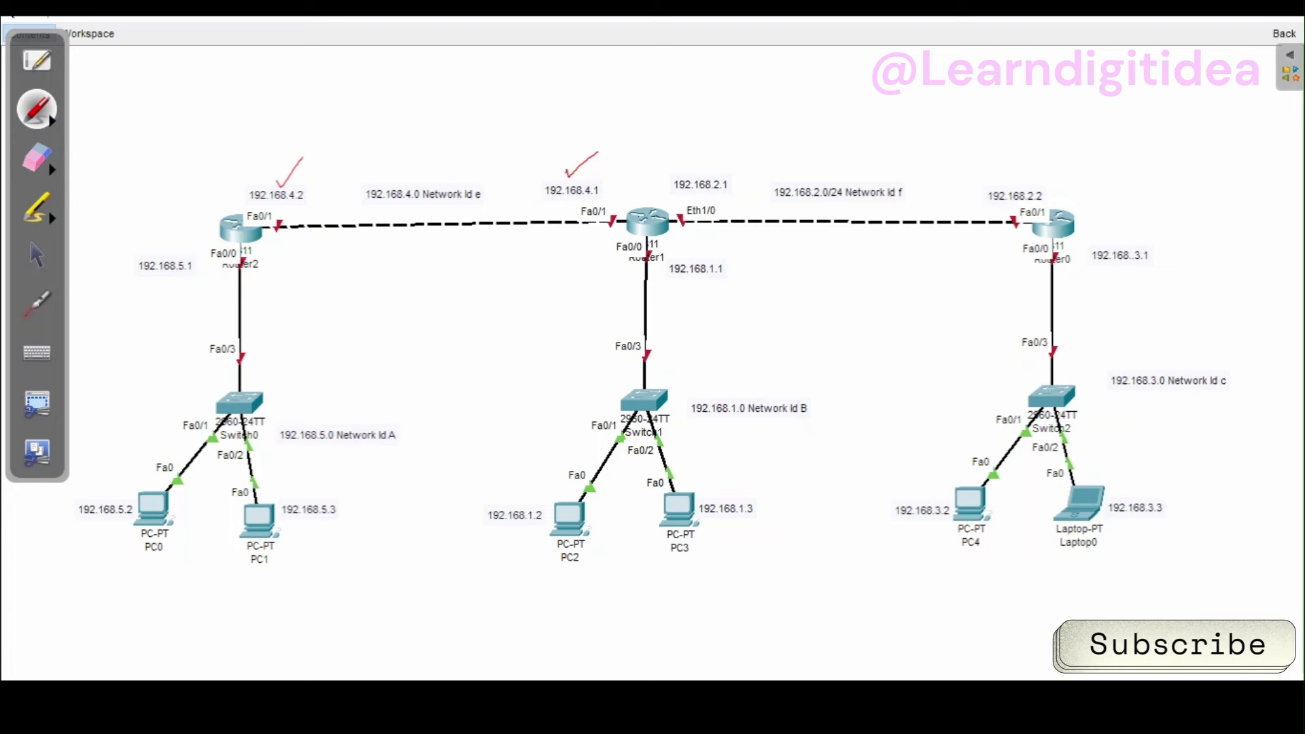
- Switch to the lab 9 rip notes in Notepad, maximize the window, and bring the Router 0 commands into view clear of the annotation toolbar
click(37, 256)
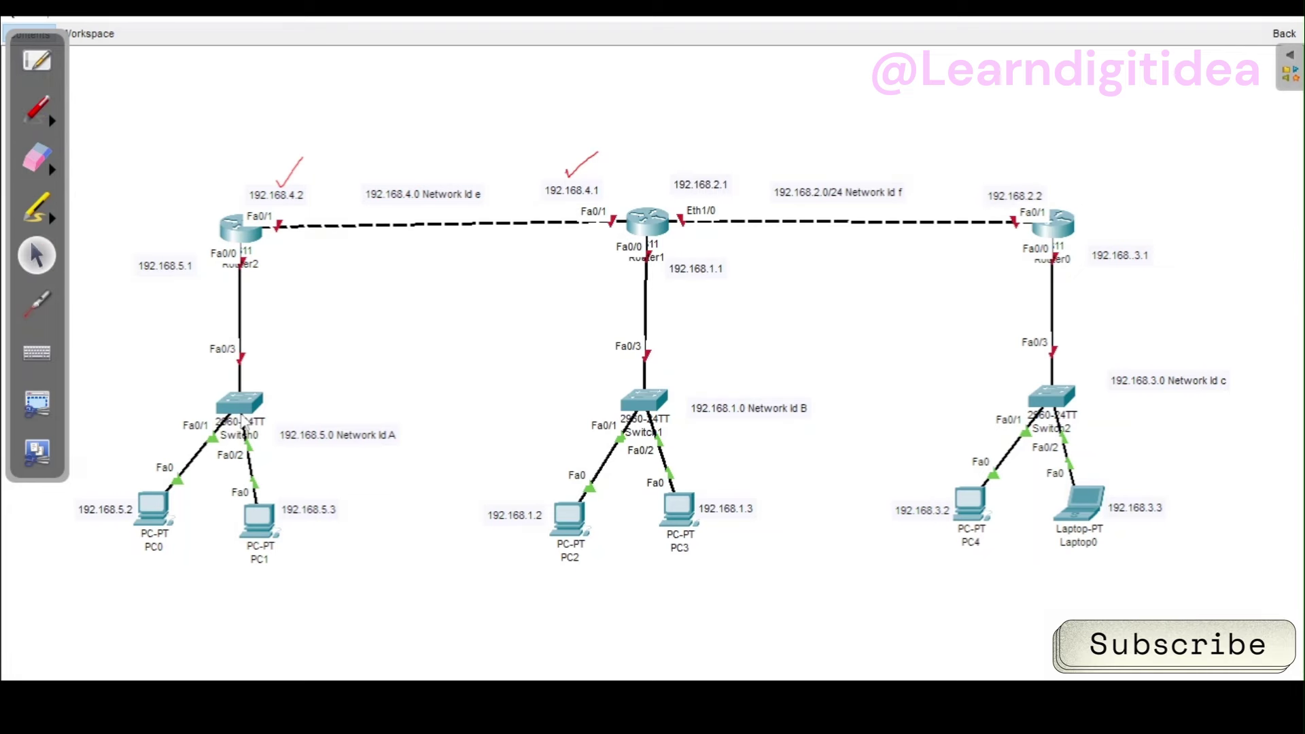
click(693, 698)
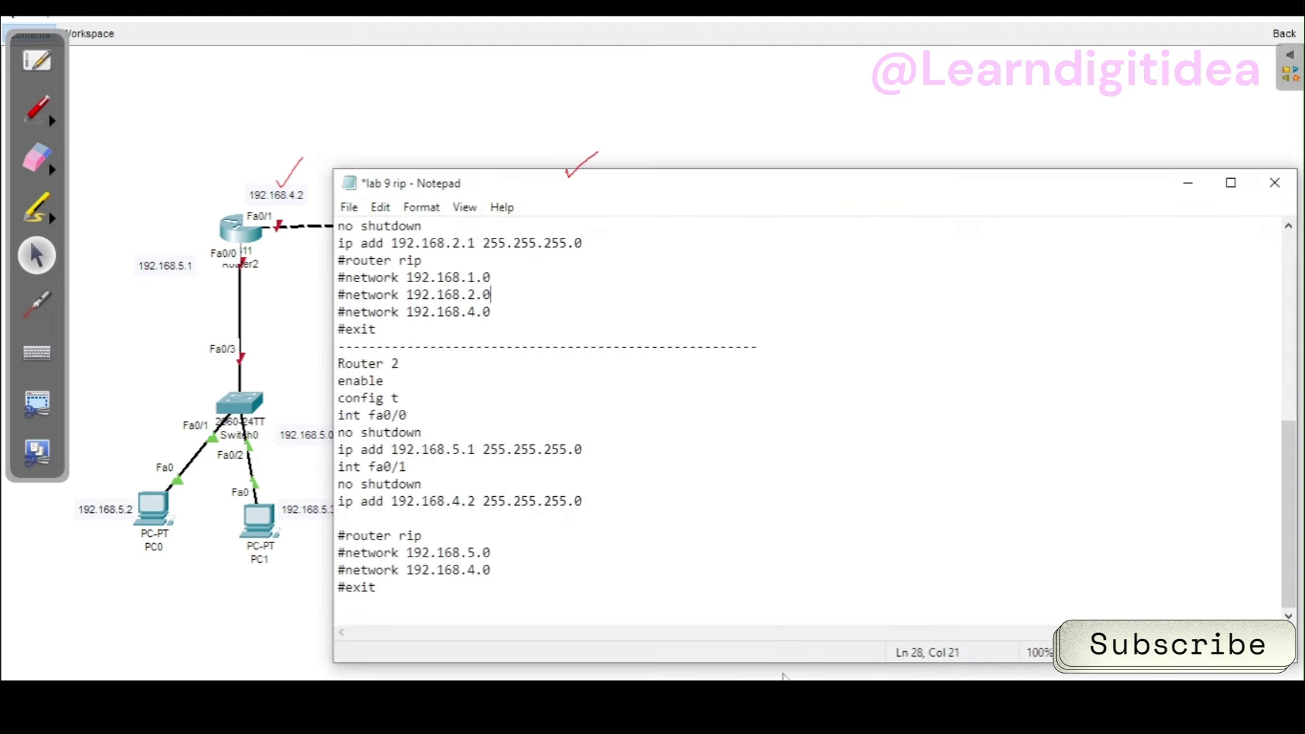
click(1231, 183)
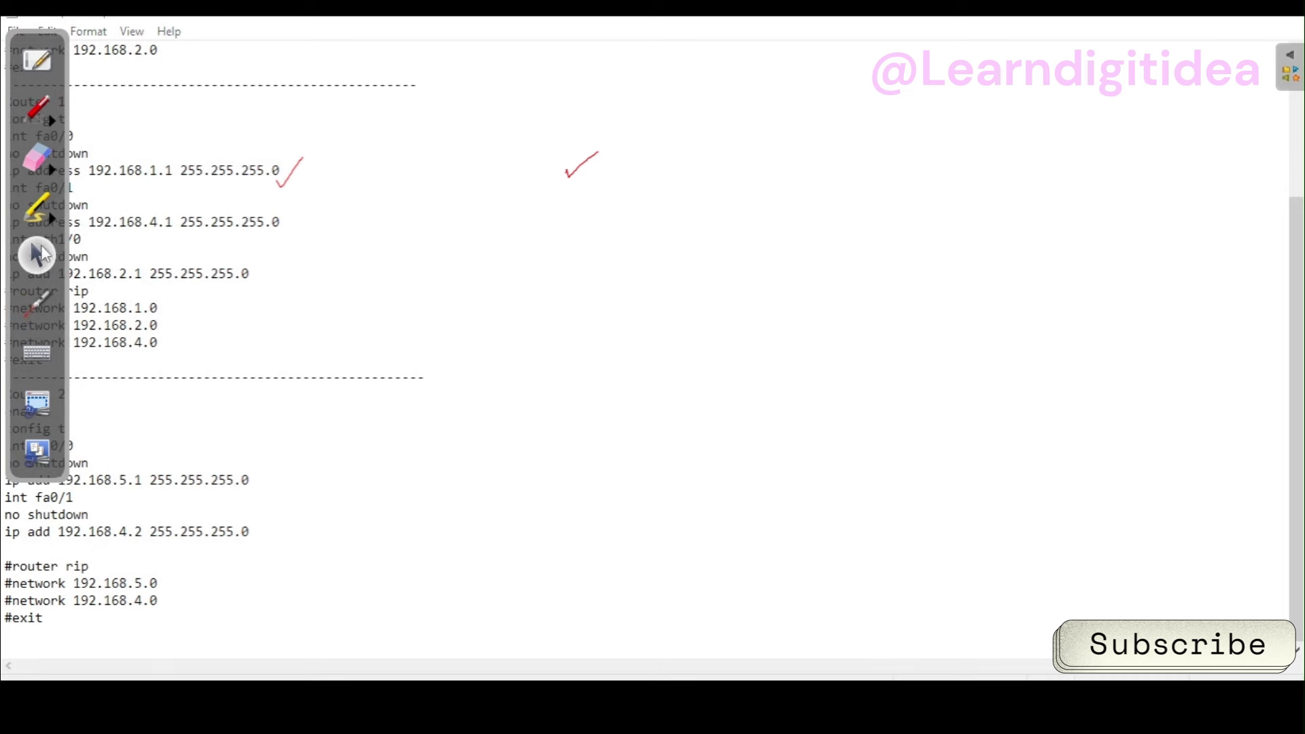
drag(59, 76, 1113, 187)
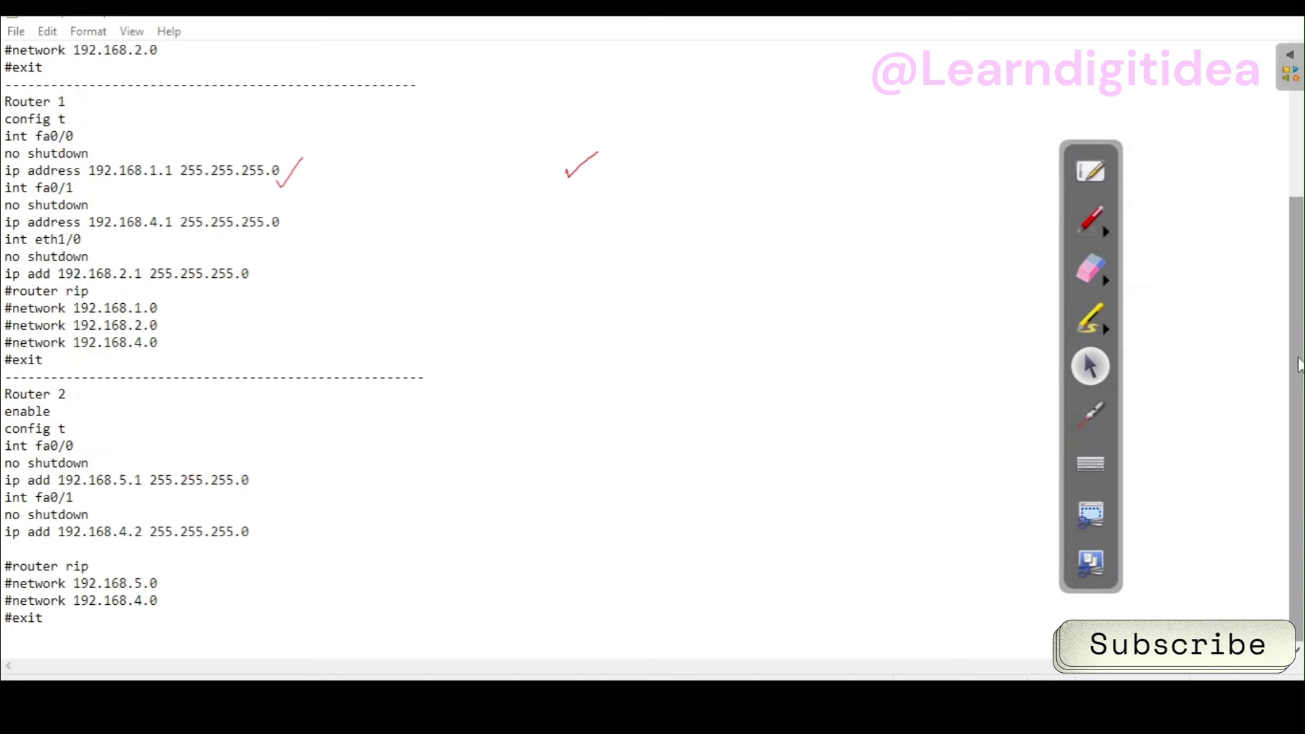
drag(1301, 362, 1303, 350)
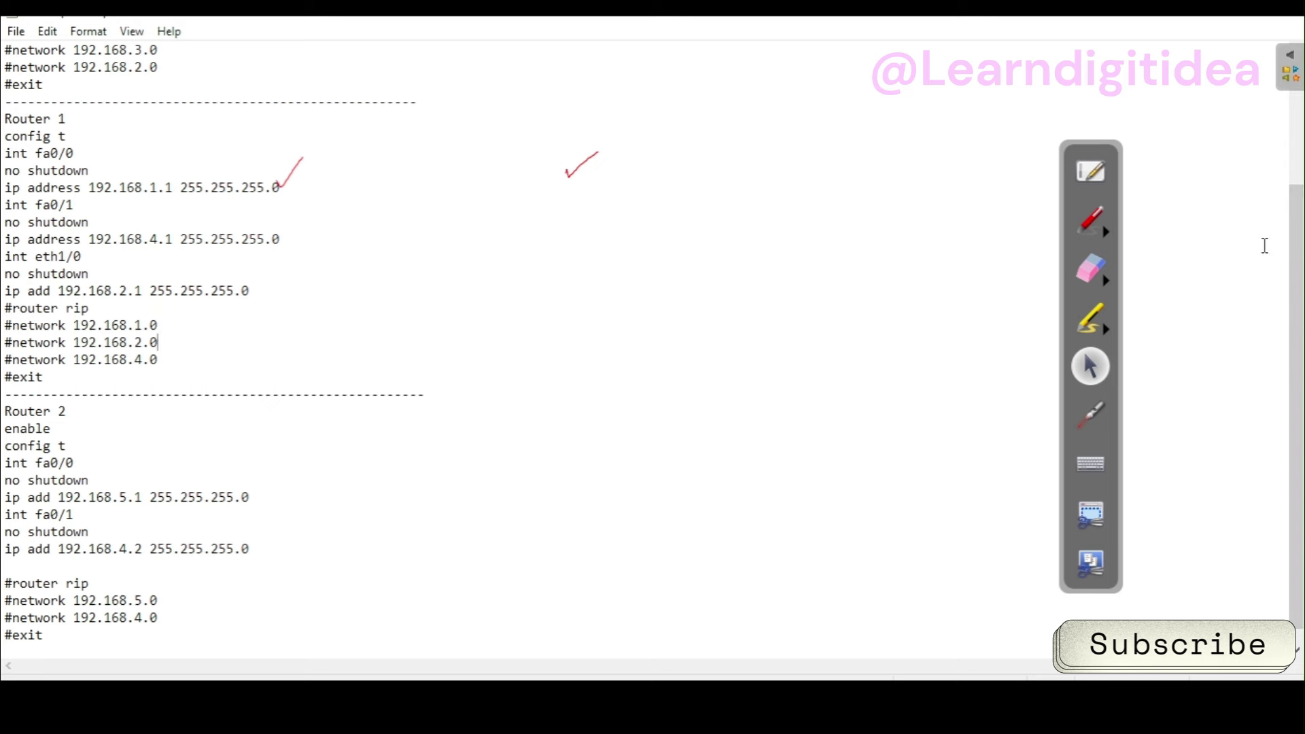
scroll(1062, 287, up, 4)
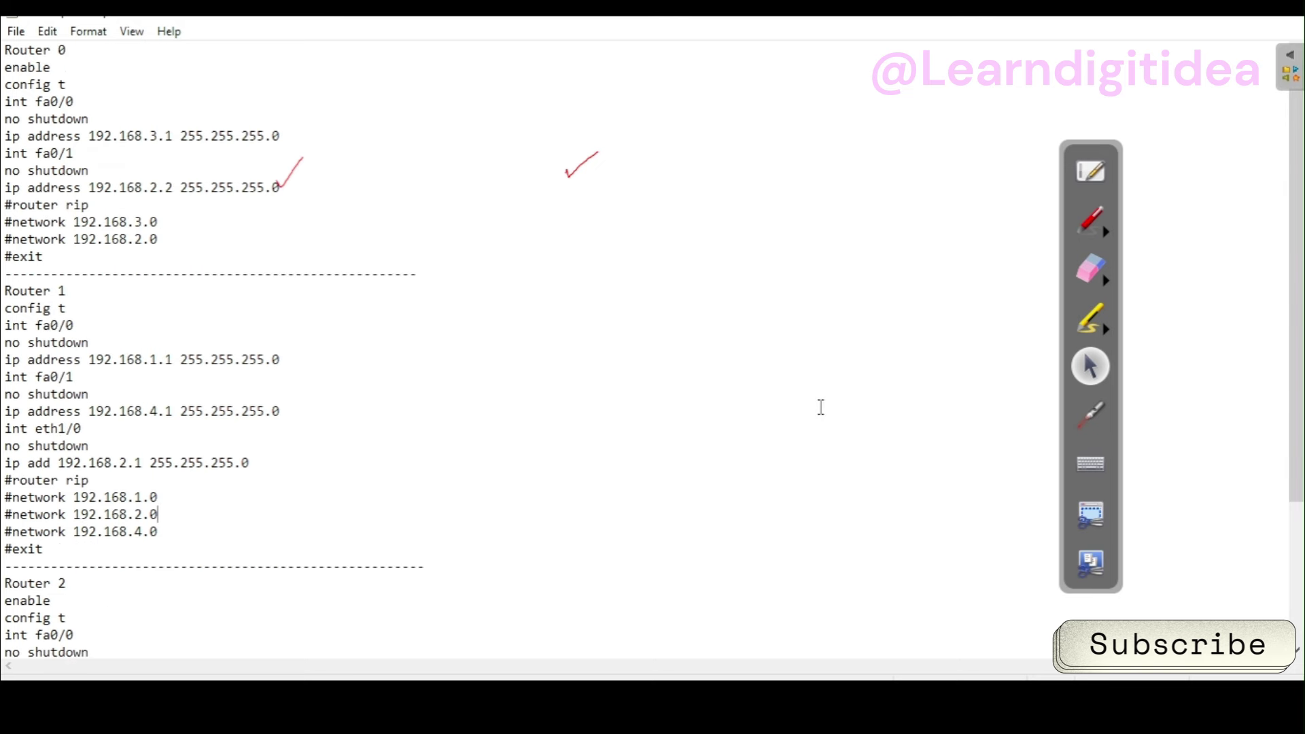
- Erase the two red check marks drawn over the screen and return to the normal selection pointer
click(1091, 269)
mouse_move(282, 143)
mouse_down()
mouse_move(338, 183)
mouse_move(586, 160)
mouse_move(571, 160)
mouse_up()
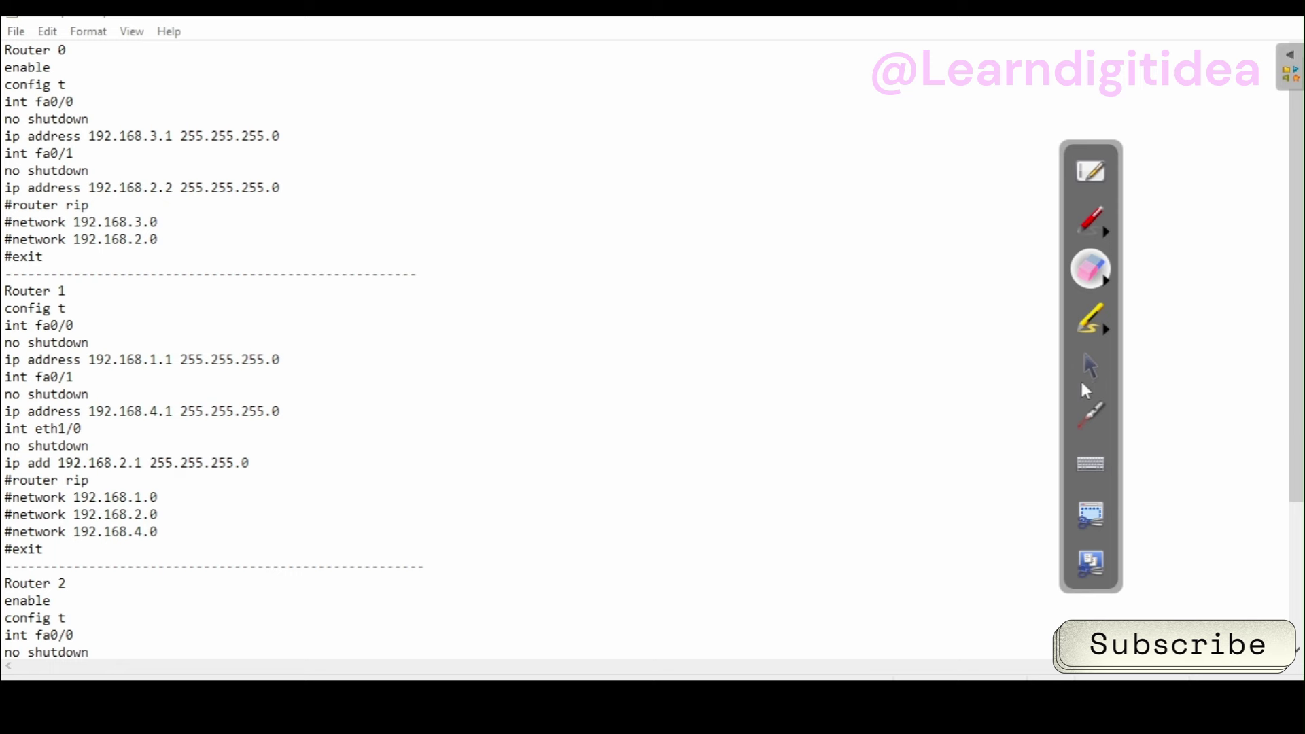
click(1090, 415)
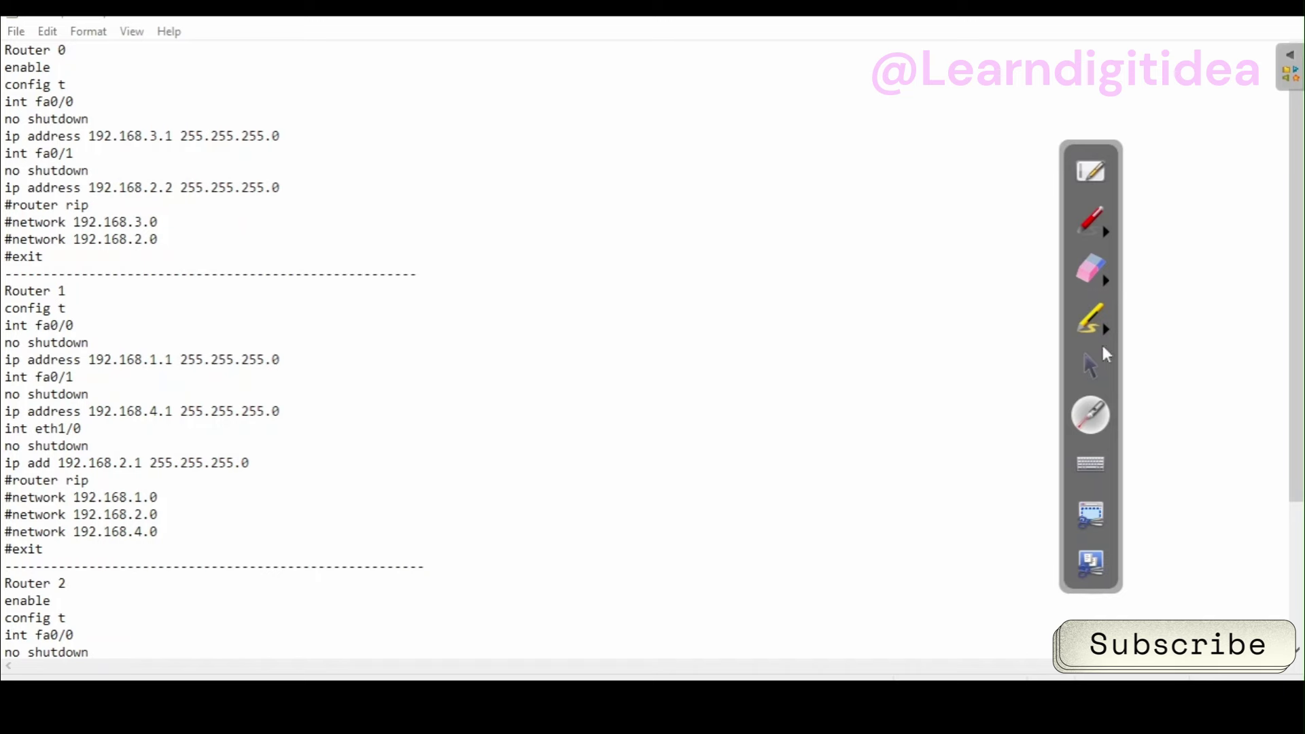
click(1092, 369)
- View the Packet Tracer topology and the RIPv1 task page in OpenBoard, and return to the Notepad command list
click(1193, 11)
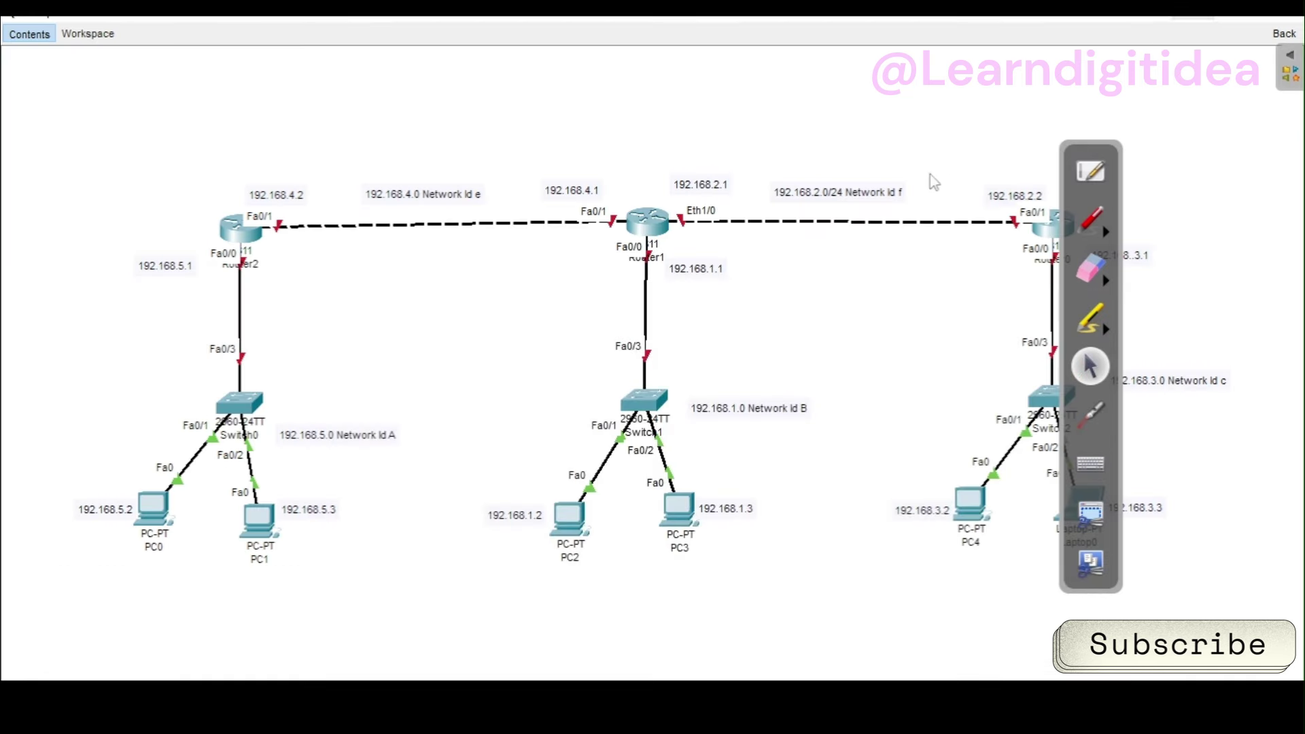
drag(1095, 151, 6, 118)
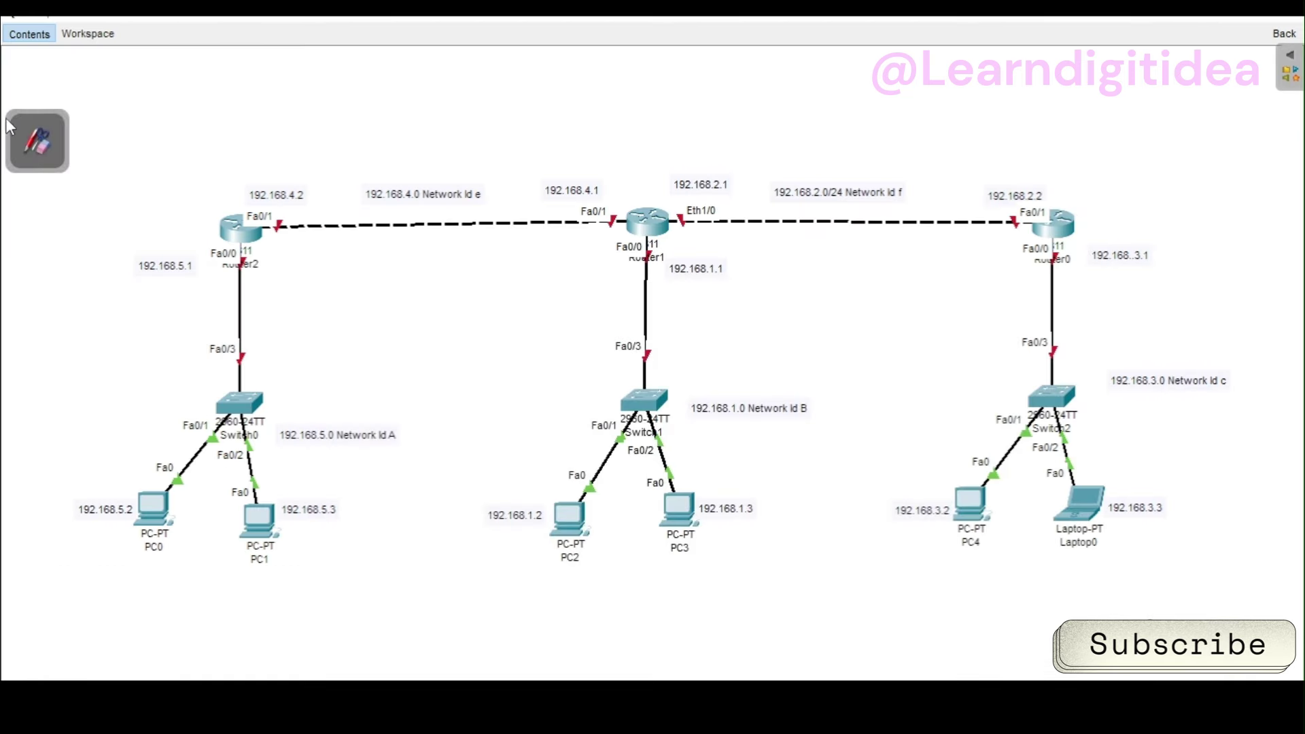
click(9, 127)
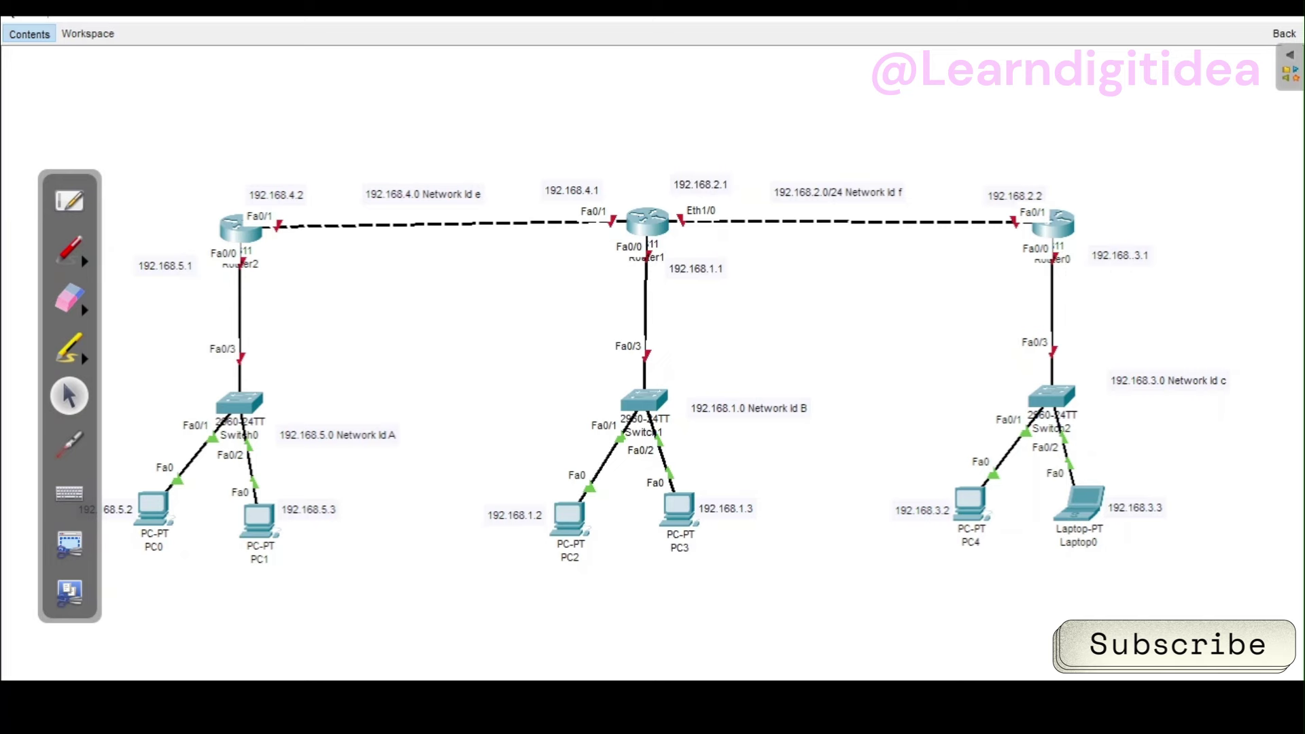
key(alt+Tab)
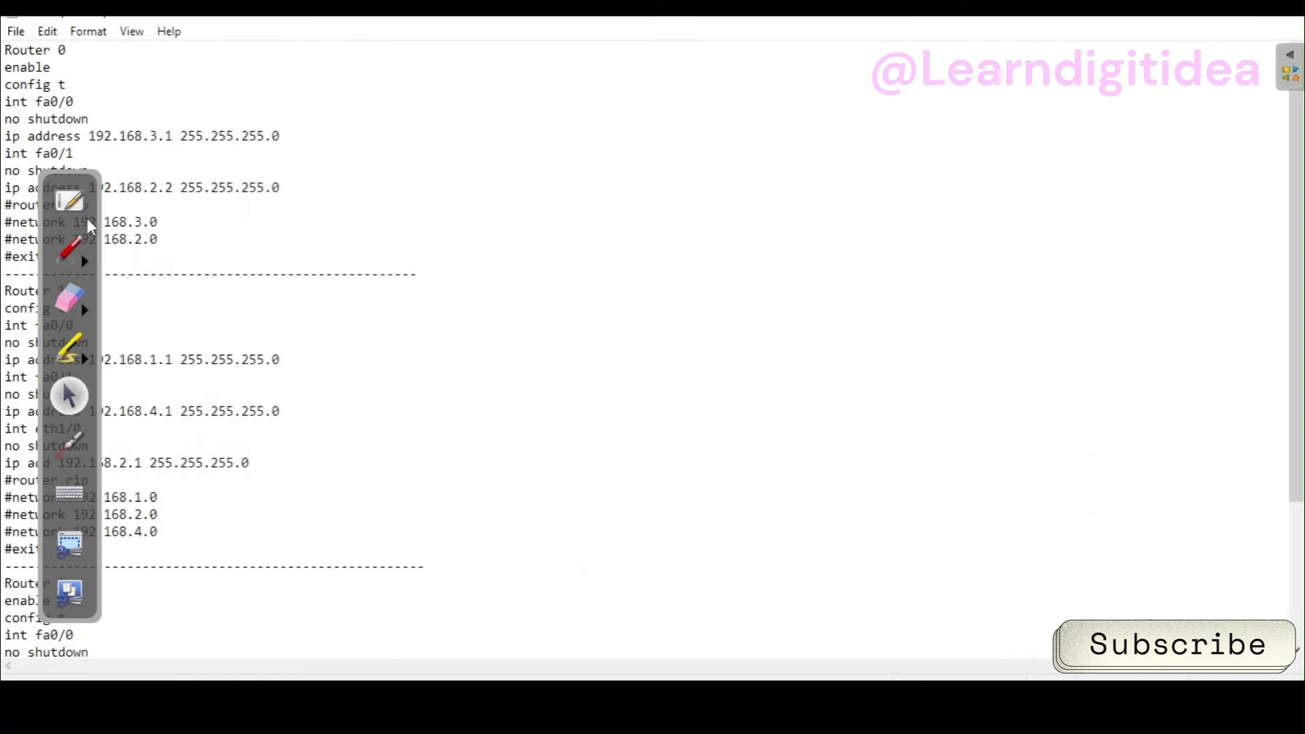
click(70, 201)
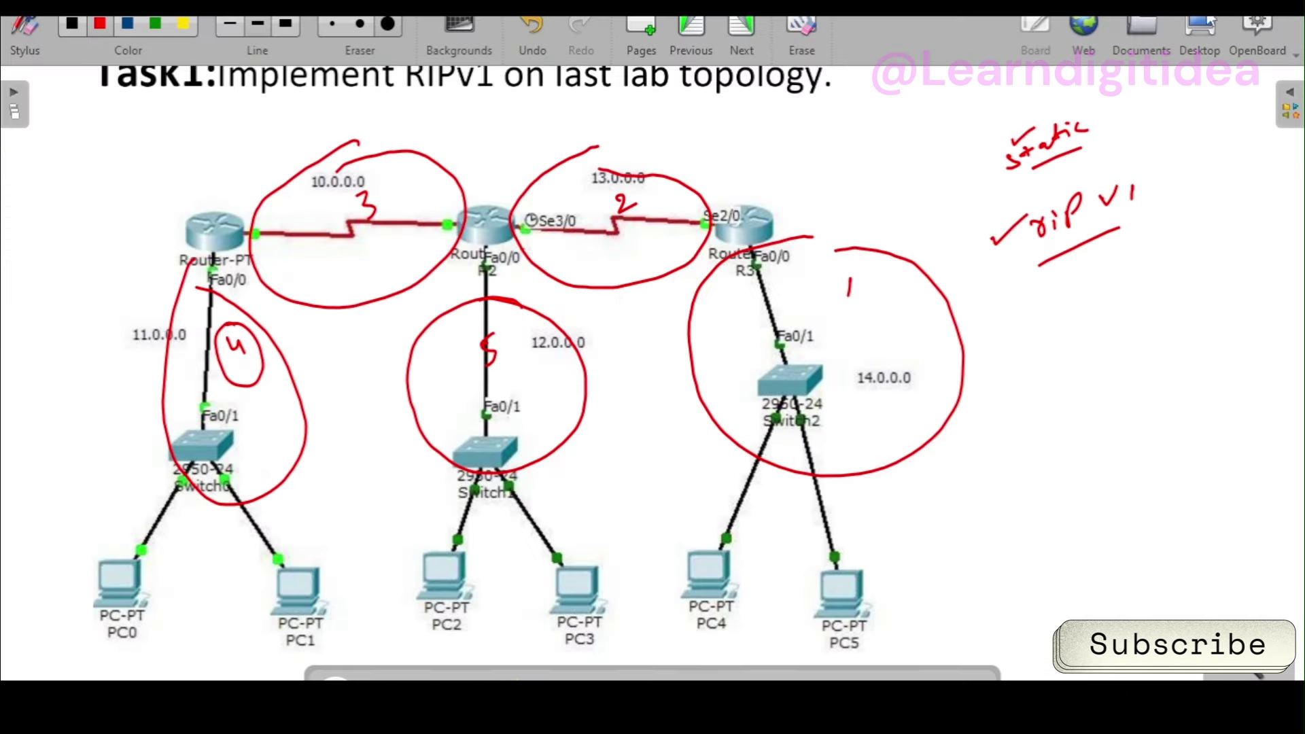
click(1248, 23)
click(1165, 187)
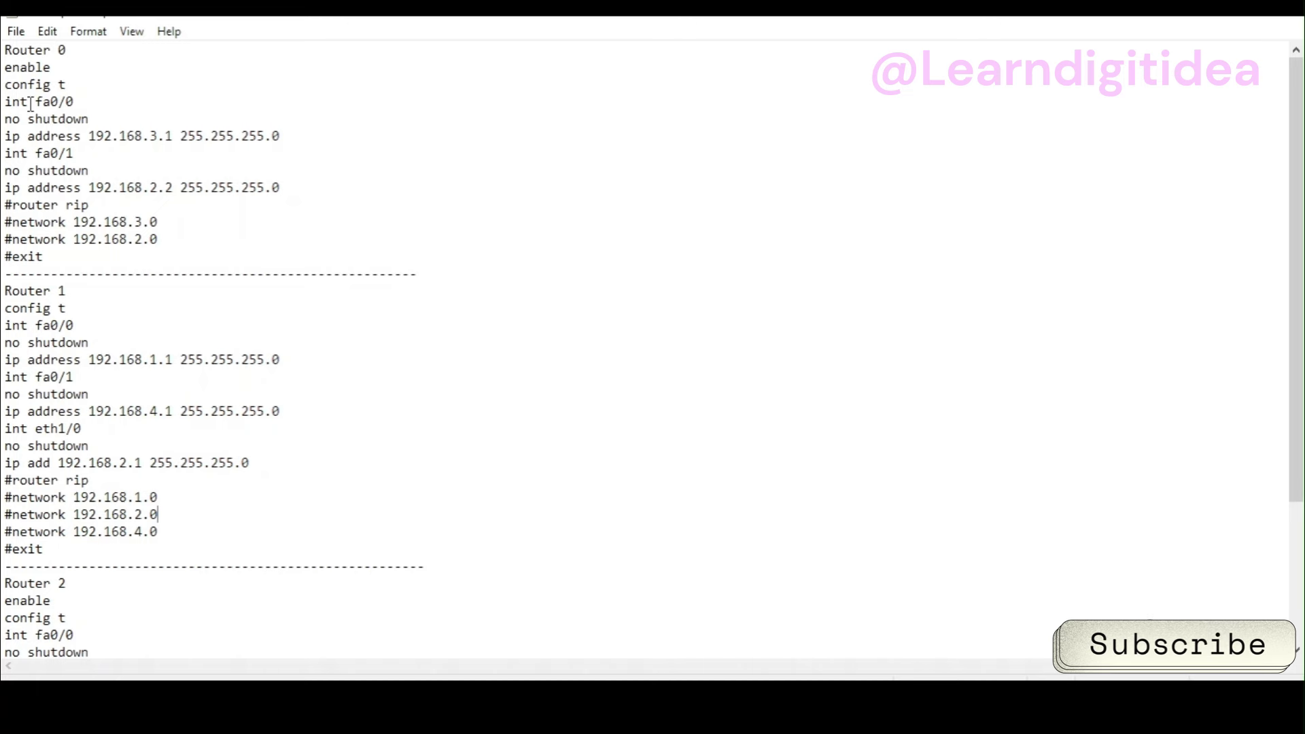
- Review Router 0's fa0/0 and fa0/1 commands and compare their IP addresses with the topology in the Packet Tracer viewport
drag(31, 103, 260, 135)
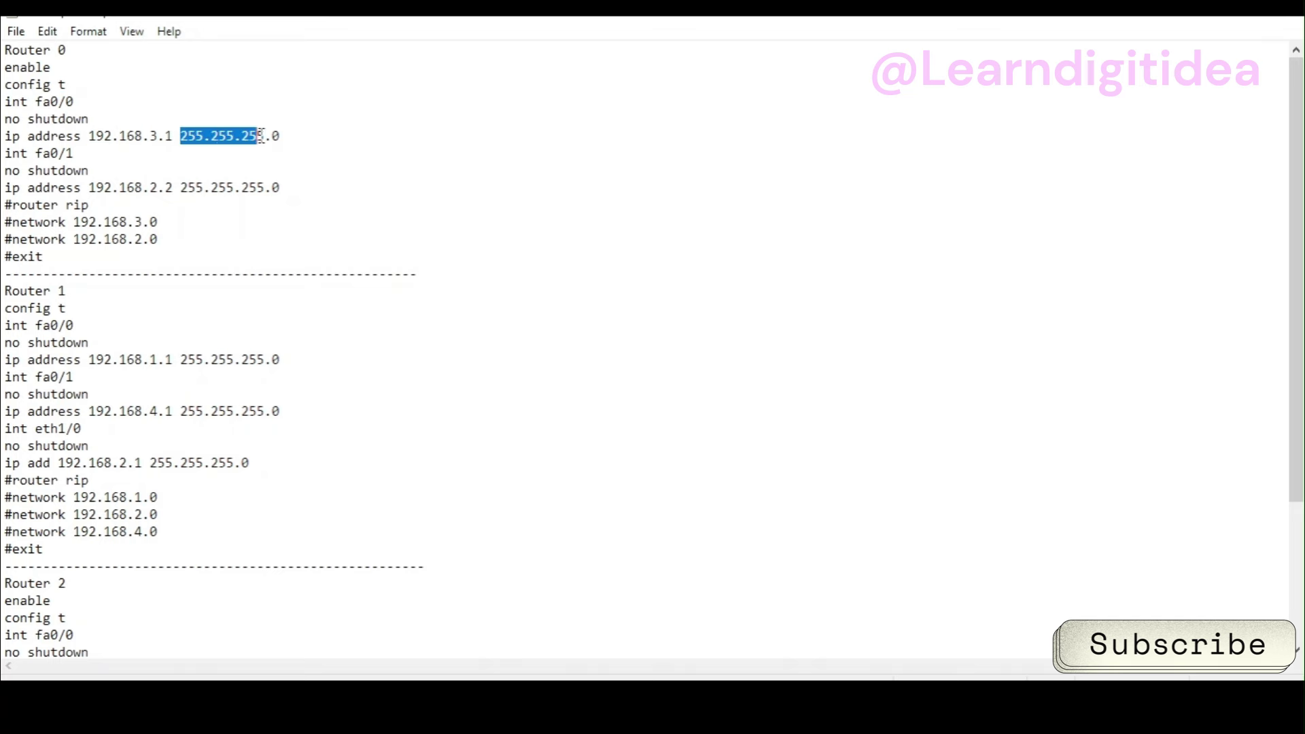
drag(35, 153, 65, 172)
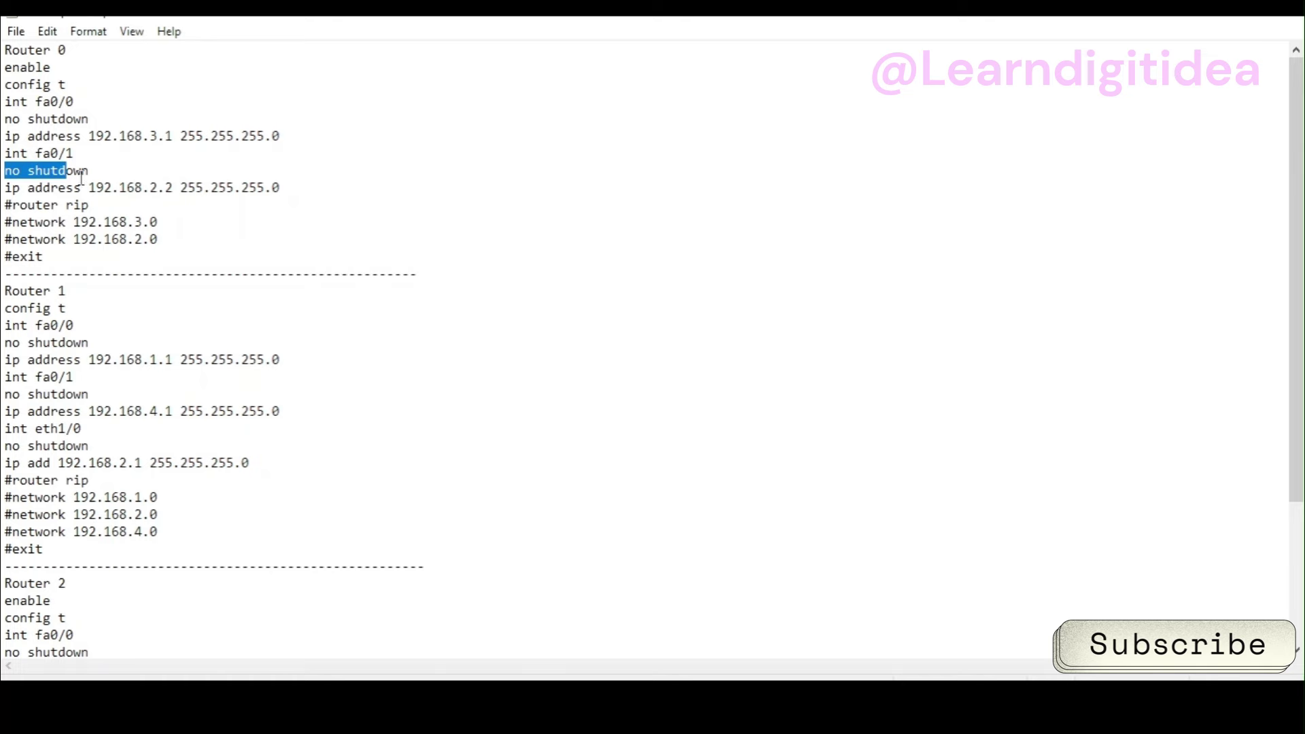
click(89, 188)
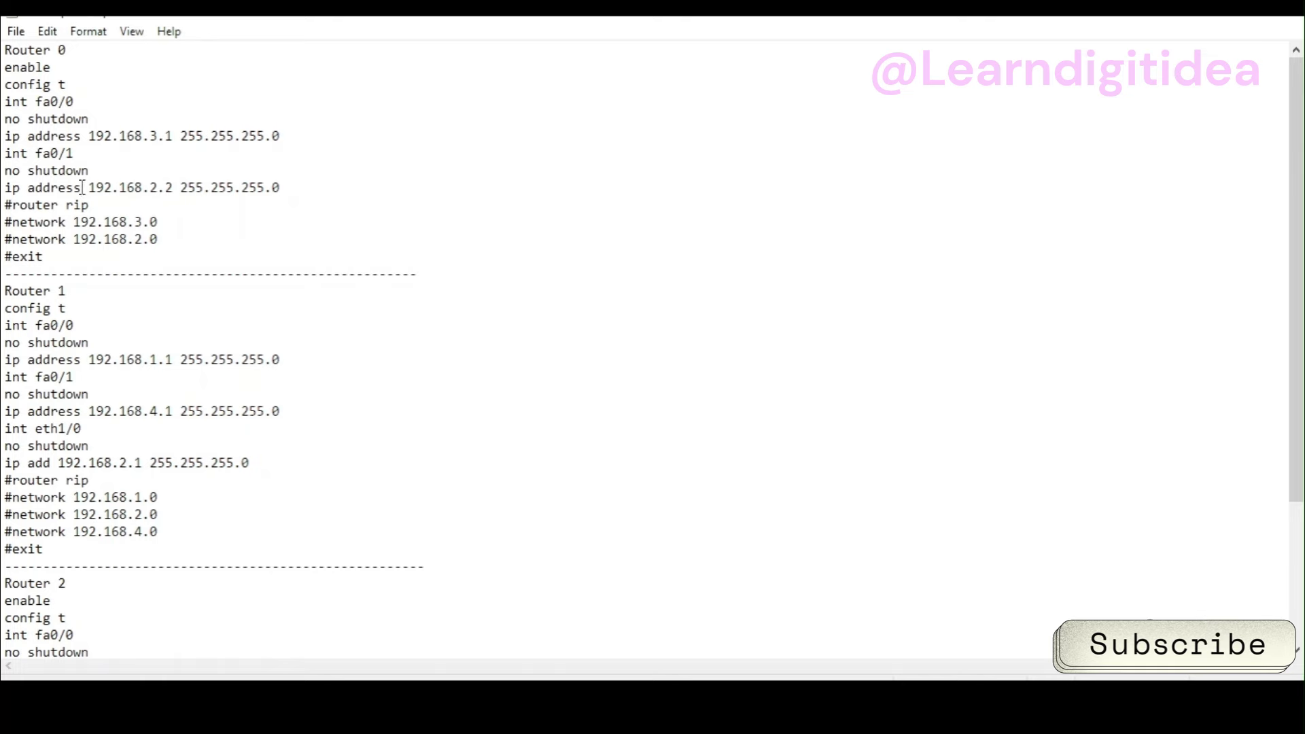
drag(82, 187, 283, 186)
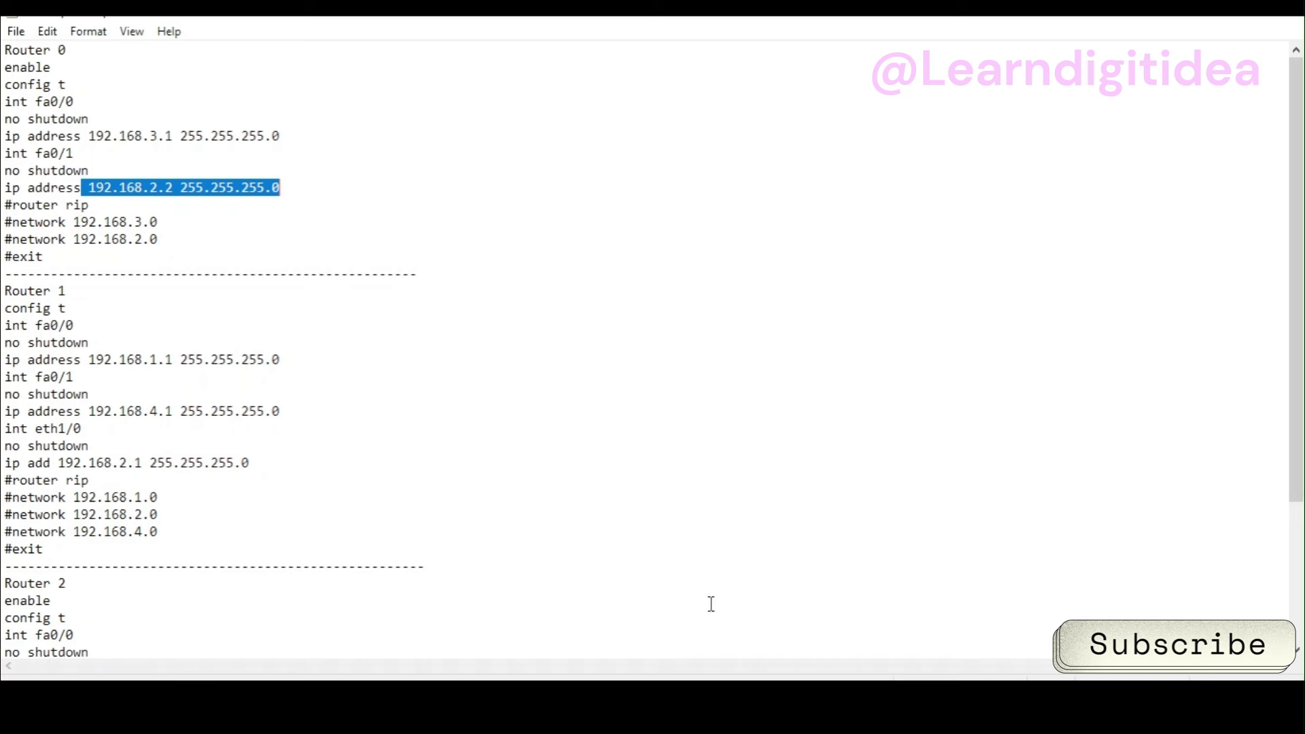
click(743, 715)
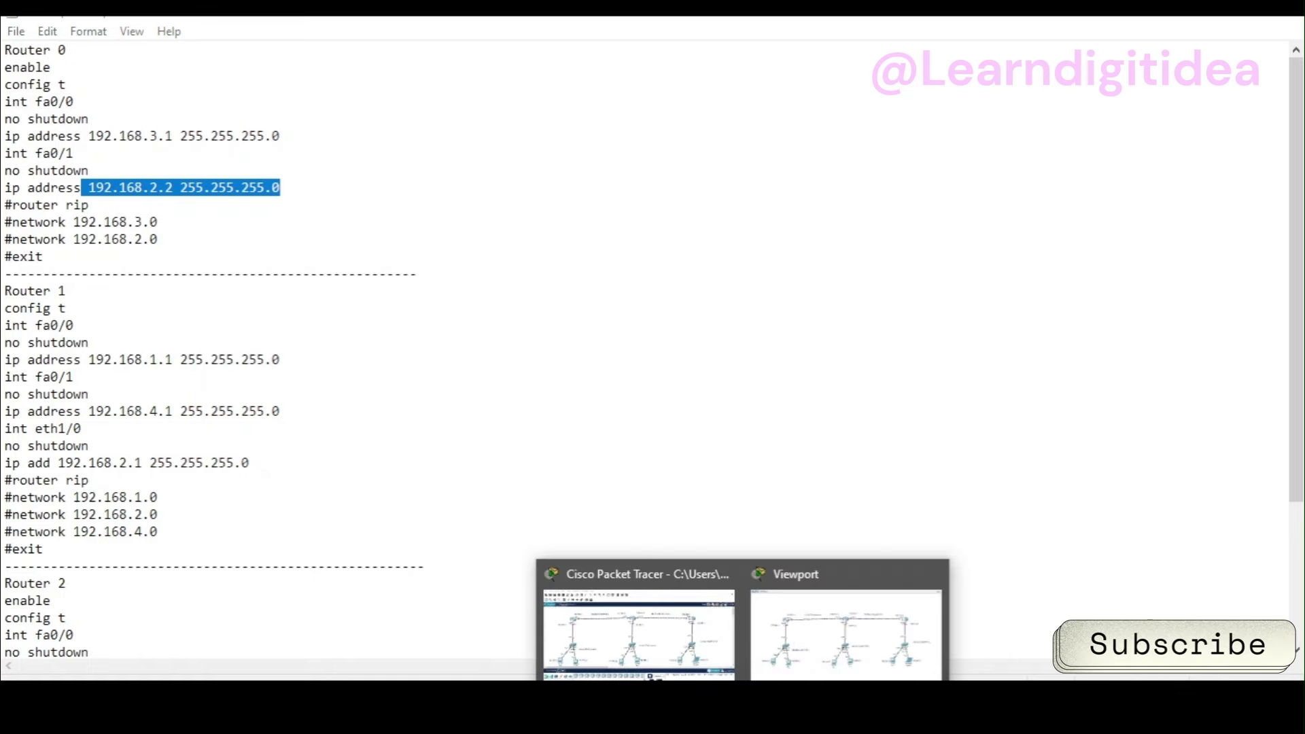
click(772, 656)
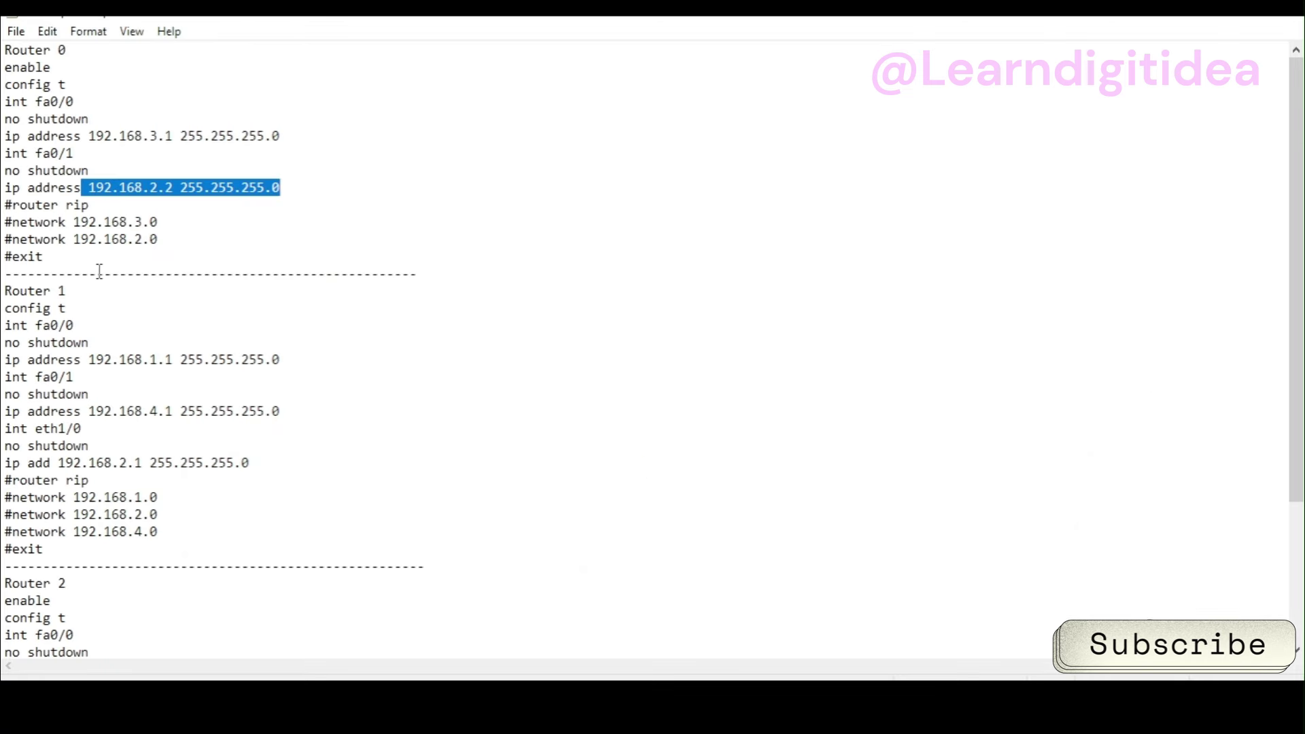
- Review Router 0's router rip and network commands and check them against the networks in the topology
click(205, 233)
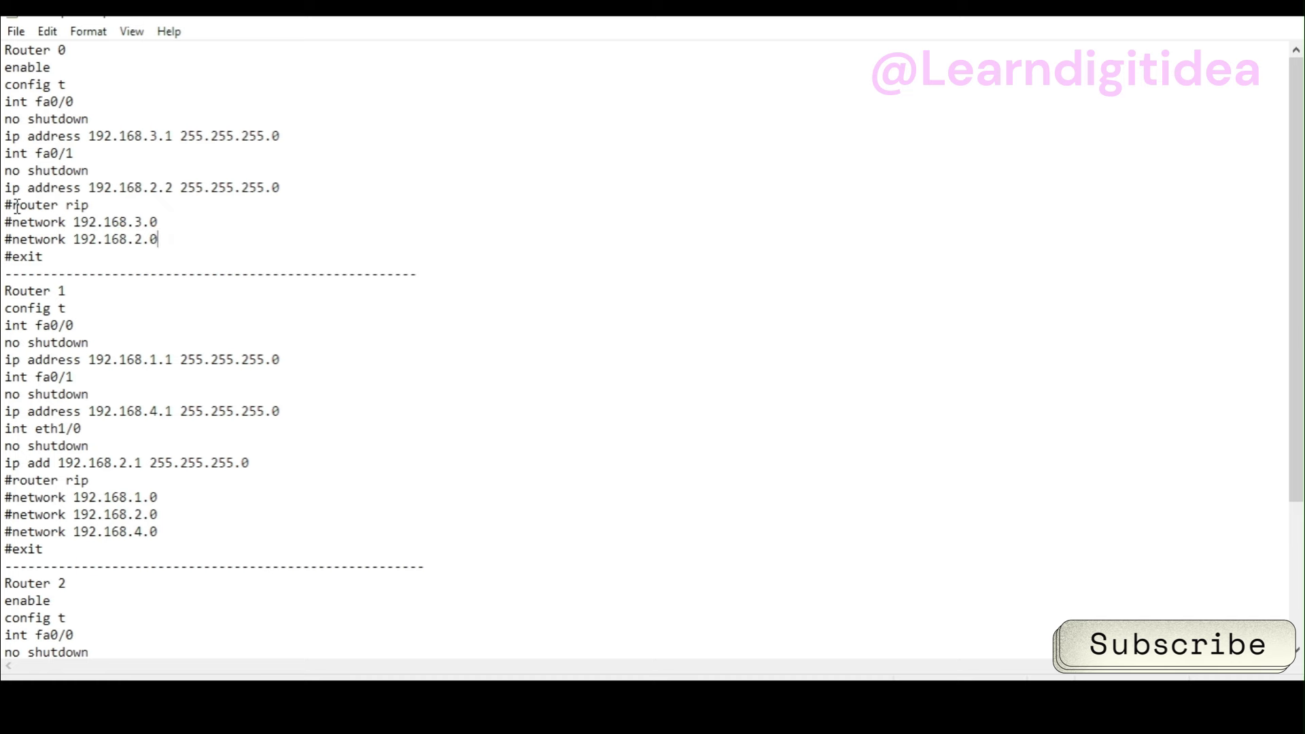
drag(17, 206, 94, 207)
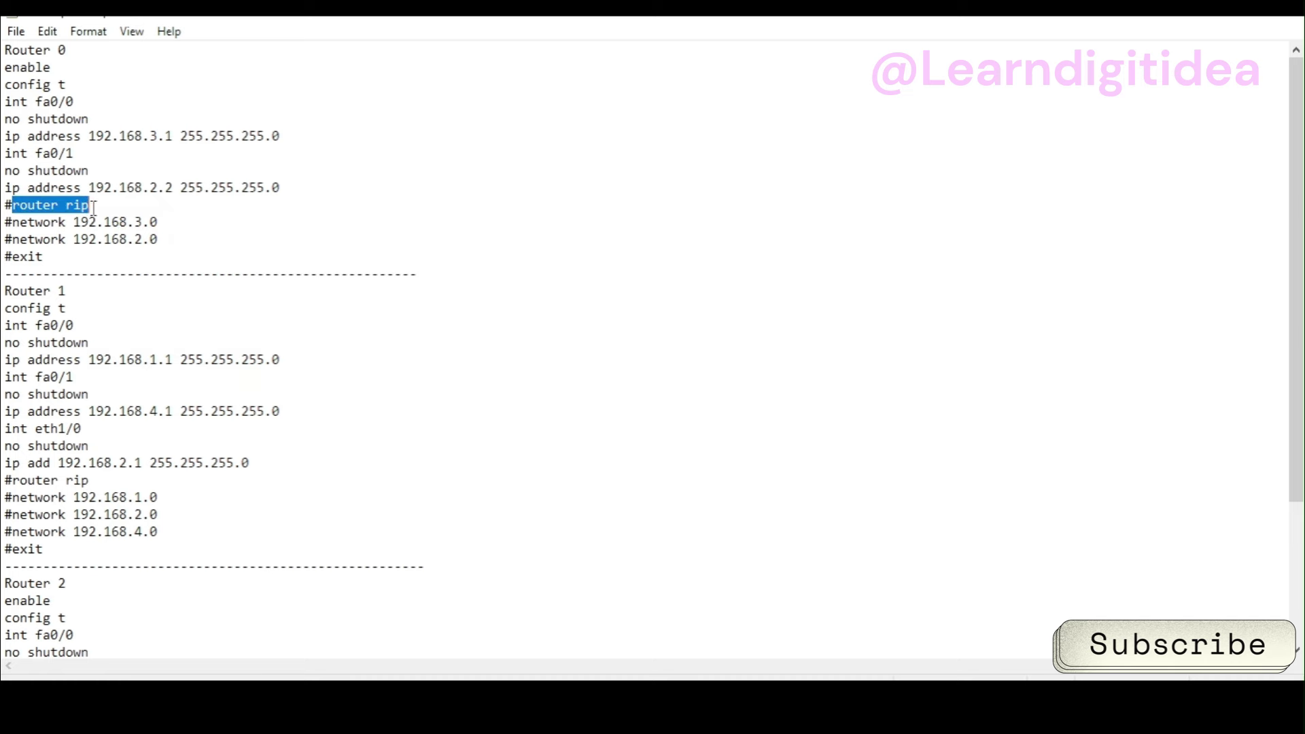
click(124, 241)
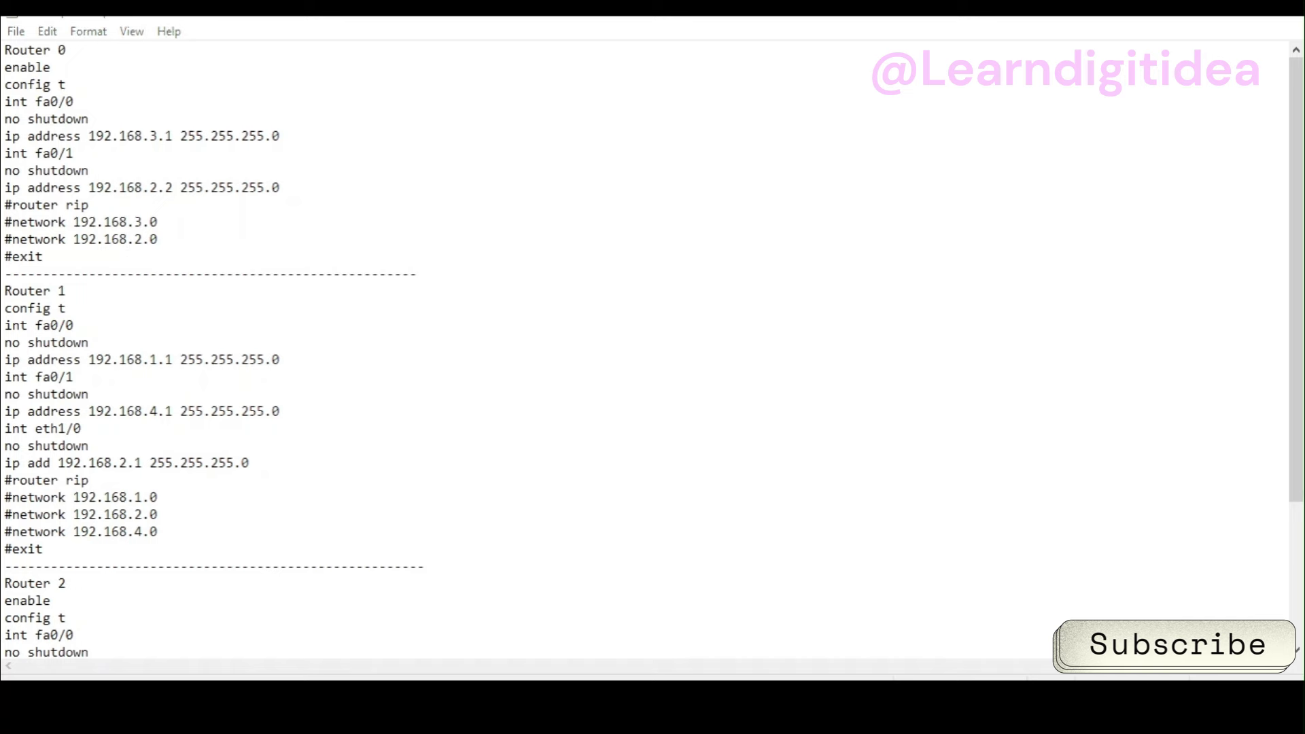
mouse_move(743, 694)
click(803, 637)
- Review Router 1's fa0/0 commands and shorten "ip address" to "ip add" in its 192.168.1.1 line
drag(8, 324, 81, 325)
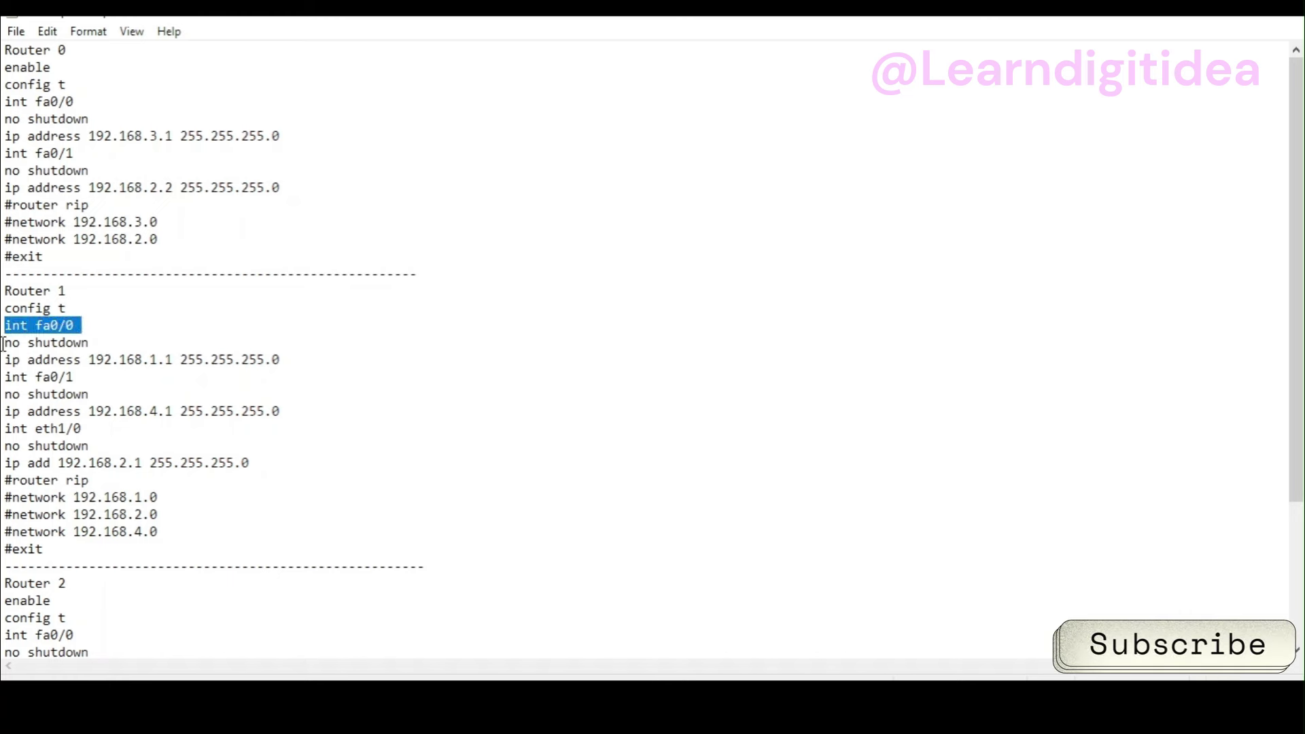
drag(3, 343, 274, 356)
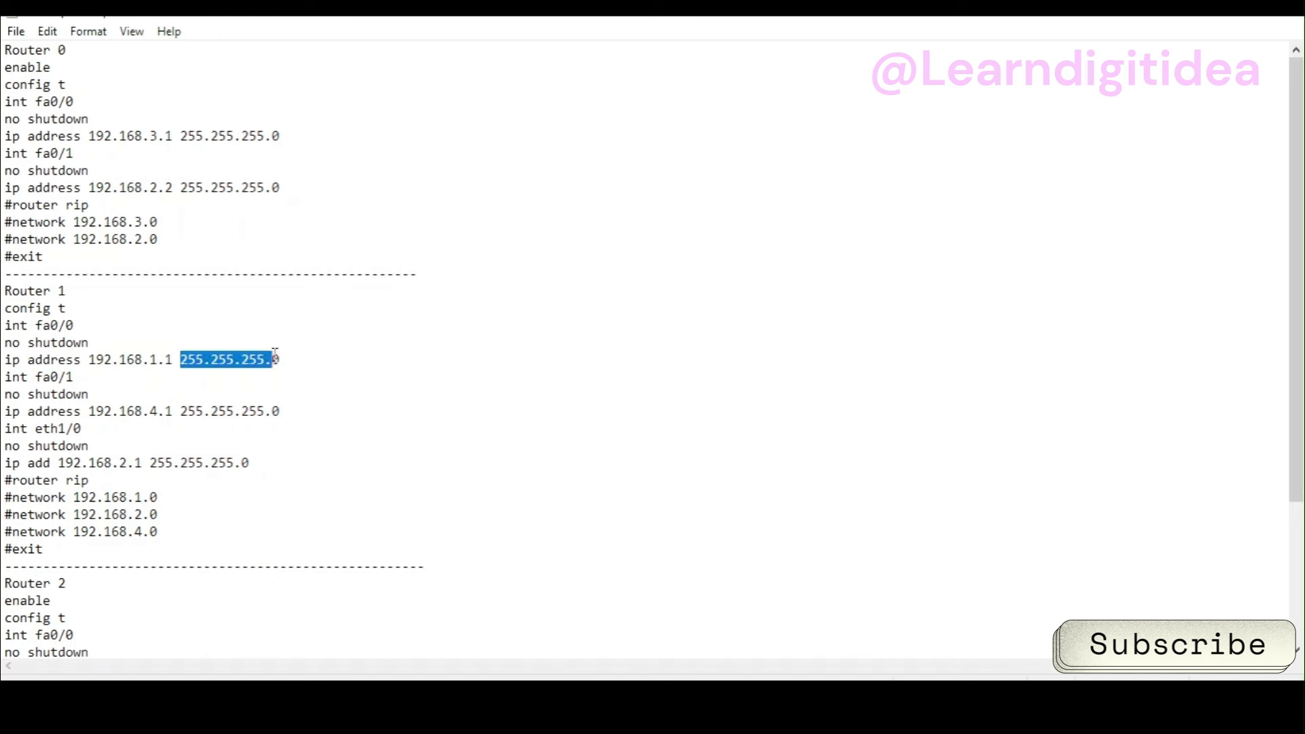
click(84, 361)
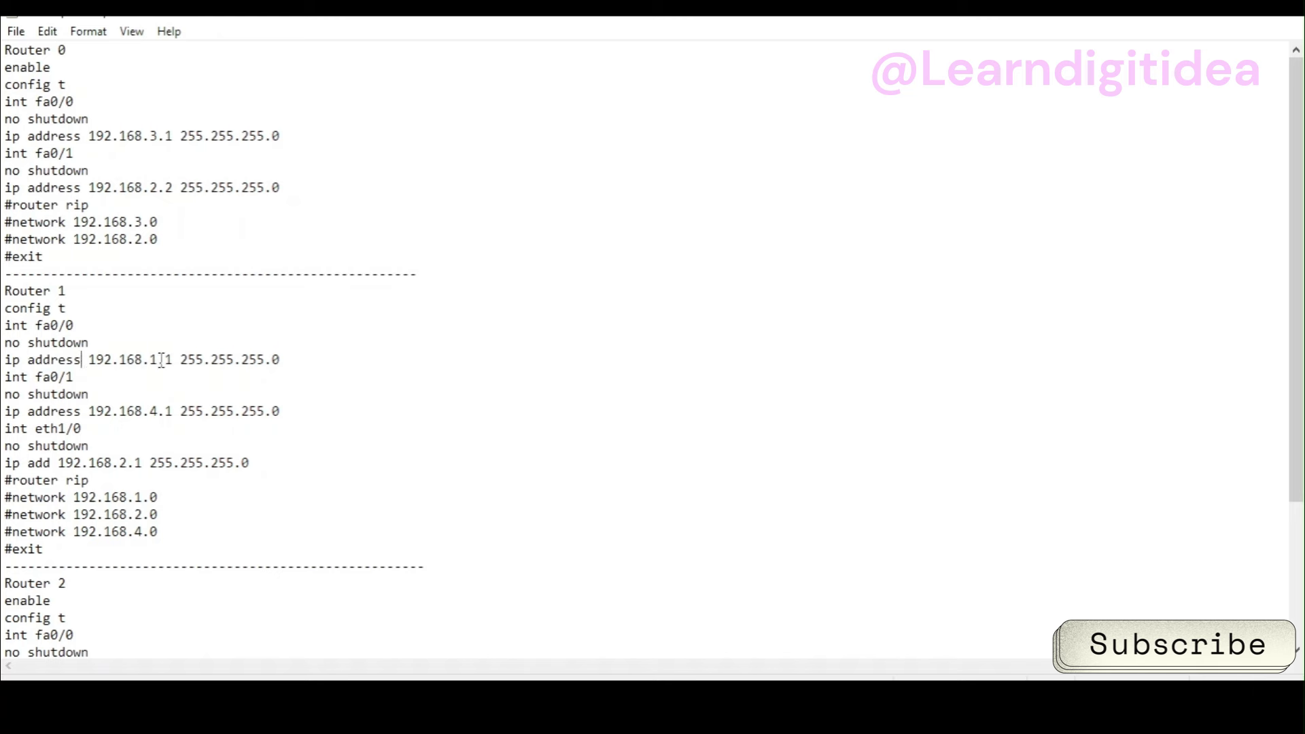
key(BackSpace)
key(BackSpace)
key(BackSpace)
key(BackSpace)
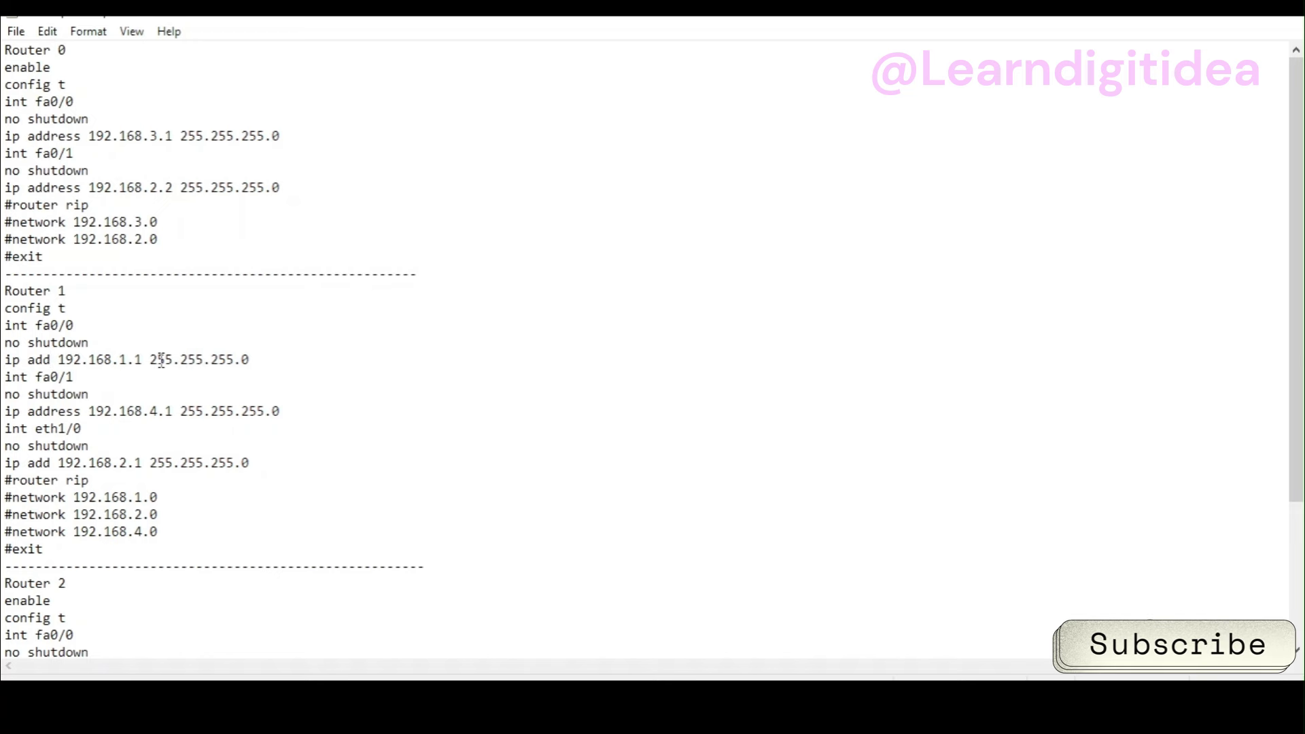
- Shorten "ip address" to "ip add" in Router 1's fa0/1 line for 192.168.4.1
click(84, 413)
key(BackSpace)
key(BackSpace)
key(BackSpace)
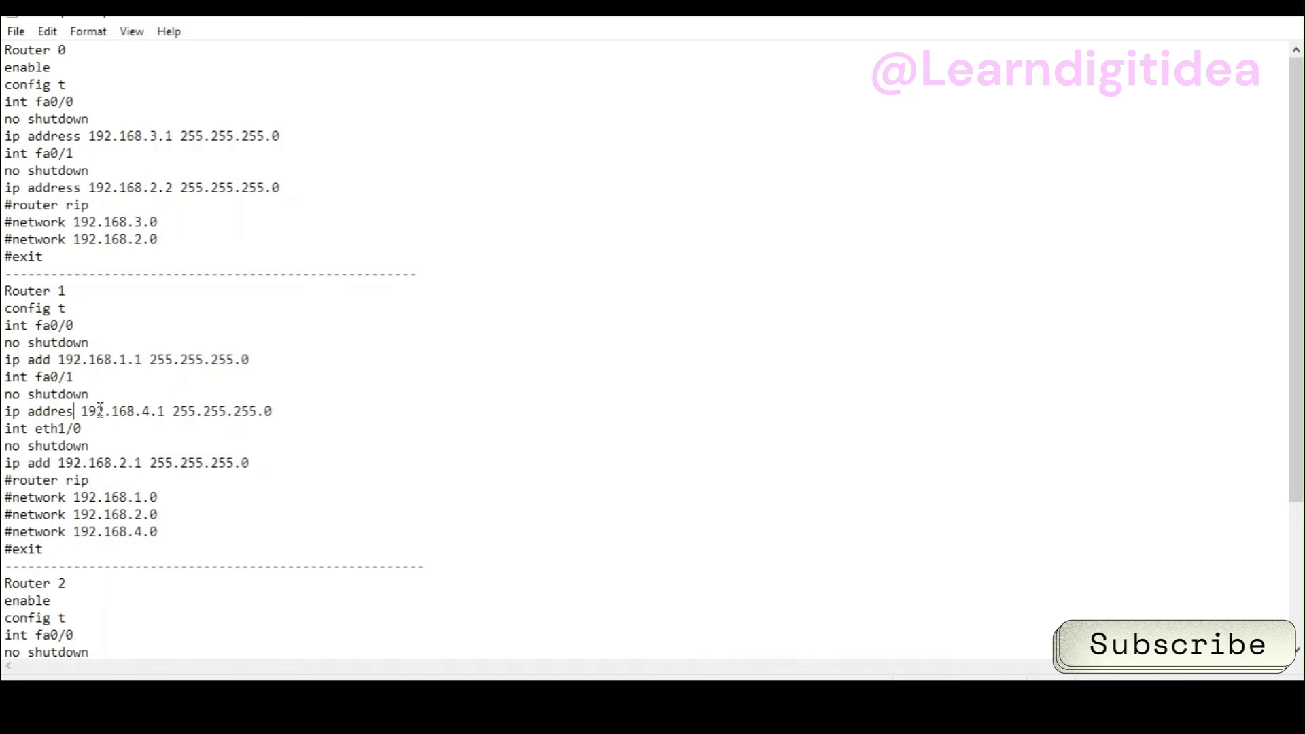
key(BackSpace)
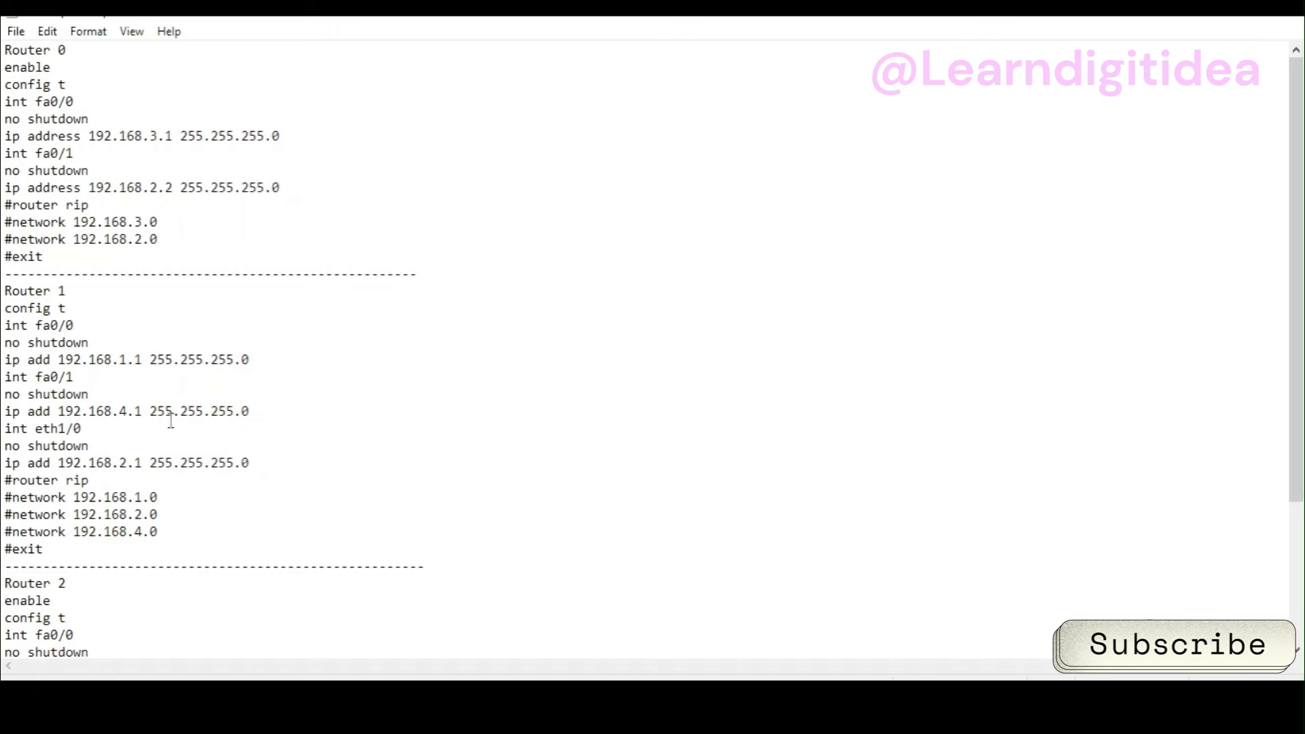
- Examine the IP addresses and no shutdown commands for Router 1's fa0/1 and eth1/0 interfaces
drag(251, 409, 134, 403)
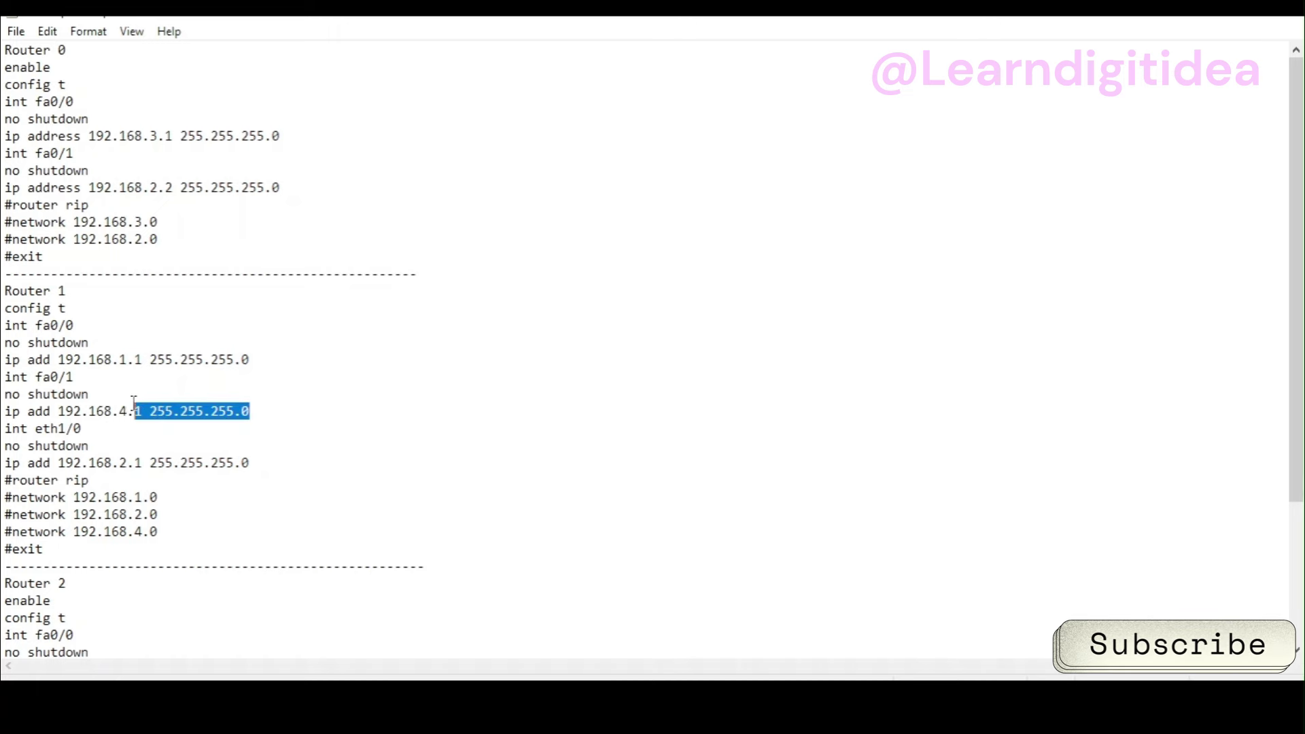
click(74, 427)
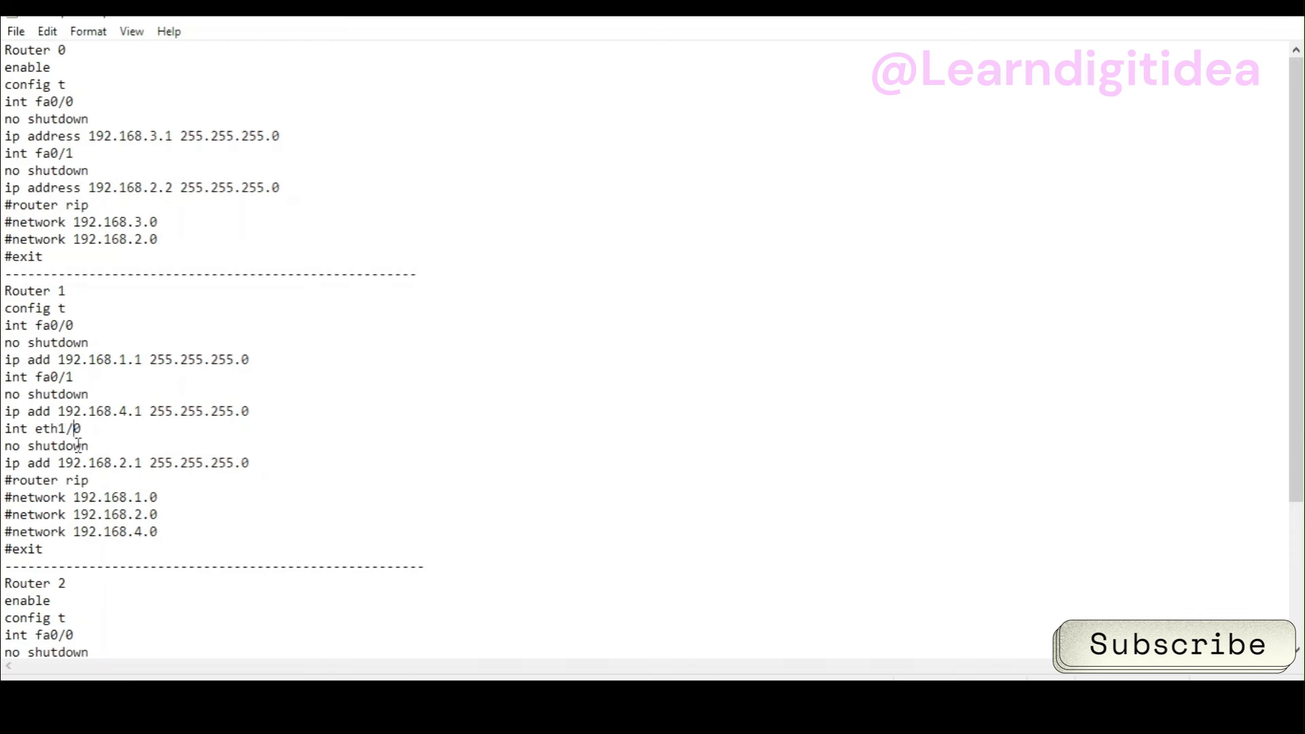
drag(88, 447, 18, 429)
click(50, 480)
drag(251, 465, 4, 463)
click(150, 443)
- Examine the three networks listed under Router 1's router rip command and compare them with the topology in the Packet Tracer viewport
drag(62, 292, 4, 292)
click(170, 498)
drag(170, 498, 43, 494)
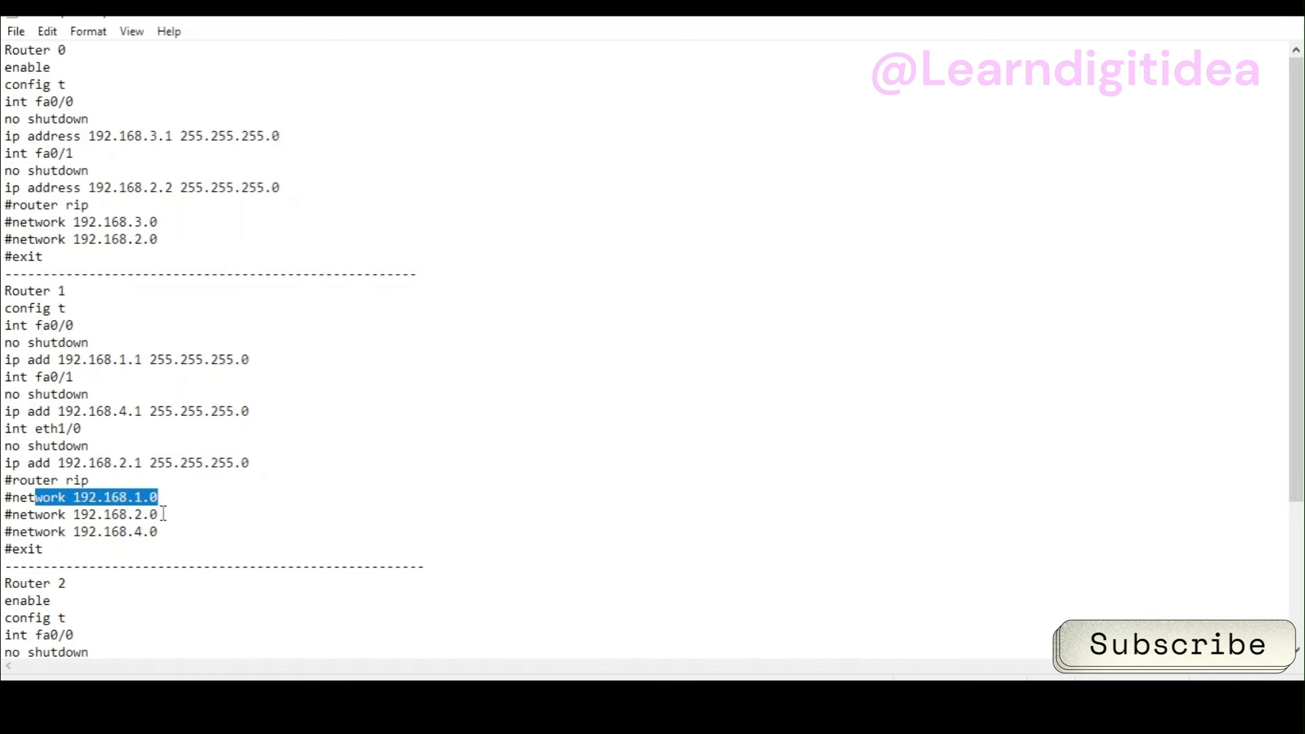
drag(163, 514, 81, 500)
drag(156, 531, 72, 532)
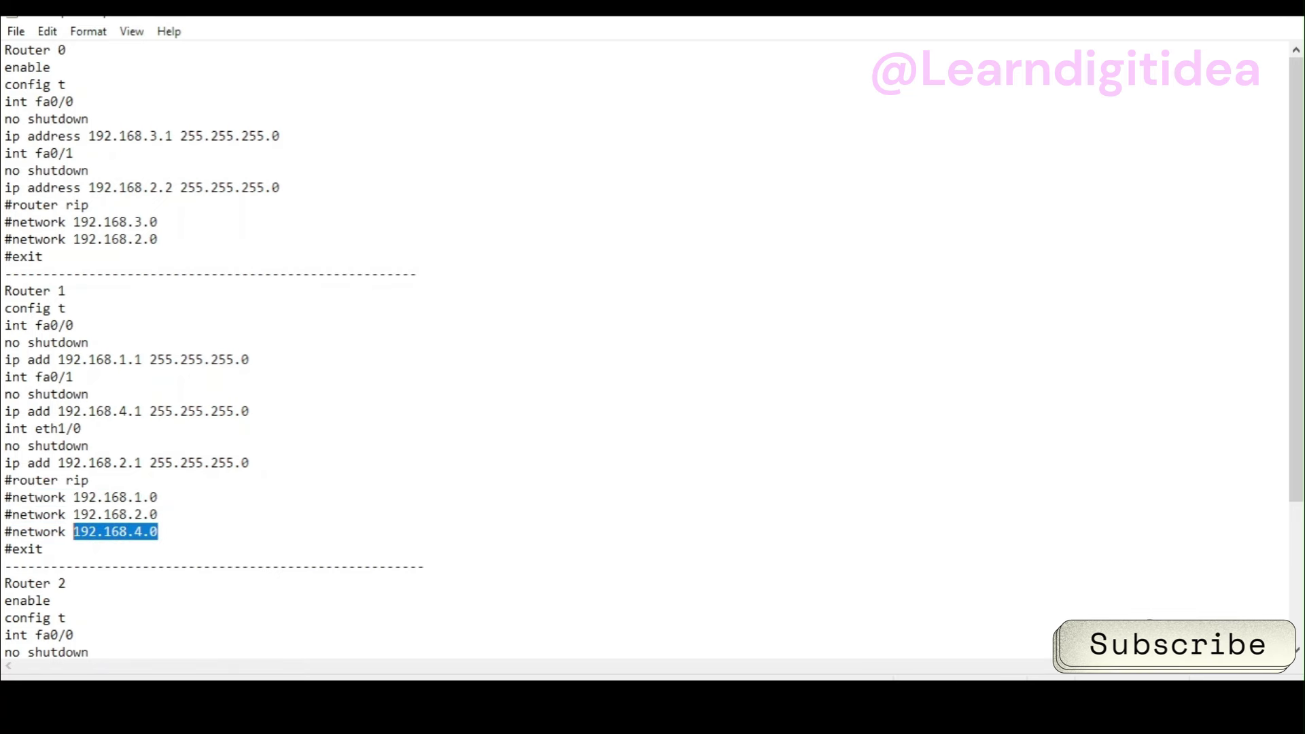
click(782, 661)
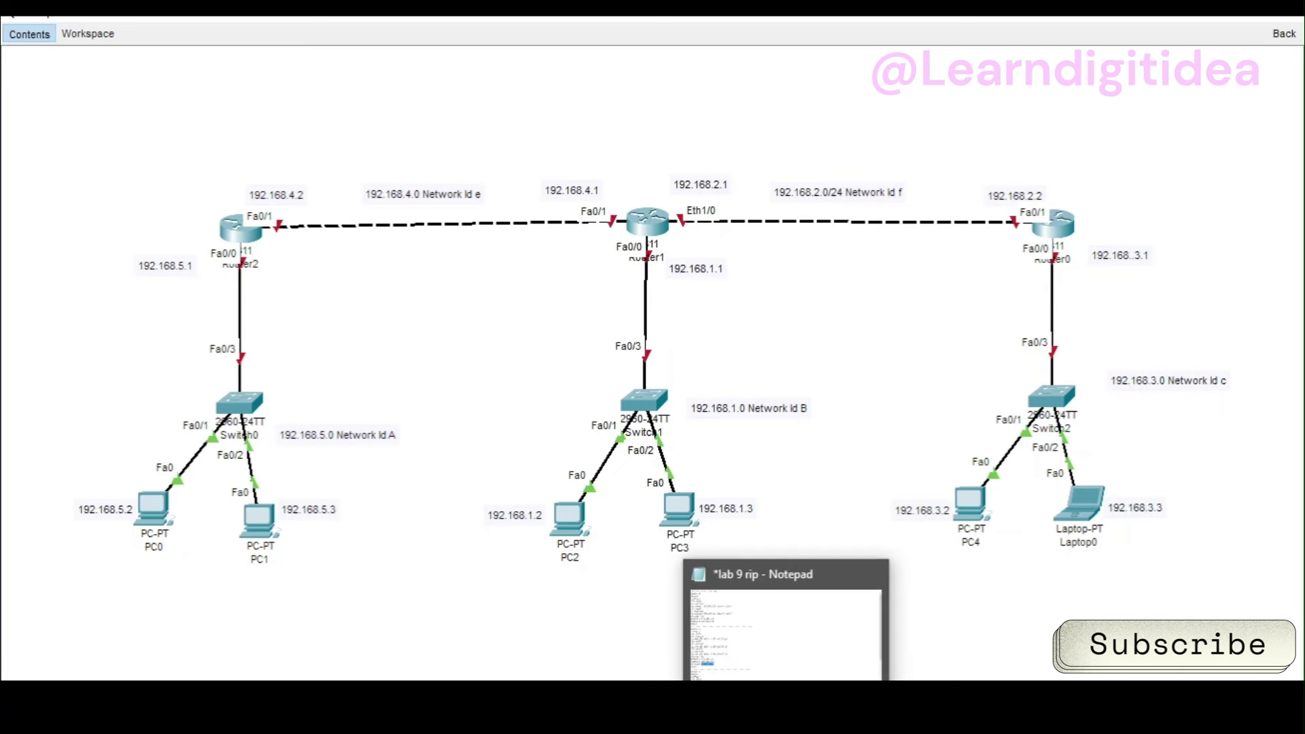
click(787, 698)
click(170, 507)
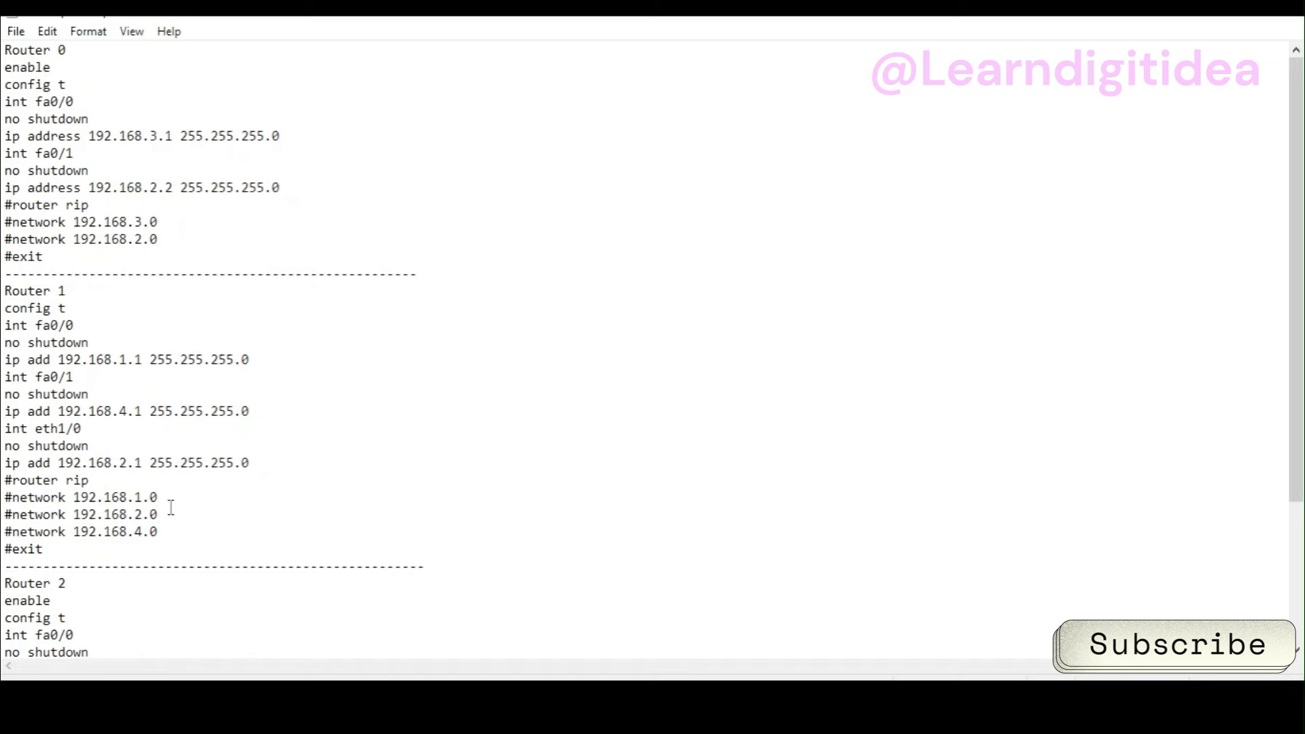
- Examine Router 2's fa0/0, fa0/1 and router rip commands and compare them with the topology in the Packet Tracer viewport
scroll(170, 506, down, 4)
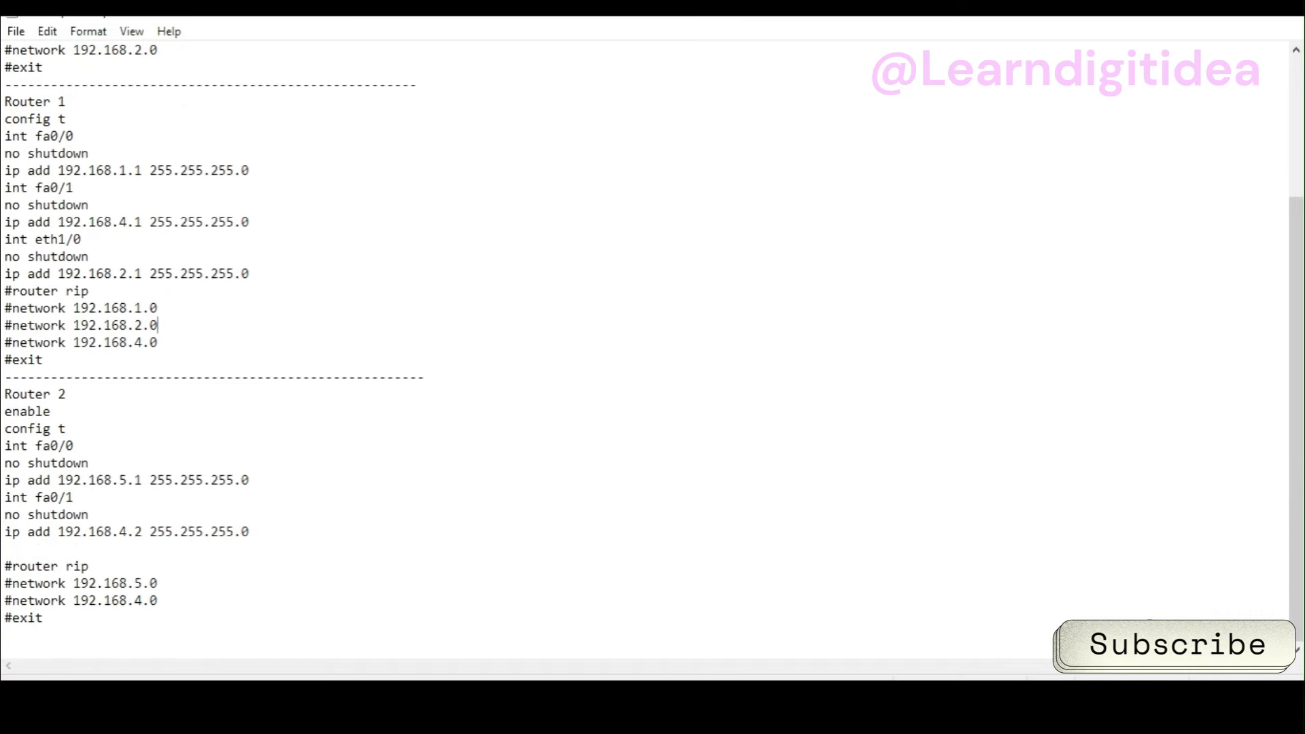
click(744, 699)
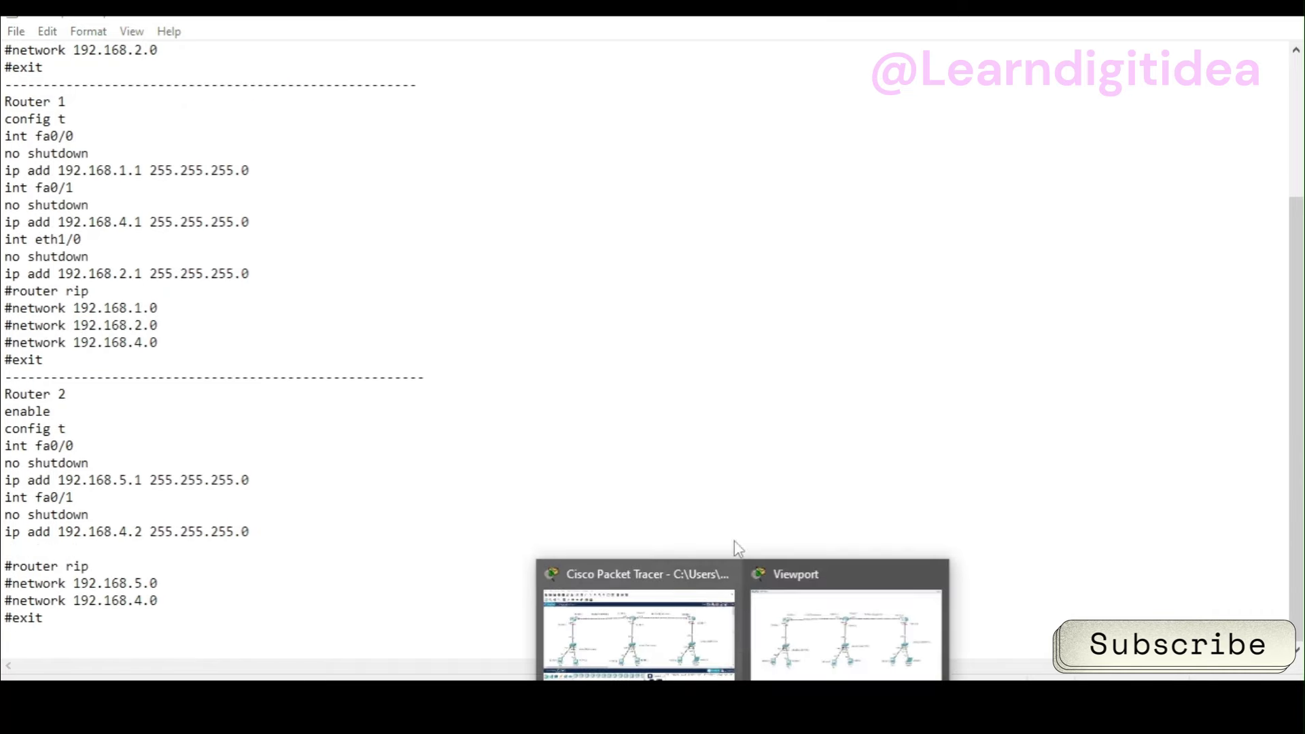
click(801, 633)
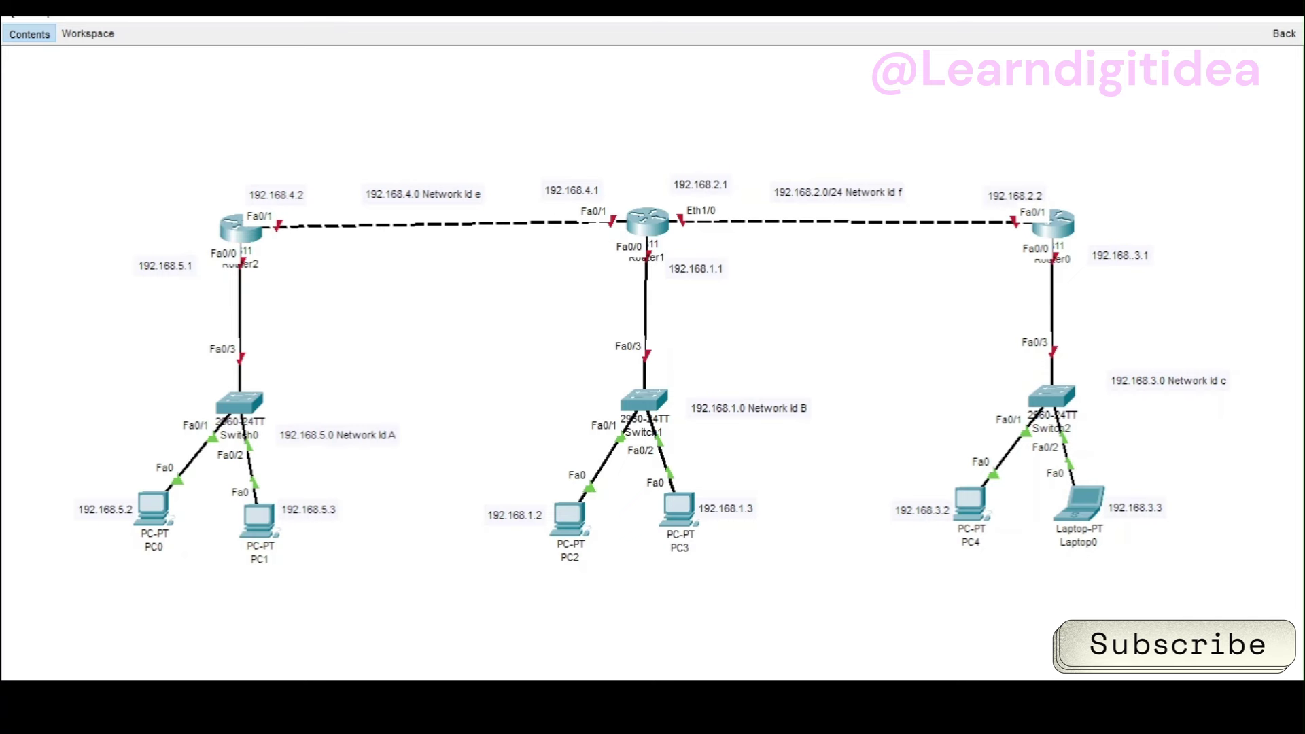
key(alt+Tab)
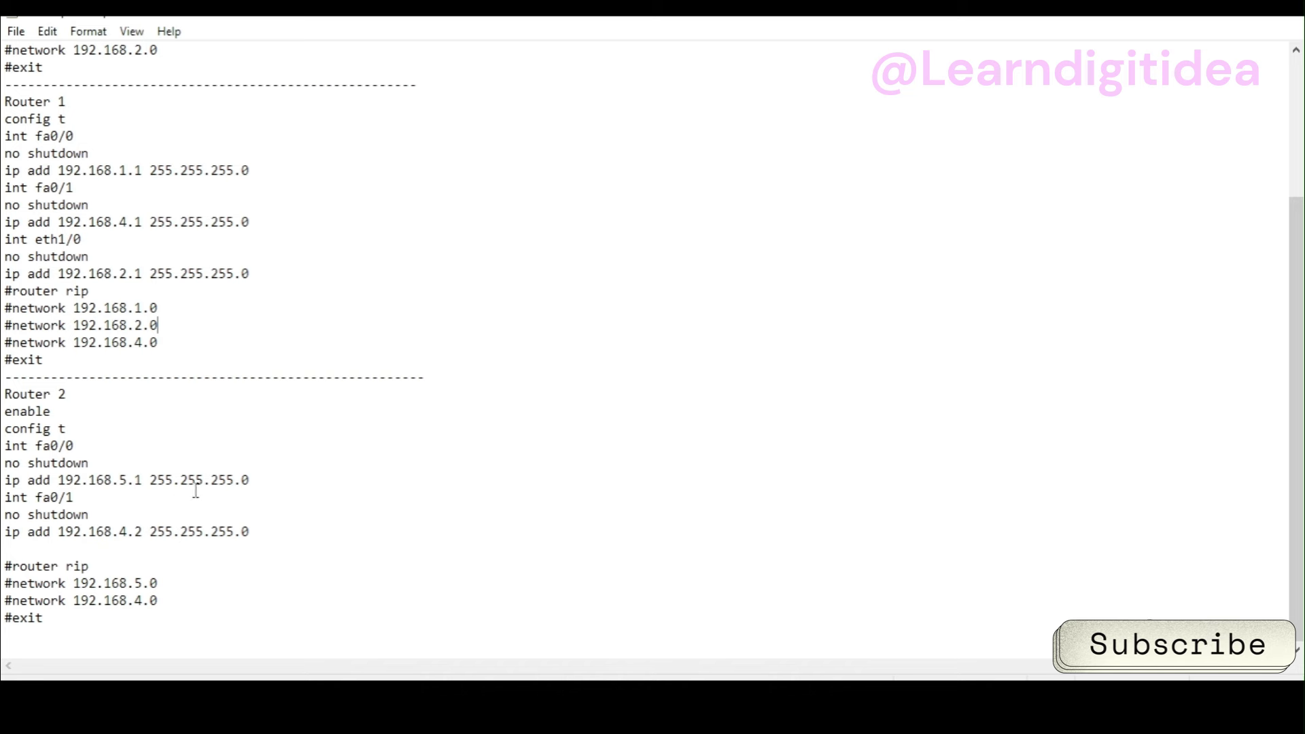
drag(274, 478, 3, 485)
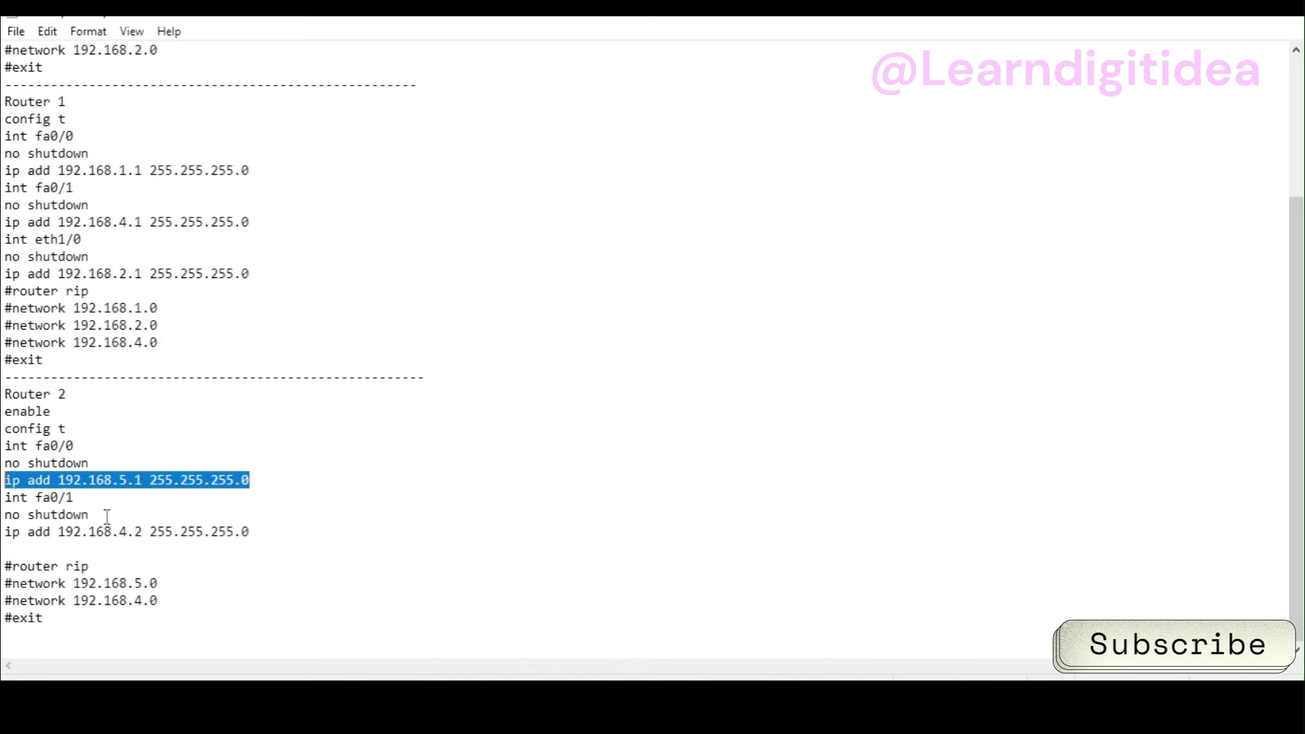
drag(275, 531, 35, 514)
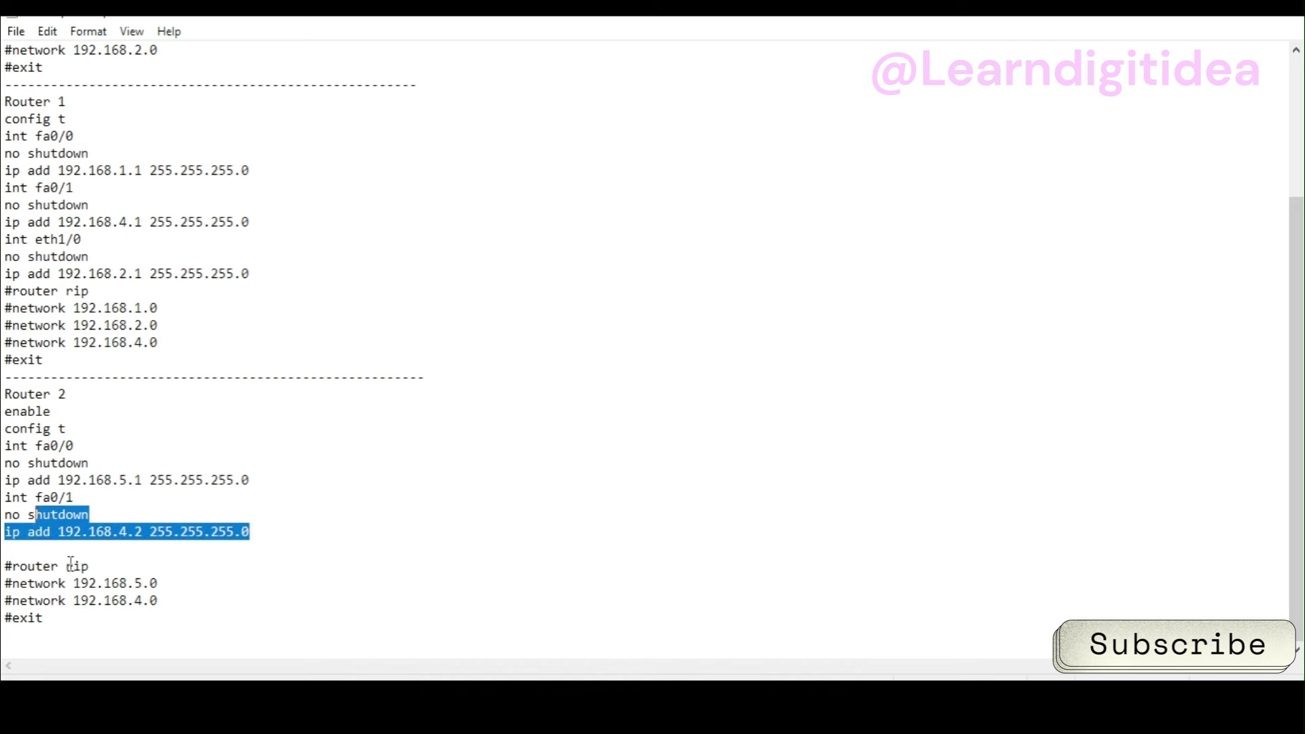
click(159, 604)
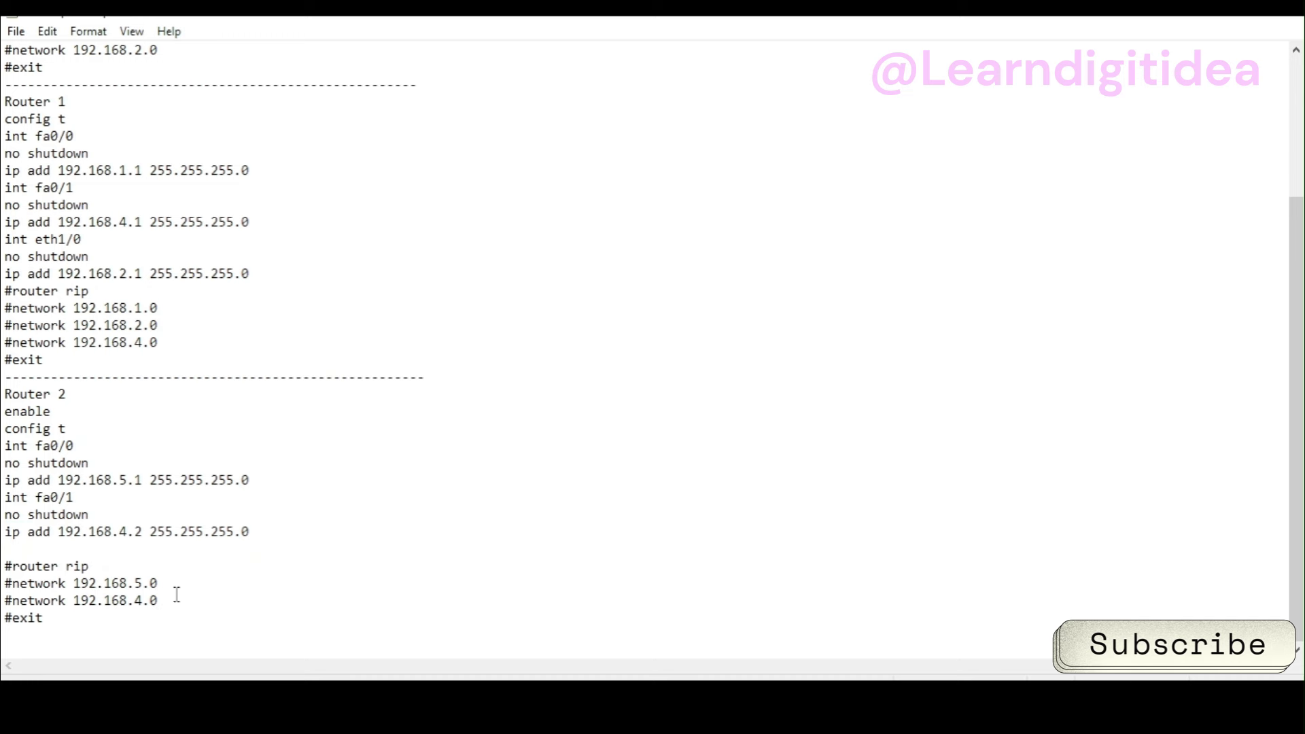
drag(160, 600, 27, 585)
click(45, 566)
scroll(140, 496, up, 4)
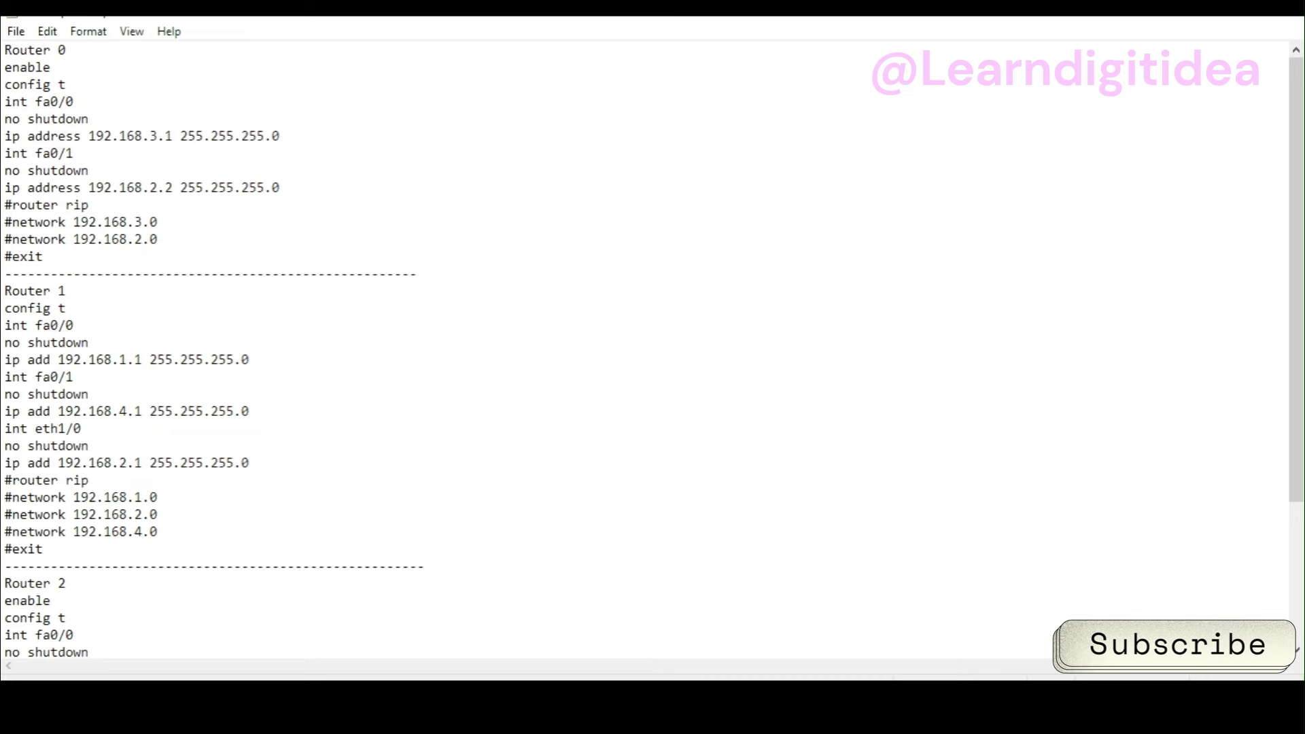
- Close the topology viewport, switch to the main Cisco Packet Tracer window and open Router0's command line interface
click(826, 628)
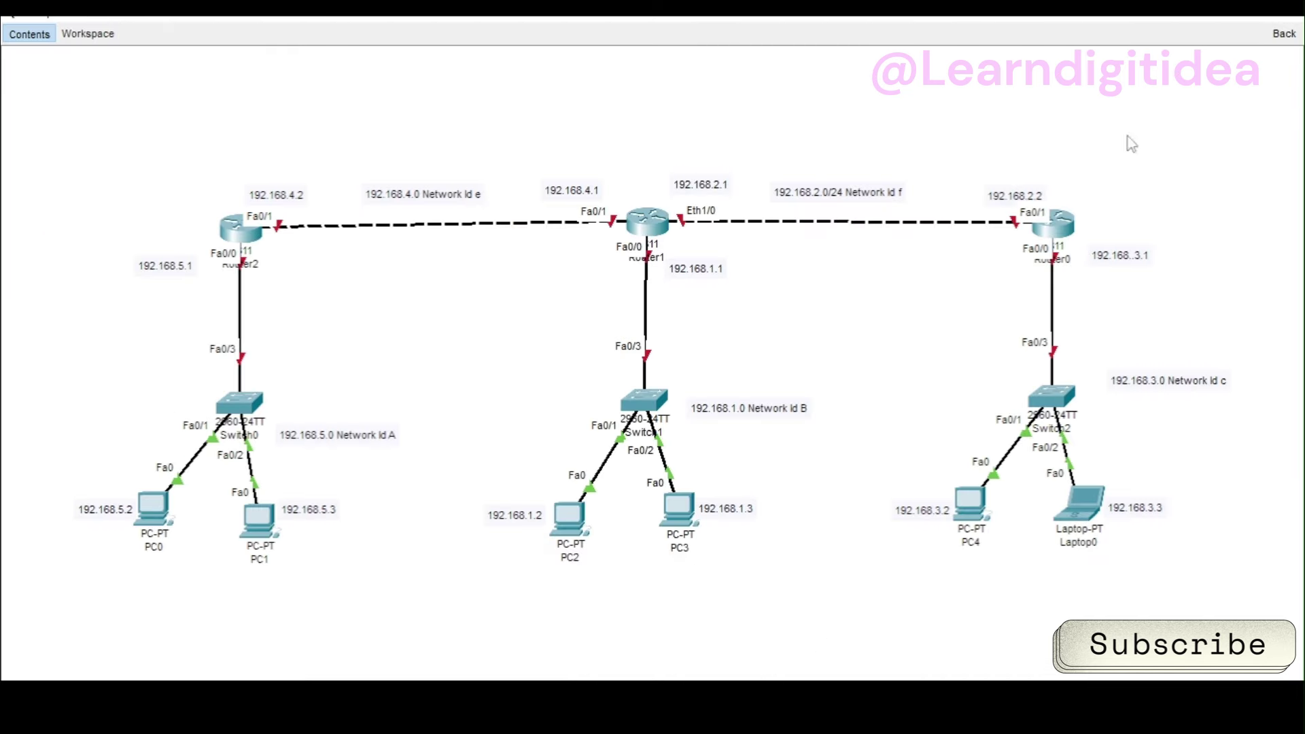
click(1282, 13)
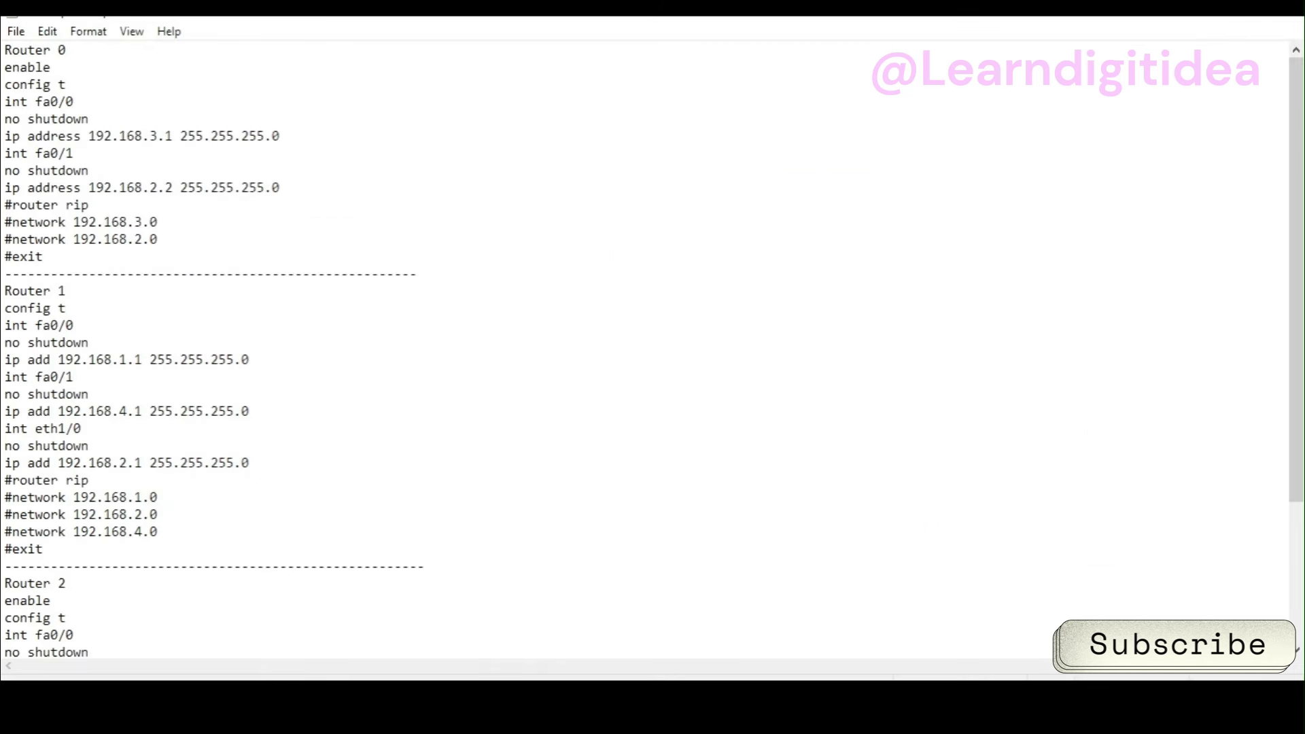
key(alt+Tab)
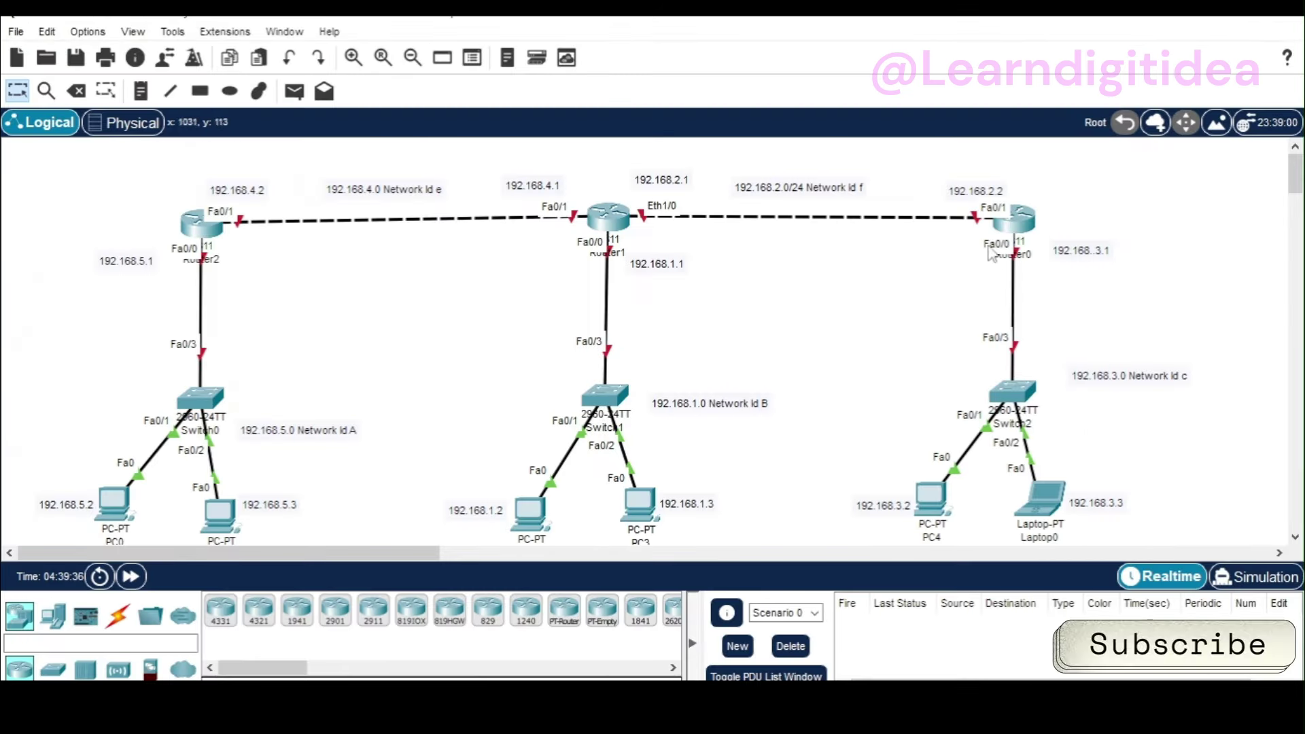
click(1013, 219)
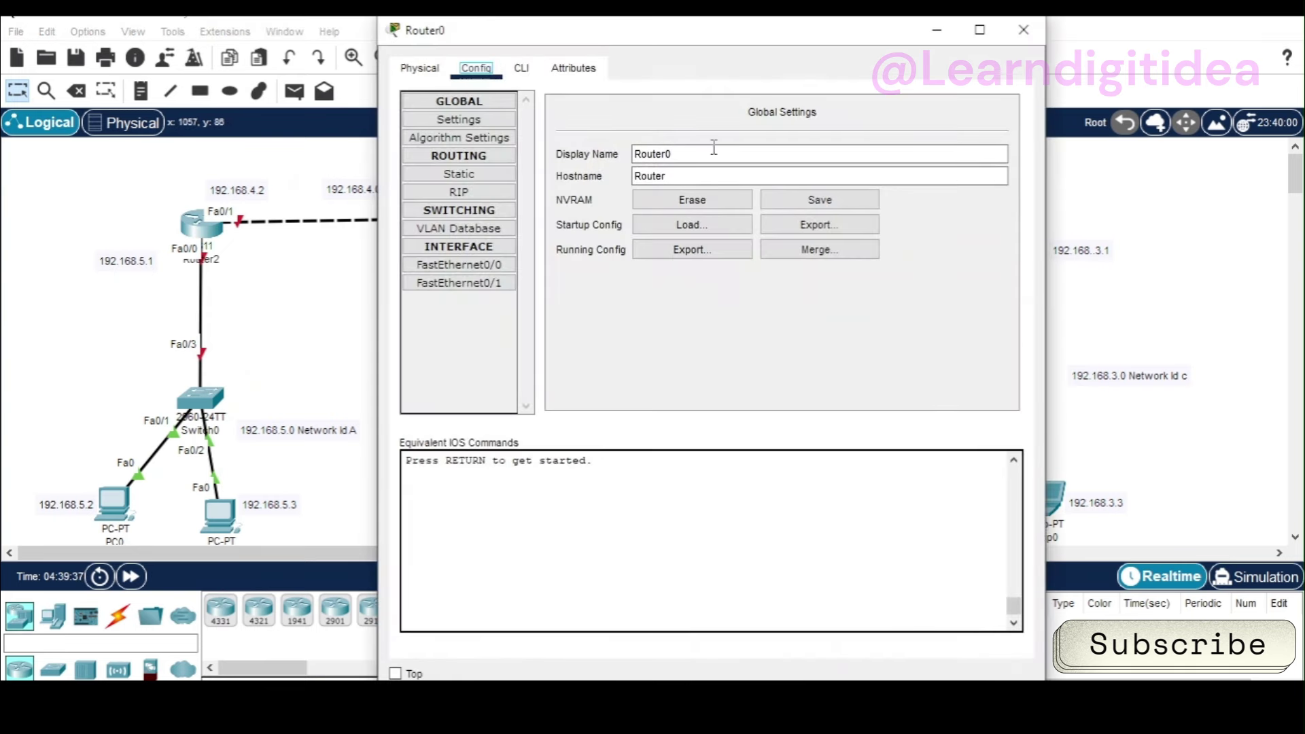
click(523, 70)
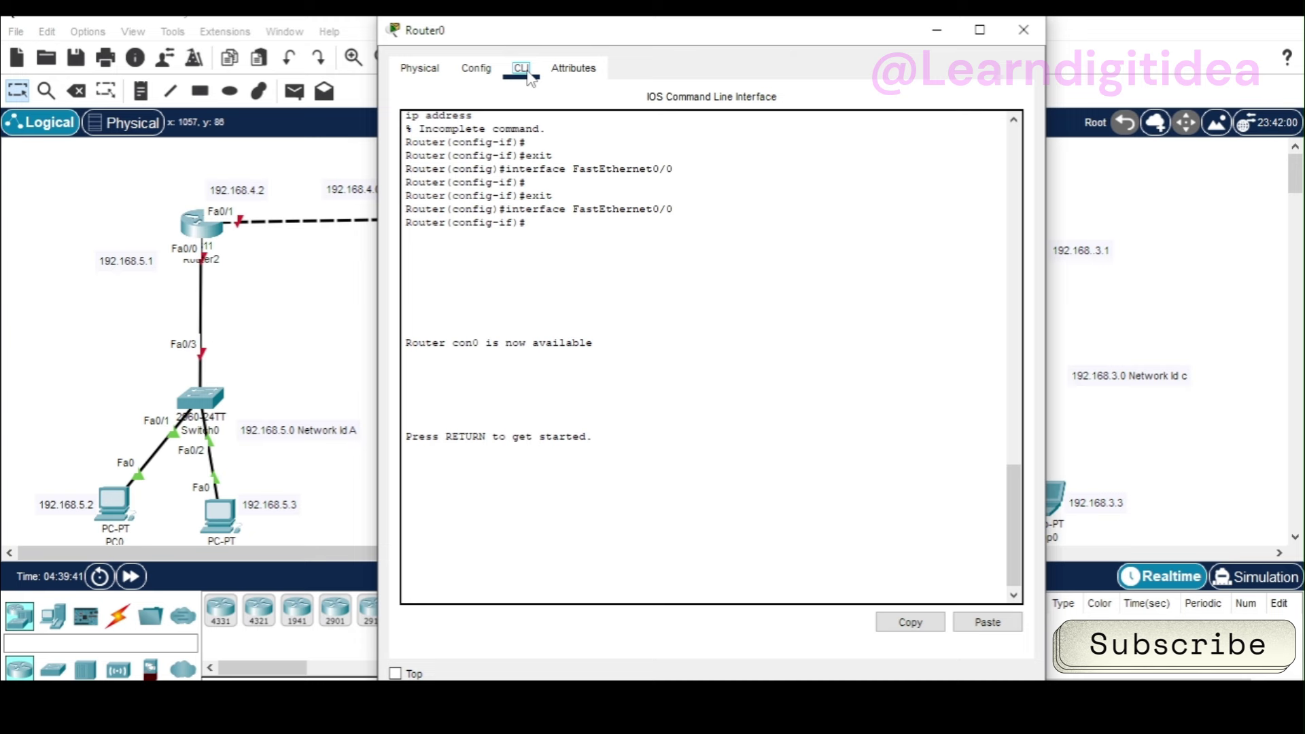
click(608, 390)
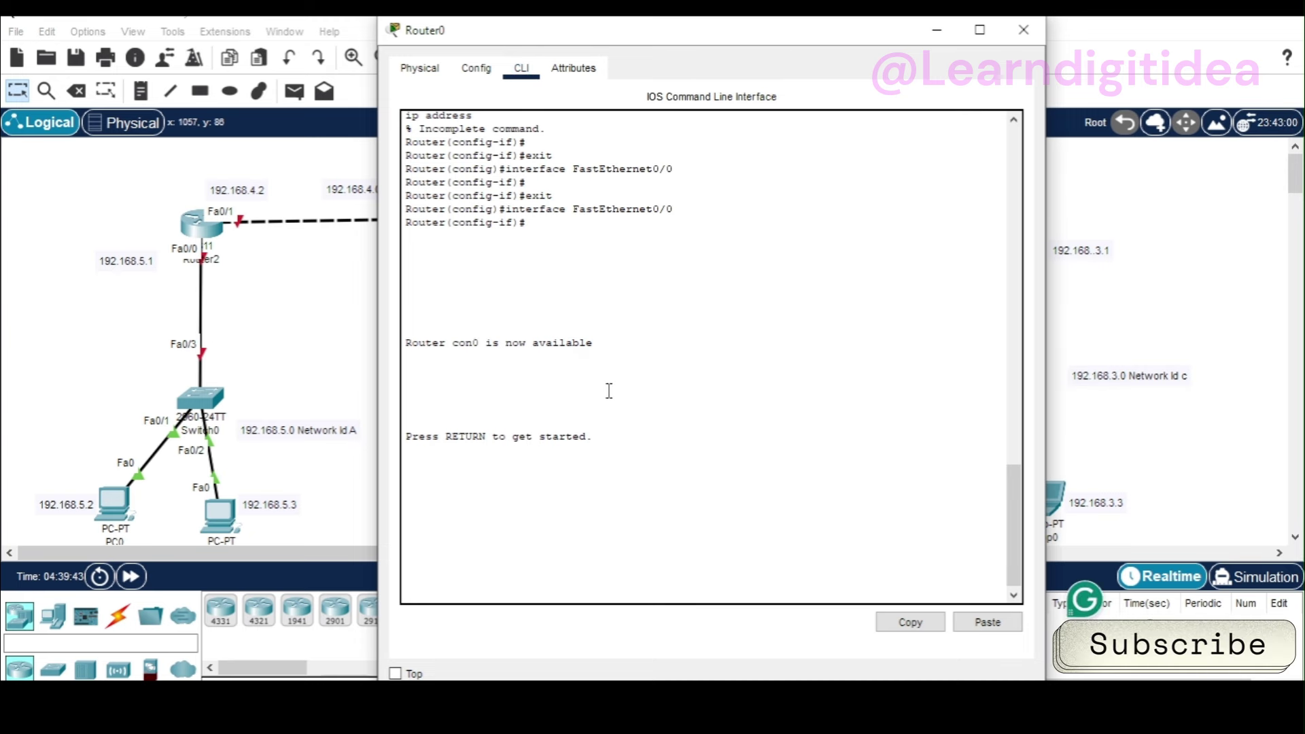
- Start Router0's console session and enter global configuration mode with the commands enable and config t
key(Return)
key(Return)
key(Return)
key(Return)
key(Return)
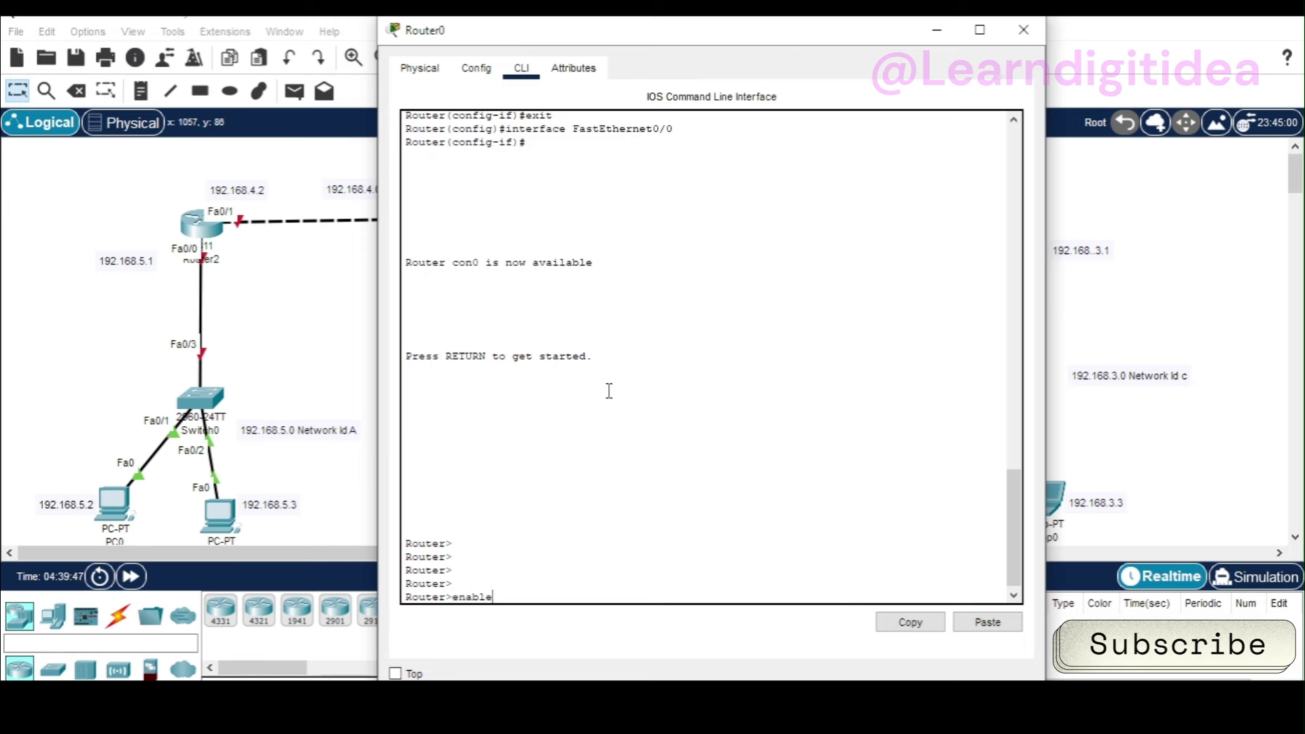
key(Return)
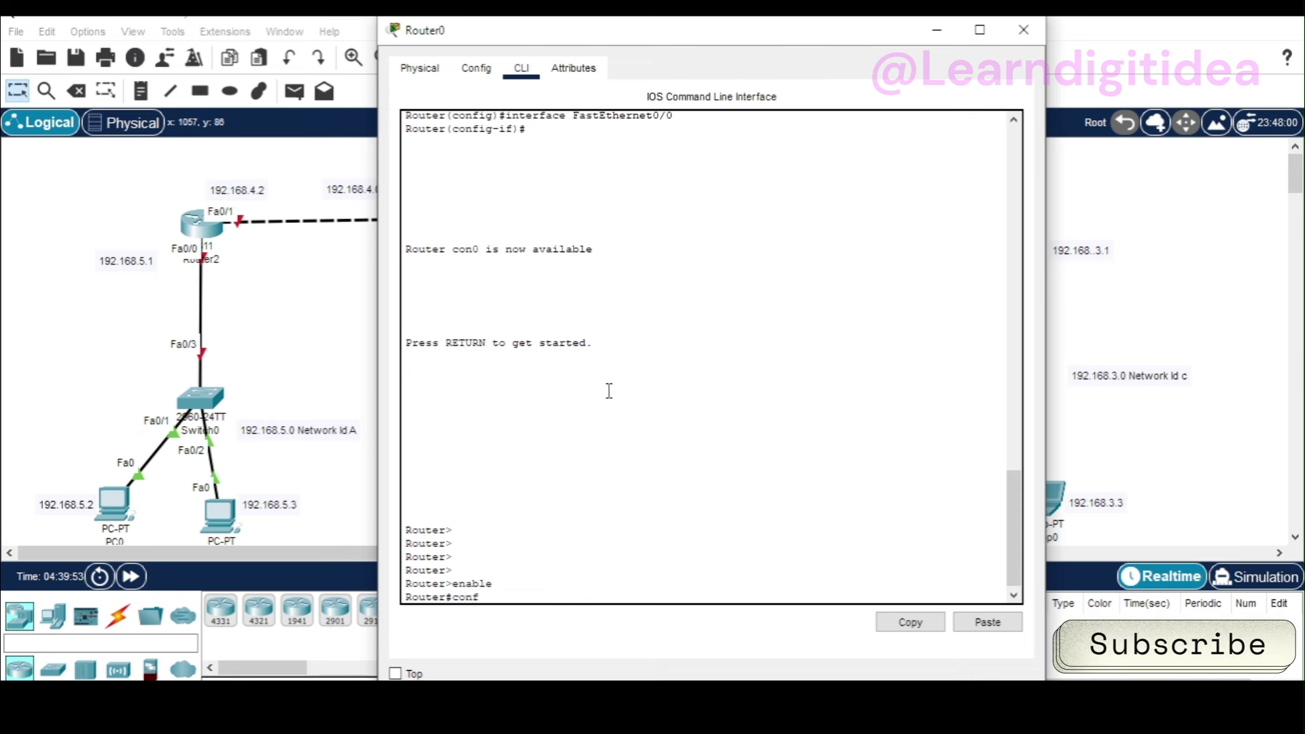
text(config t)
key(Return)
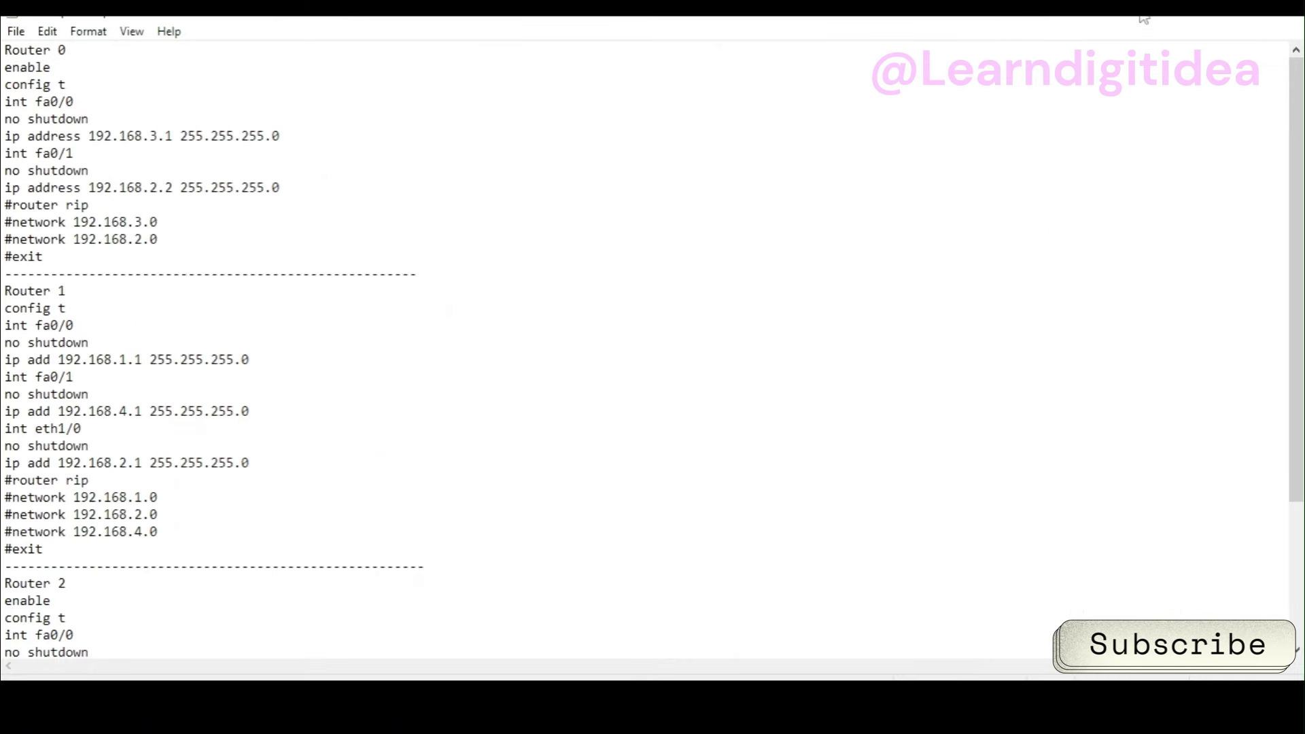
- Shrink the Notepad window beside Router0's CLI and copy Router 0's three fa0/0 lines, from int fa0/0 through ip address 192.168.3.1 255.255.255.0
double_click(1144, 19)
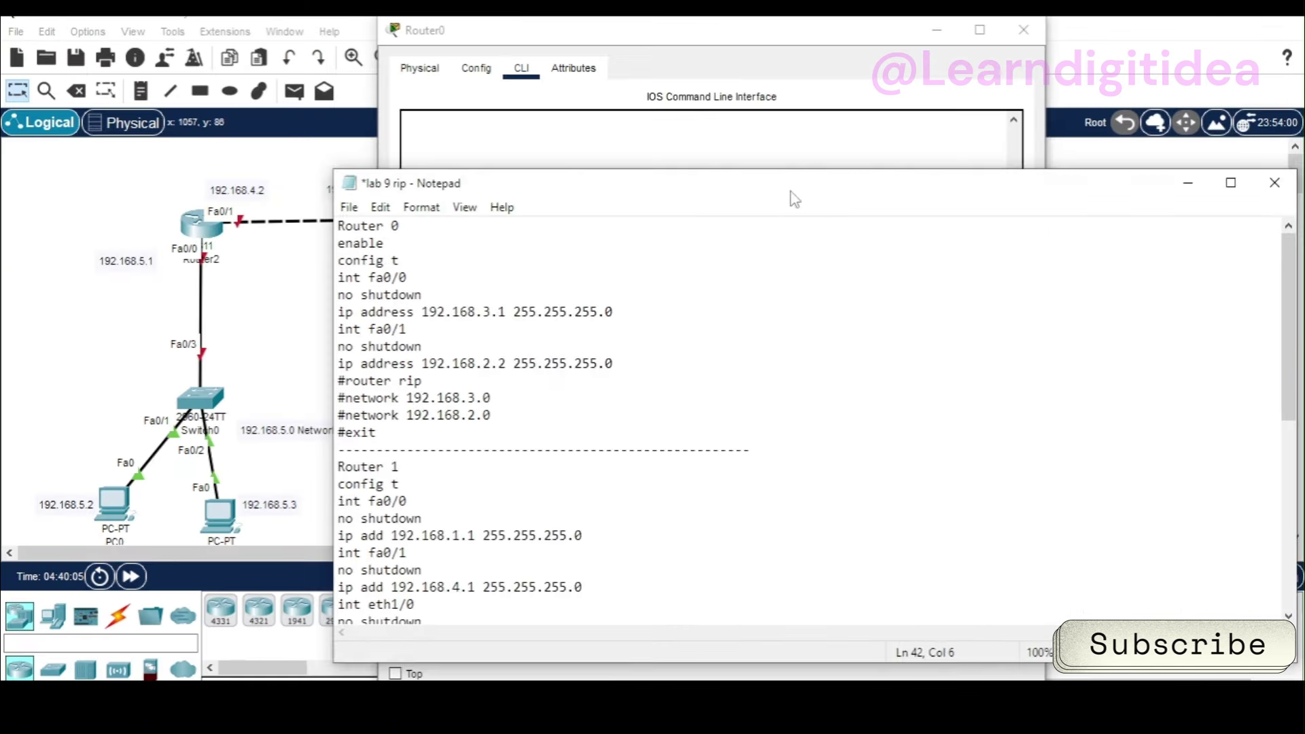
drag(794, 199, 1189, 117)
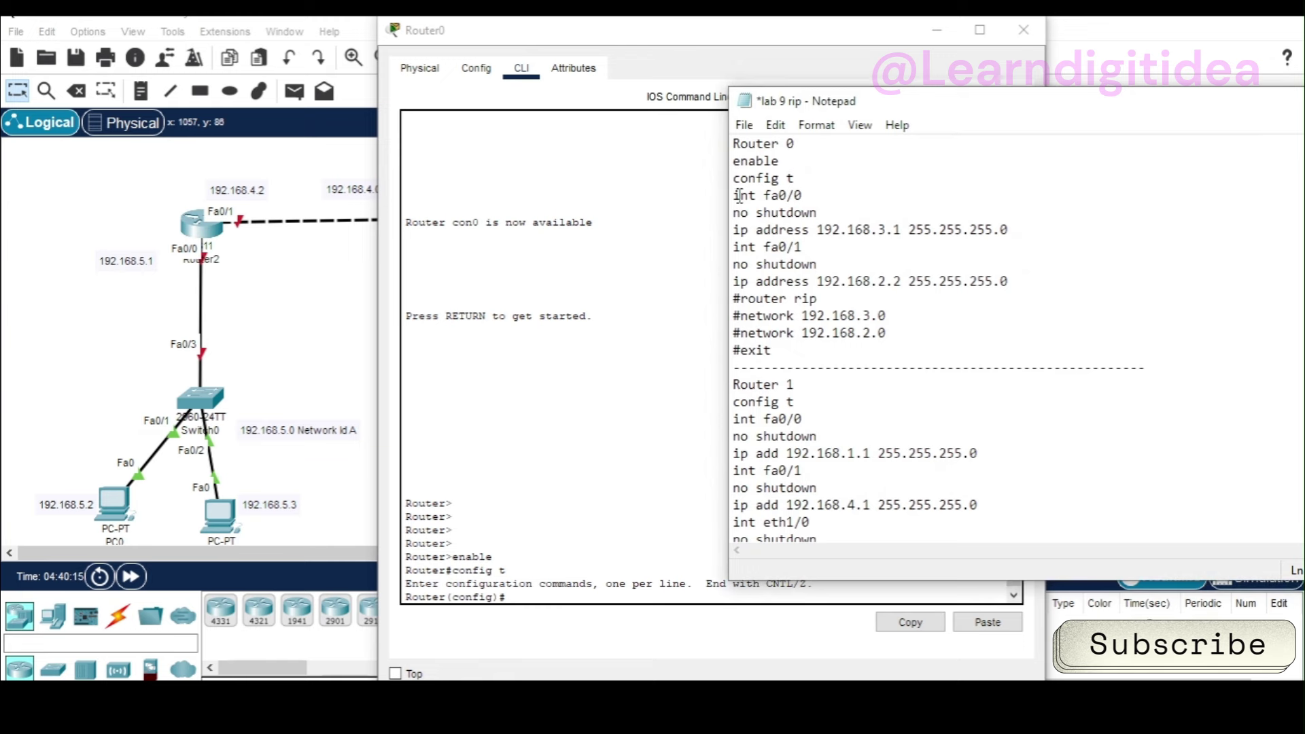
drag(735, 197, 746, 212)
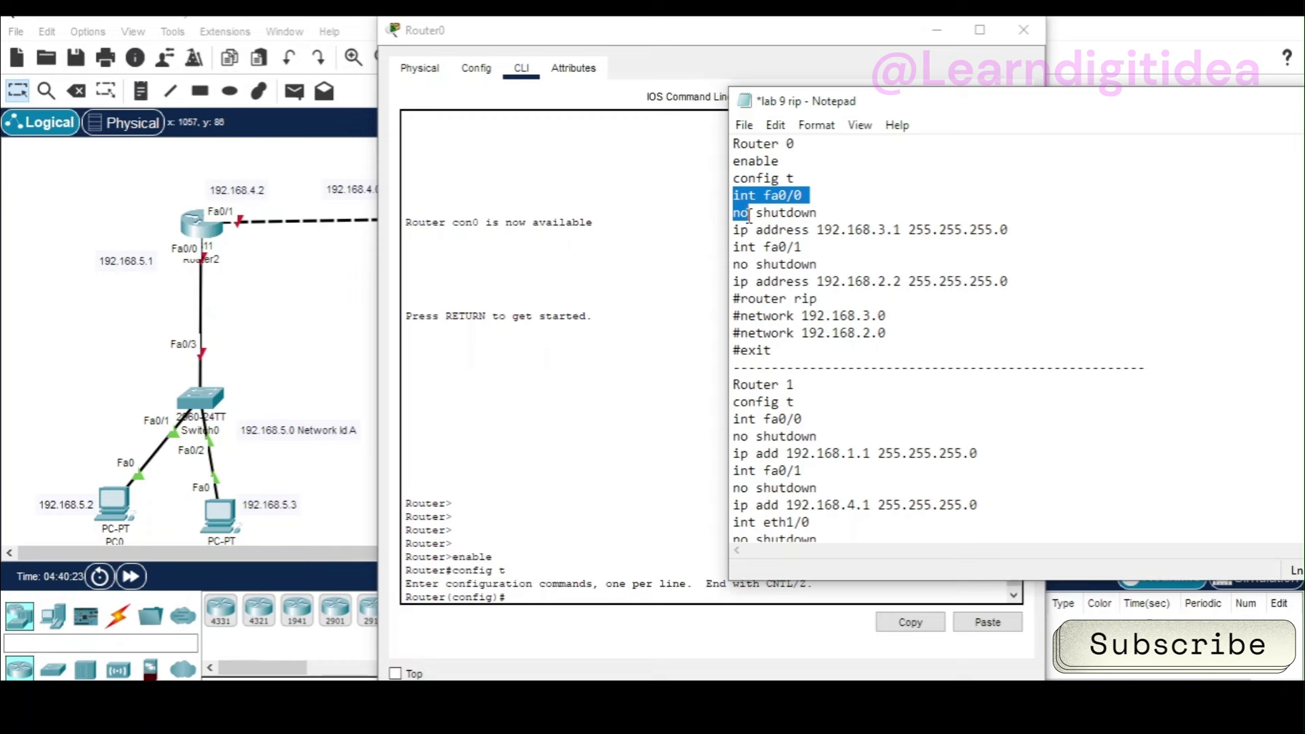
drag(749, 216, 1010, 233)
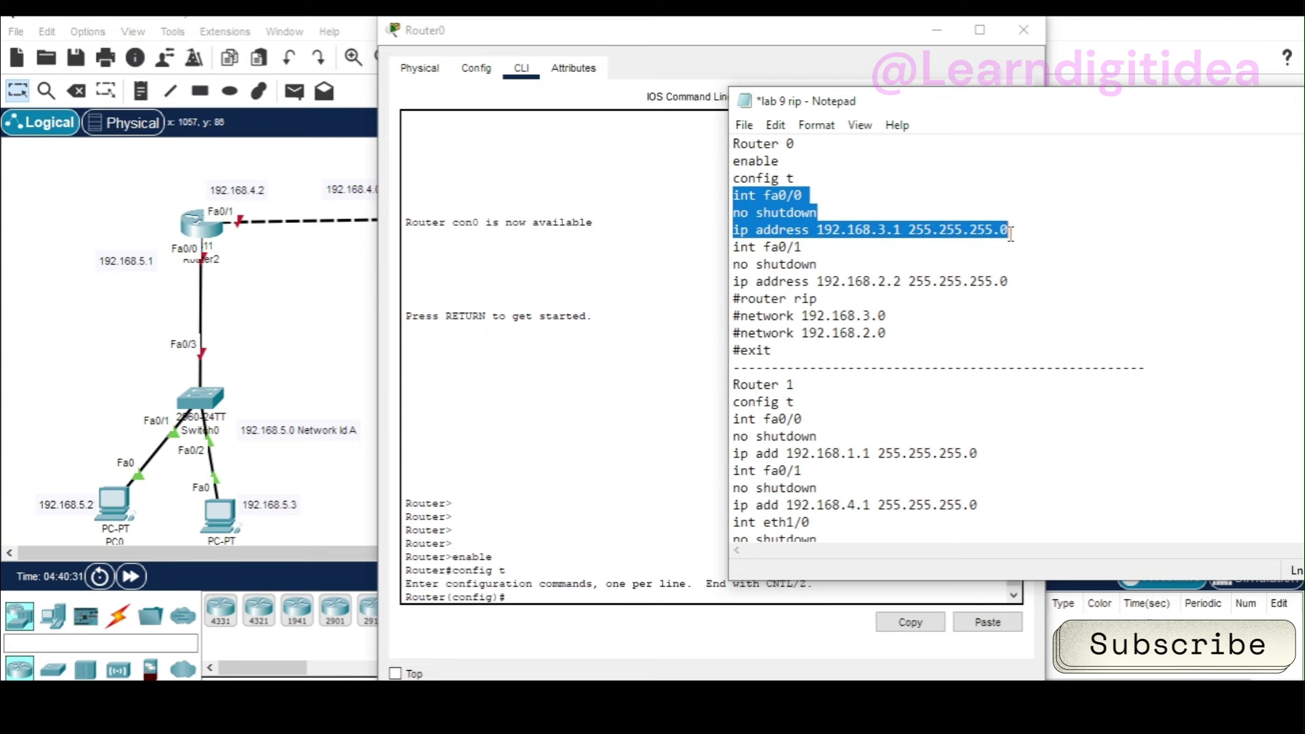
right_click(895, 232)
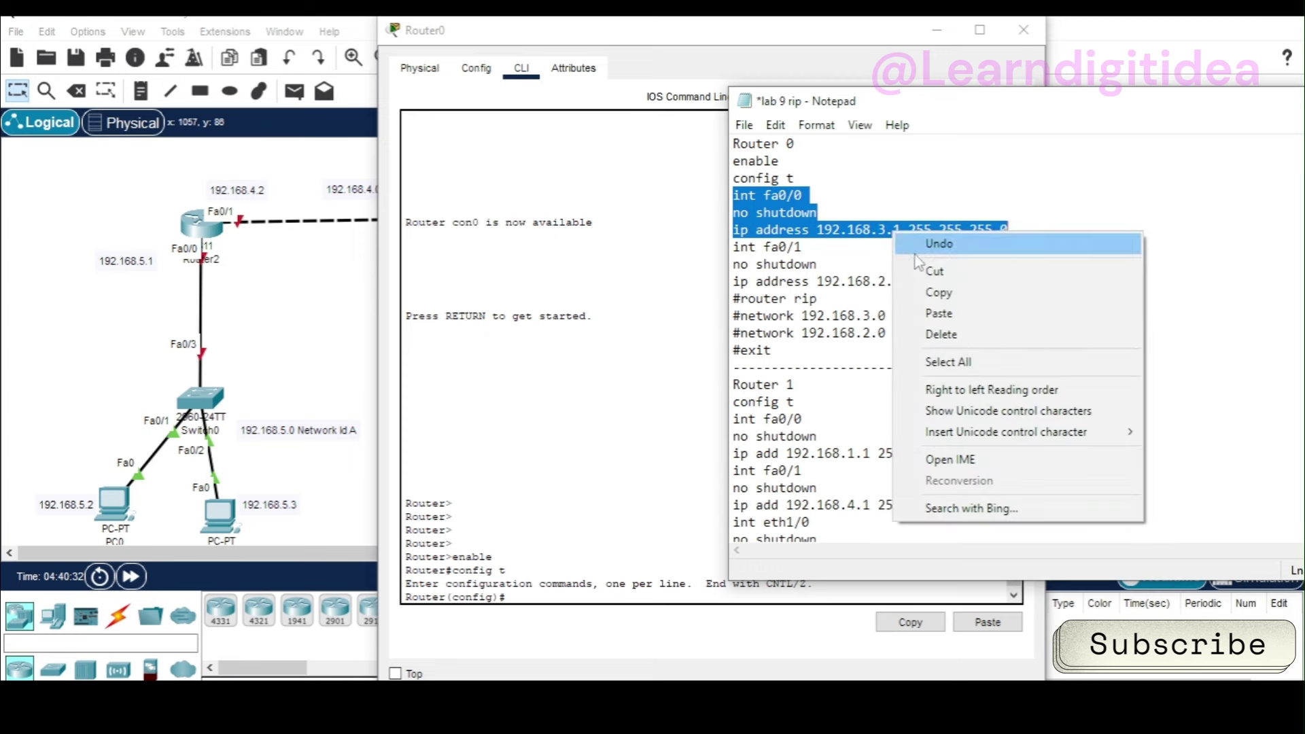
click(938, 293)
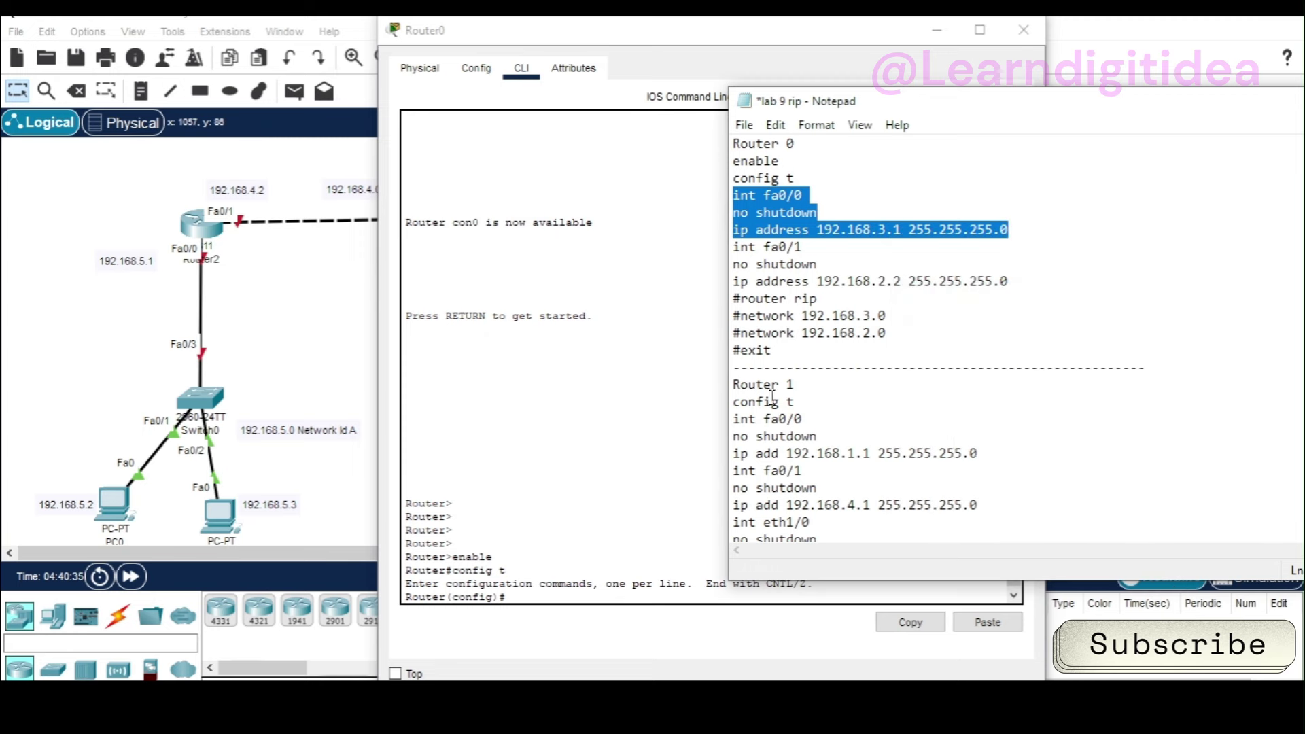
- Paste and run the copied commands in Router0's CLI to enable fa0/0 with IP address 192.168.3.1 255.255.255.0
click(542, 593)
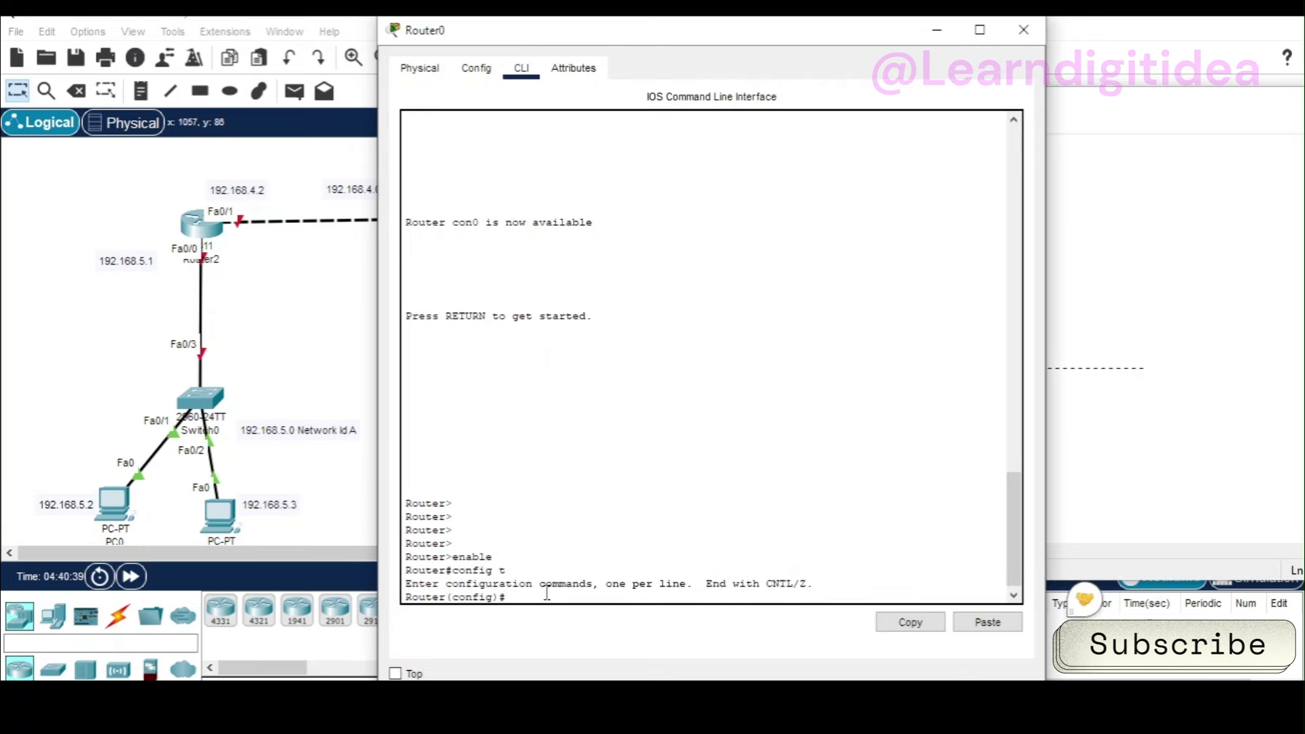
right_click(545, 594)
click(589, 626)
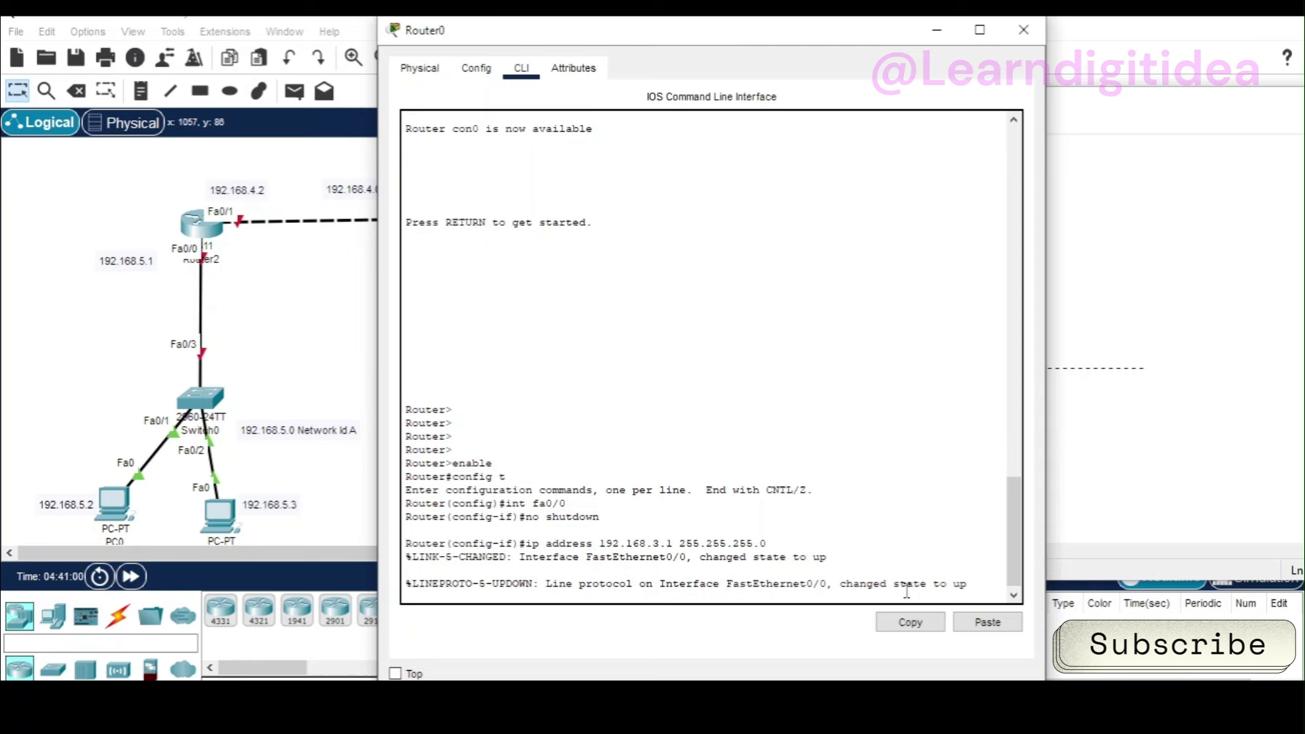
key(Return)
key(Return)
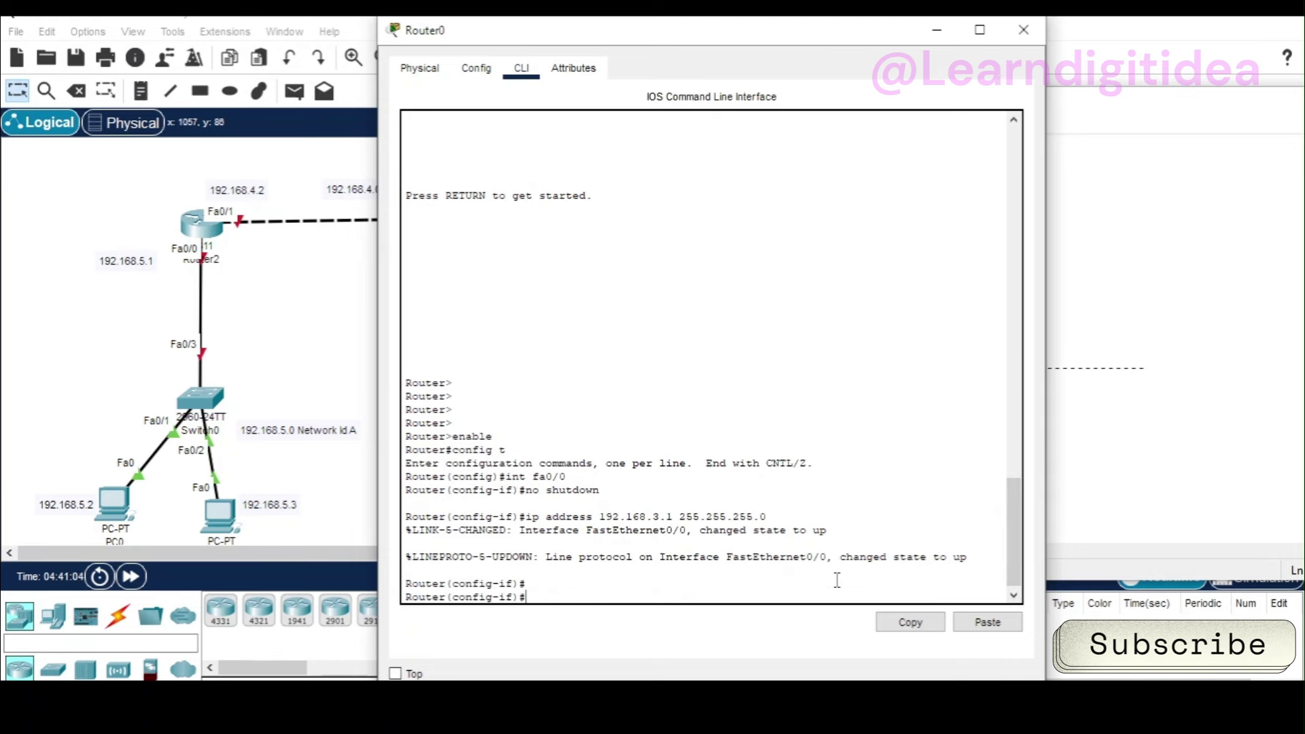
- Minimize Router0's window and shorten "ip address" to "ip add" in the Notepad line for Router 0's 192.168.3.1
click(936, 30)
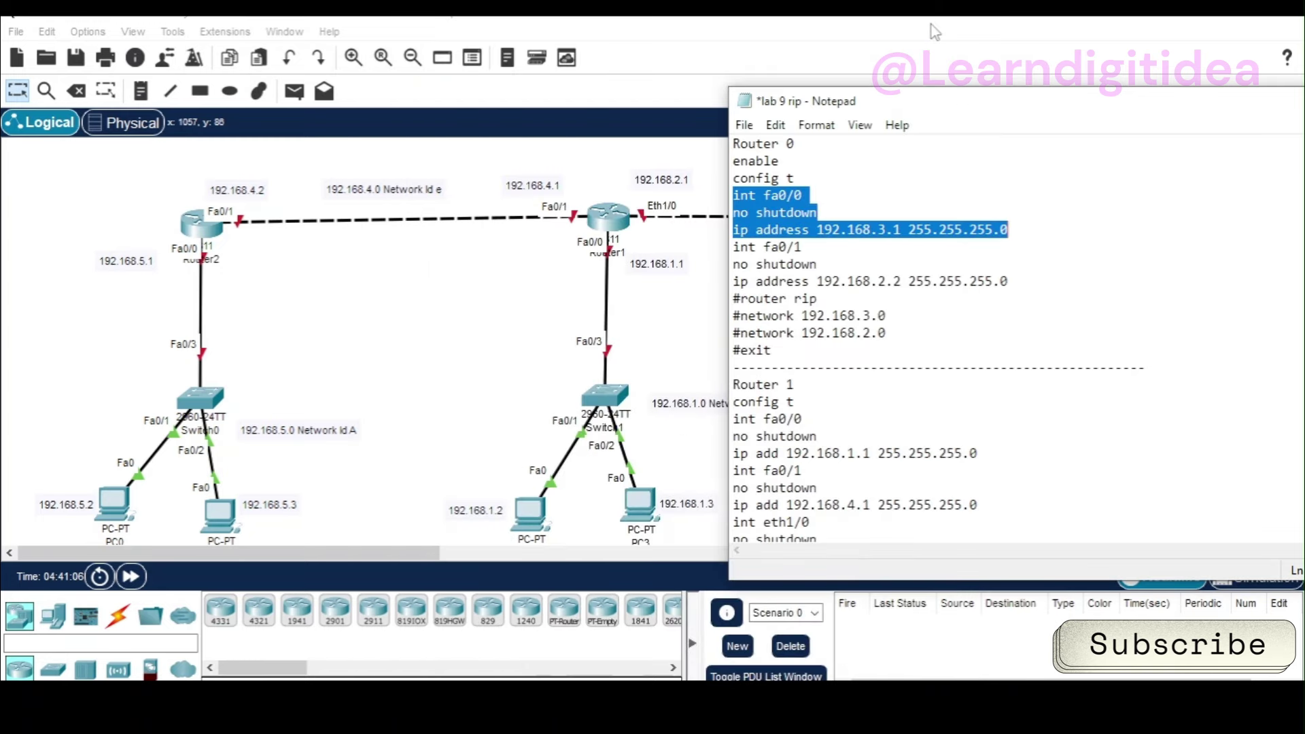
click(813, 250)
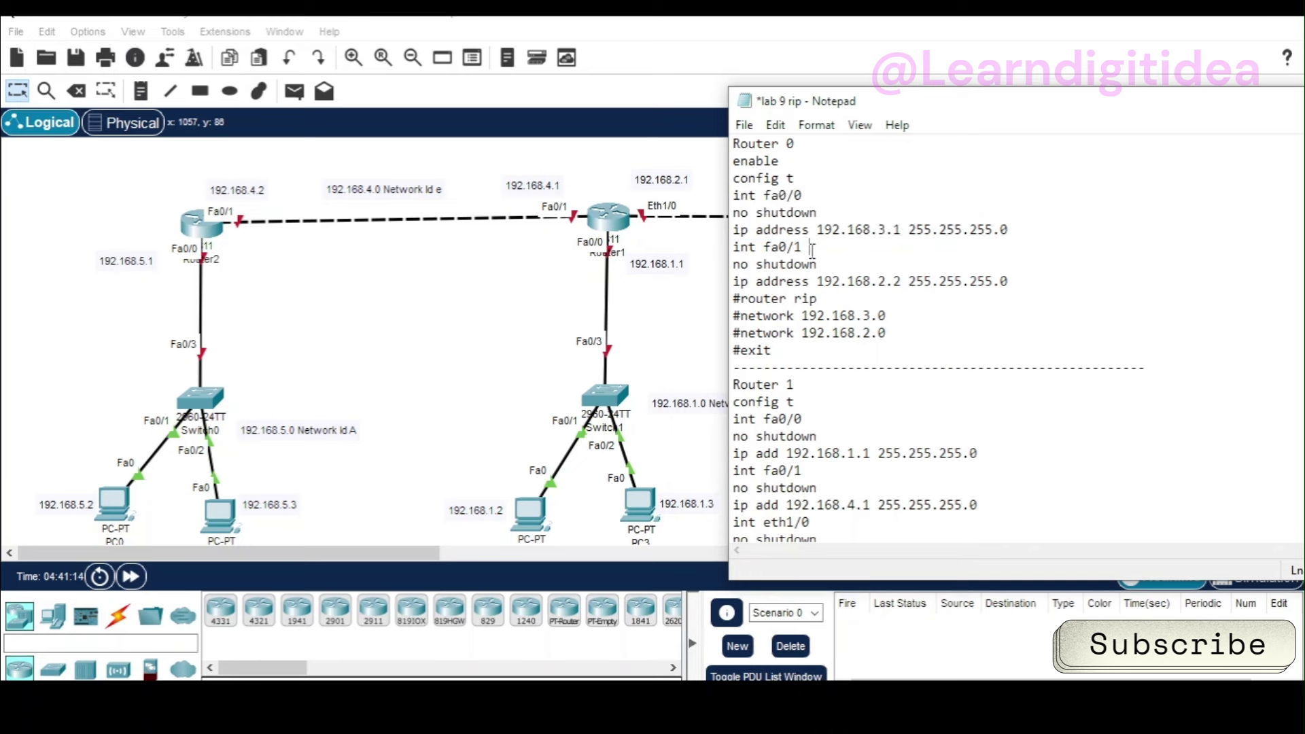
drag(1011, 230, 894, 231)
drag(737, 246, 734, 232)
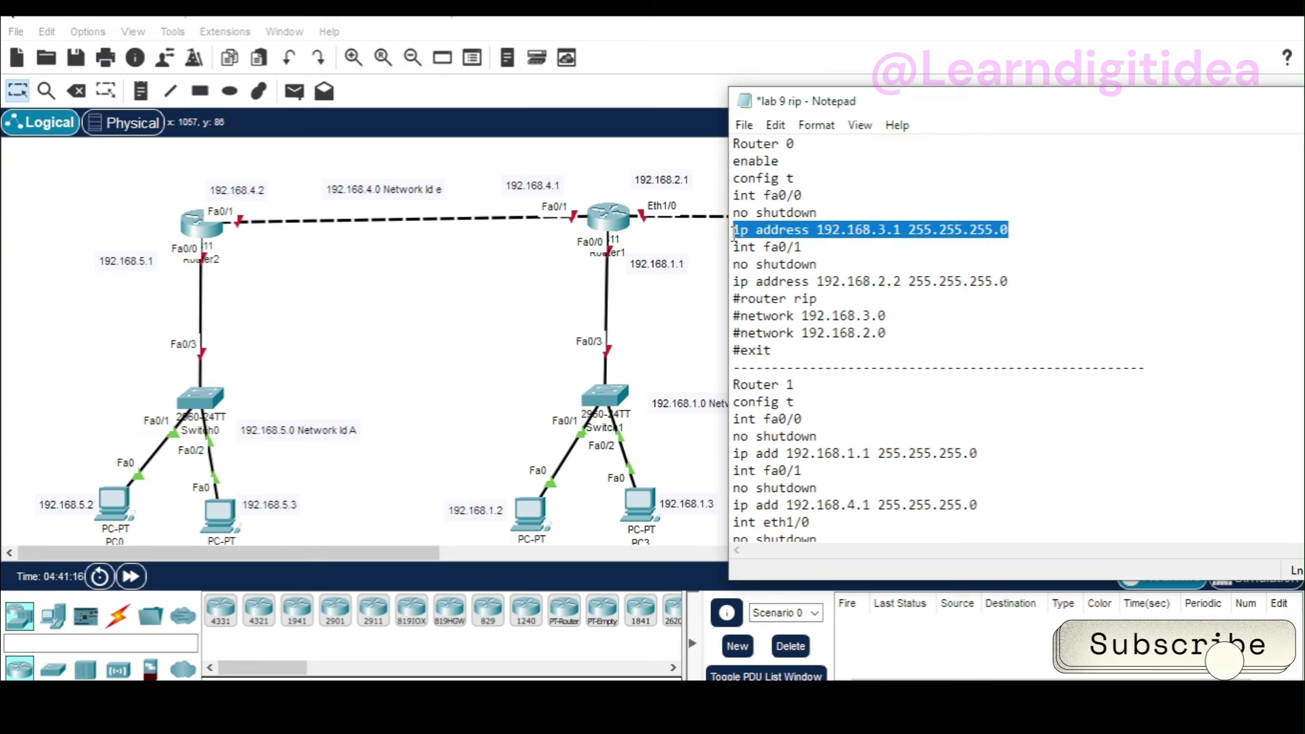
click(812, 229)
key(BackSpace)
key(BackSpace)
key(BackSpace)
key(BackSpace)
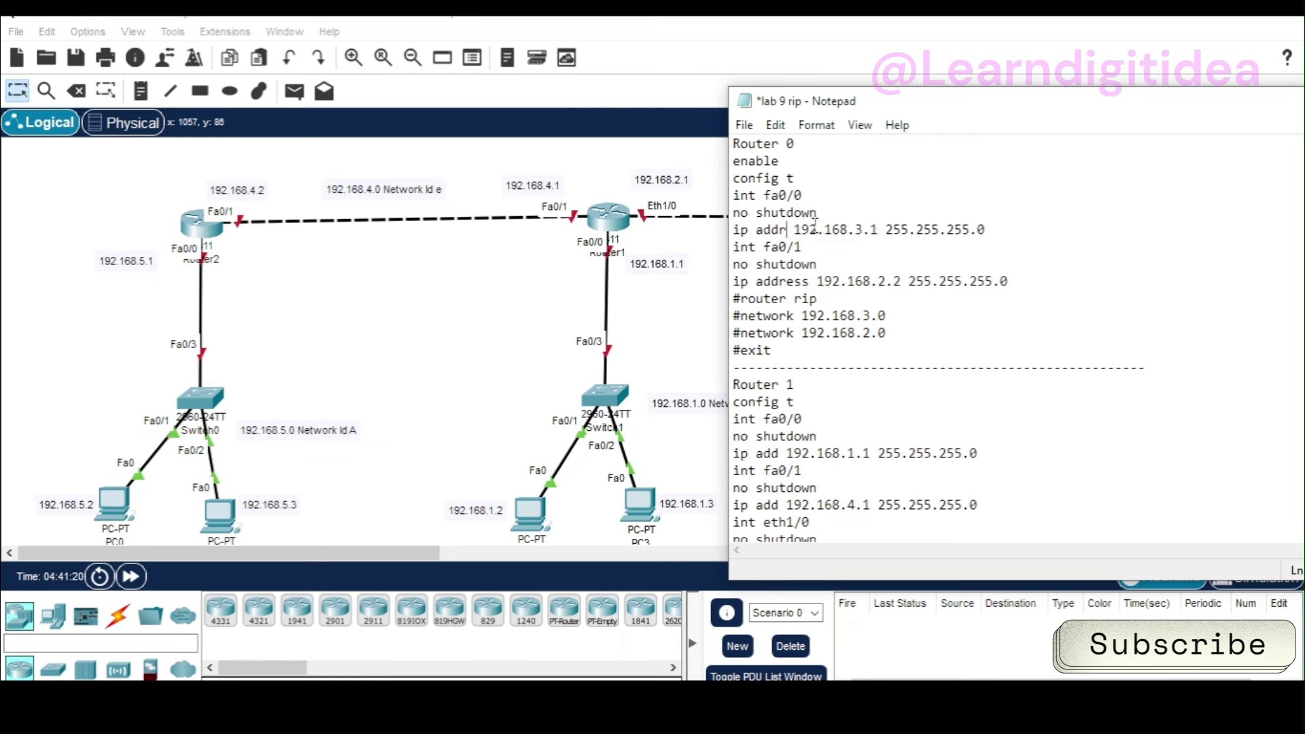
- Copy the line ip add 192.168.3.1 255.255.255.0 from Notepad and paste it at Router0's CLI prompt
drag(993, 232, 740, 236)
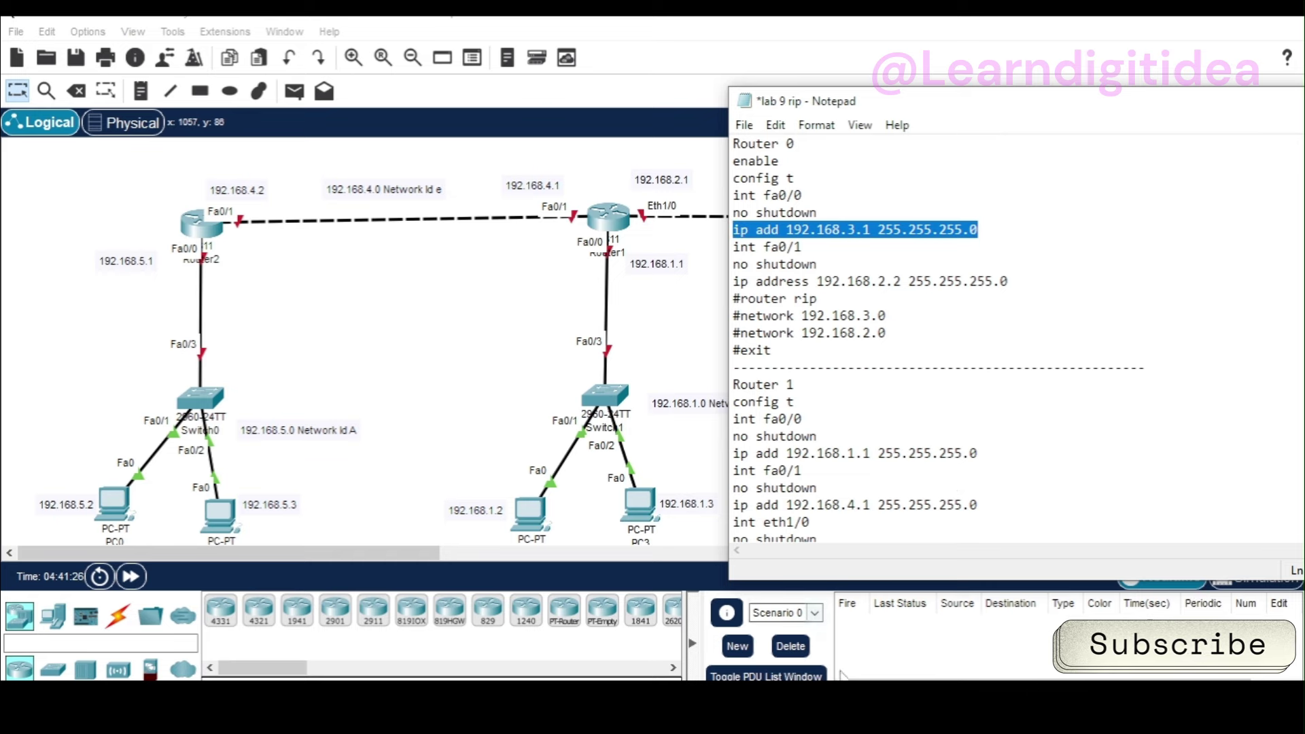
click(737, 677)
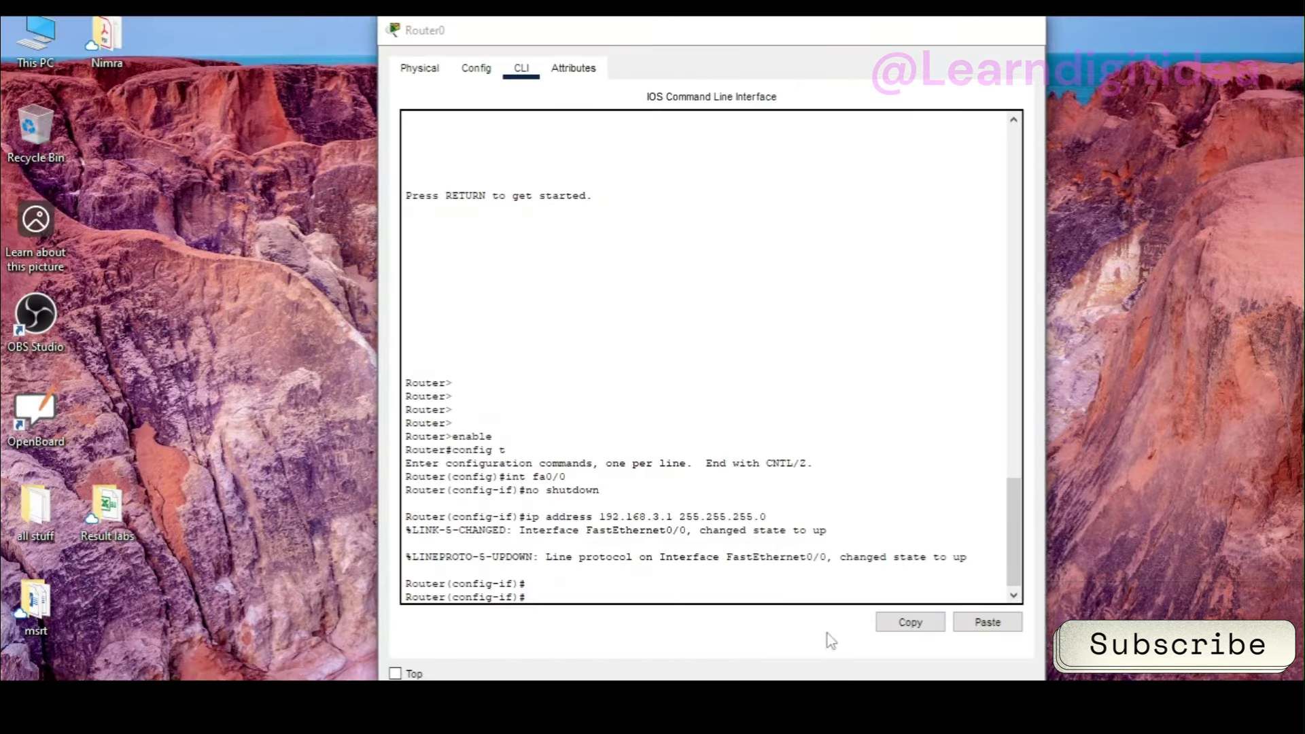
click(825, 635)
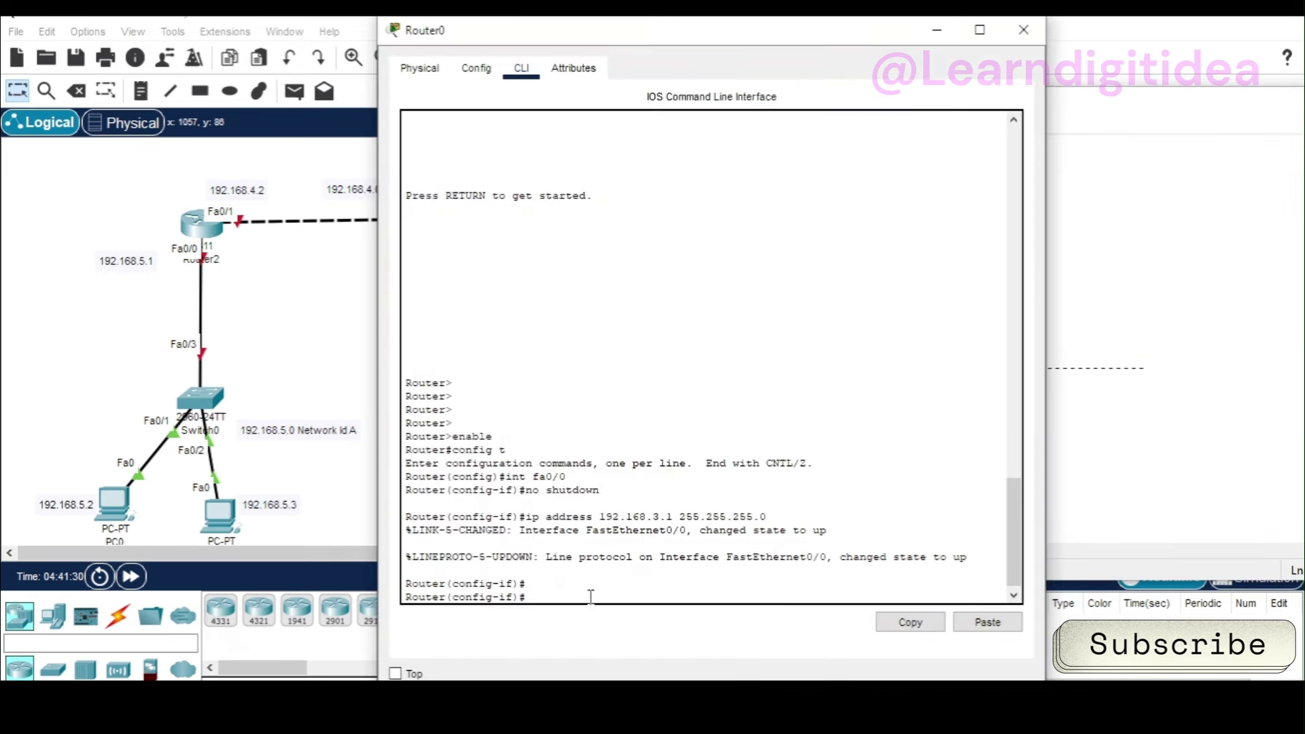
right_click(591, 598)
click(621, 630)
- Maximize the Router0 window and erase the pasted ip add line from the CLI prompt
click(977, 30)
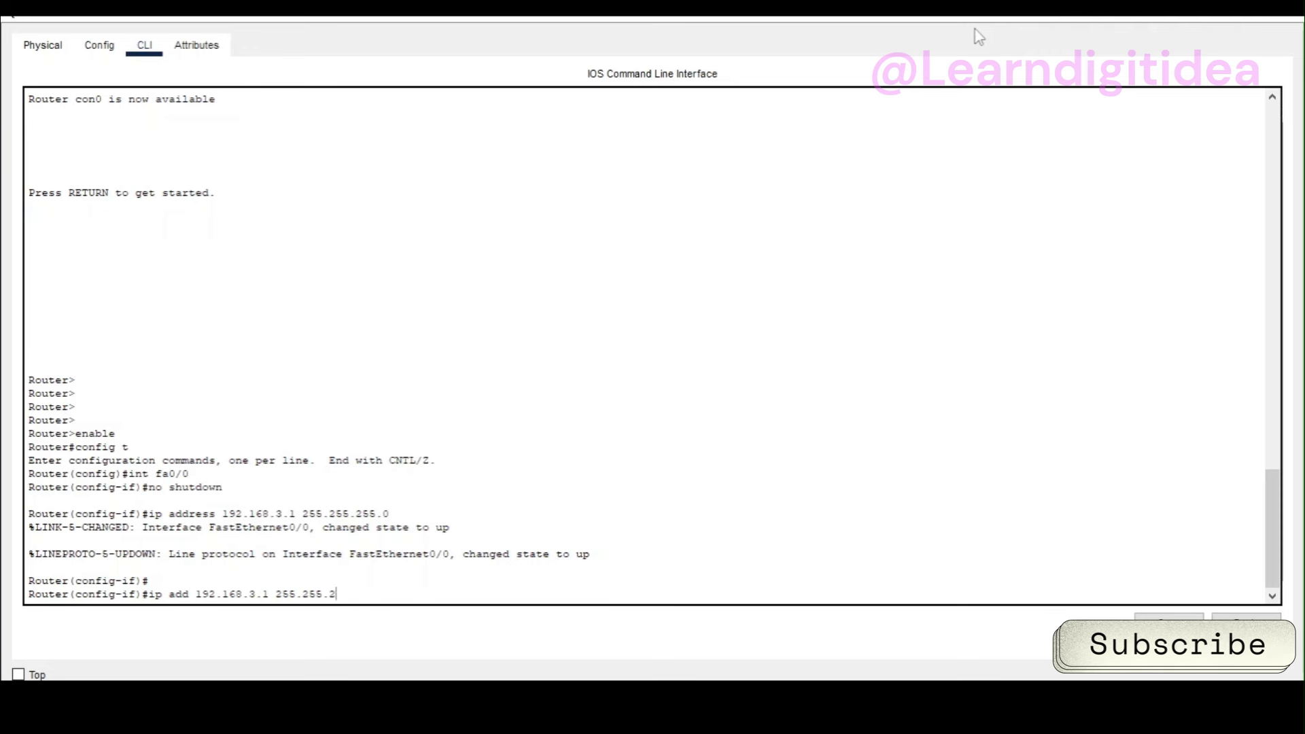
key(BackSpace)
key(BackSpace)
key(BackSpace)
key(BackSpace)
key(BackSpace)
key(BackSpace)
key(BackSpace)
key(BackSpace)
key(BackSpace)
key(BackSpace)
key(BackSpace)
key(BackSpace)
key(BackSpace)
key(BackSpace)
key(BackSpace)
key(BackSpace)
key(BackSpace)
key(BackSpace)
key(BackSpace)
key(BackSpace)
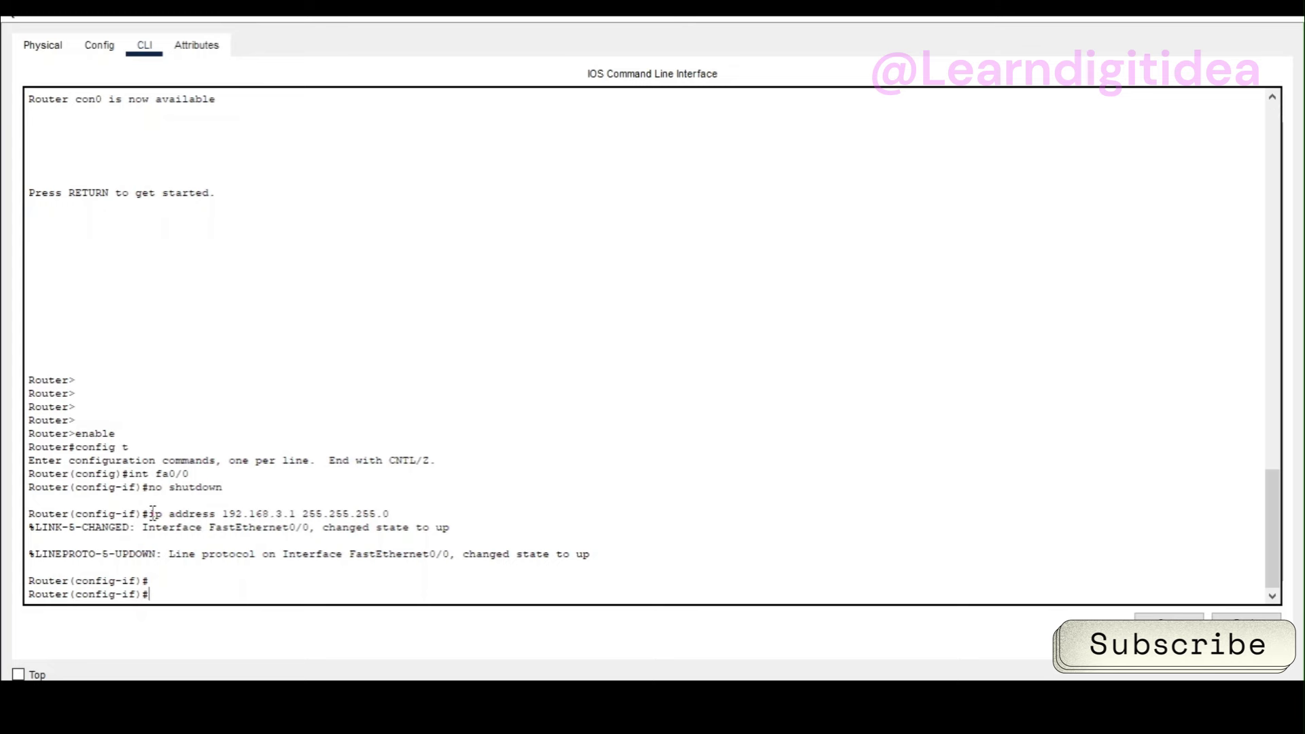
- Copy Router 0's lines int fa0/1, no shutdown and ip address 192.168.2.2 255.255.255.0 from Notepad and shift the Notepad window aside
drag(150, 513, 408, 511)
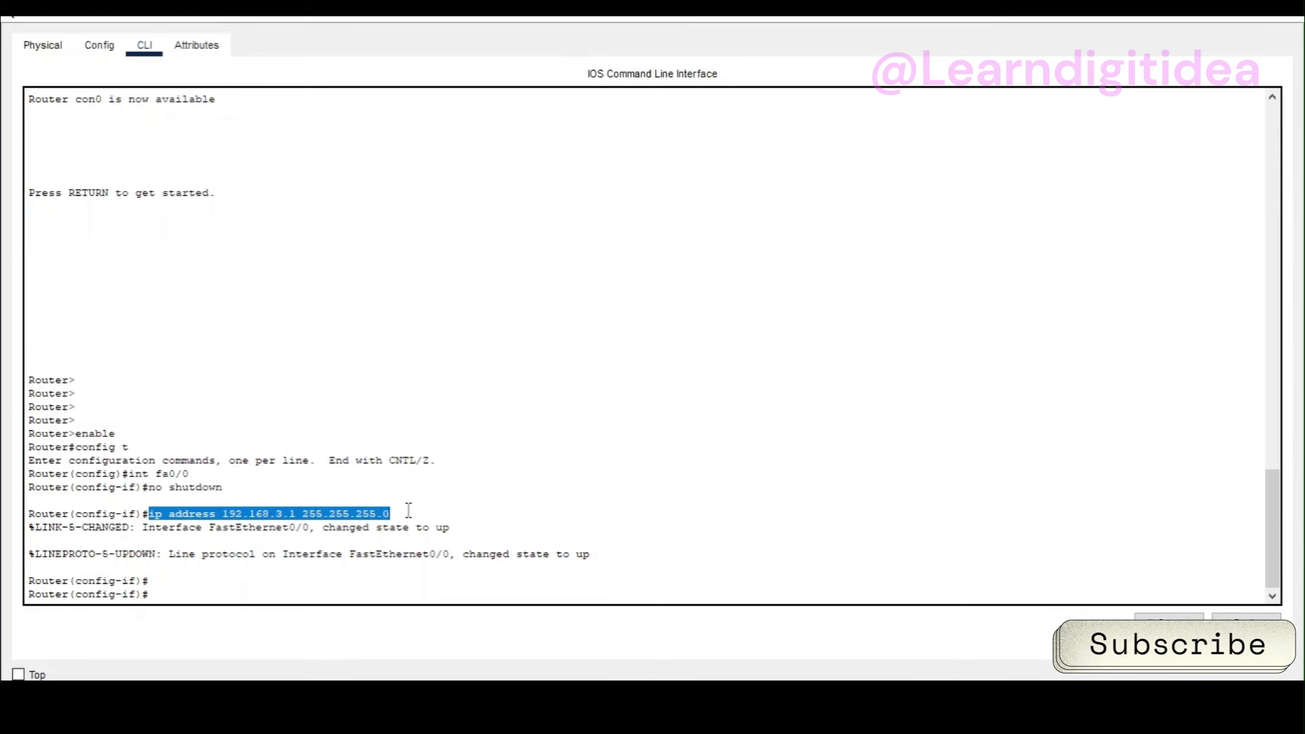
triple_click(408, 510)
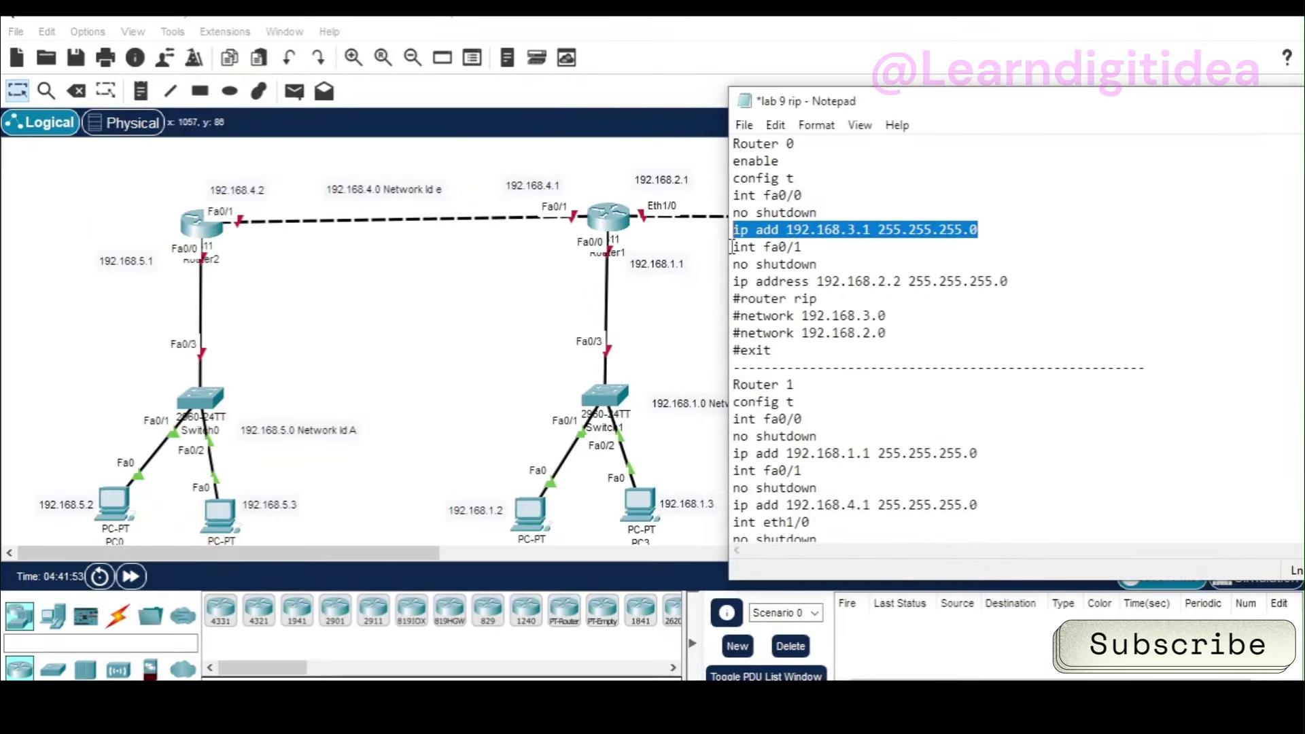
drag(735, 247, 1006, 279)
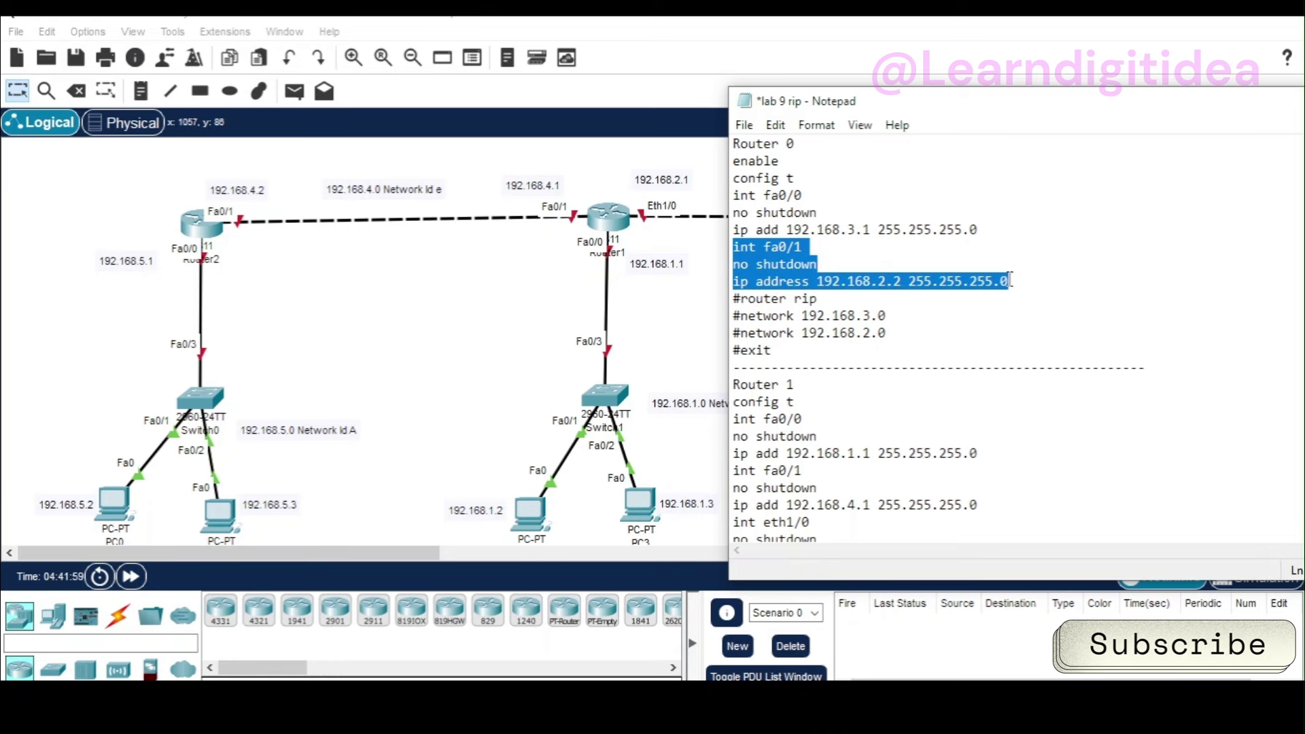
drag(1154, 113, 839, 348)
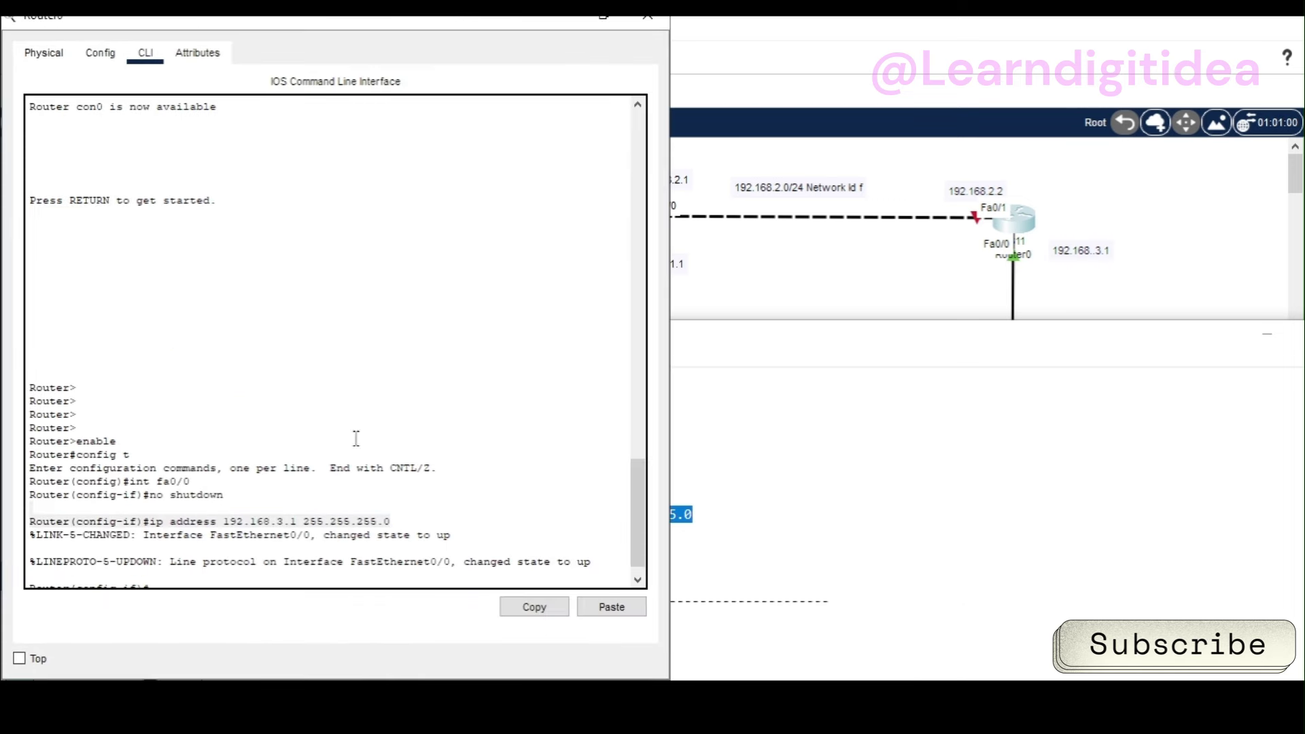
- Paste and run the copied commands in Router0's CLI to enable fa0/1 with IP address 192.168.2.2 255.255.255.0, and minimize the window
click(603, 19)
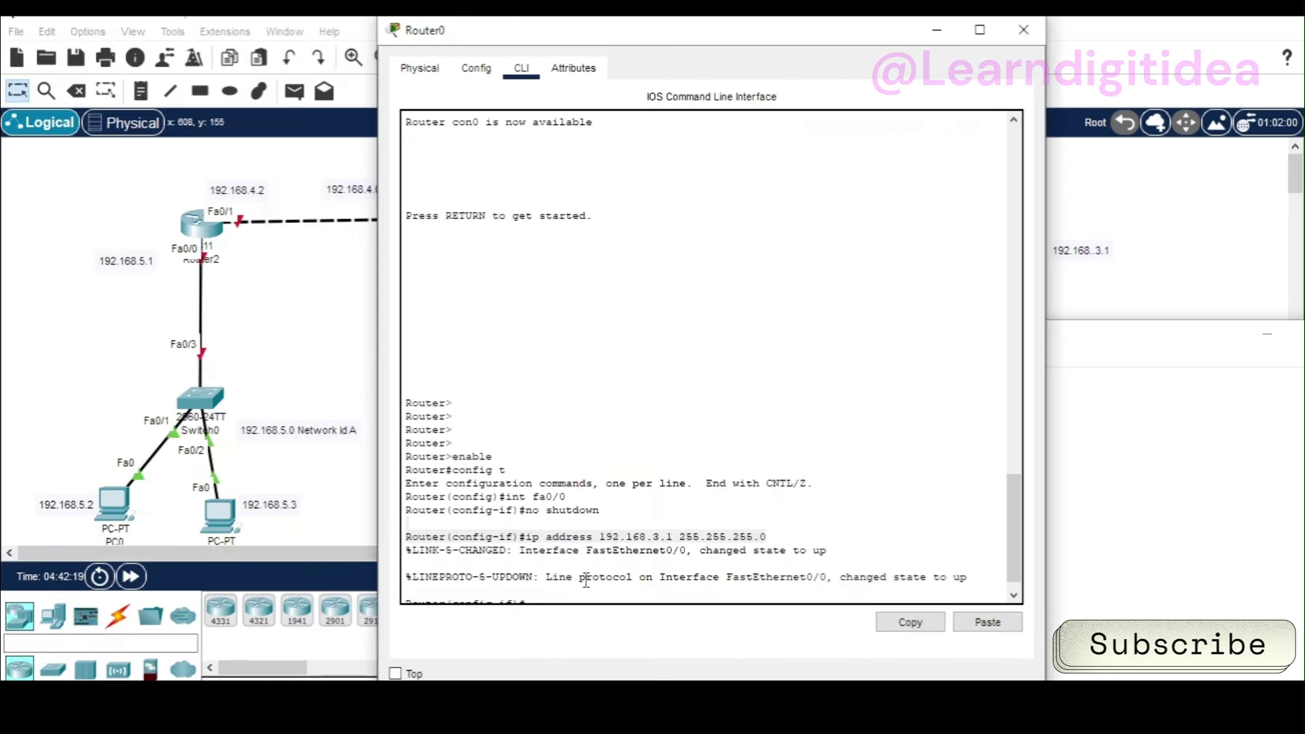
key(Return)
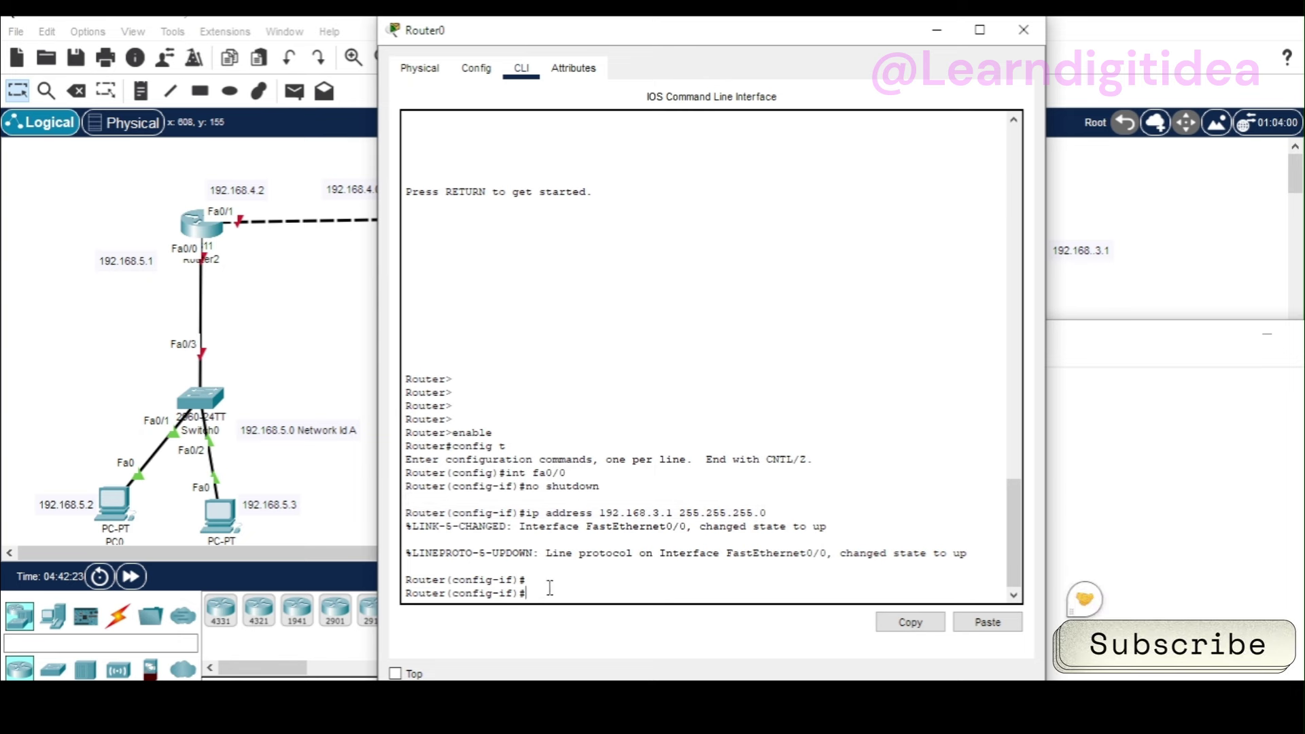
right_click(550, 589)
click(581, 618)
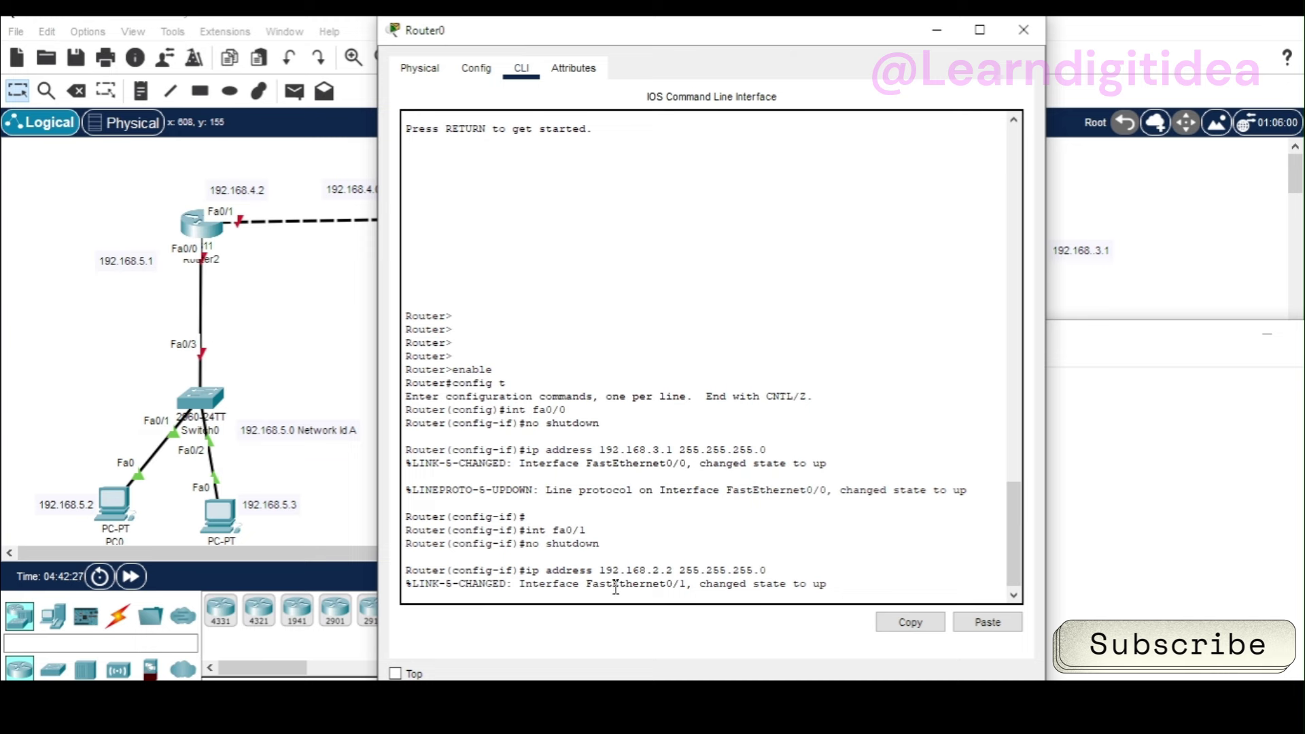
key(Return)
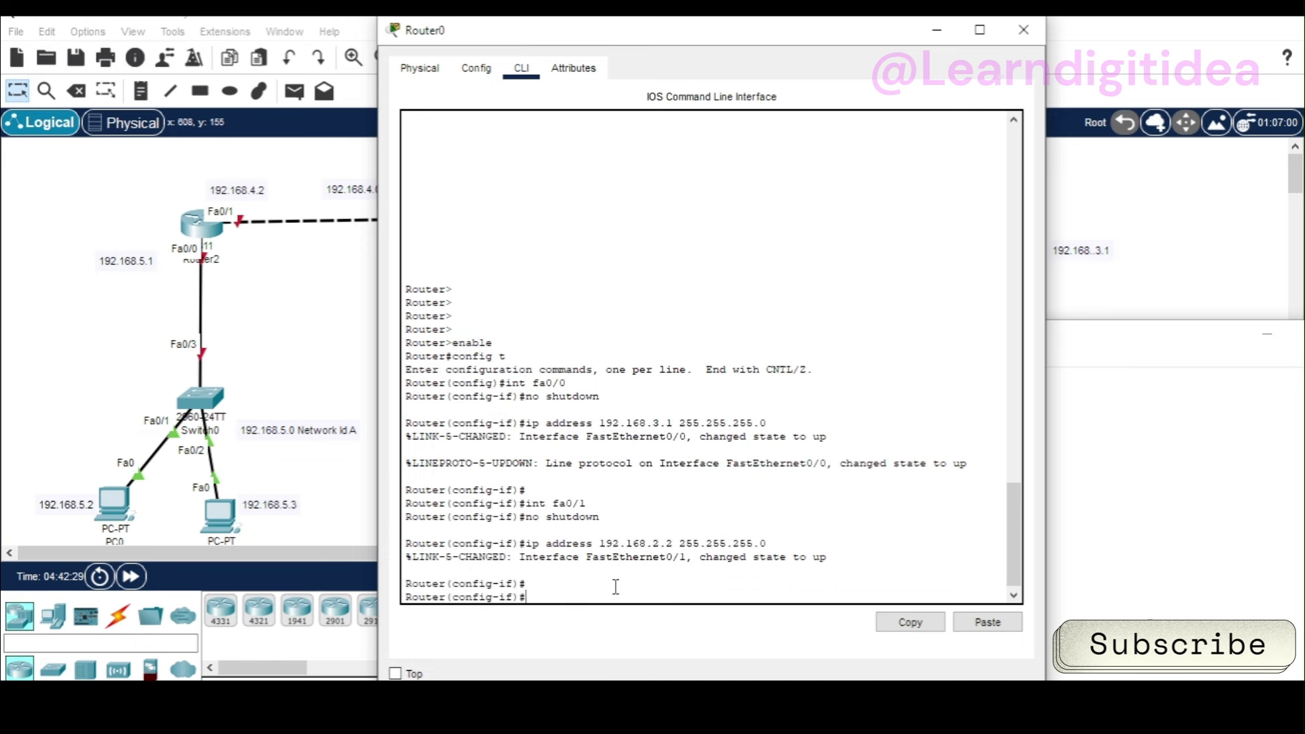
key(Return)
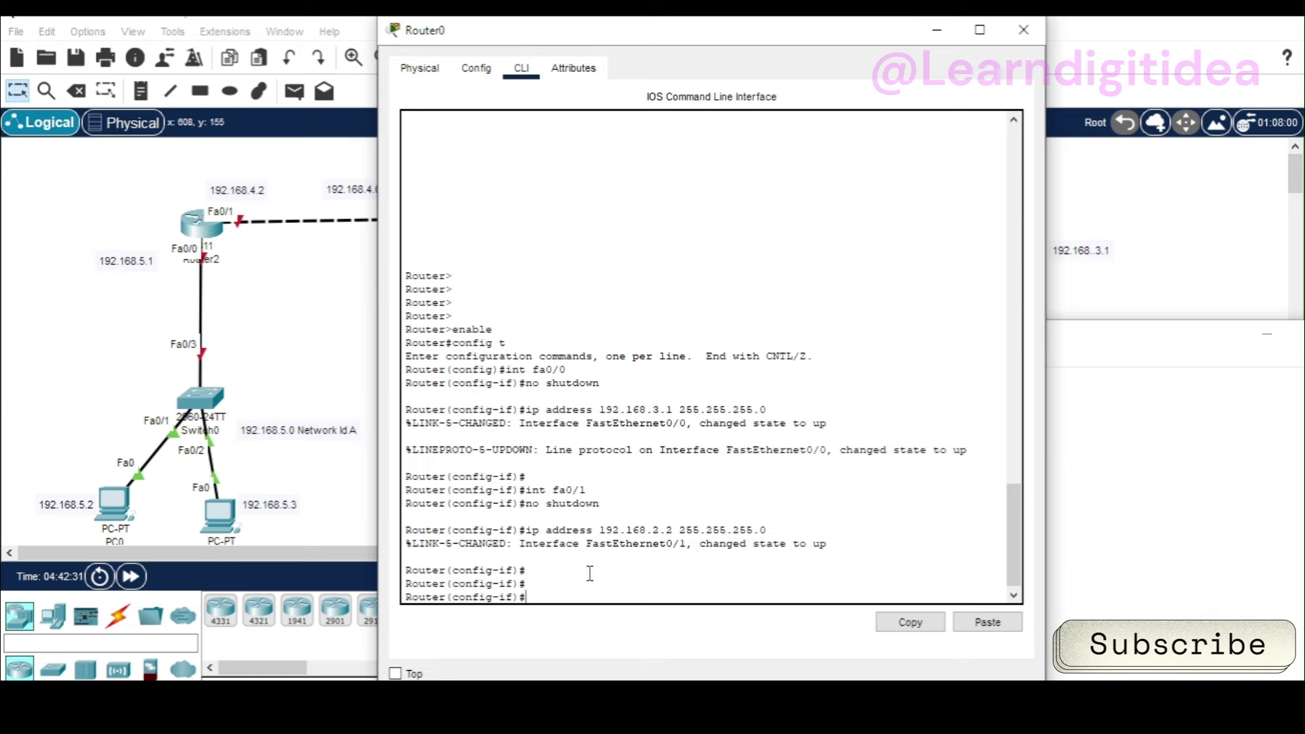
click(942, 30)
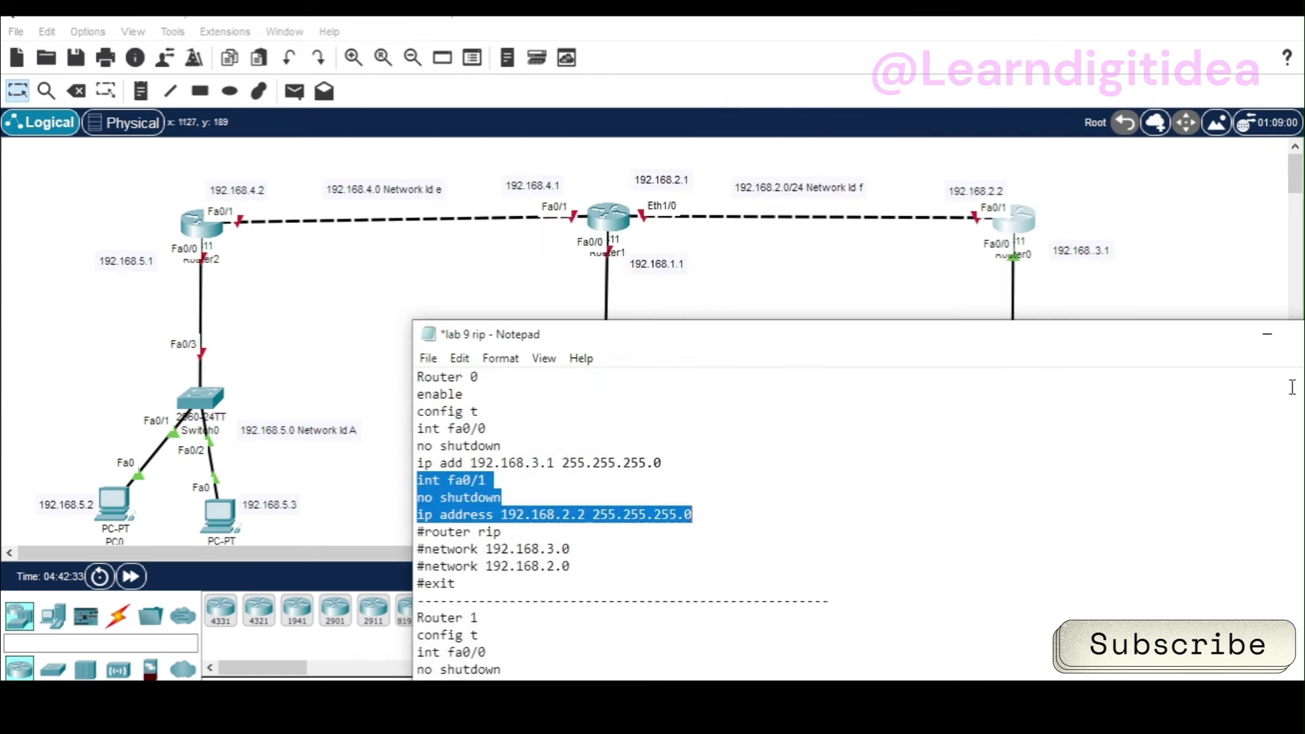
- Review the Router 1 command block in the Notepad file, from config t through its interface and RIP network lines
drag(1195, 344, 1000, 109)
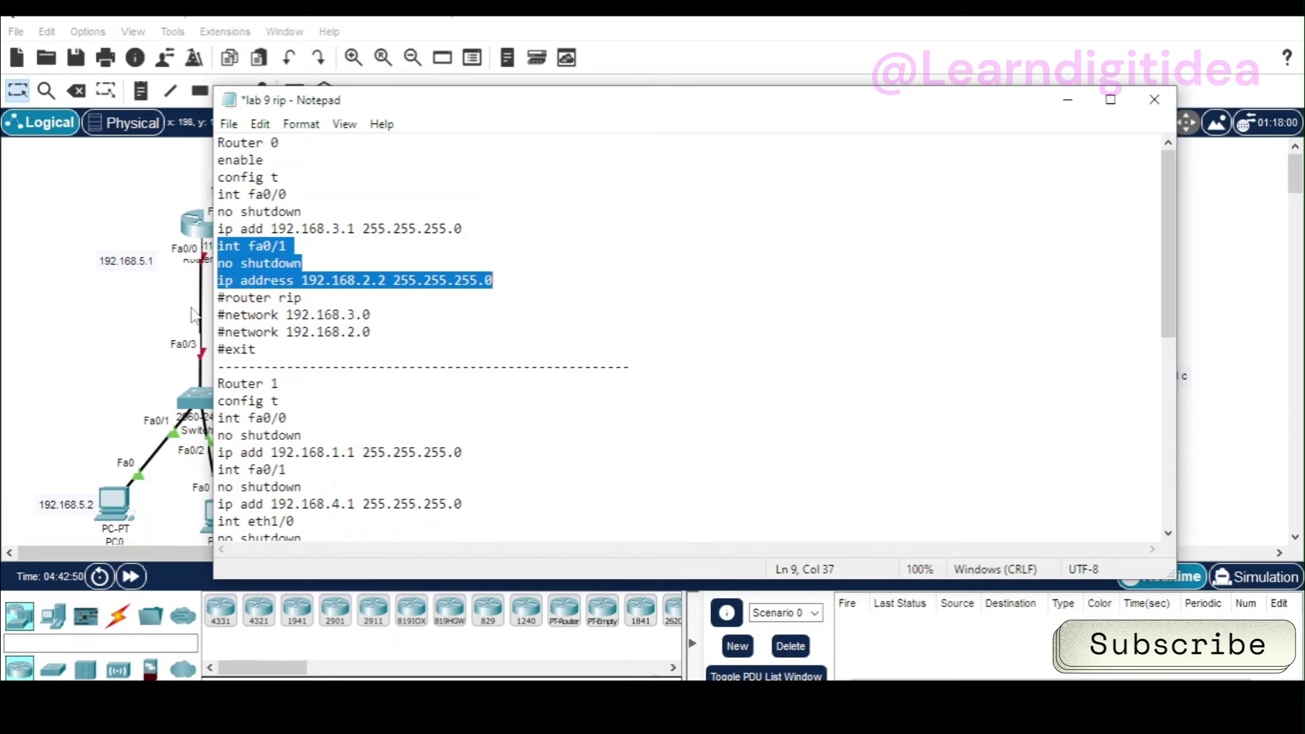
click(300, 401)
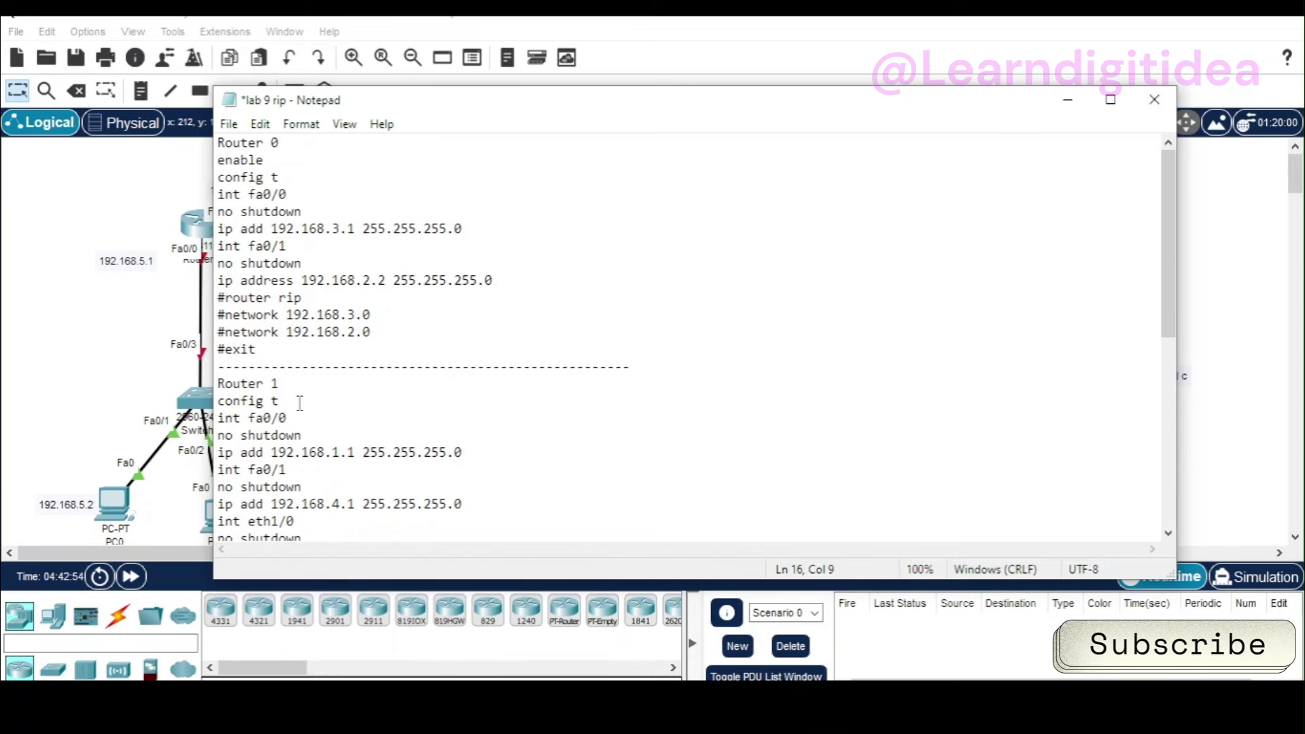
scroll(298, 403, down, 2)
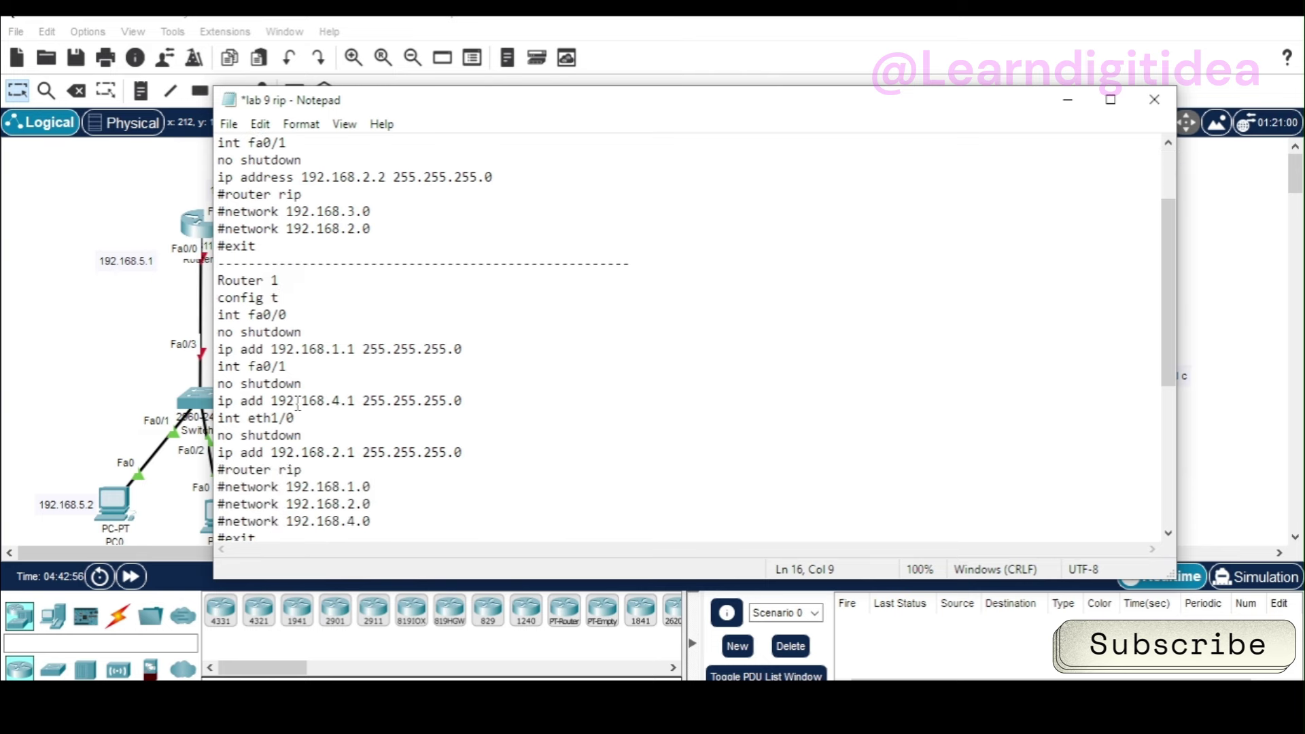
scroll(288, 350, down, 1)
drag(283, 234, 225, 231)
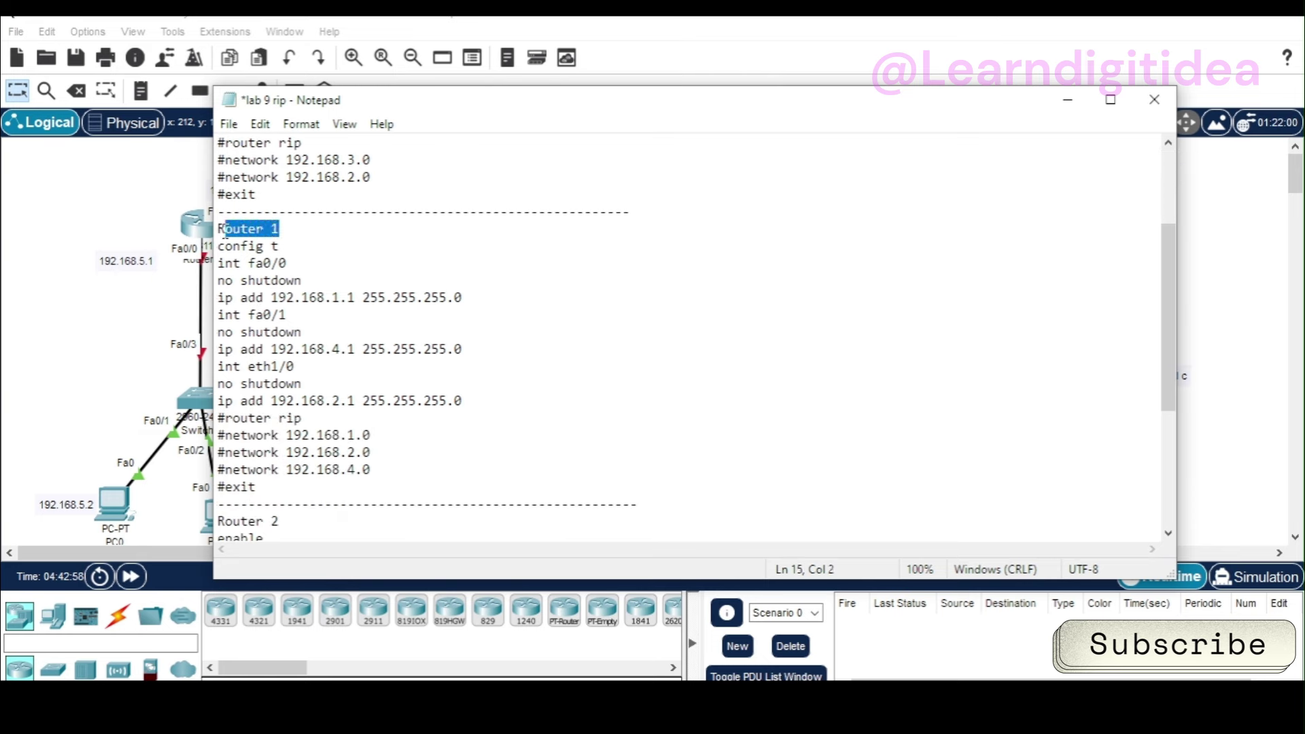
click(262, 263)
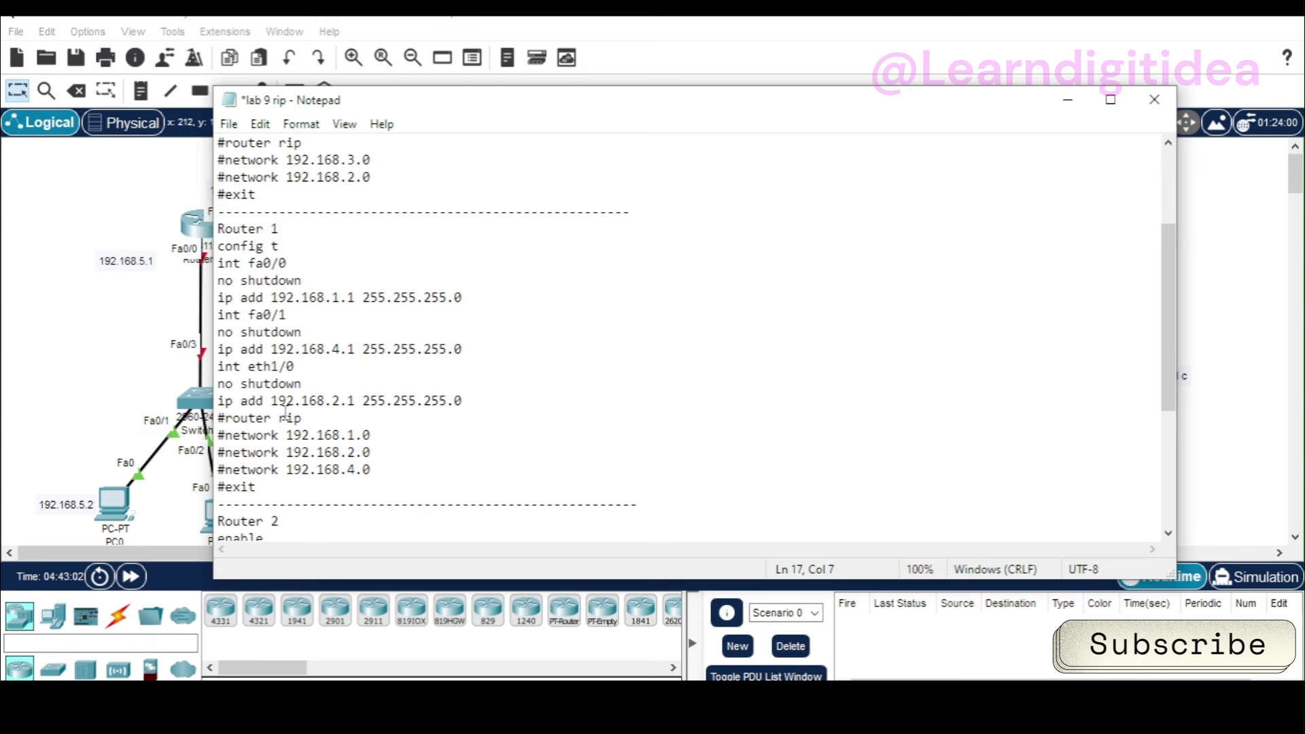
scroll(291, 410, up, 1)
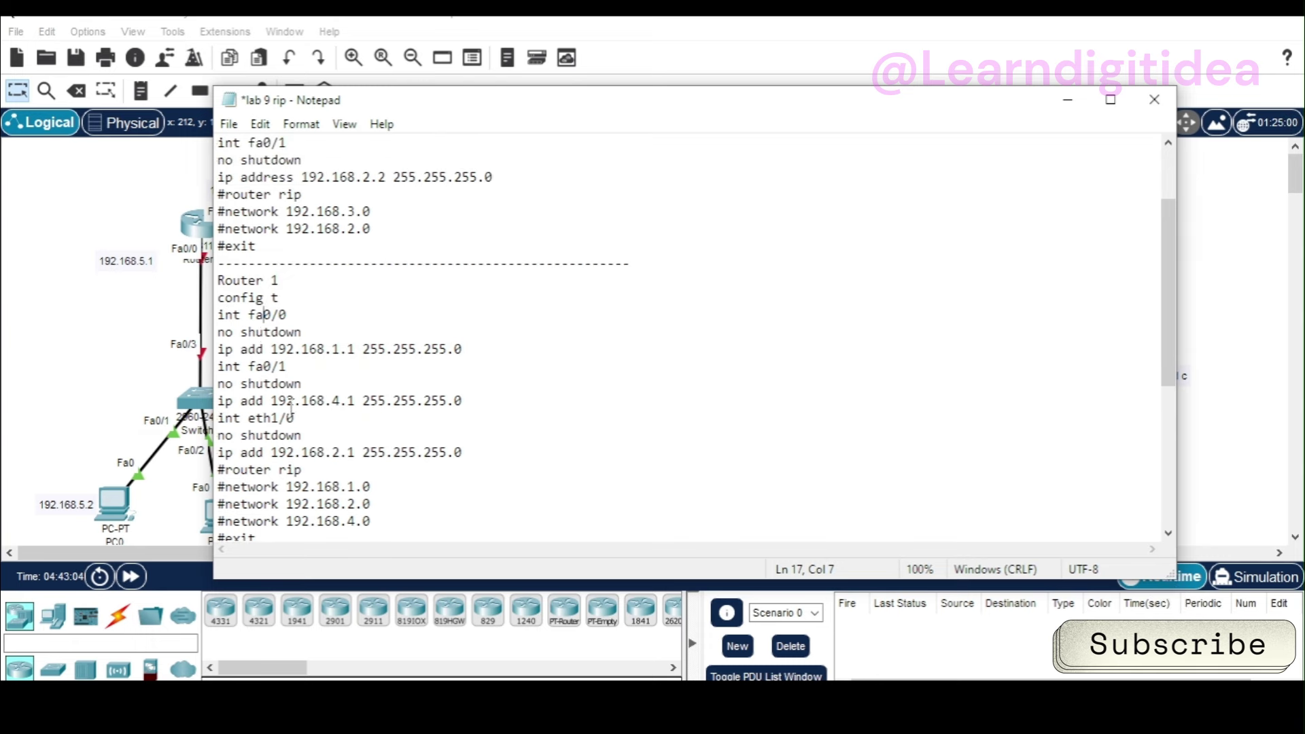
scroll(387, 358, up, 1)
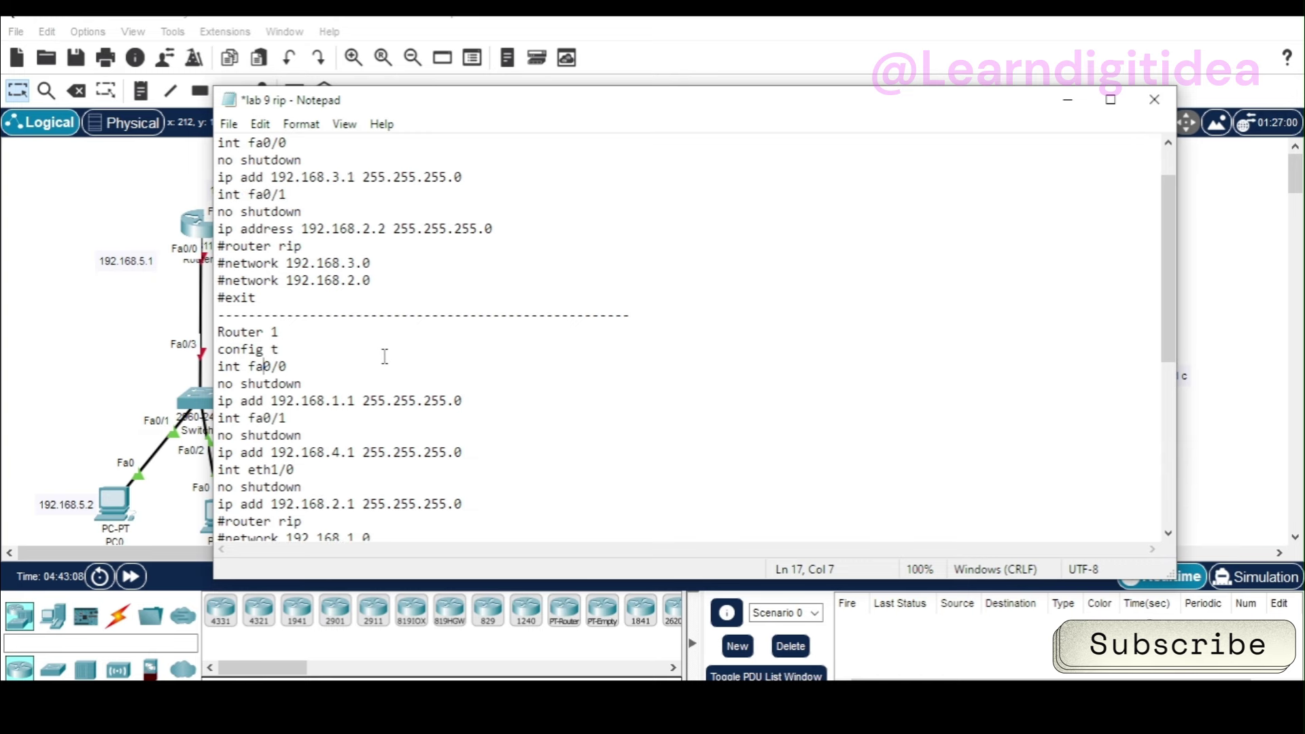
scroll(384, 356, down, 1)
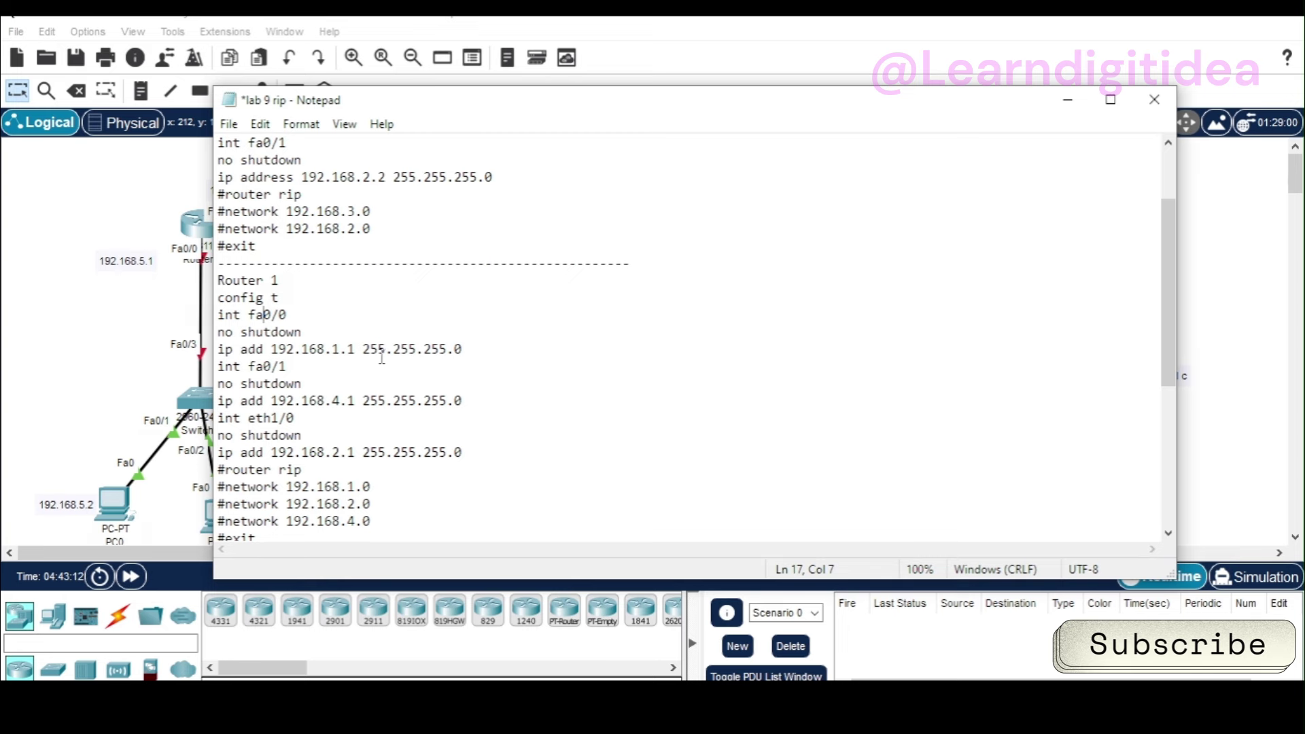
- Open Router1's CLI and enter global configuration mode with enable and config t
click(1068, 100)
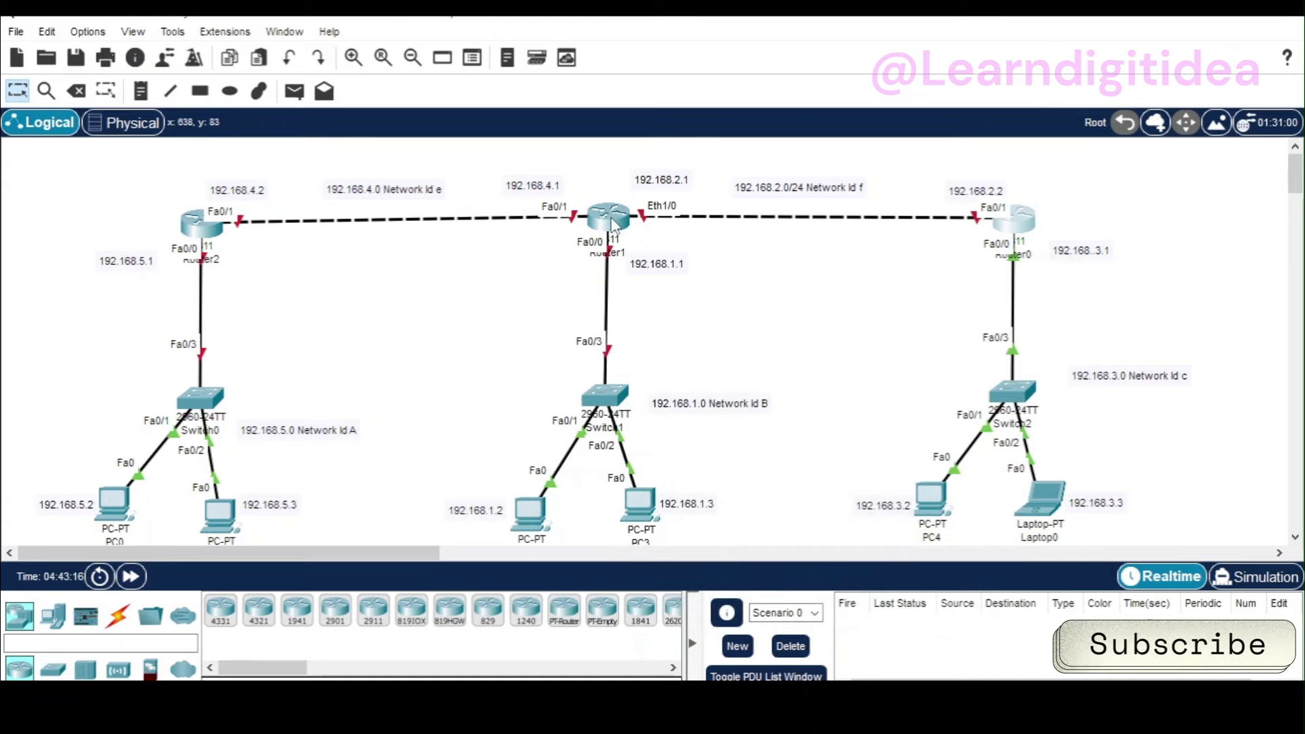
click(615, 222)
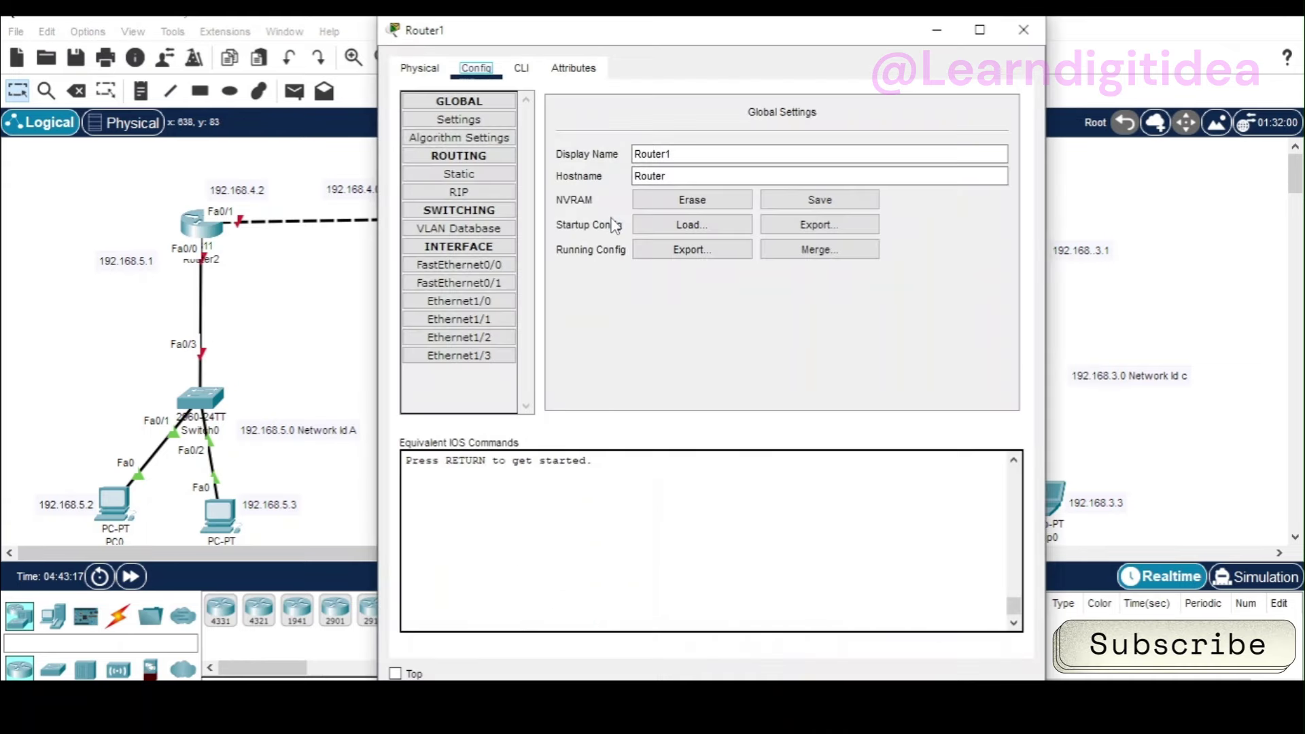
click(522, 69)
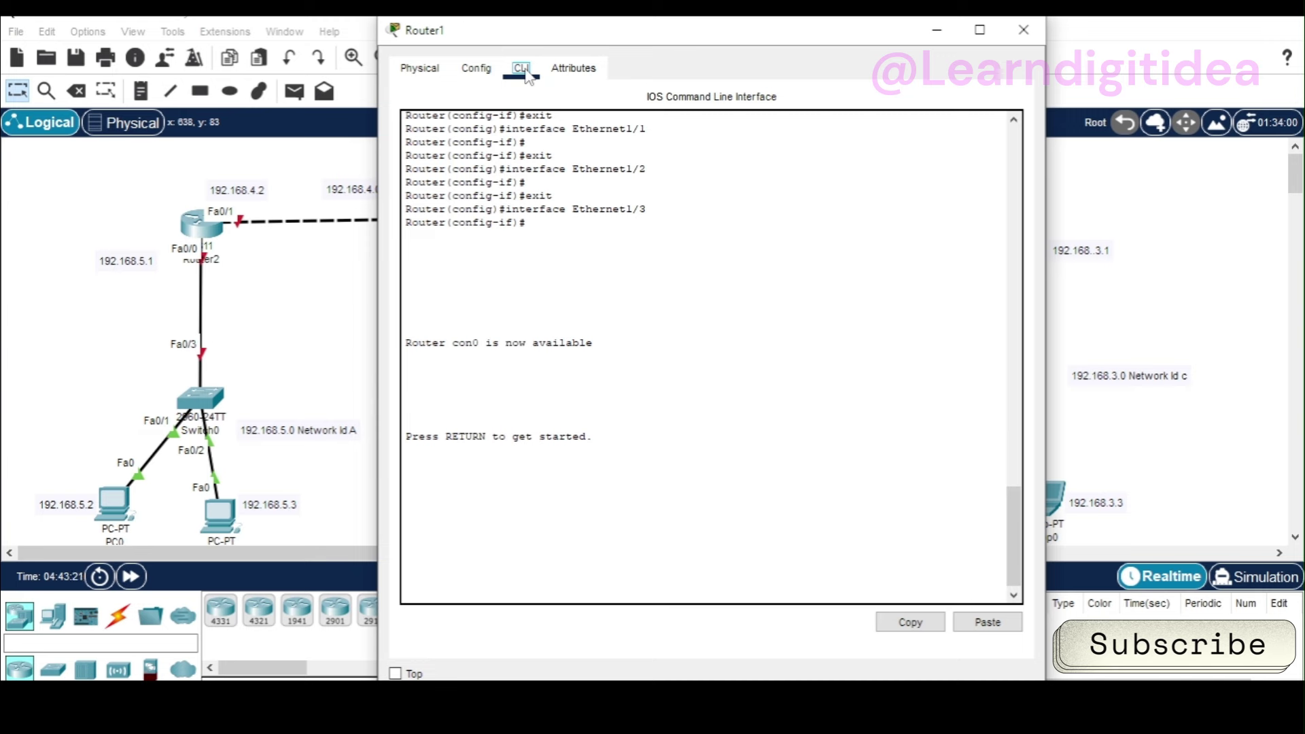
click(531, 377)
key(Return)
key(Return)
key(Return)
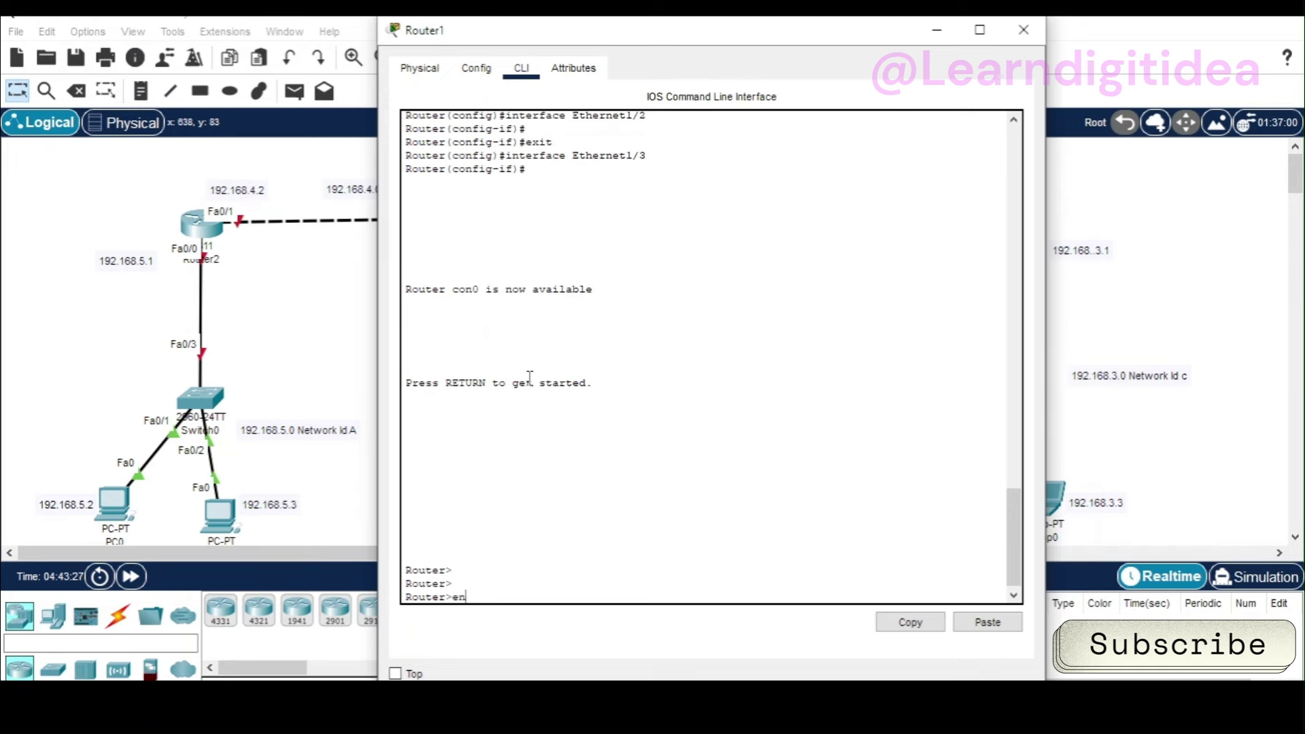
text(enable)
key(Return)
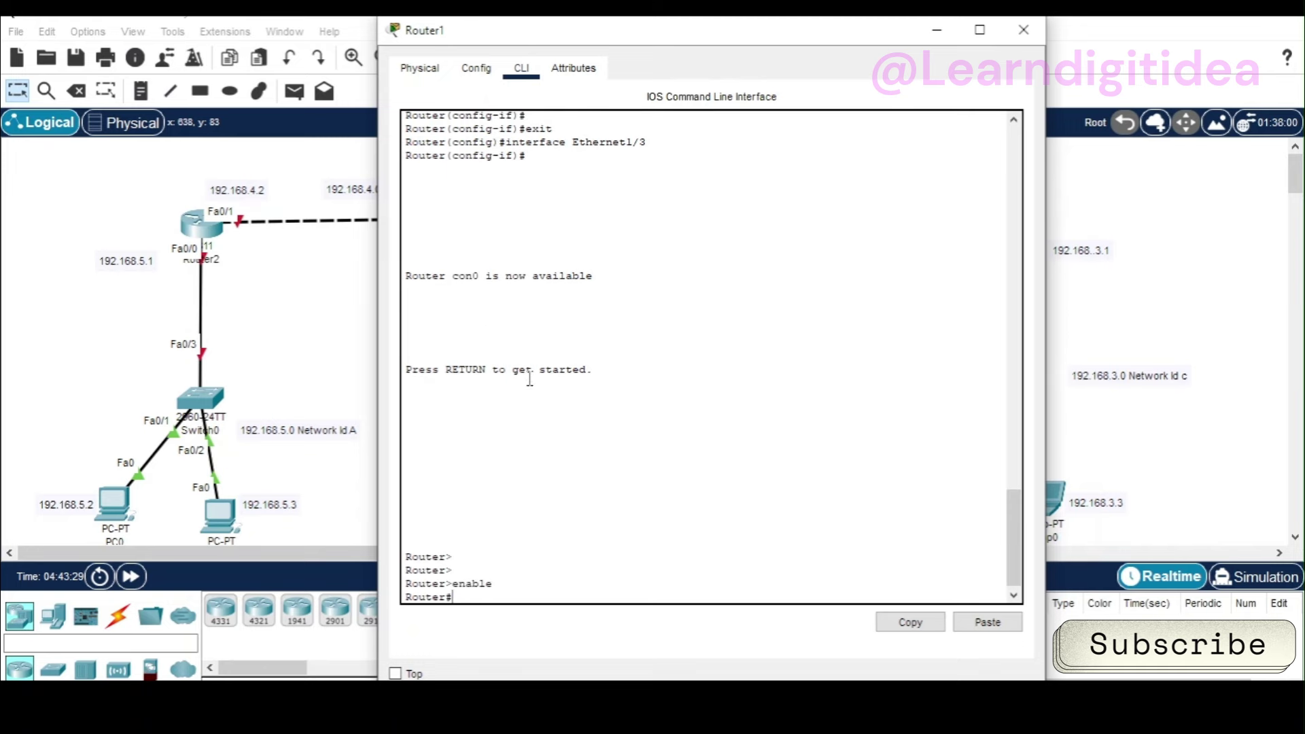
text(config t)
key(Return)
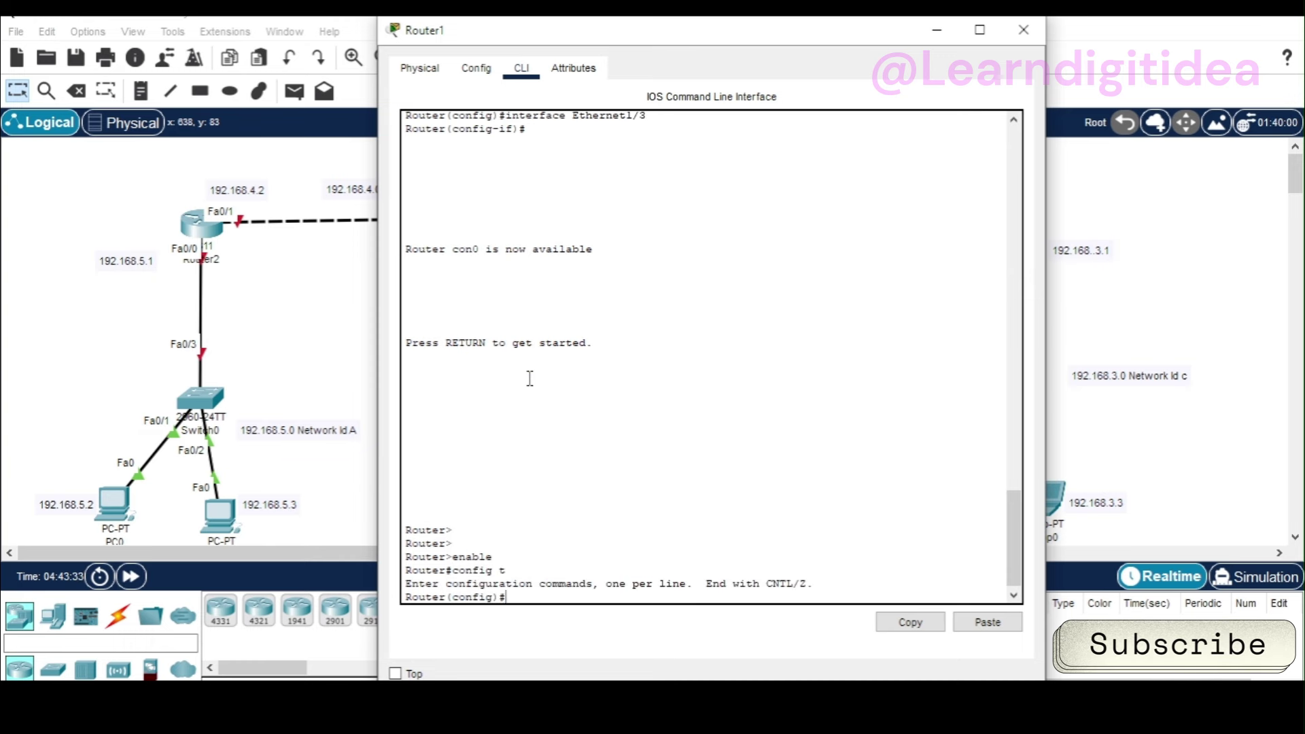
- Copy Router 1's lines int fa0/0, no shutdown and ip add 192.168.1.1 255.255.255.0 from Notepad
click(938, 29)
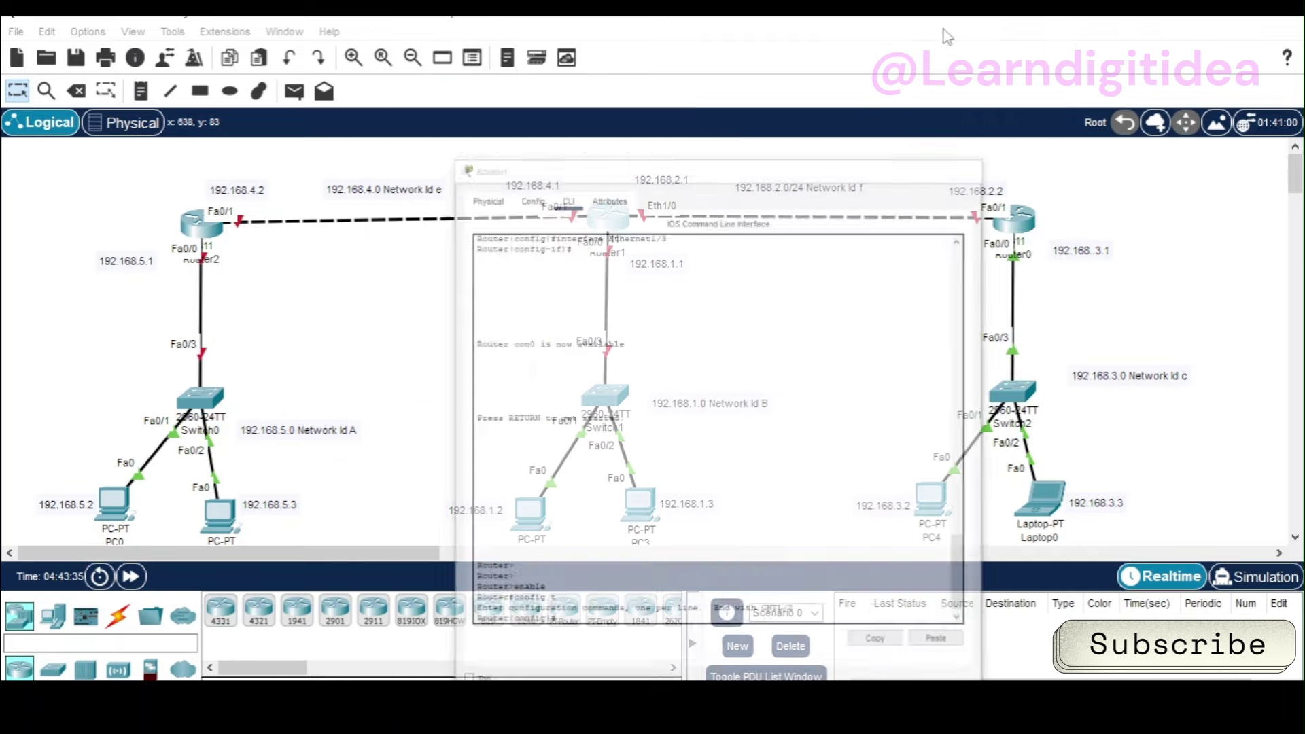
click(738, 700)
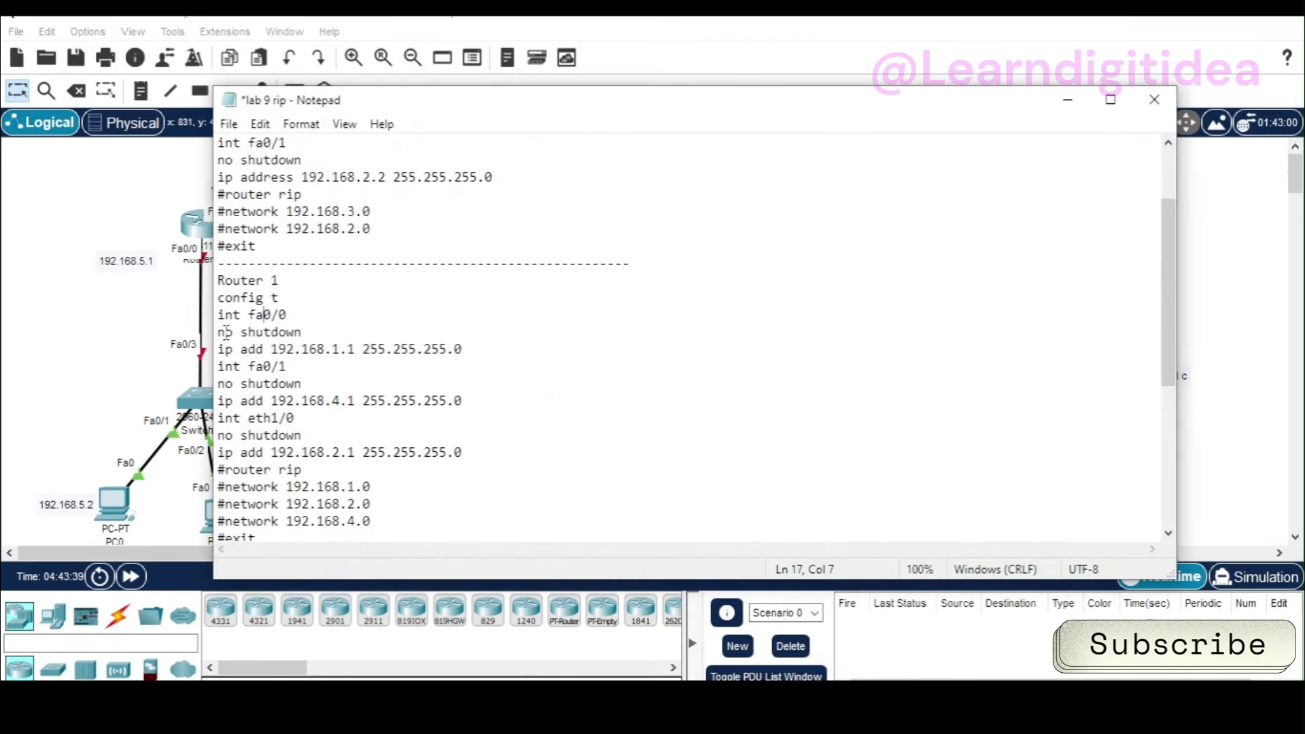
drag(222, 314, 466, 355)
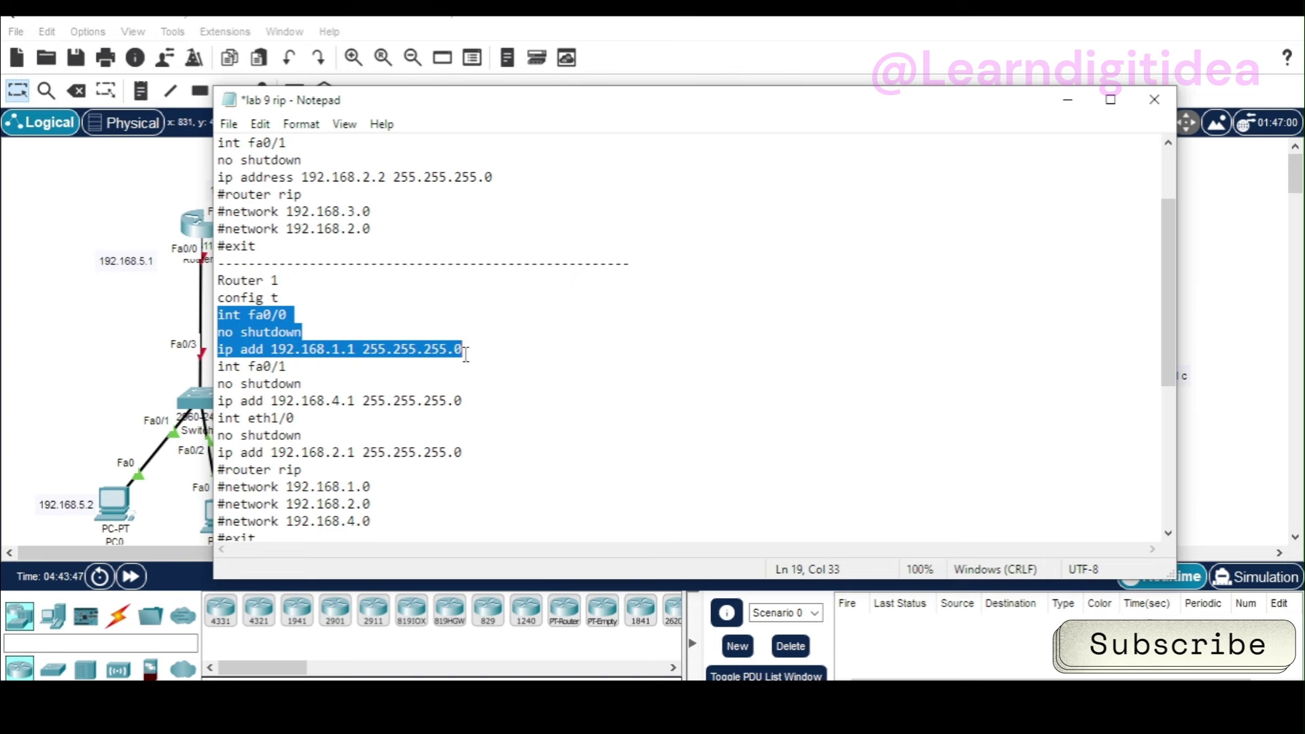
right_click(259, 332)
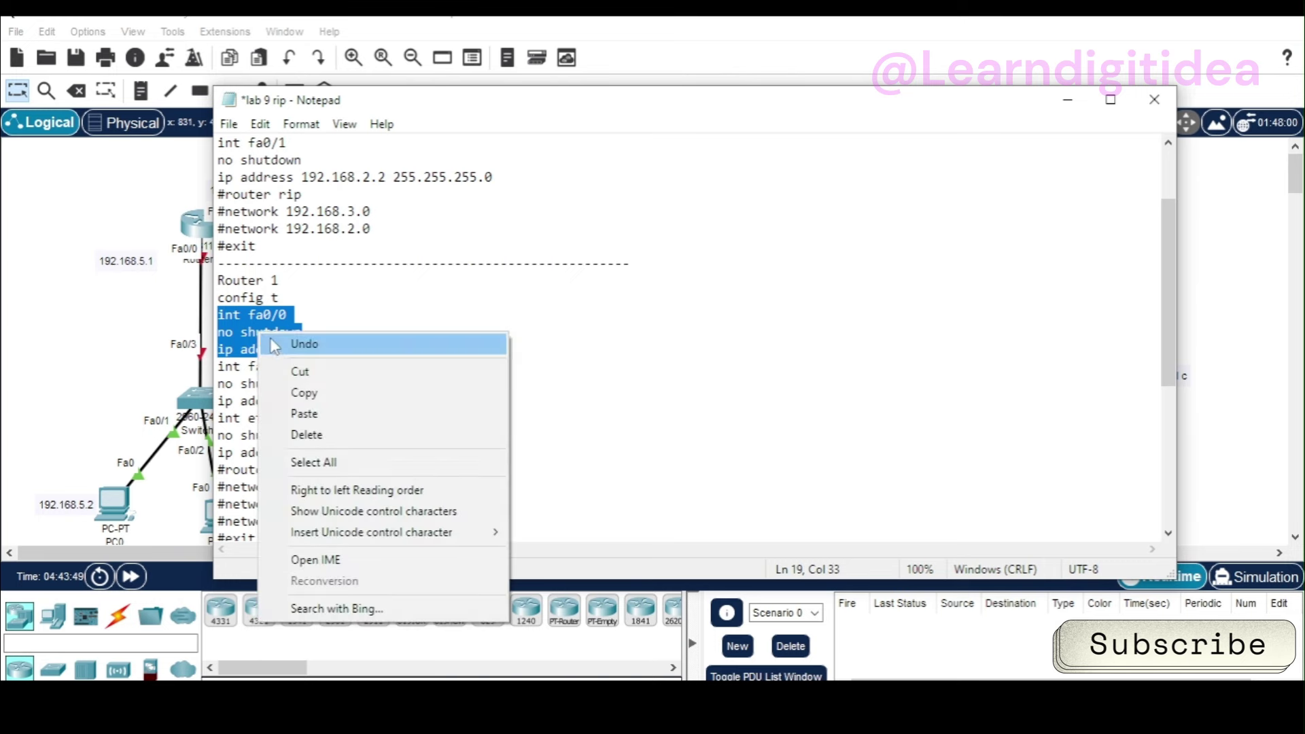
click(292, 392)
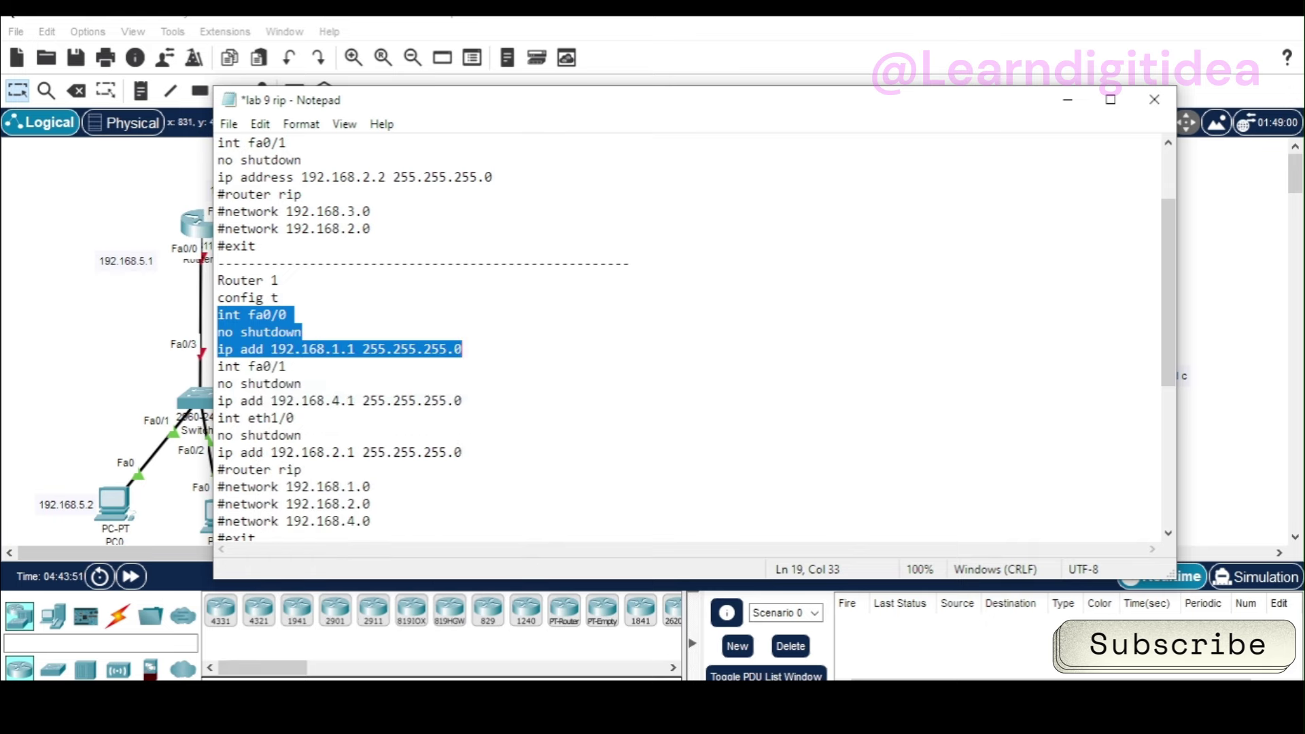
- Close Router0's window and run the copied commands in Router1's maximized CLI to enable fa0/0 with IP address 192.168.1.1 255.255.255.0
click(743, 714)
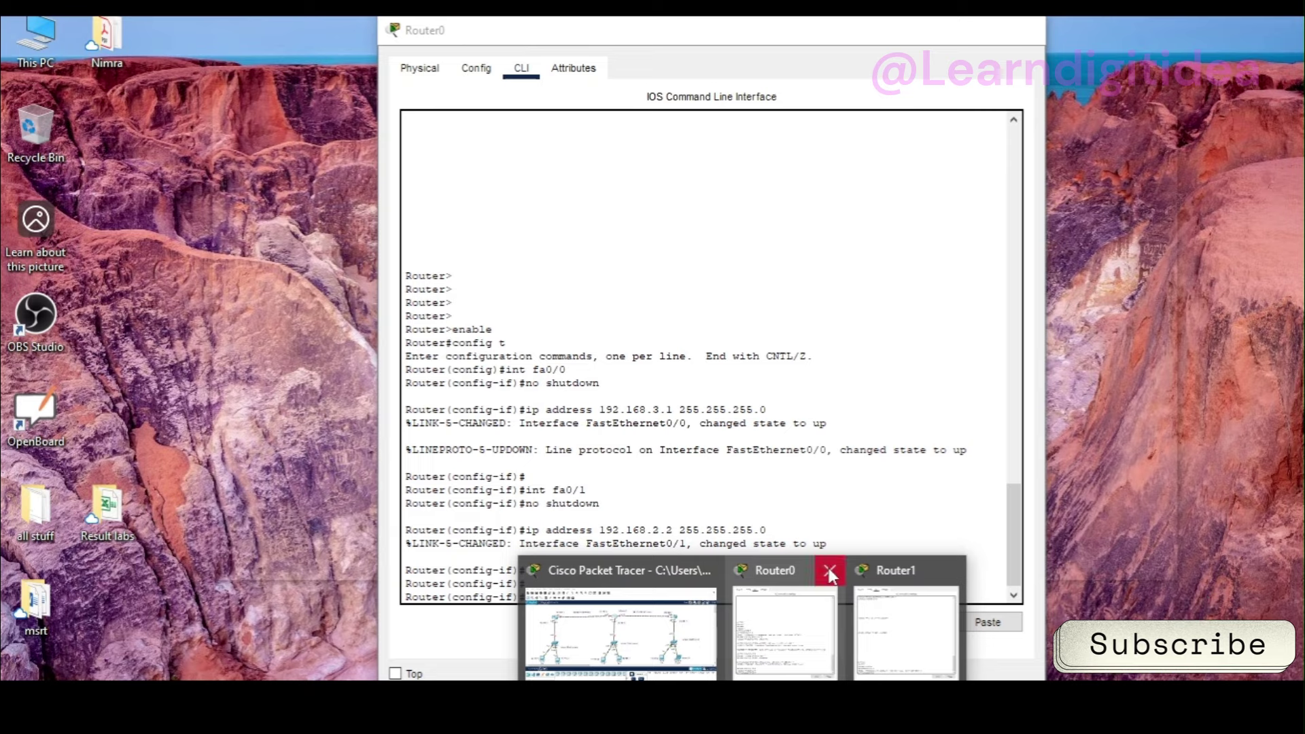
click(830, 570)
click(837, 636)
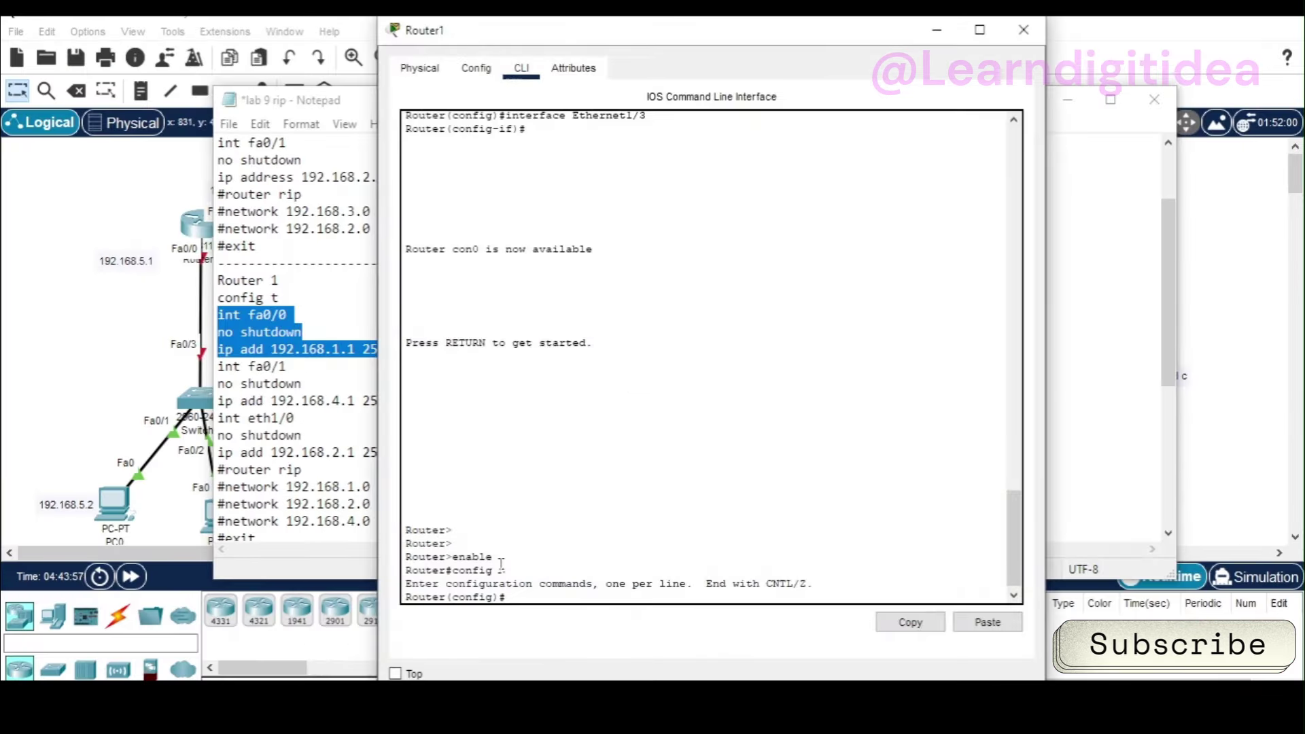
click(979, 30)
right_click(169, 608)
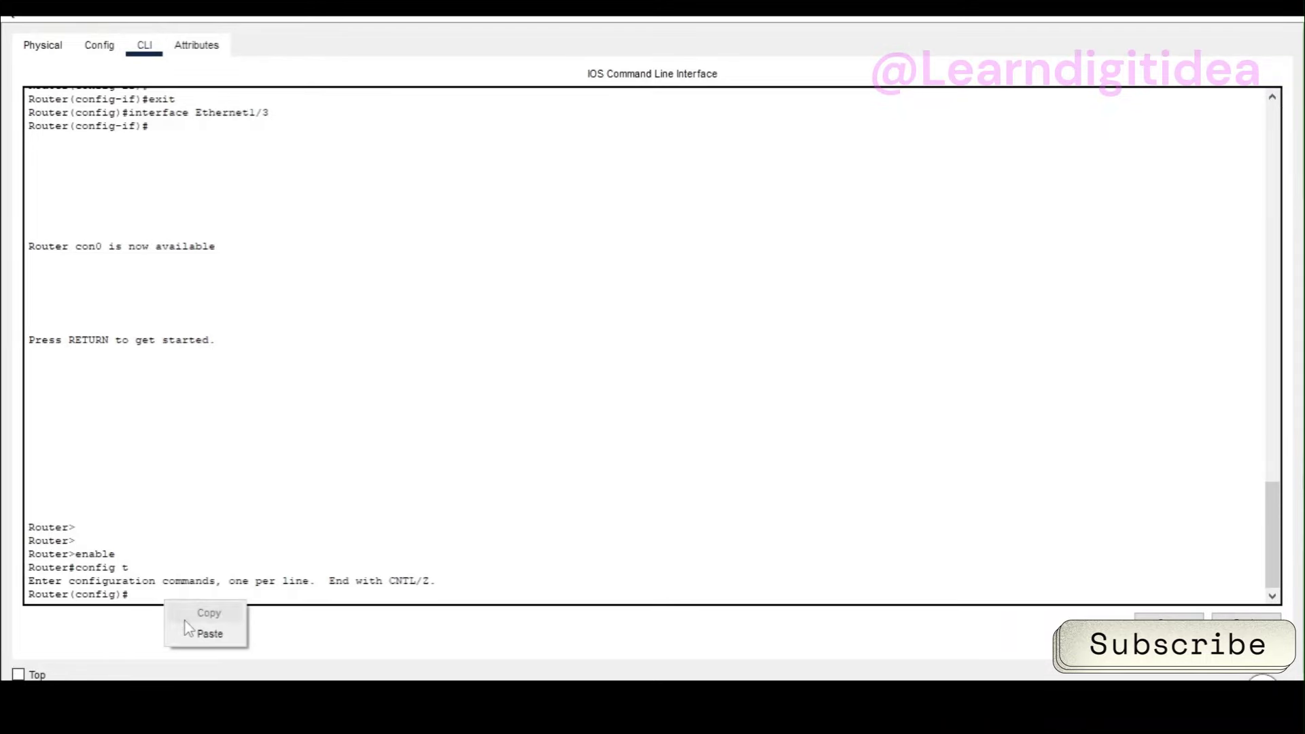
click(205, 630)
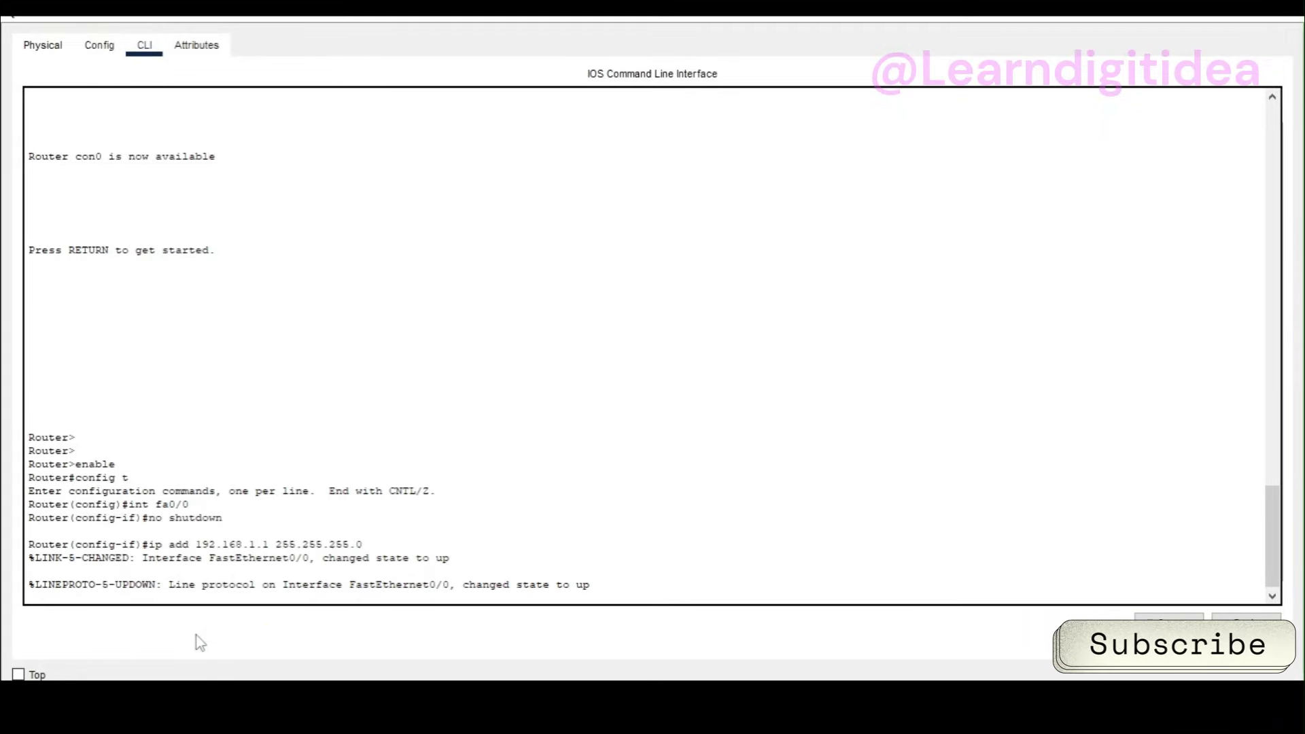
key(Return)
key(Return)
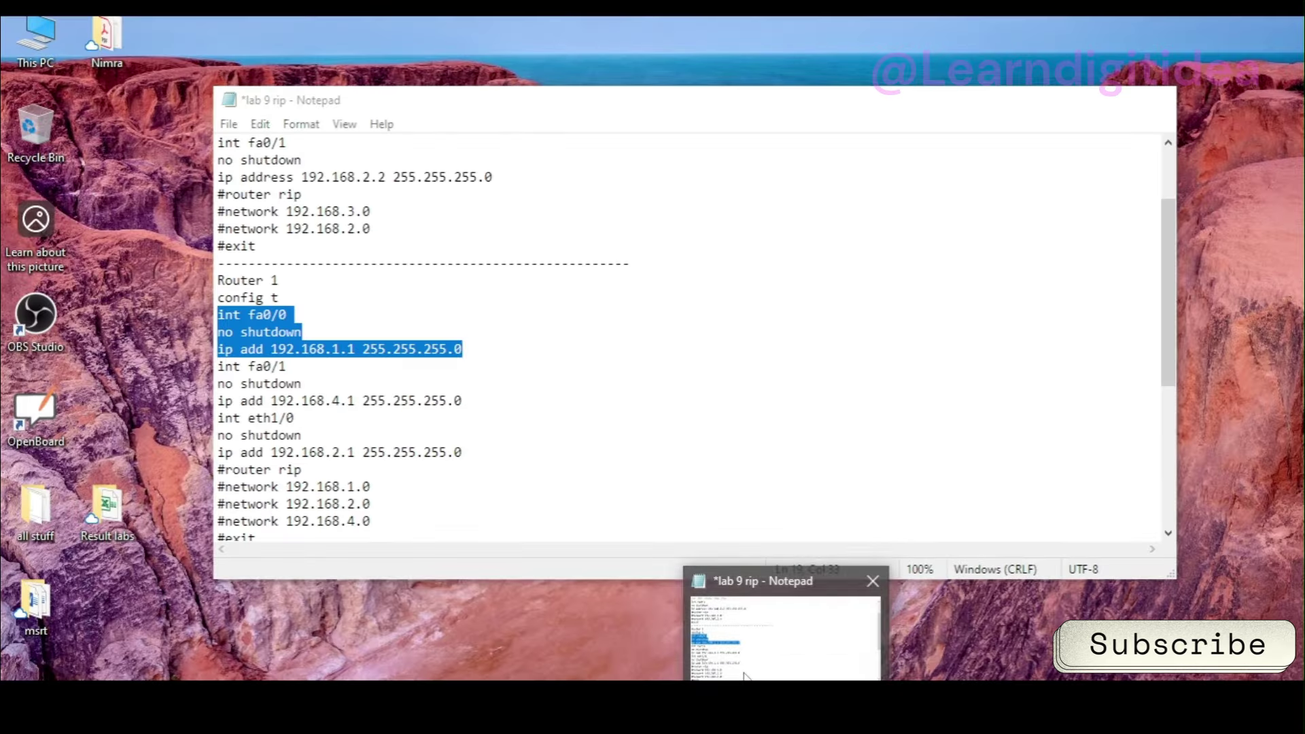
- Copy Router 1's fa0/1 and eth1/0 lines from Notepad, from int fa0/1 through ip add 192.168.2.1 255.255.255.0
click(746, 676)
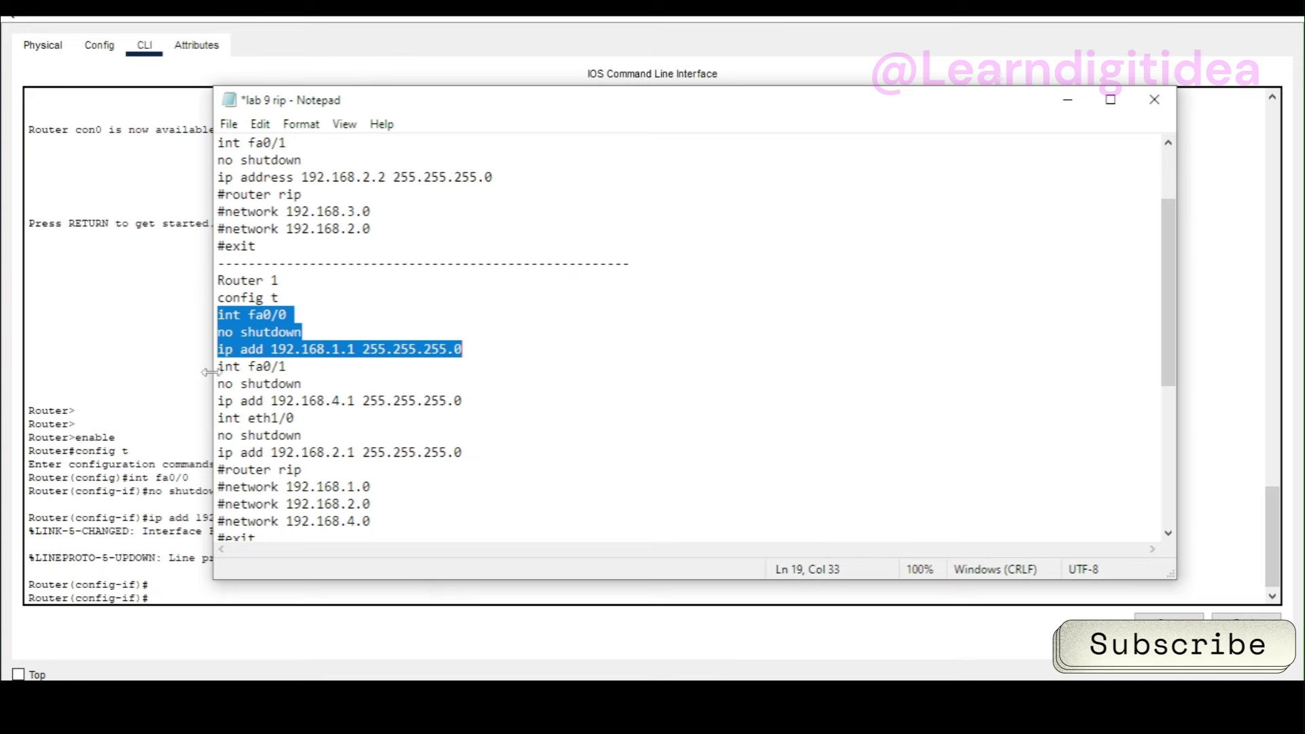
drag(219, 367, 241, 384)
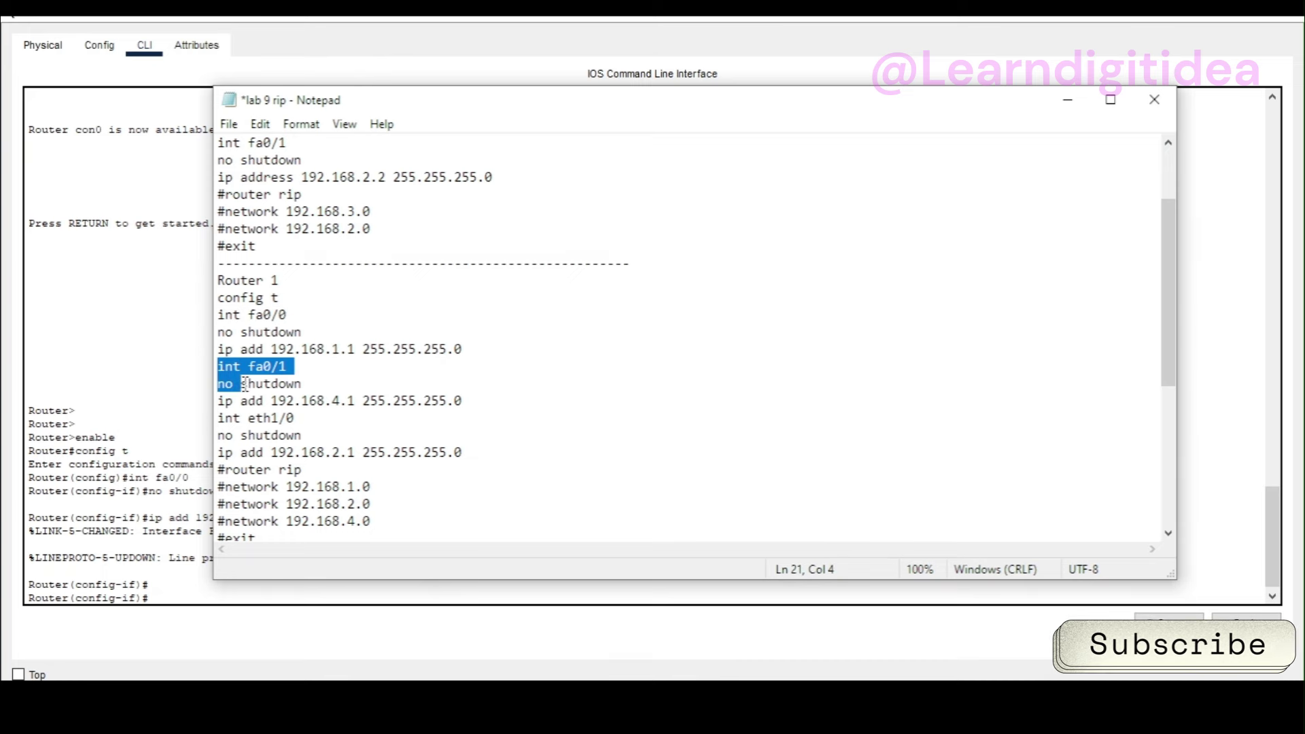
drag(244, 385, 465, 453)
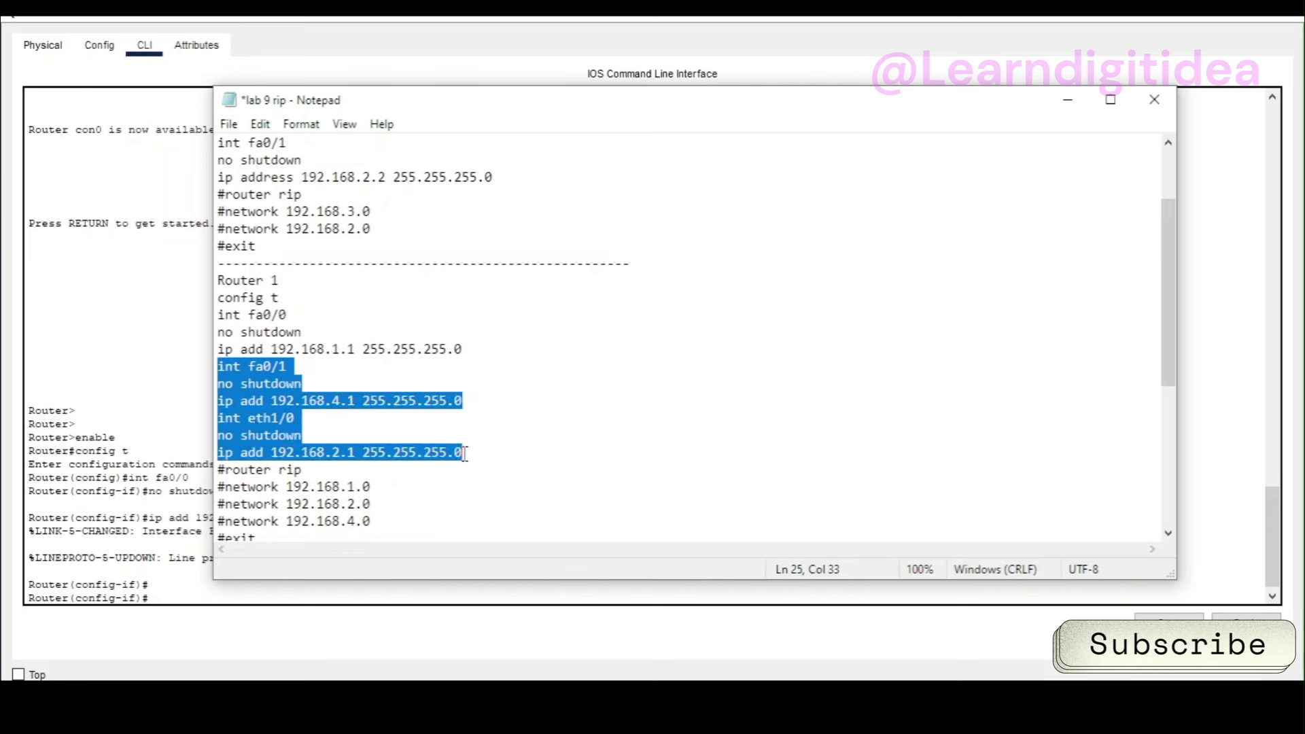
right_click(263, 373)
click(307, 435)
- Run the copied lines in Router1's CLI to enable fa0/1 with 192.168.4.1 and eth1/0 with 192.168.2.1, both with mask 255.255.255.0
mouse_move(746, 714)
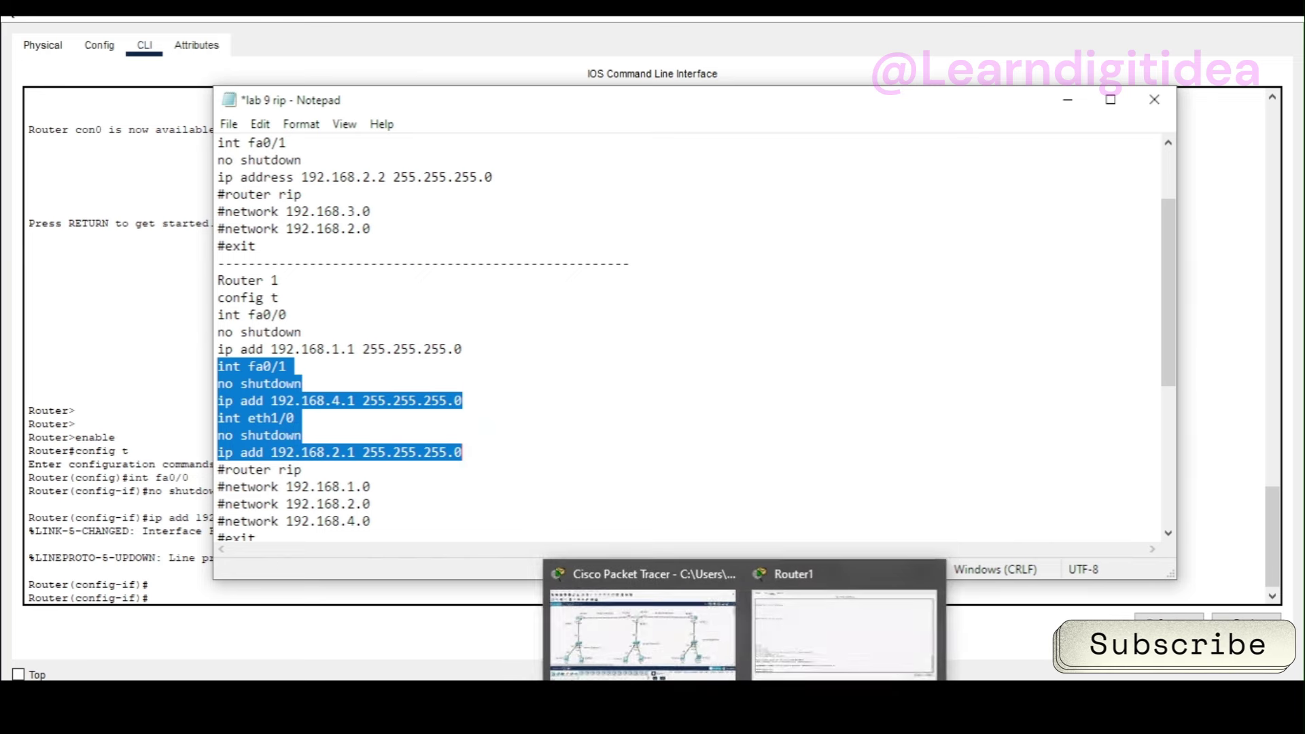
click(767, 670)
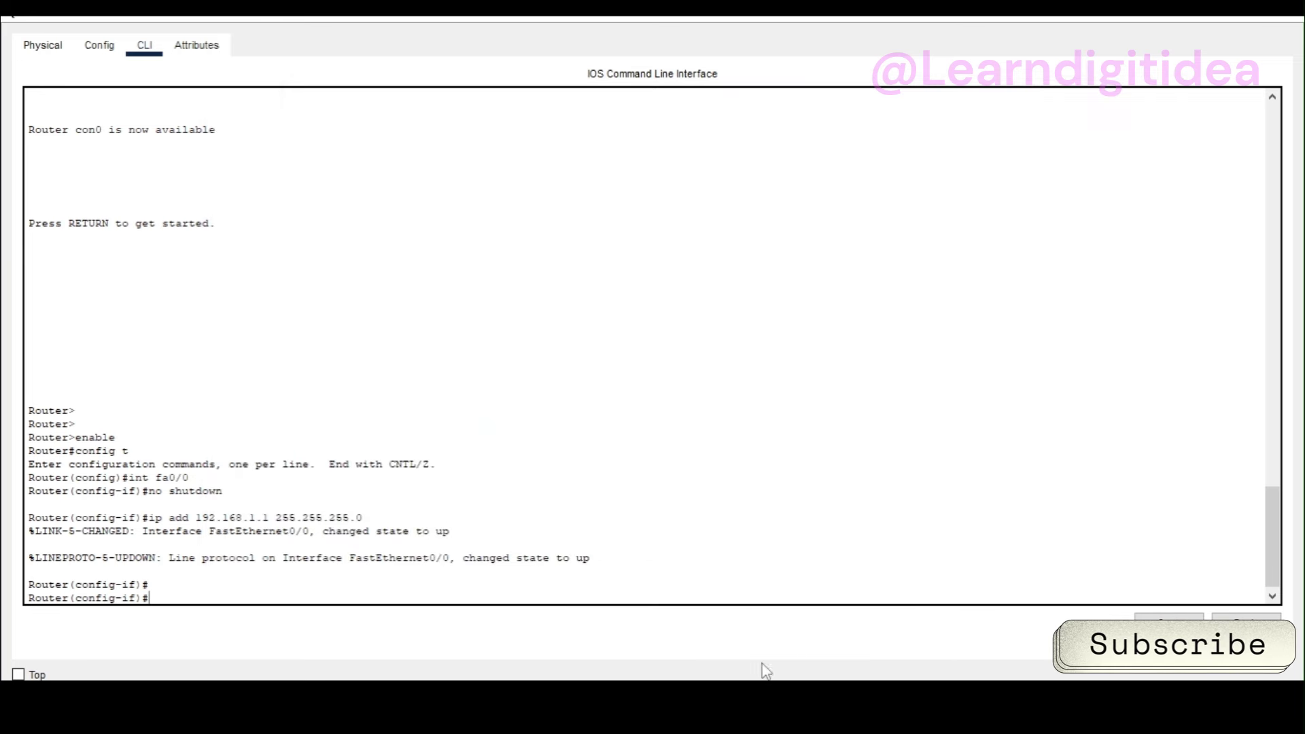
right_click(221, 596)
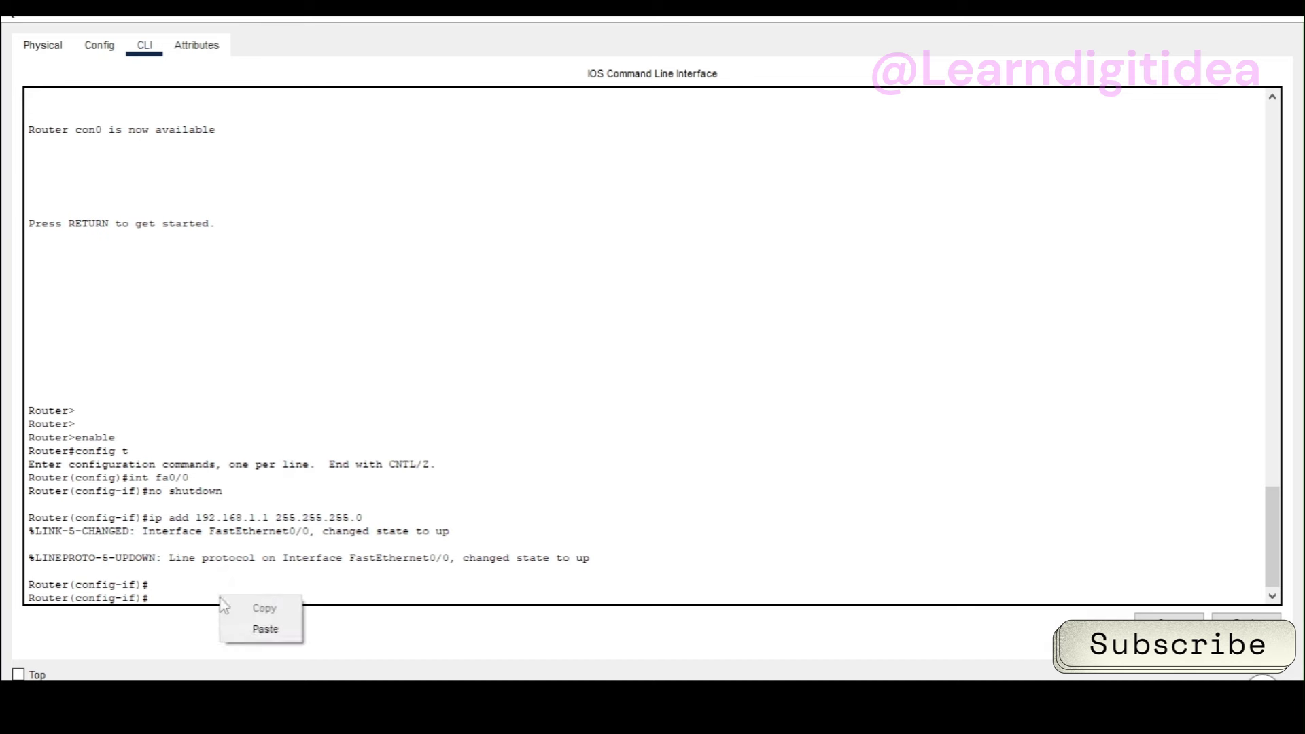
click(260, 627)
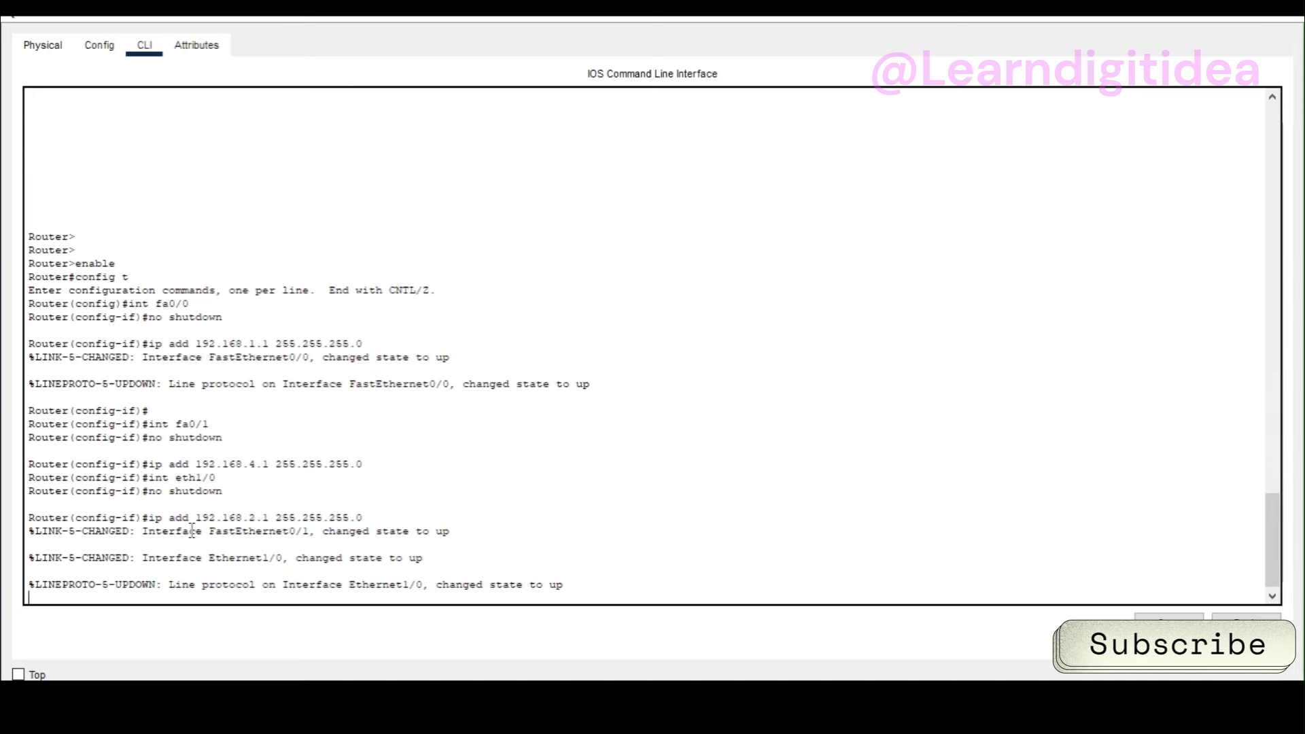
key(Return)
key(Return)
key(Return)
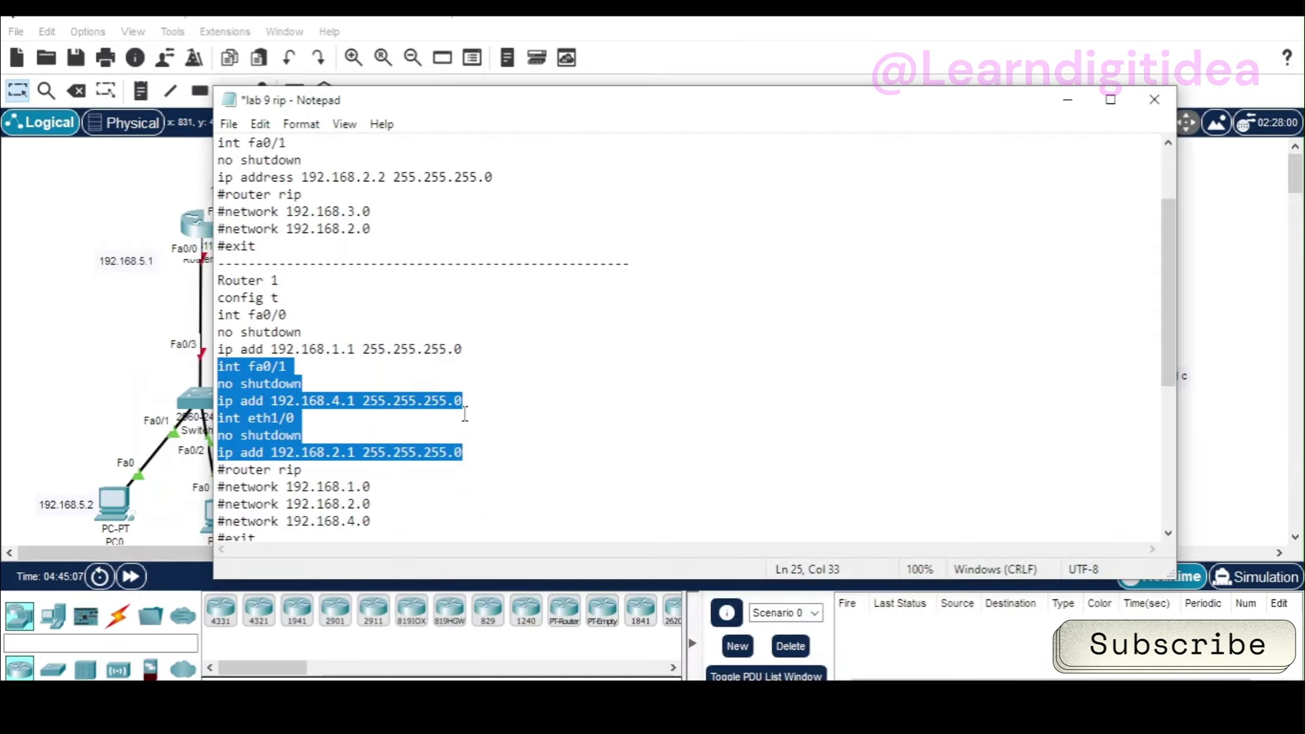
- Look over the Router 2 command block in Notepad, minimize it and open Router2's CLI in a maximized window
click(522, 408)
scroll(522, 408, down, 2)
scroll(522, 407, down, 2)
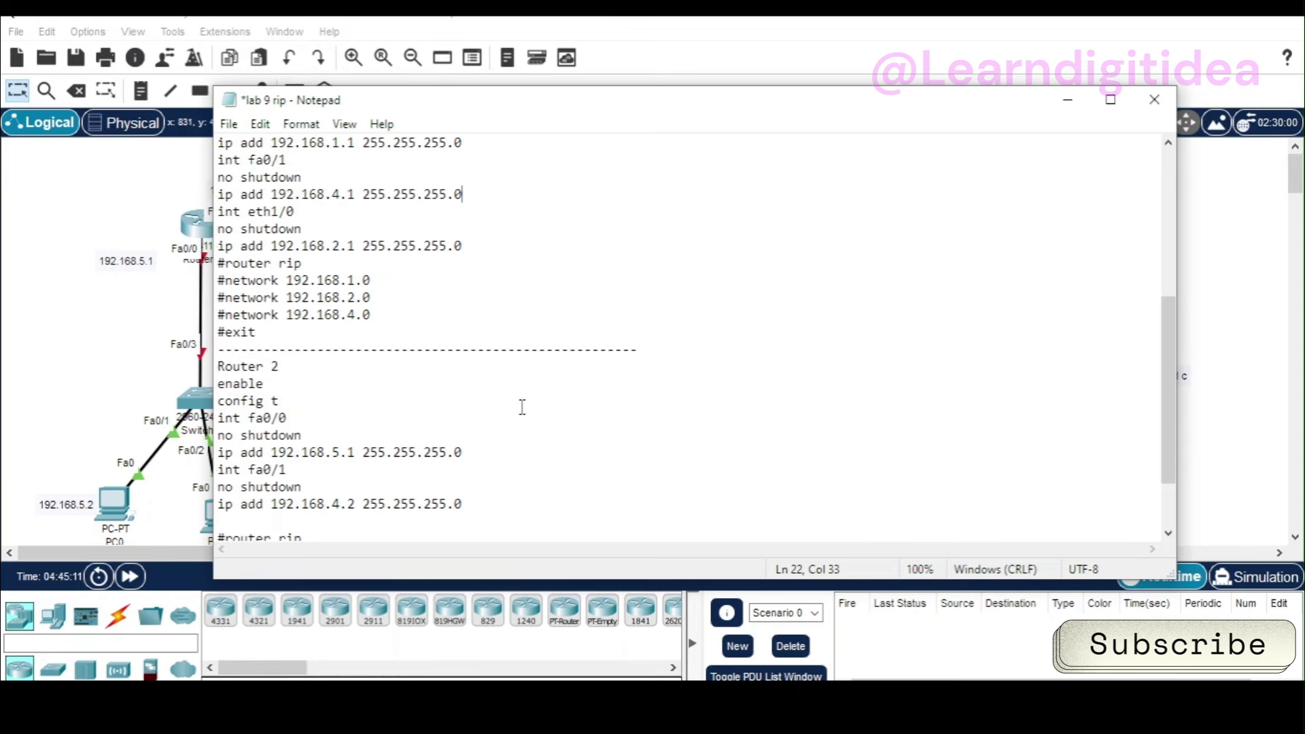
scroll(519, 406, down, 1)
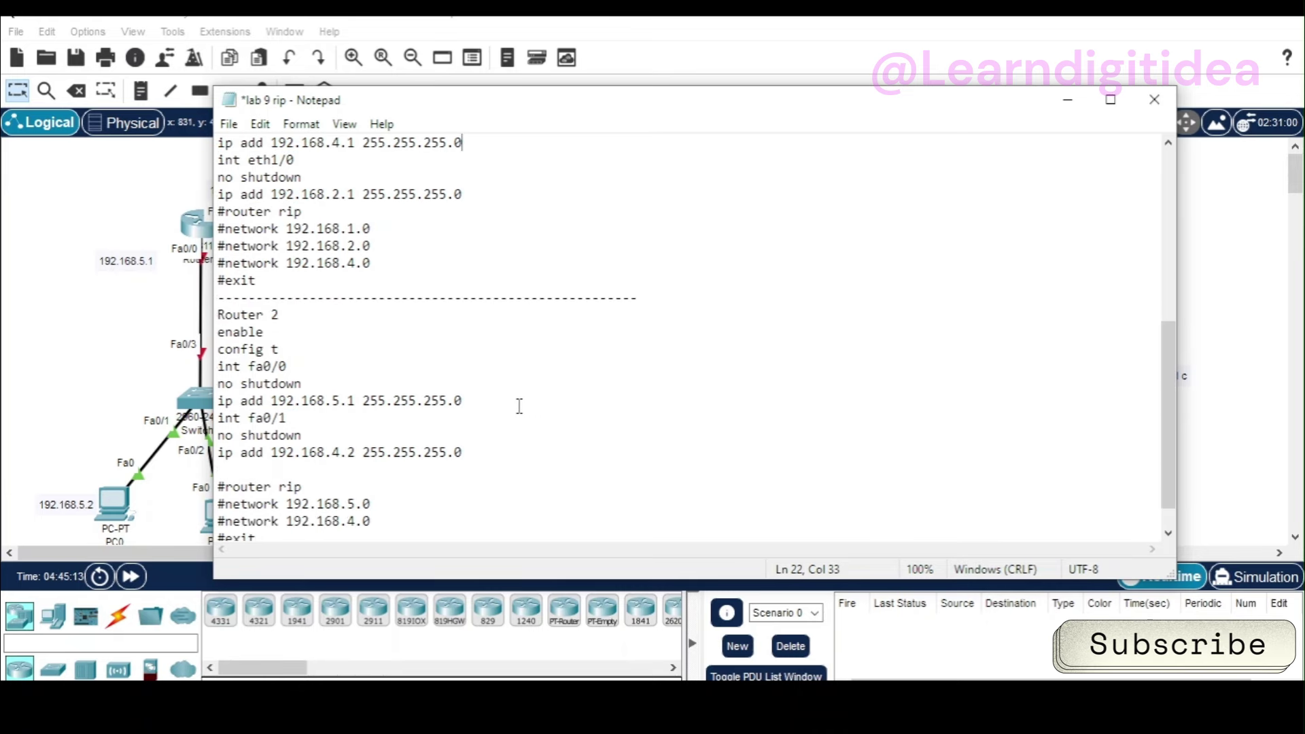
click(1067, 100)
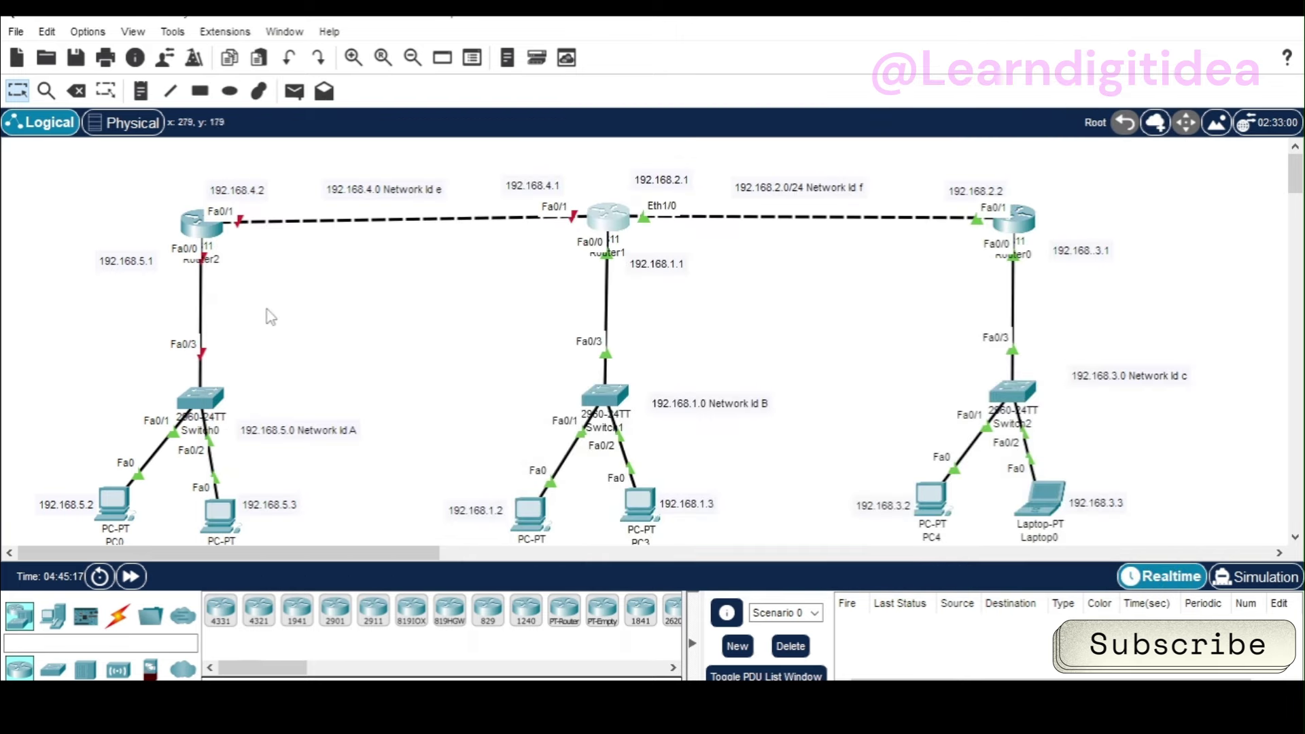
click(199, 222)
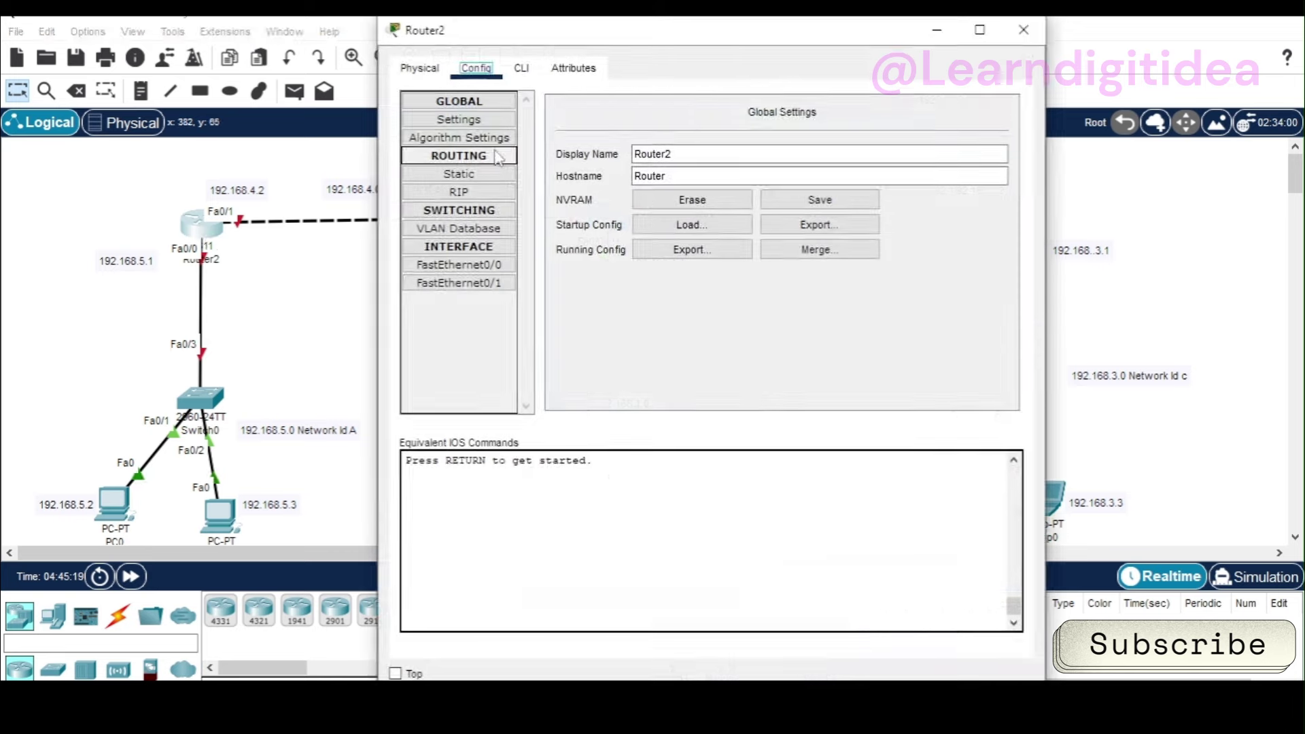
click(521, 68)
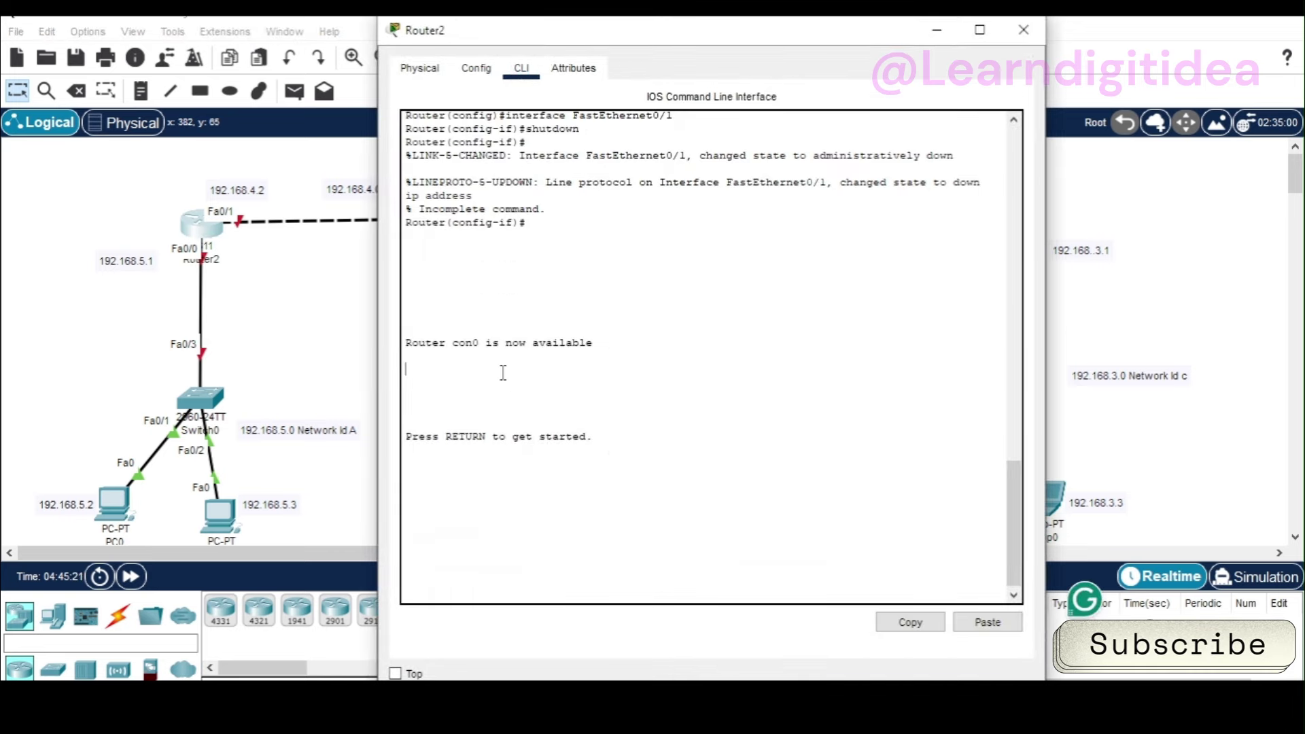
key(Return)
key(Return)
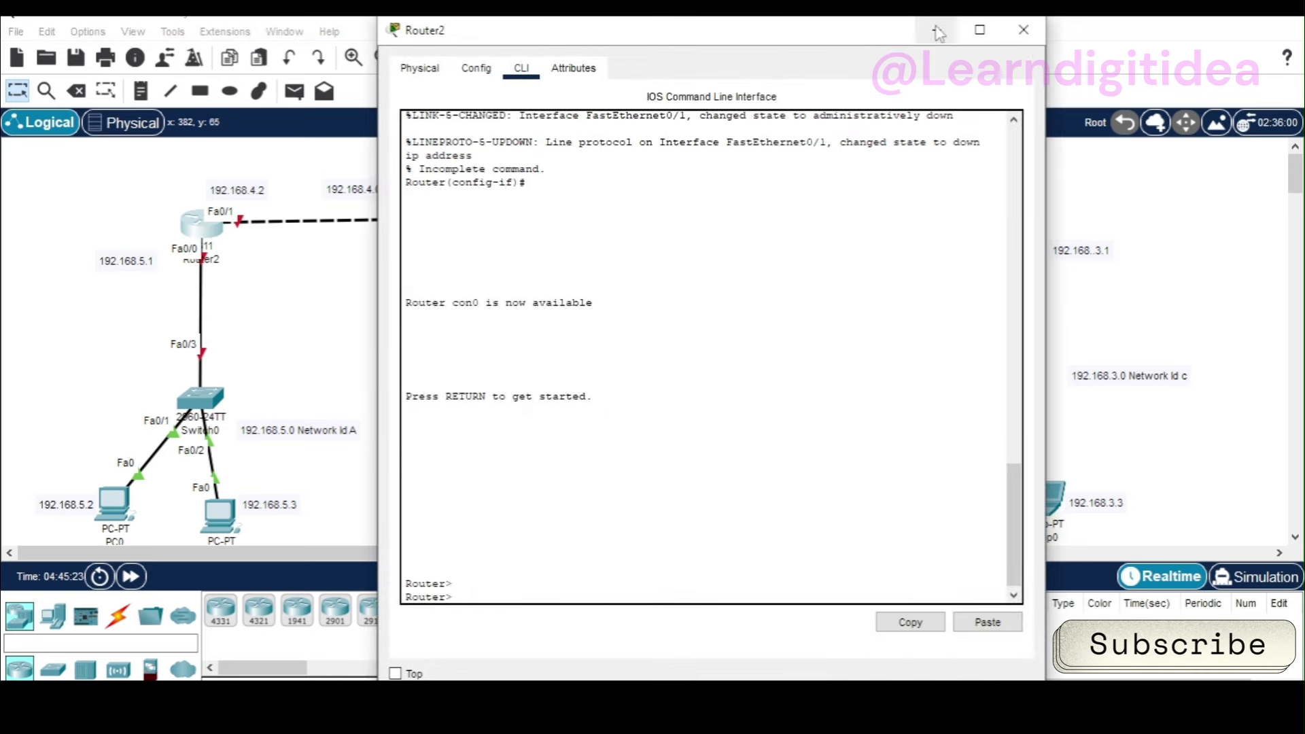
click(979, 30)
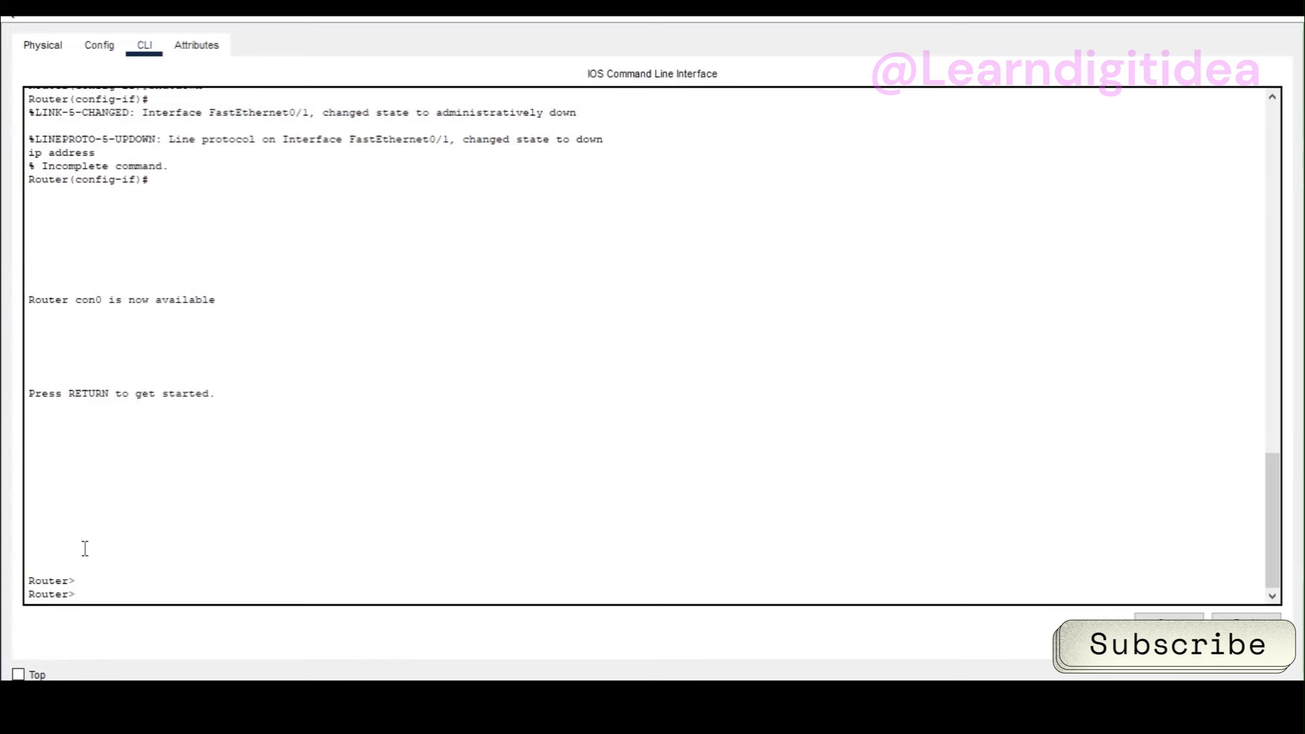
- Enter global configuration mode on Router2 with enable and config t
text(en)
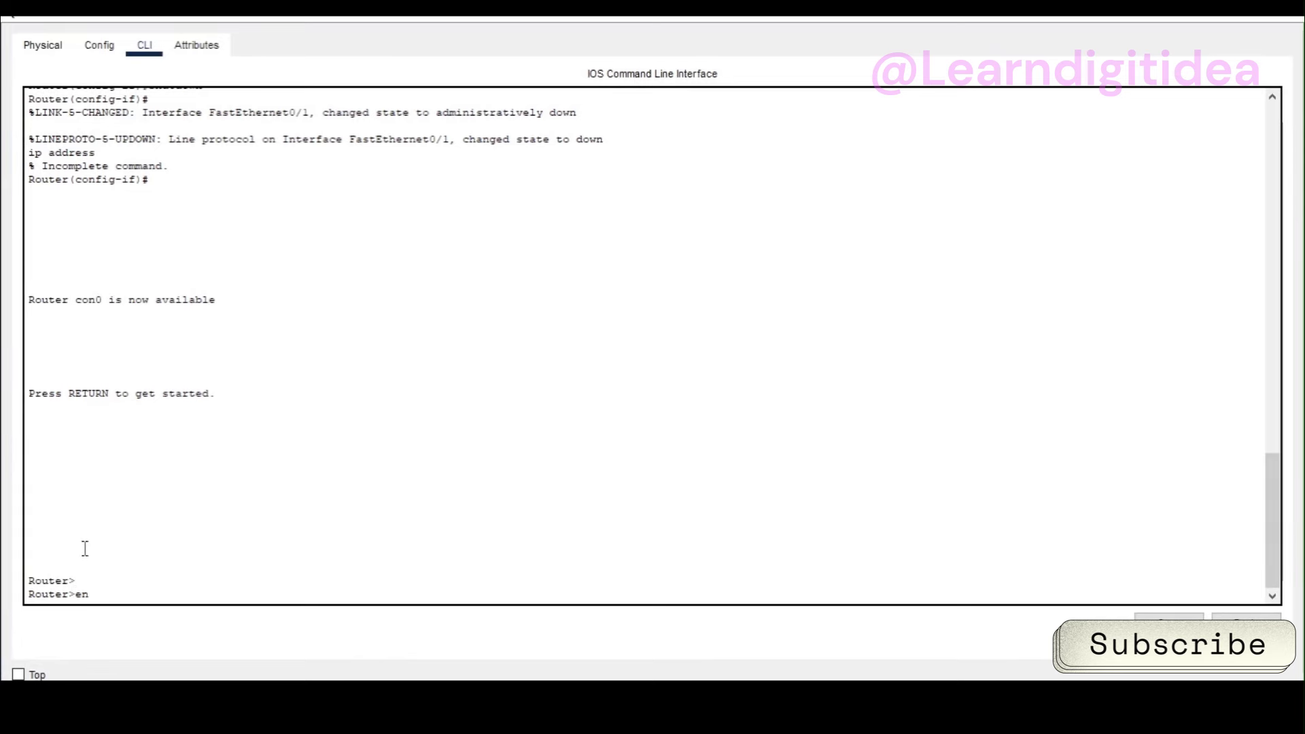
text(able)
key(Return)
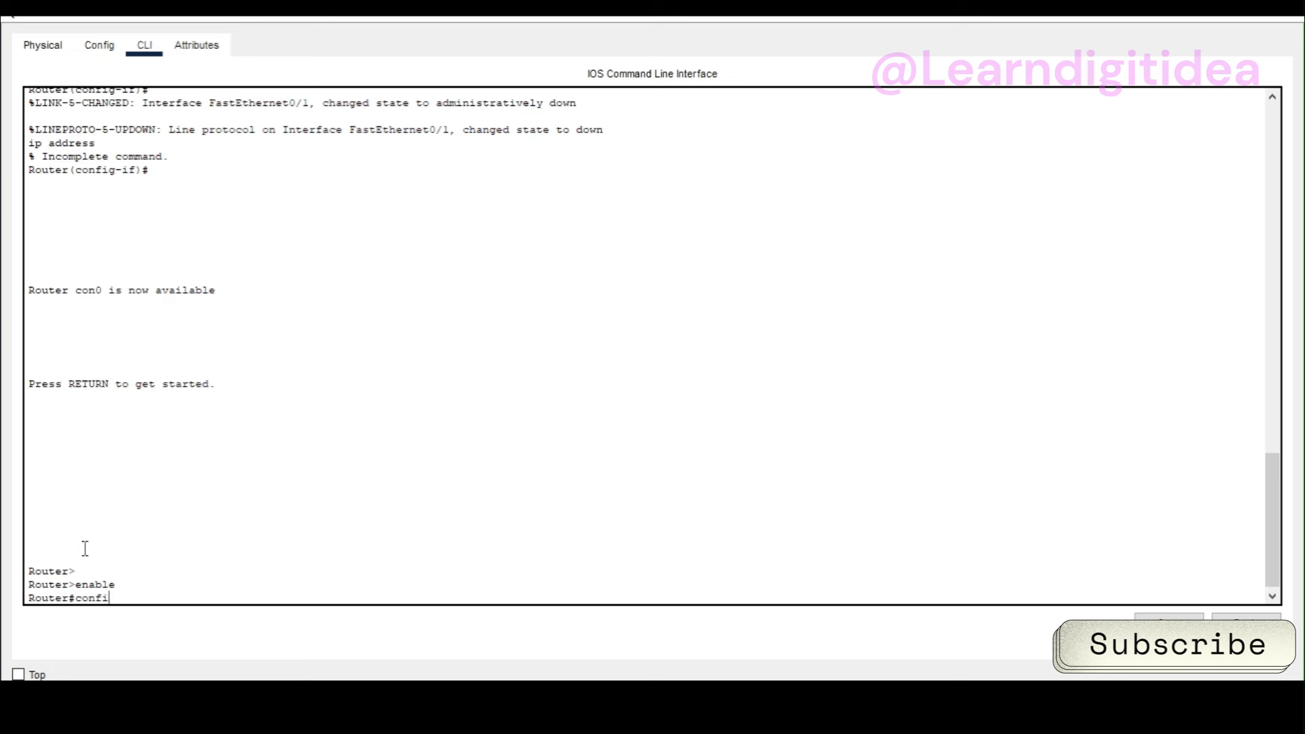
text(config t)
key(Return)
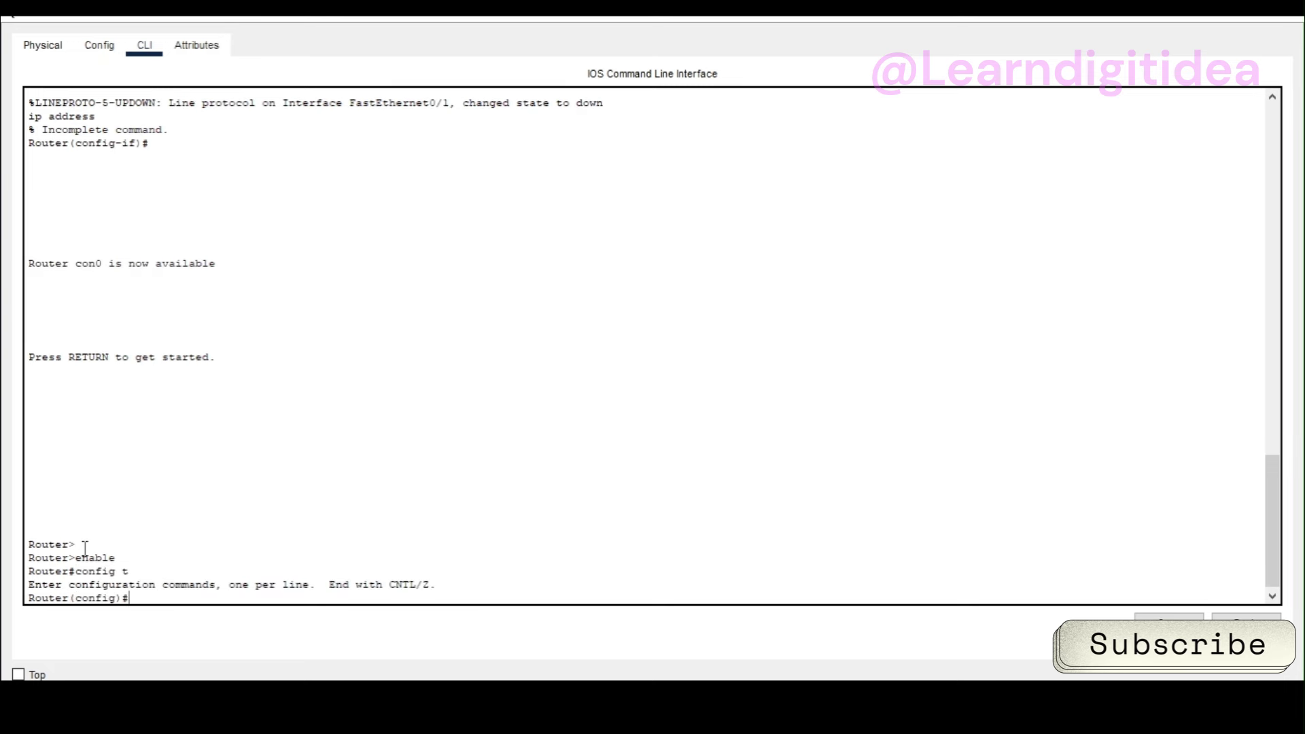
key(Return)
key(Return)
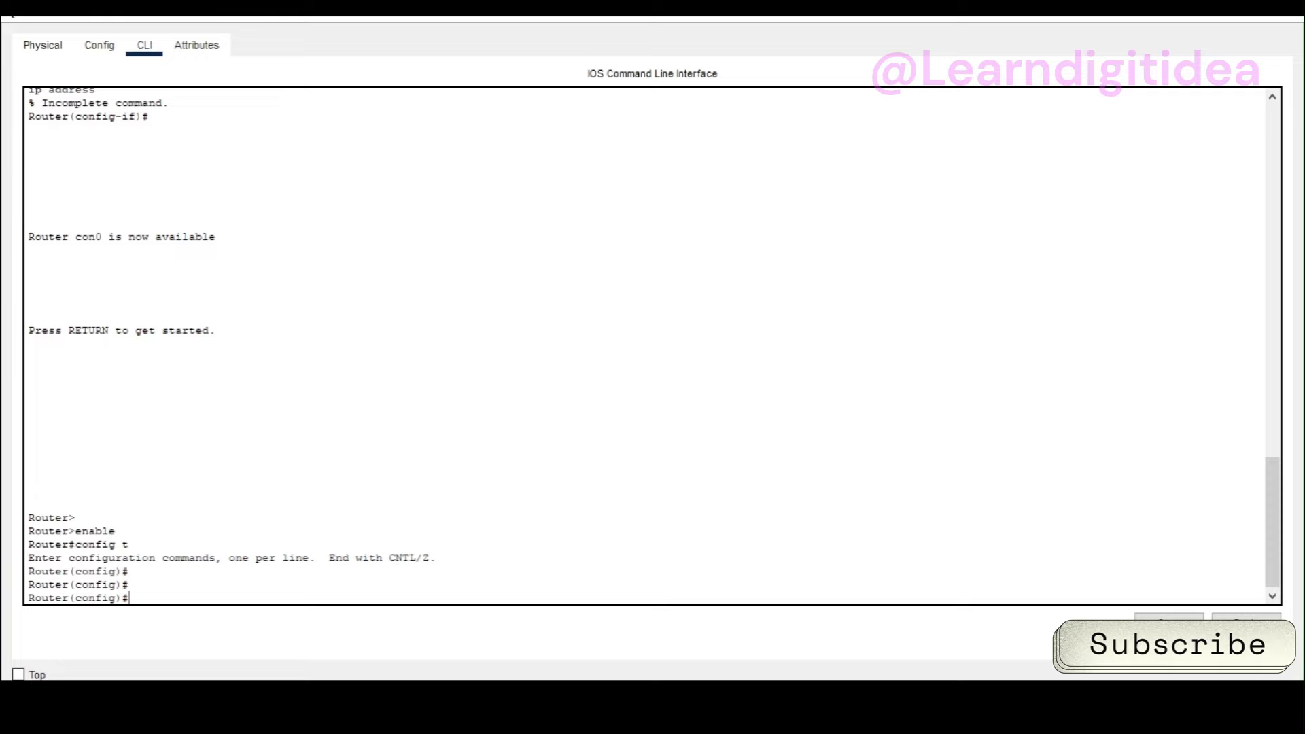
- Maximize Notepad and copy Router 2's interface lines from int fa0/0 through ip add 192.168.4.2 255.255.255.0
click(598, 697)
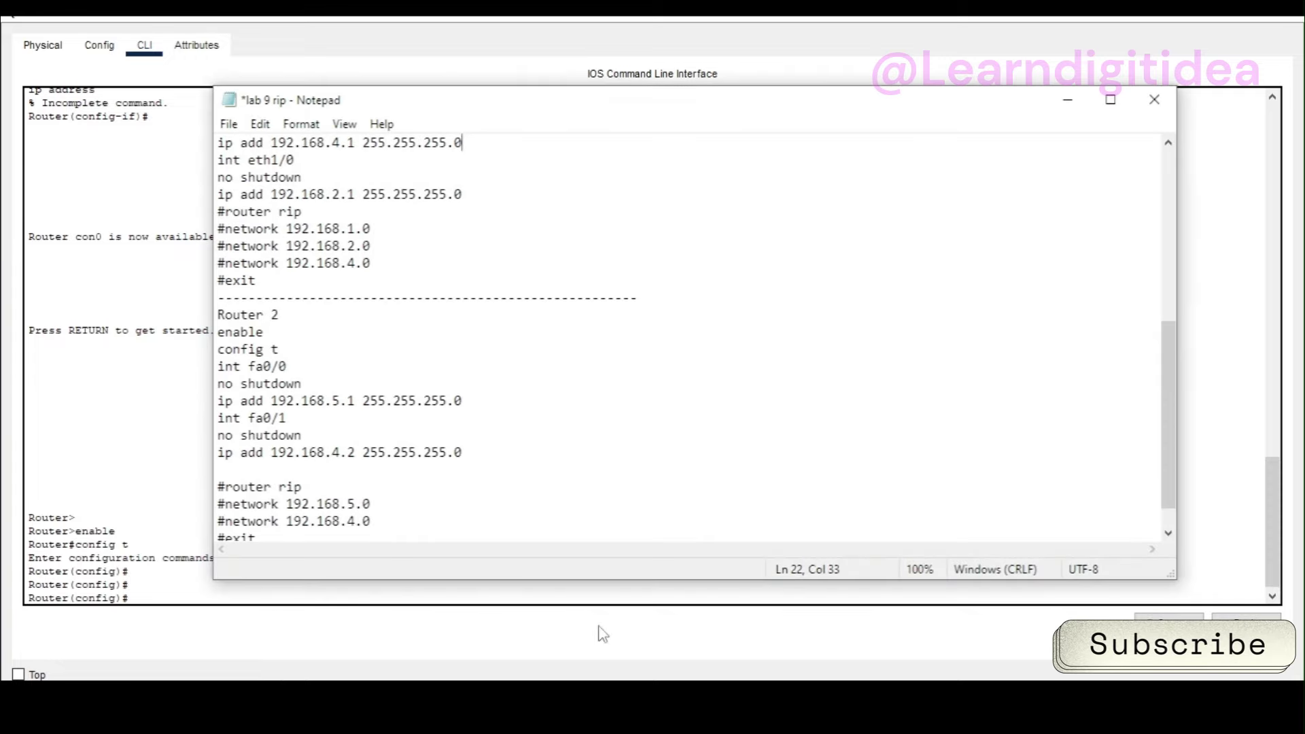
click(1111, 101)
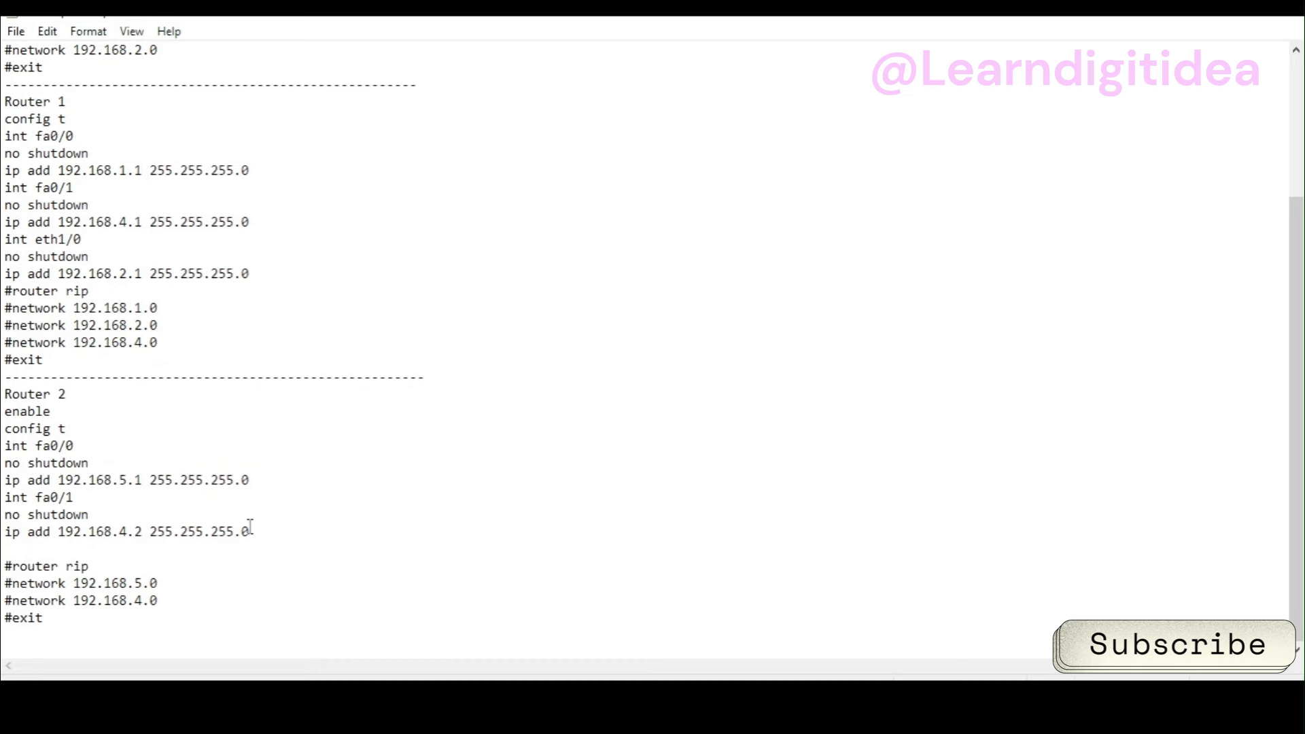
drag(249, 532, 3, 447)
key(ctrl+c)
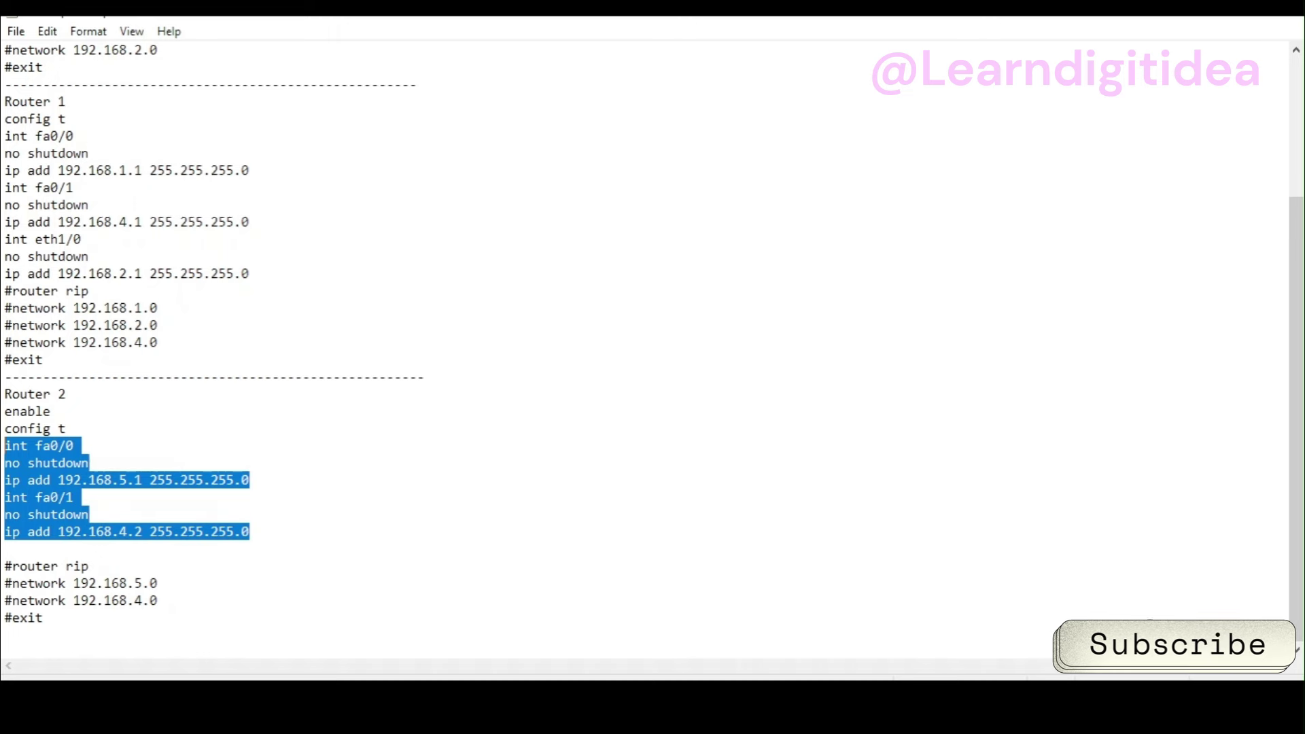
- Run the copied lines in Router2's CLI to enable fa0/0 with 192.168.5.1 and fa0/1 with 192.168.4.2, both with mask 255.255.255.0
mouse_move(743, 707)
click(707, 661)
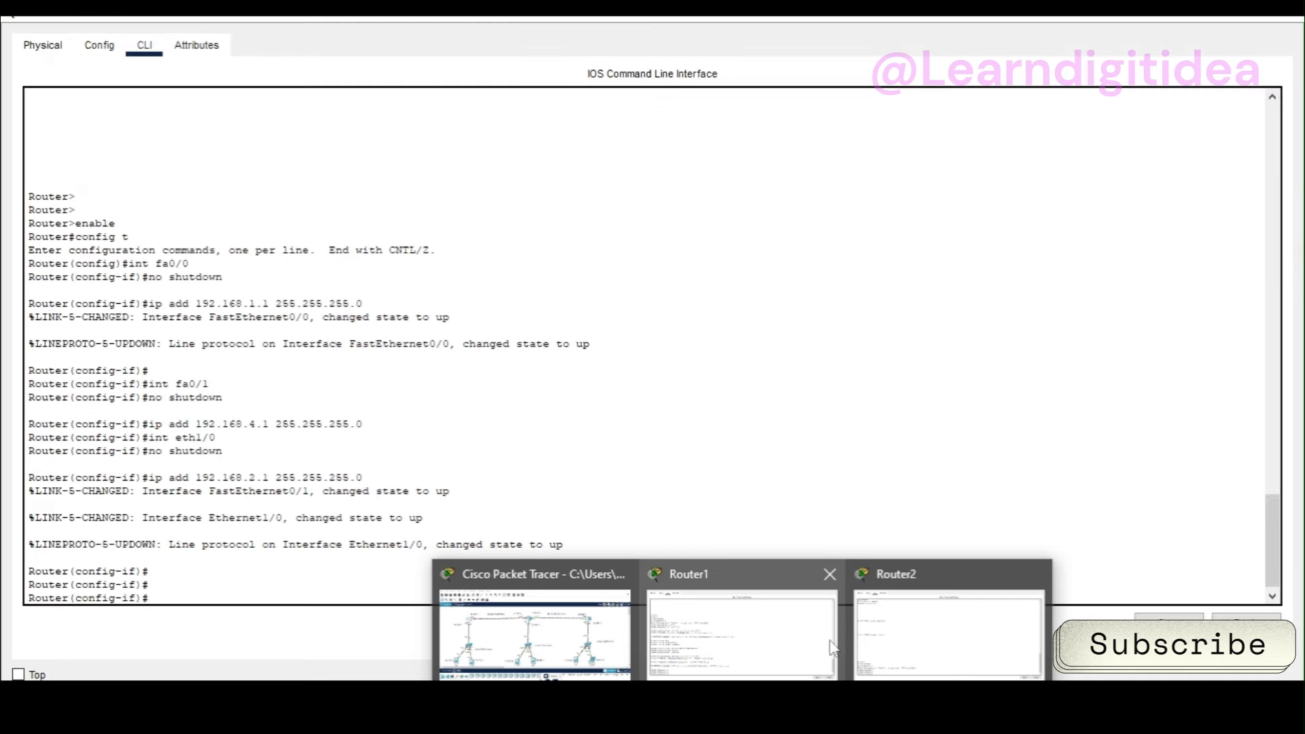
click(892, 635)
right_click(156, 601)
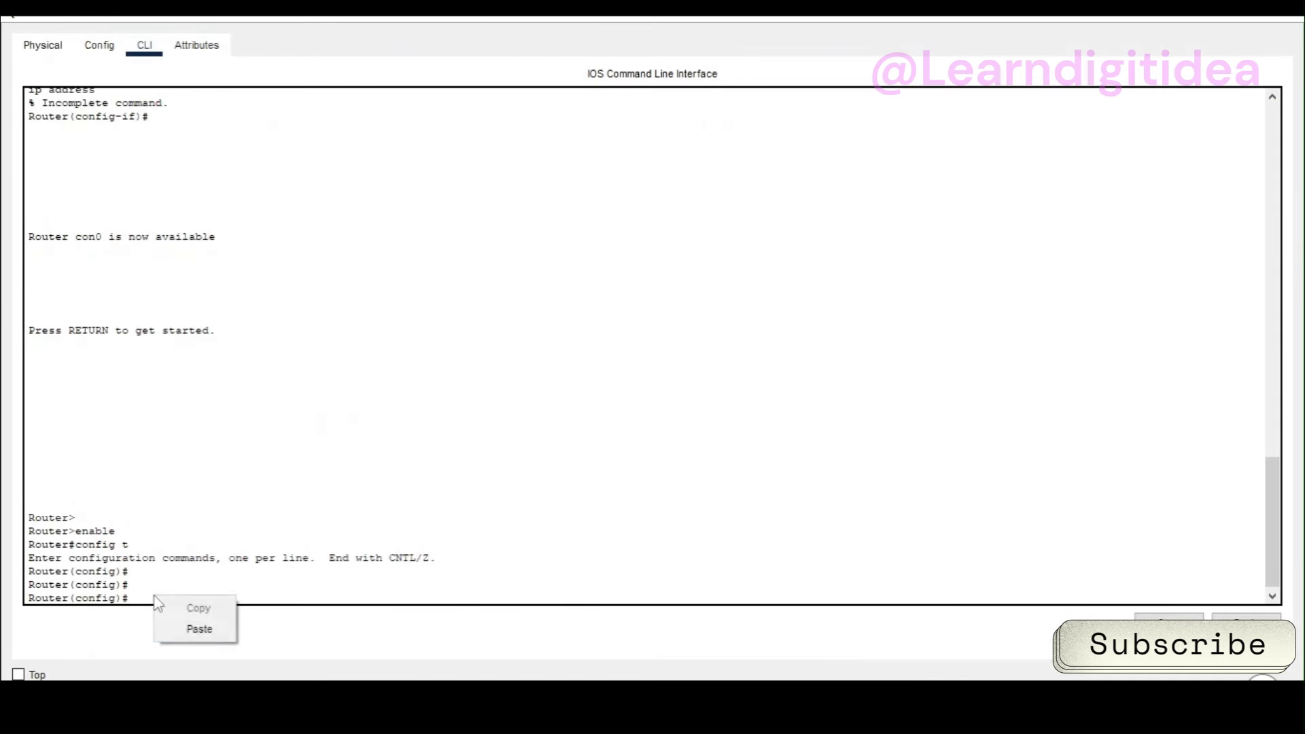
click(198, 627)
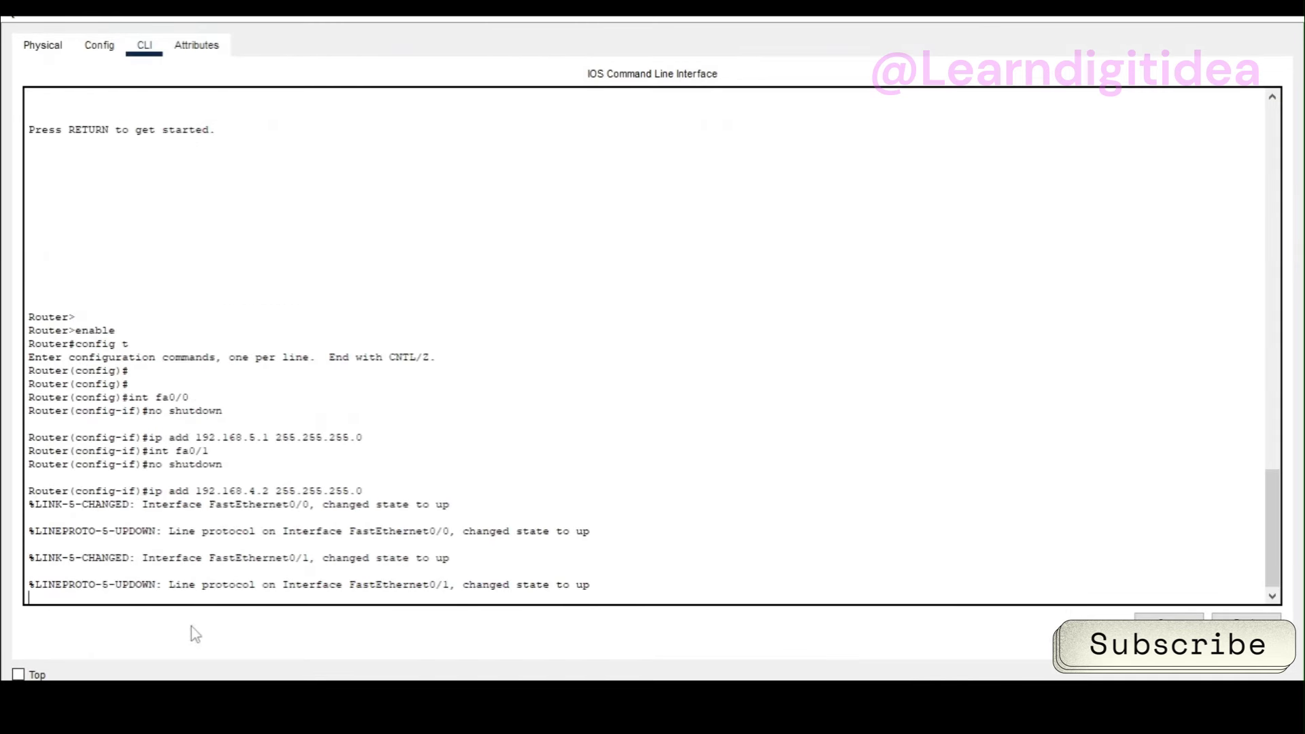
key(Return)
key(Return)
key(Return)
key(Return)
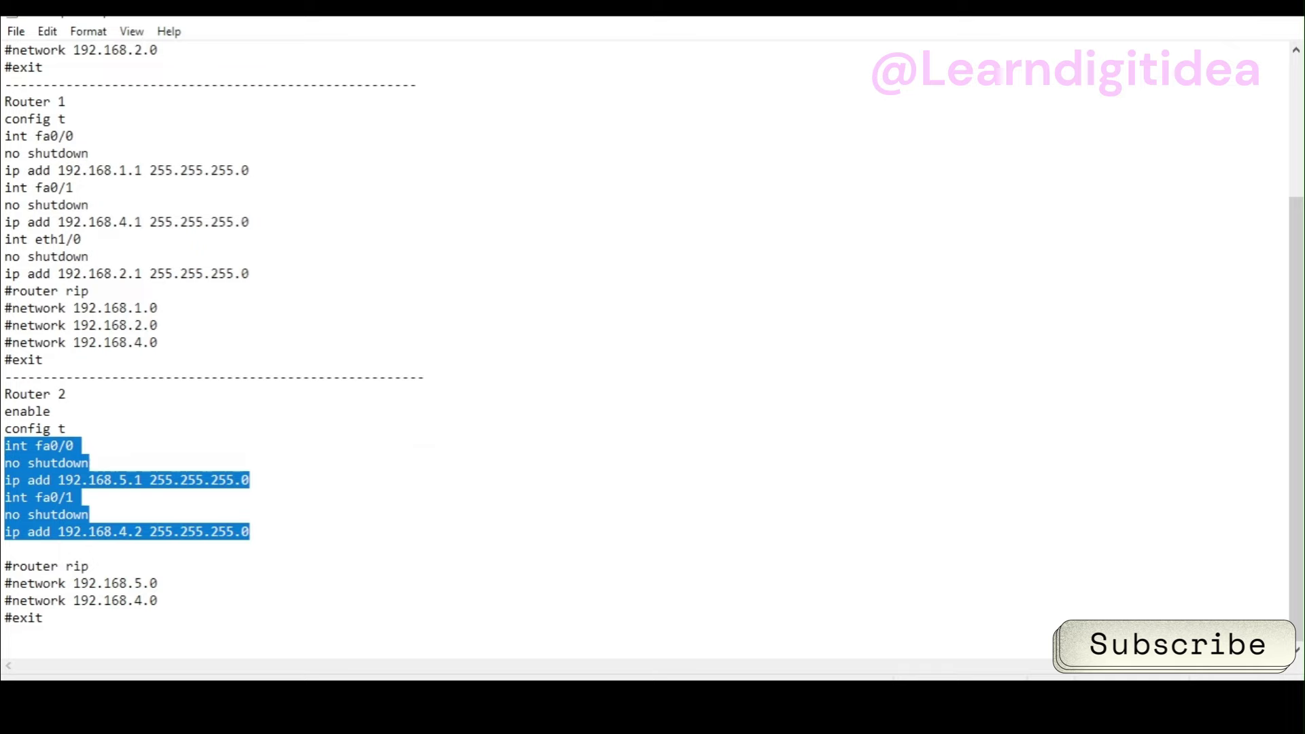
- Close the remaining router window and check the link states in the Packet Tracer topology
click(742, 707)
click(931, 570)
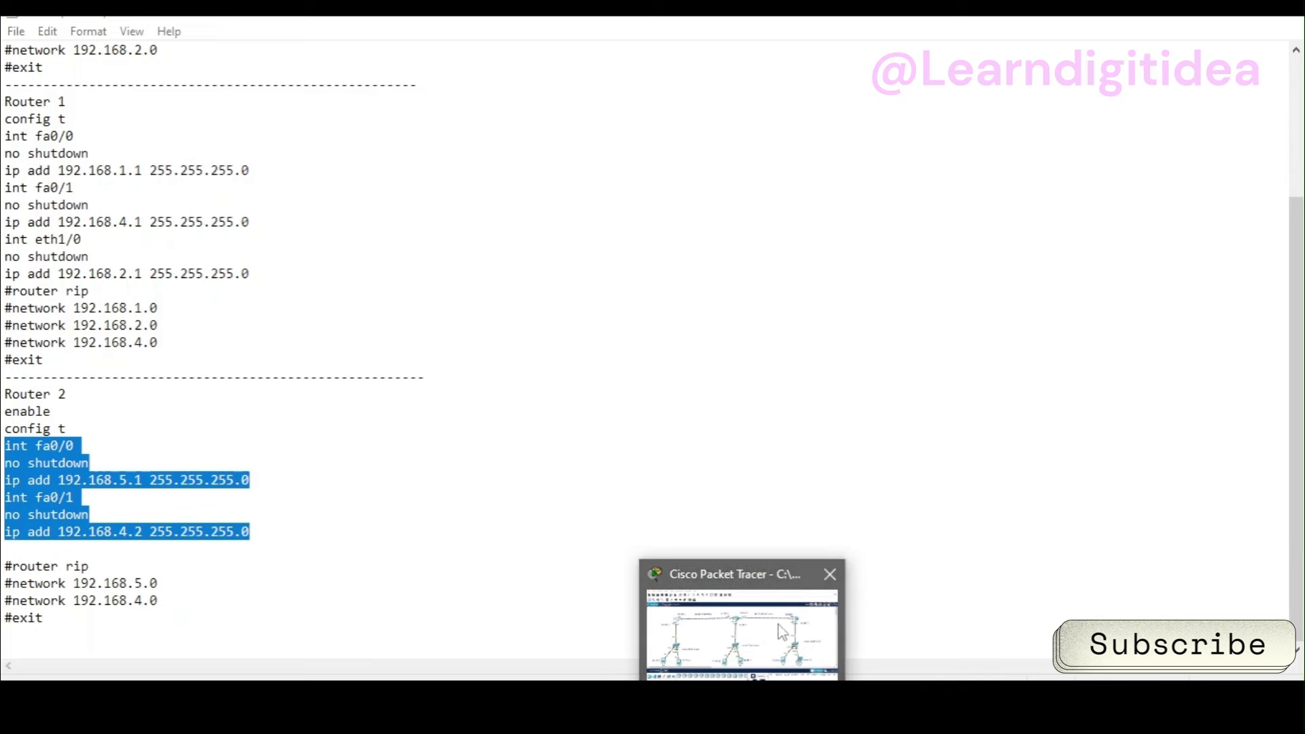
click(782, 632)
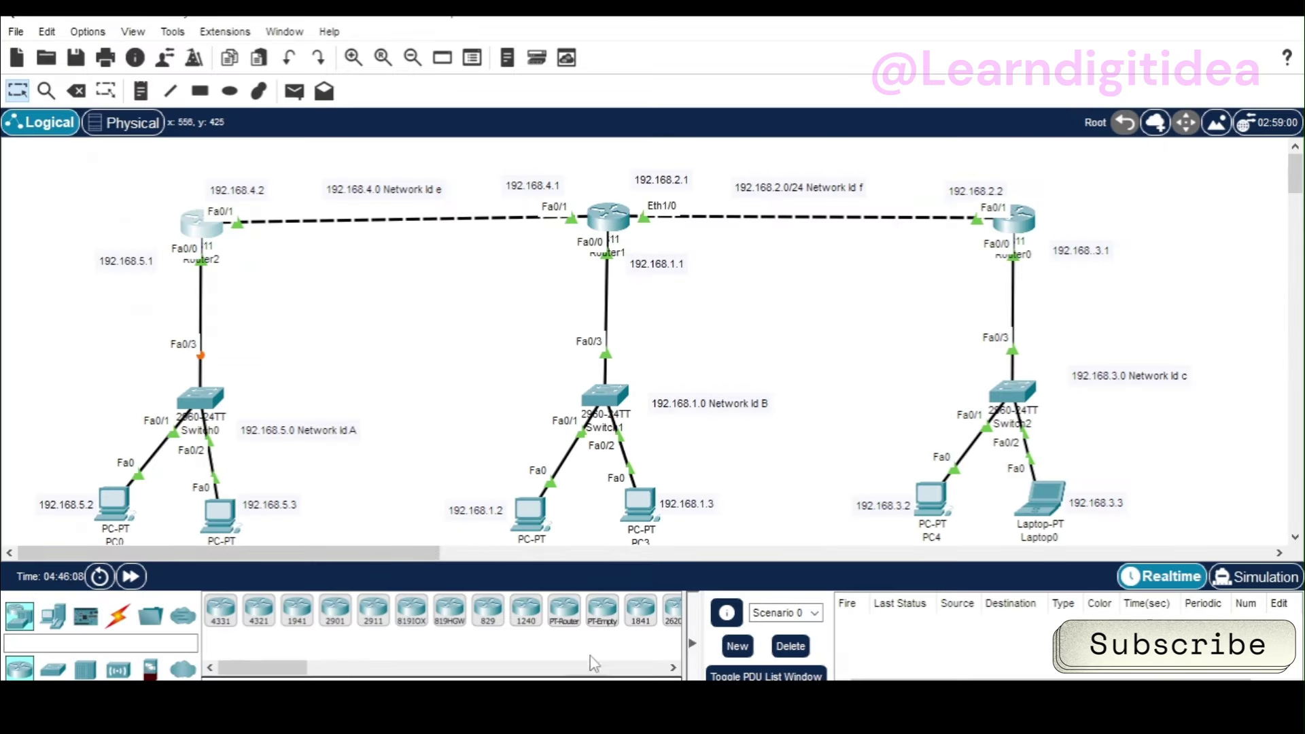
- Return to Notepad and highlight the router rip command in the Router 0 block
click(593, 707)
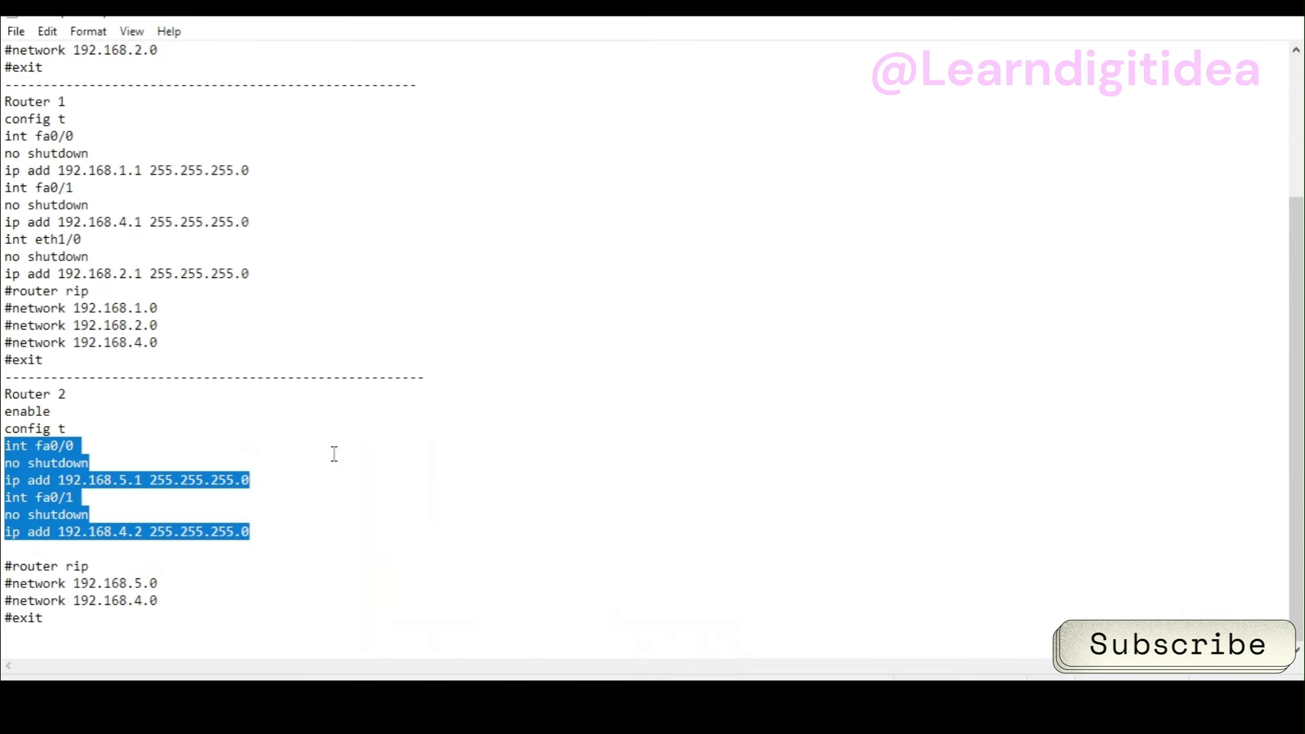
scroll(333, 454, up, 4)
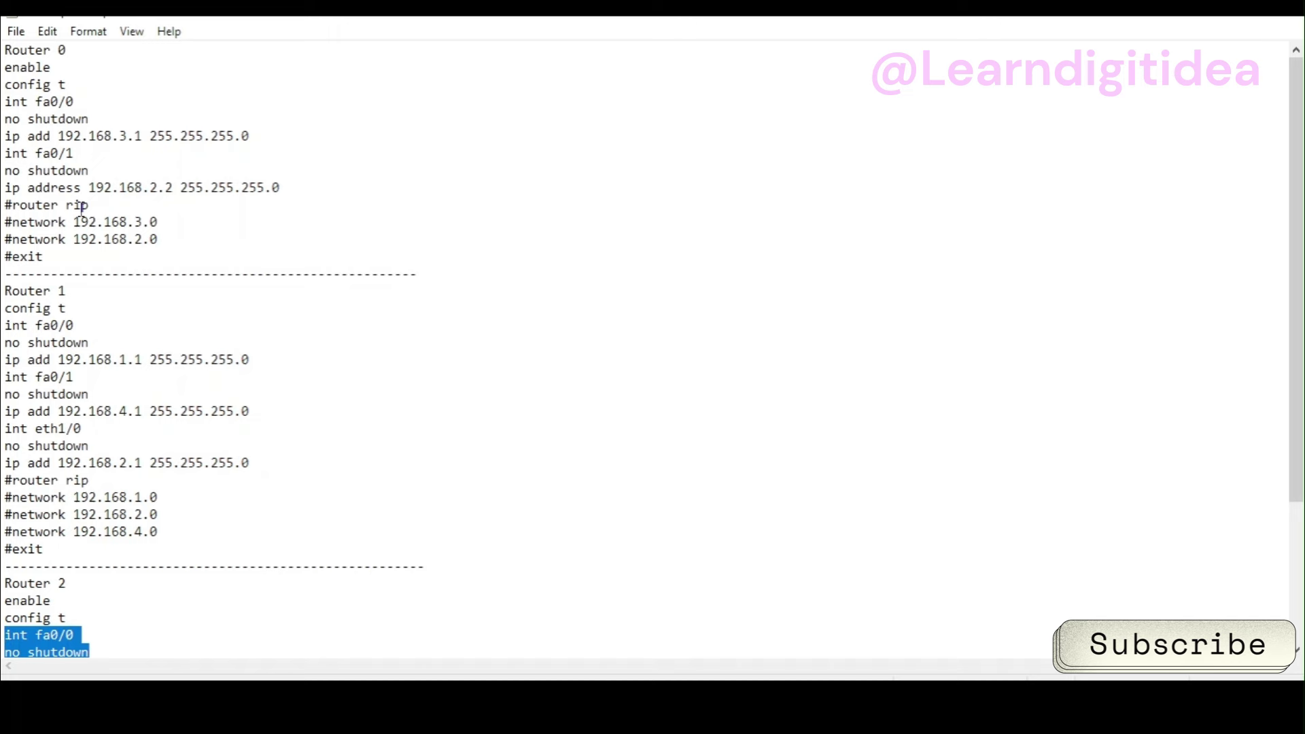
drag(89, 204, 13, 205)
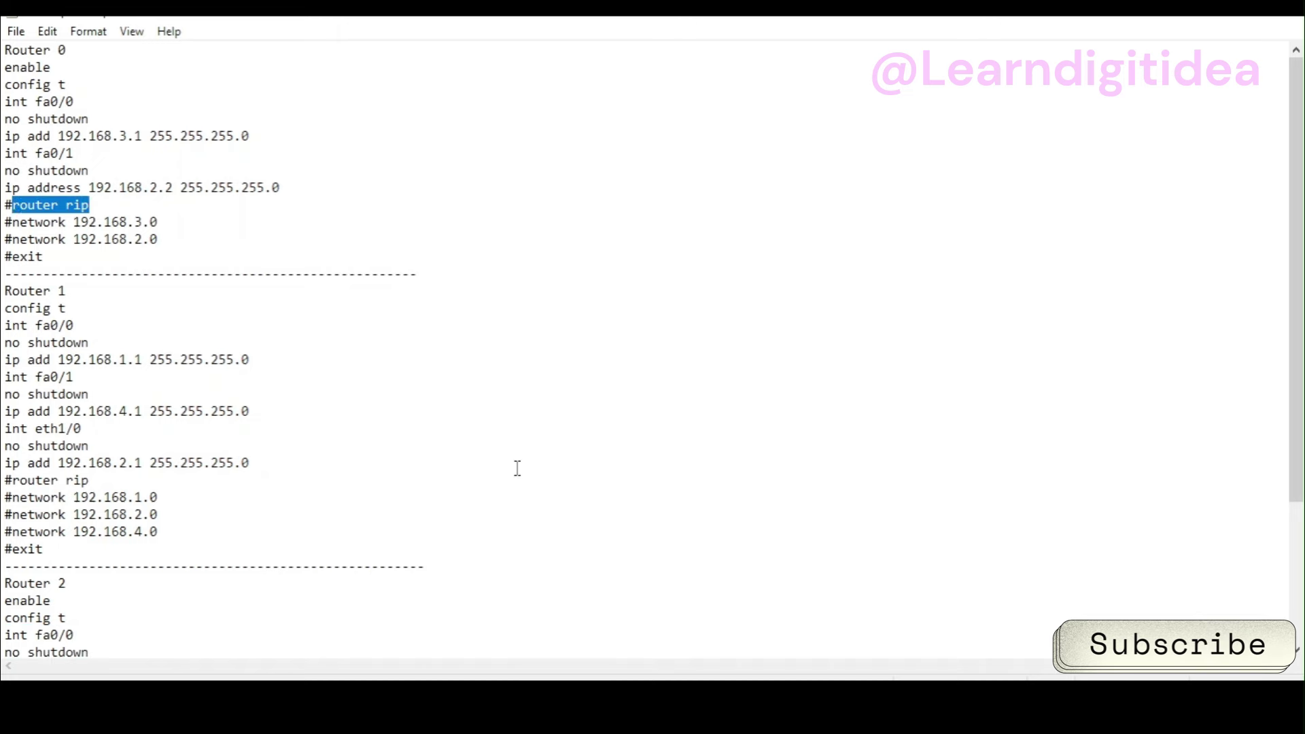
key(alt+Tab)
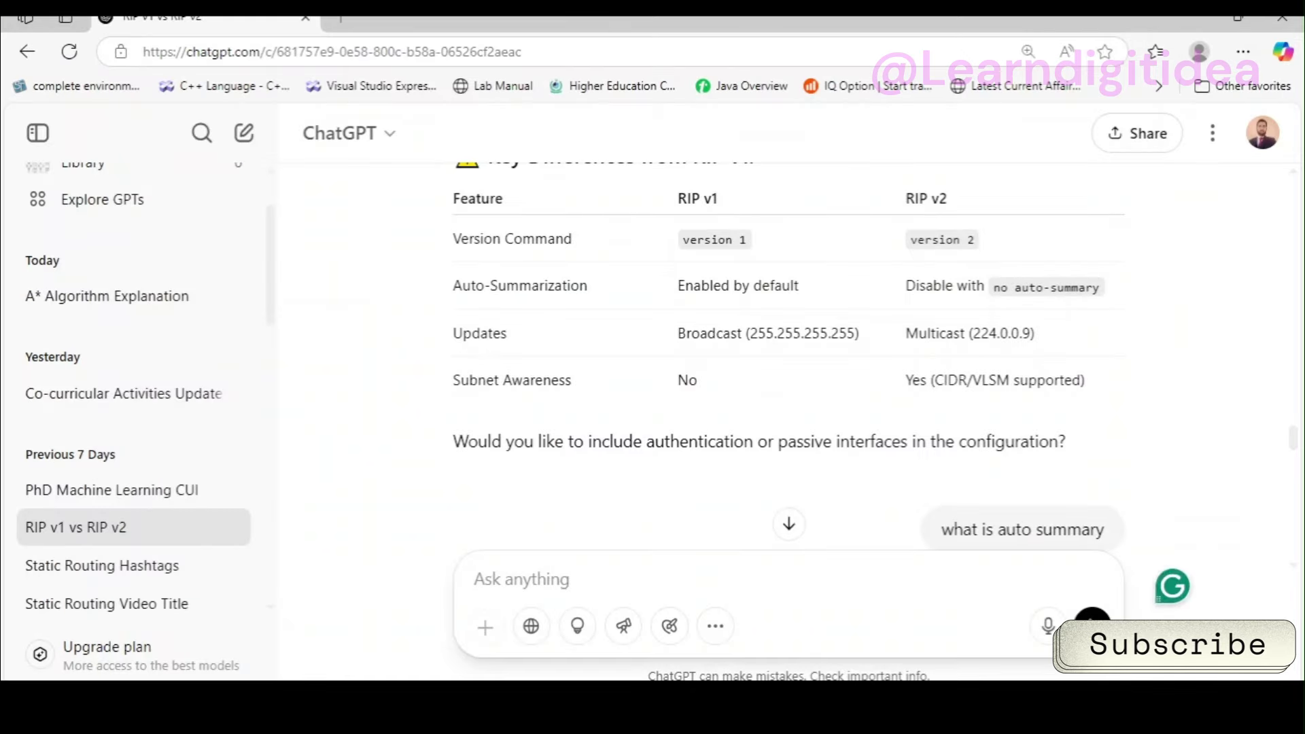
key(alt+Tab)
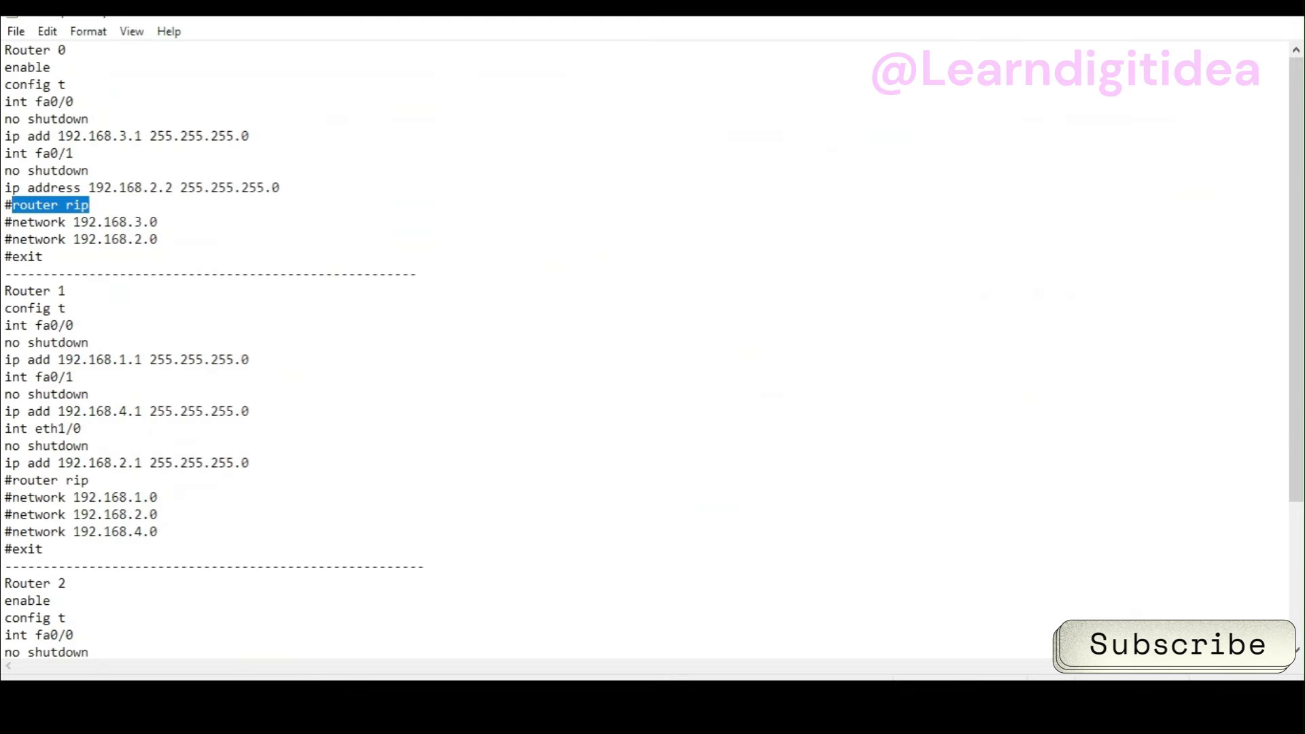
click(876, 696)
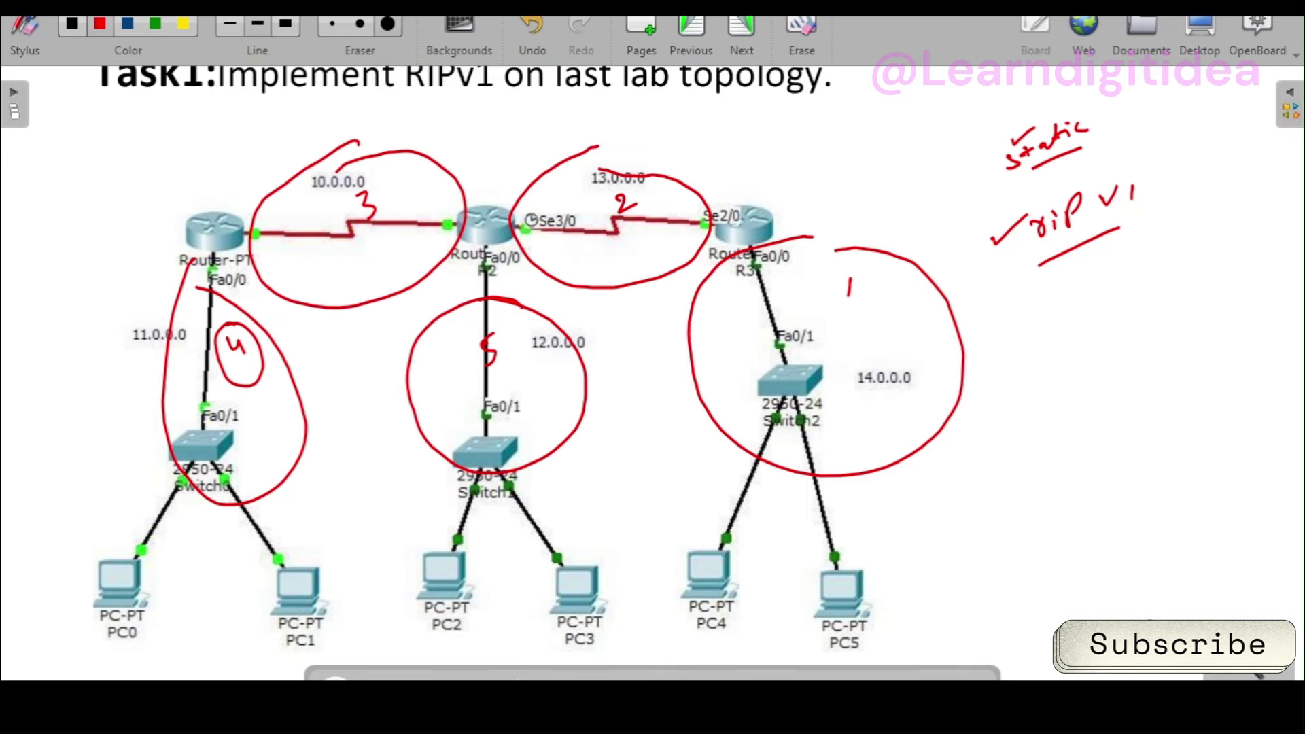
click(1264, 38)
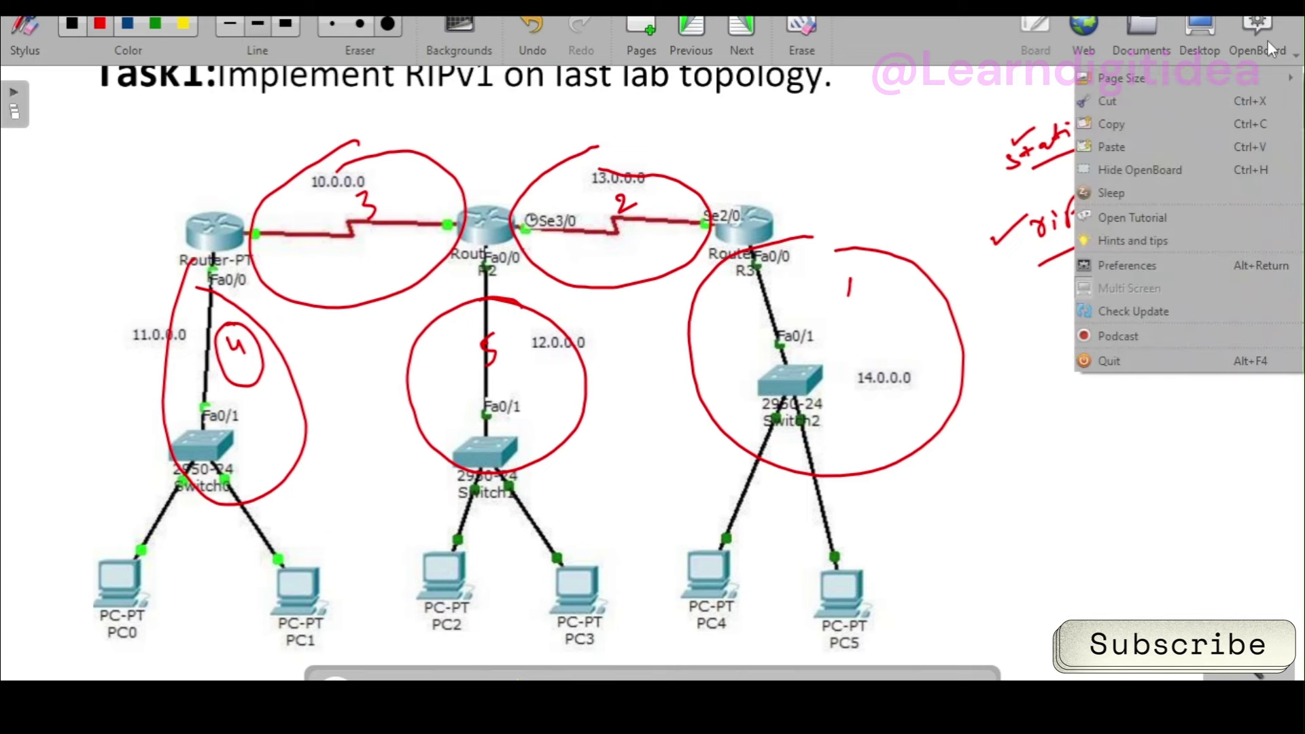
click(1155, 170)
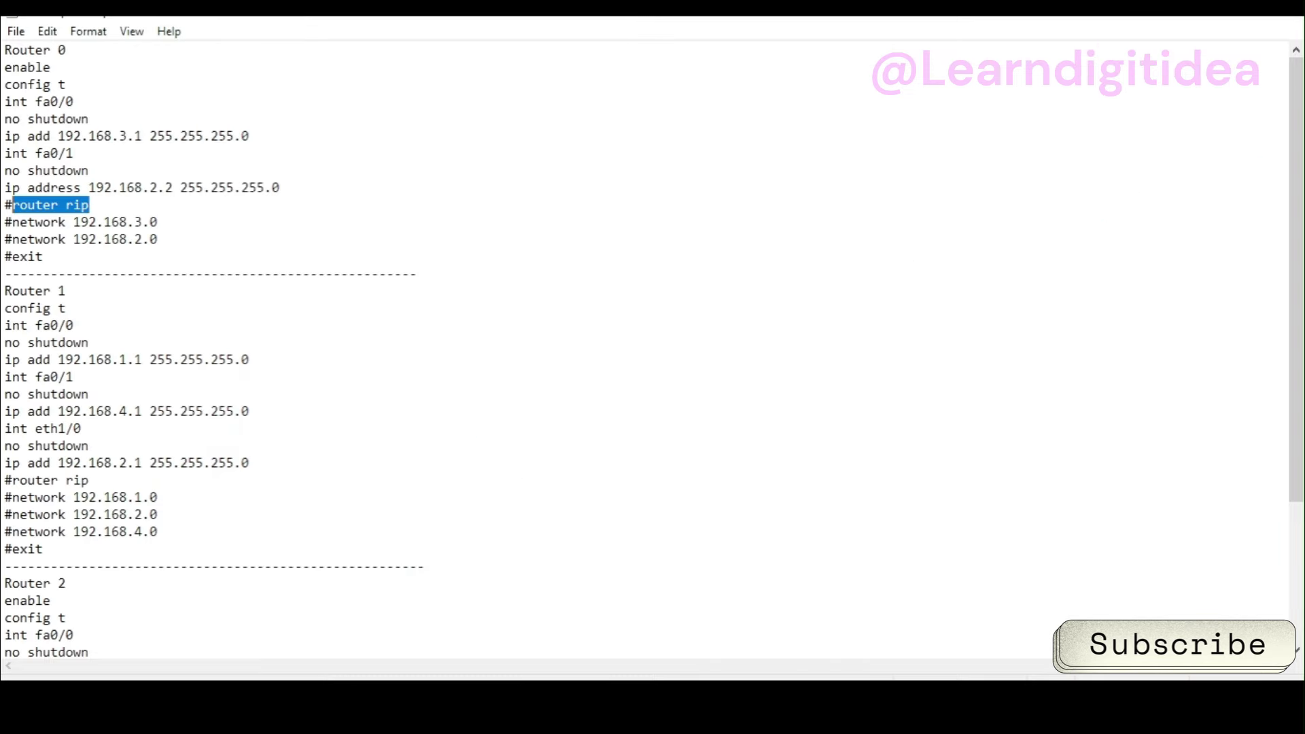
- Open Router0's CLI from the Packet Tracer topology and exit from interface configuration back to privileged EXEC mode
click(747, 700)
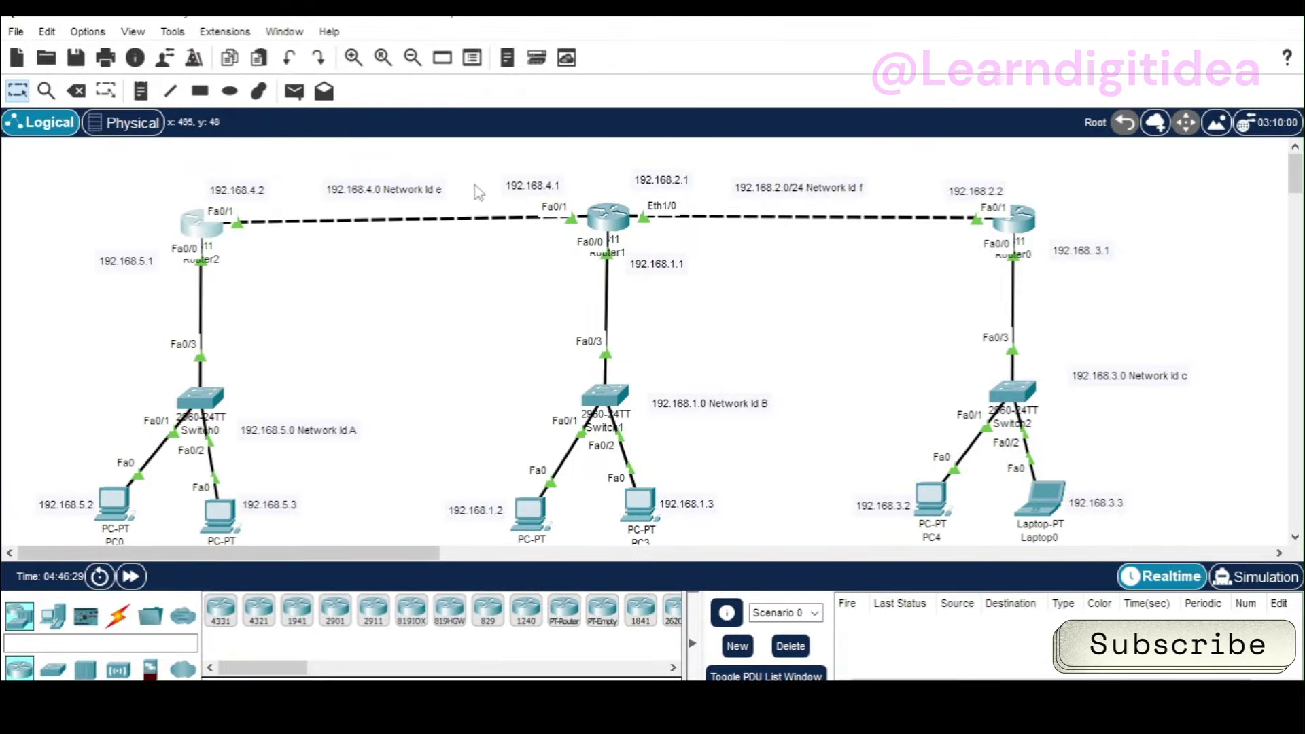
click(1012, 221)
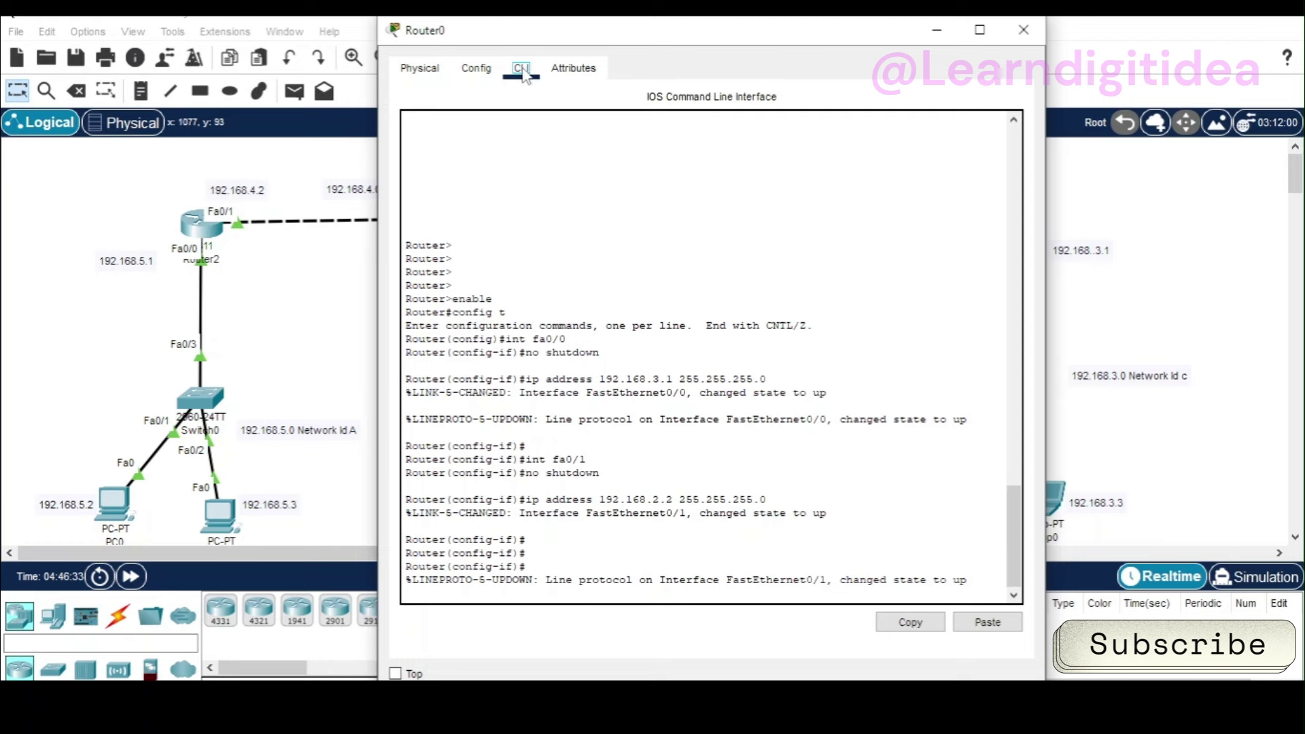
click(569, 565)
key(Return)
key(Return)
key(Return)
key(Return)
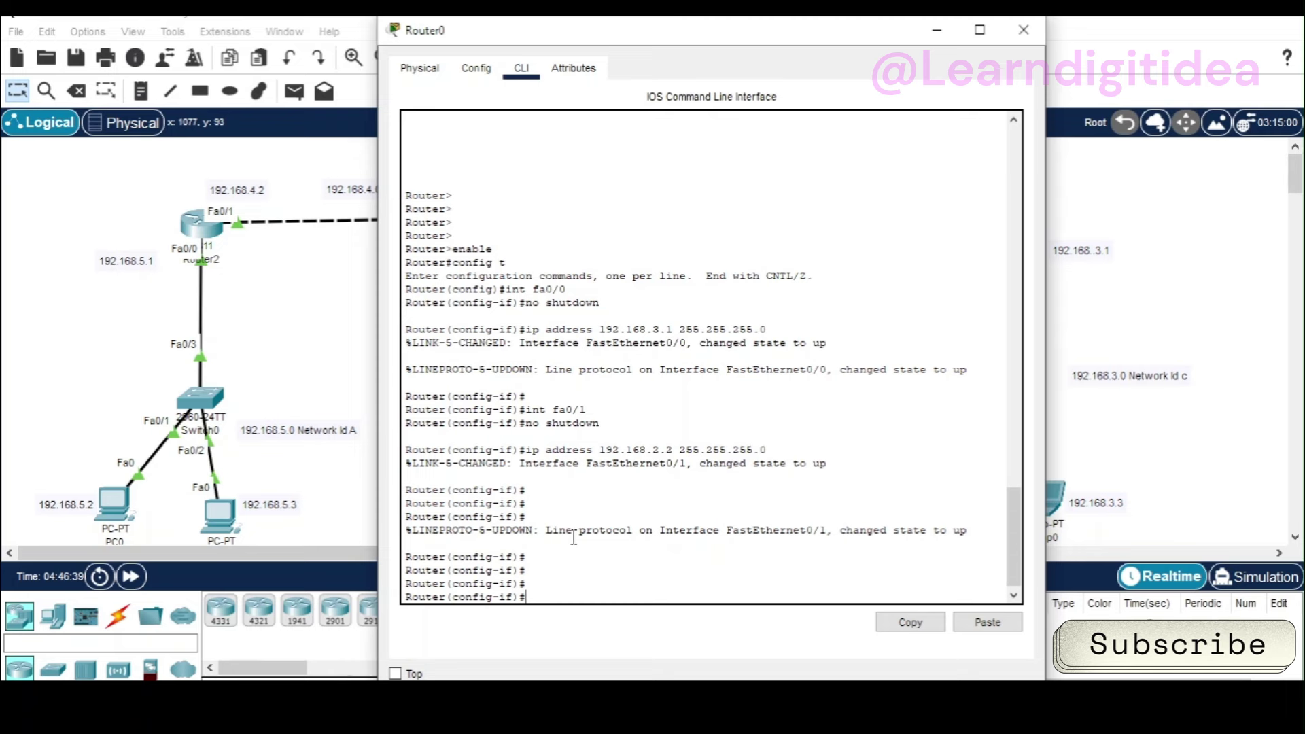
text(exit)
key(Return)
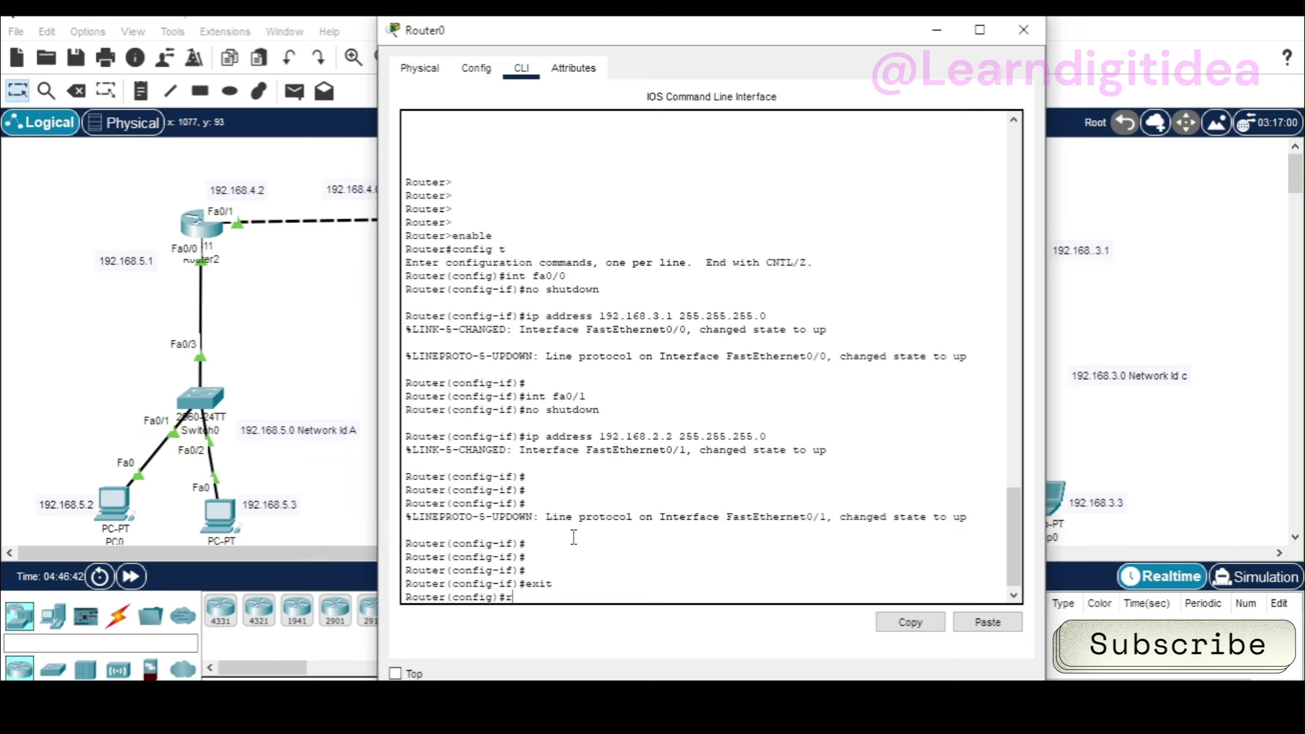
text(exit)
key(Return)
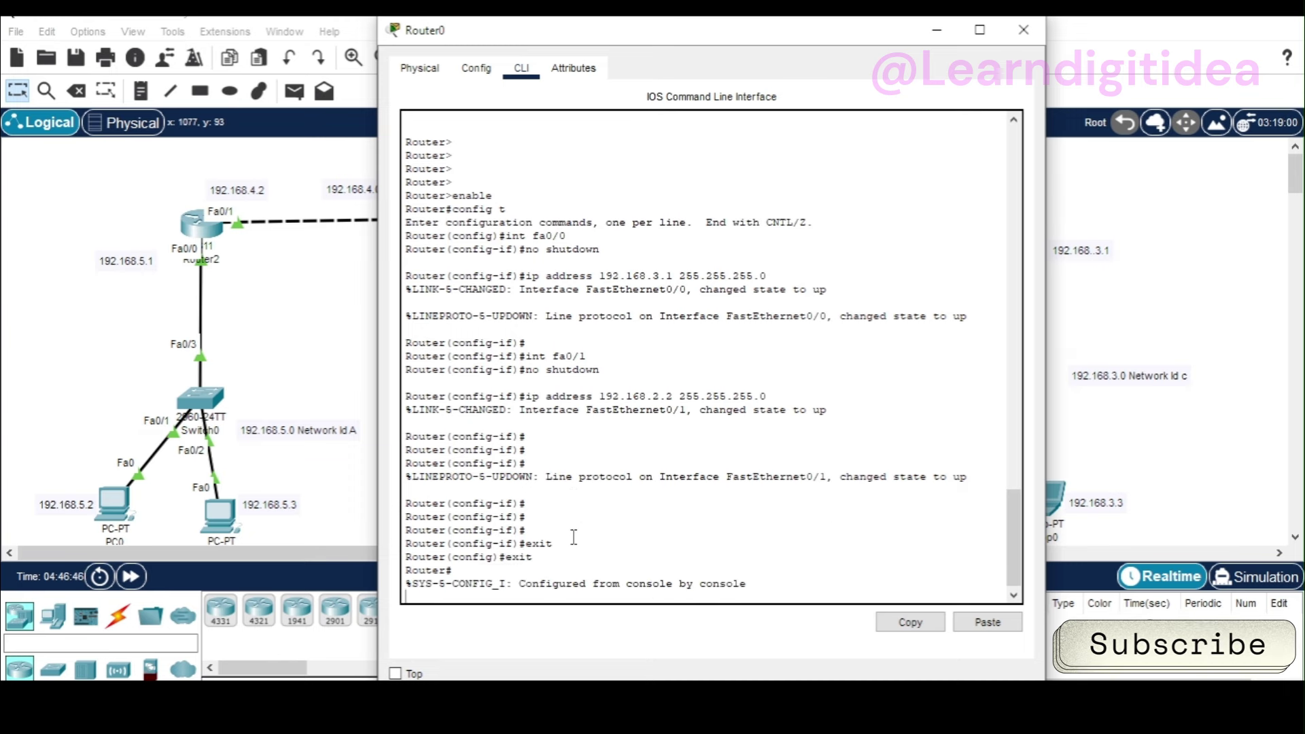
- Try to run the copied router rip command at Router0's privileged EXEC prompt
key(Return)
key(Return)
key(Return)
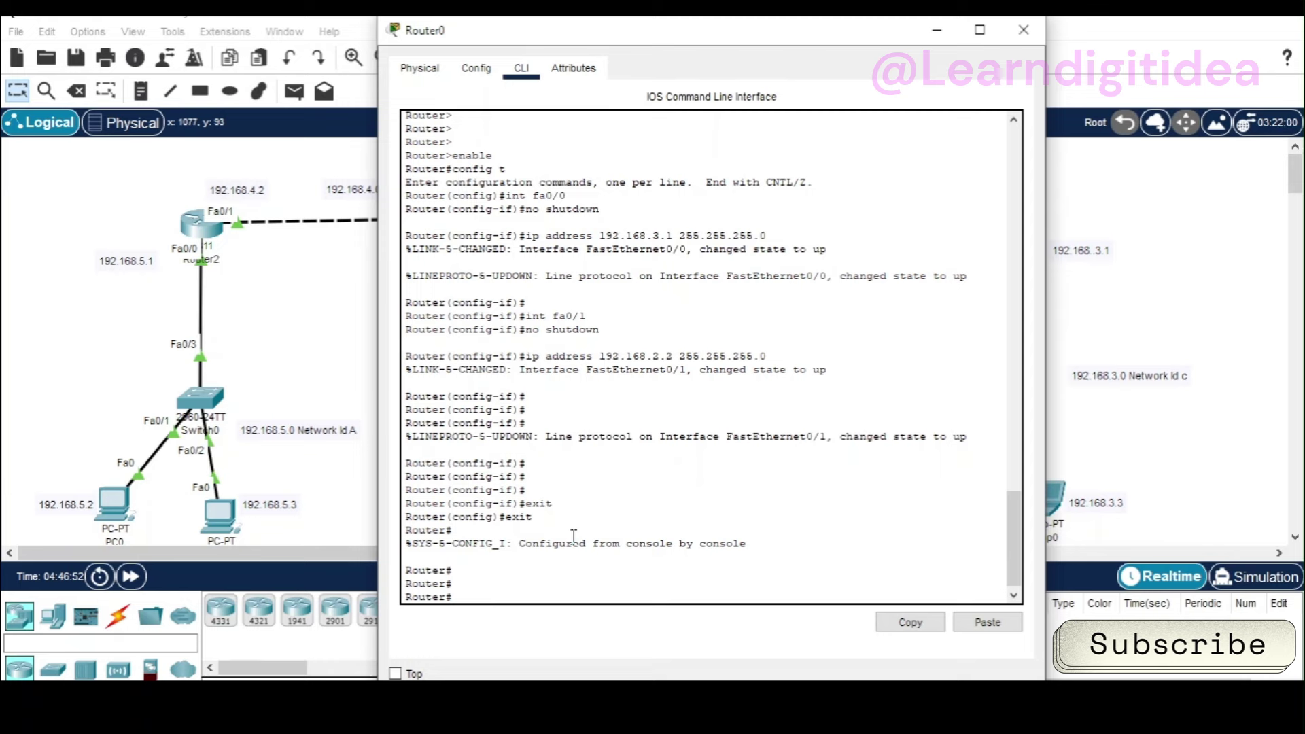
right_click(524, 595)
click(552, 631)
key(Return)
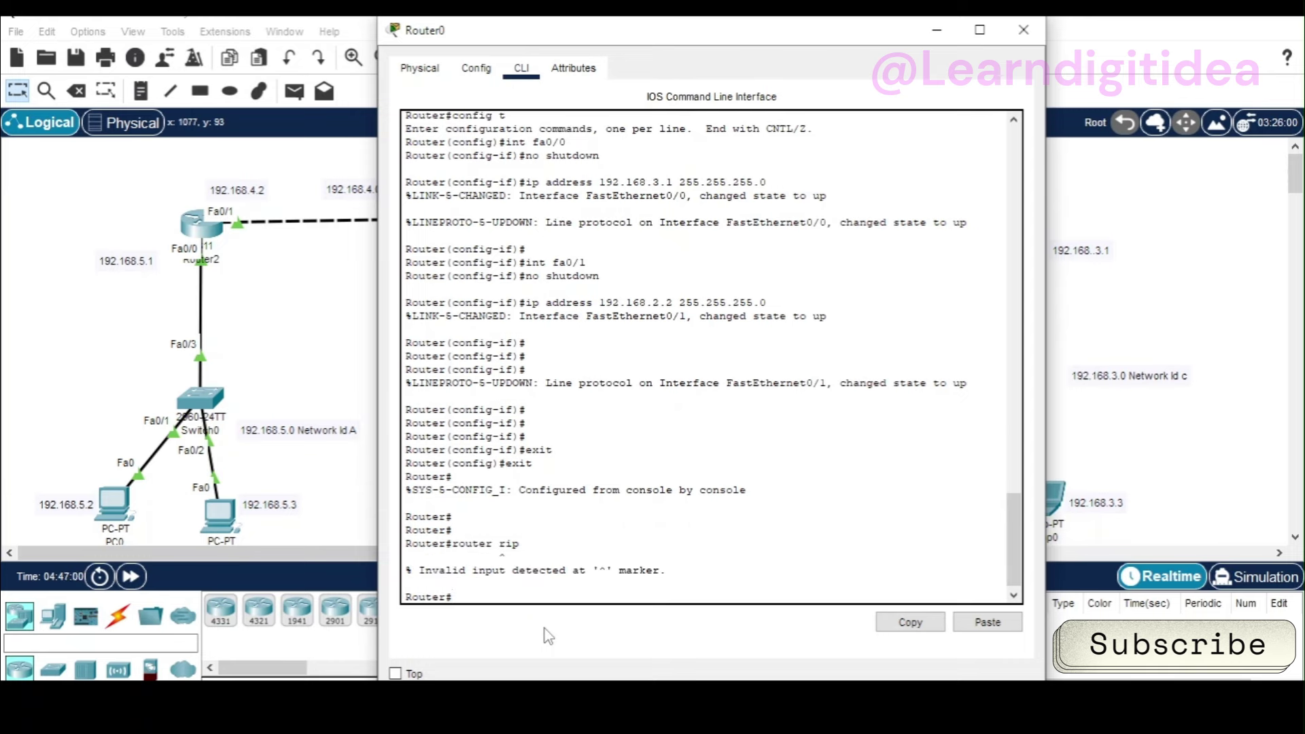
- Enter Router0's global configuration mode with config t and run router rip
text(config t)
key(Return)
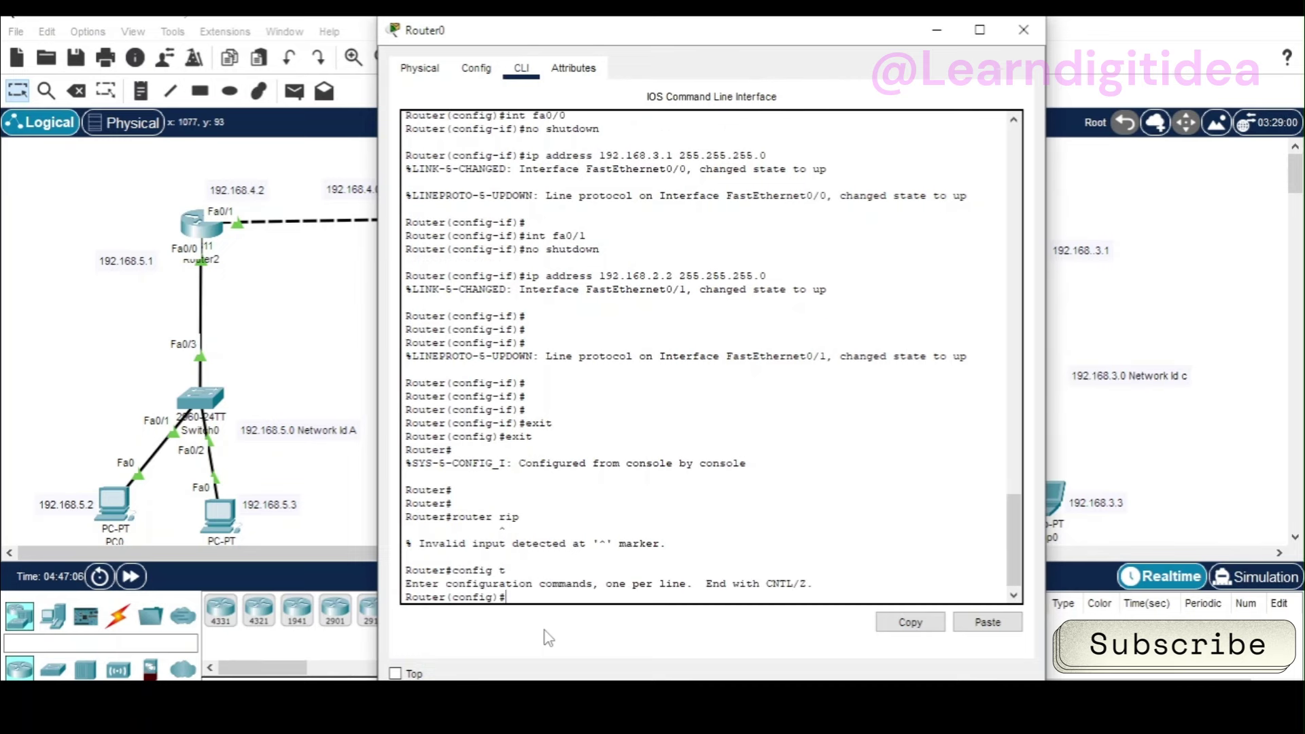
right_click(536, 607)
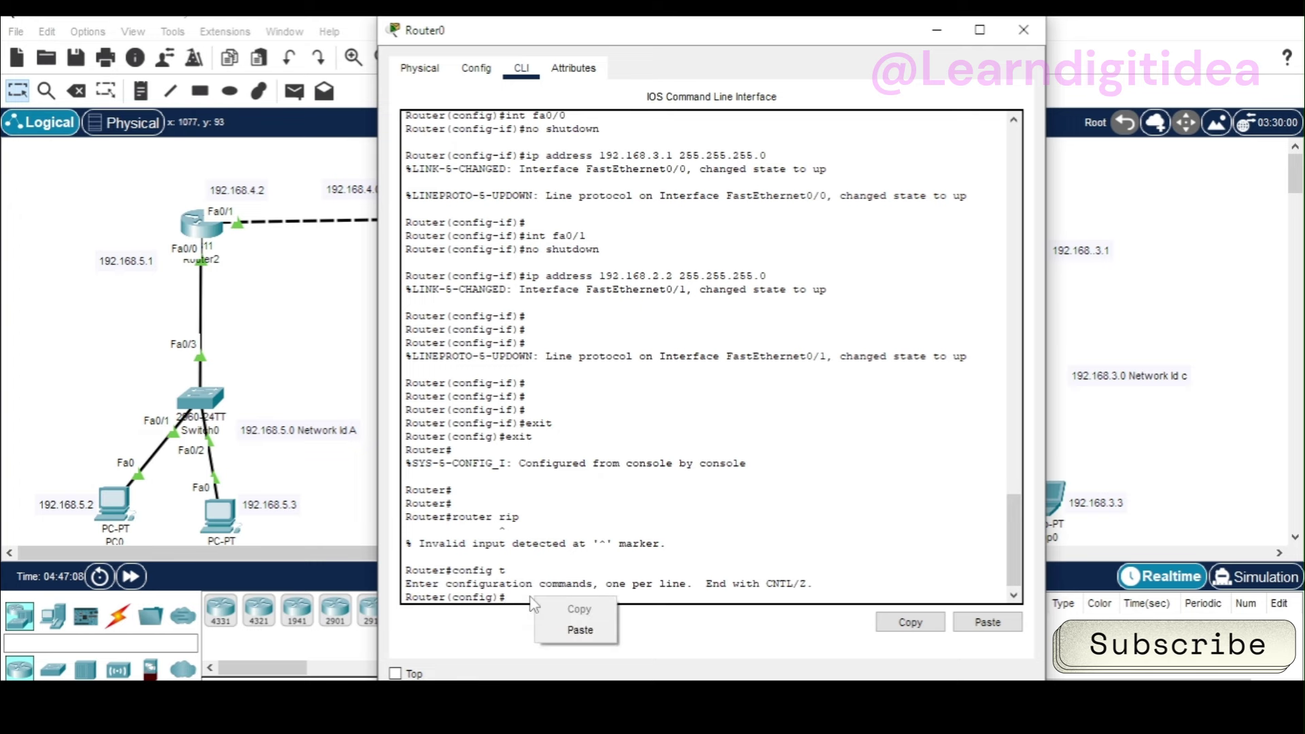
click(575, 627)
key(Return)
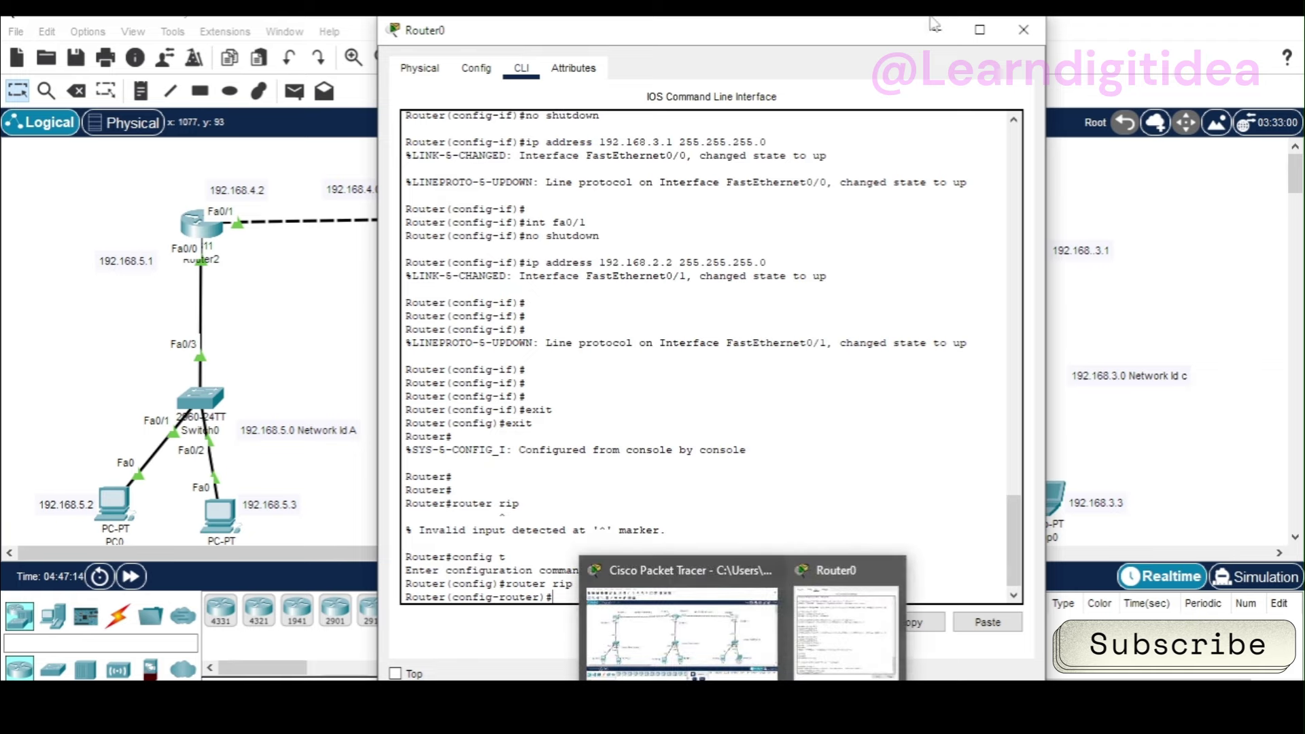
- Copy network 192.168.3.0 from the Router 0 block in Notepad and run it in Router0's RIP configuration
click(979, 30)
key(alt+Tab)
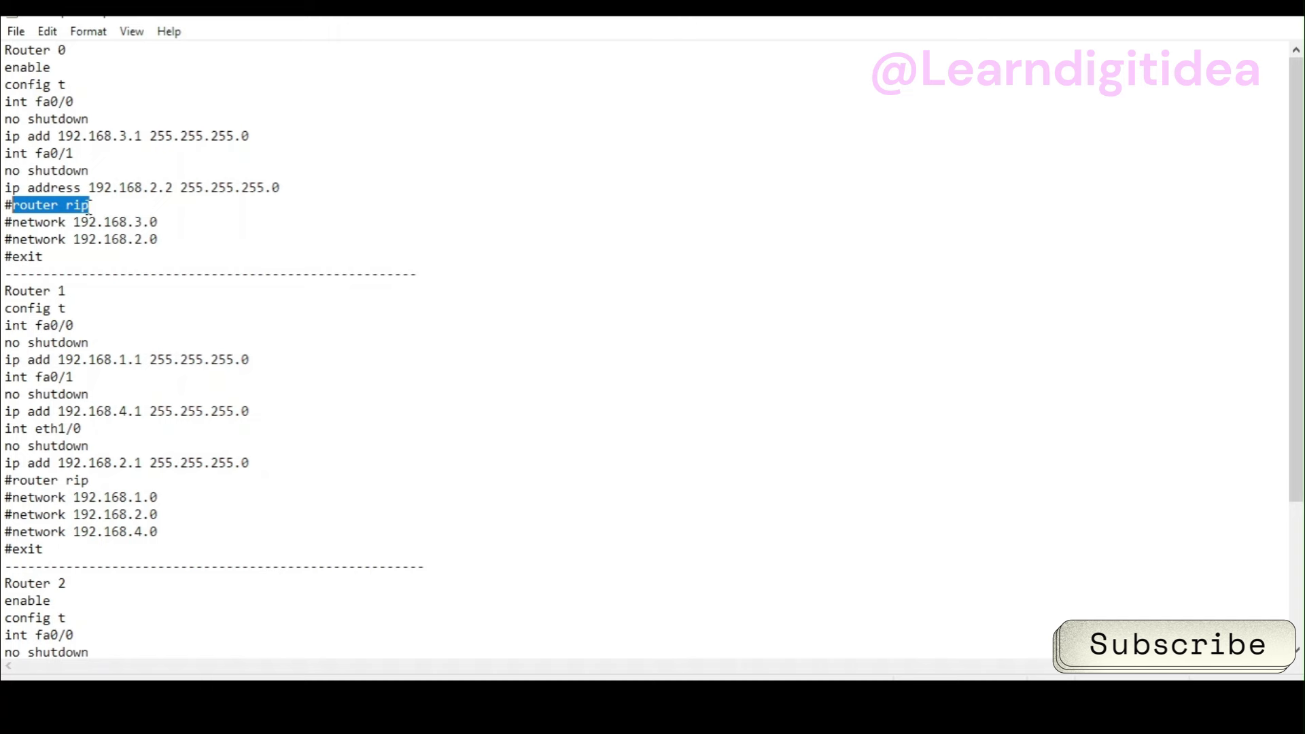
drag(162, 222, 15, 224)
key(ctrl+c)
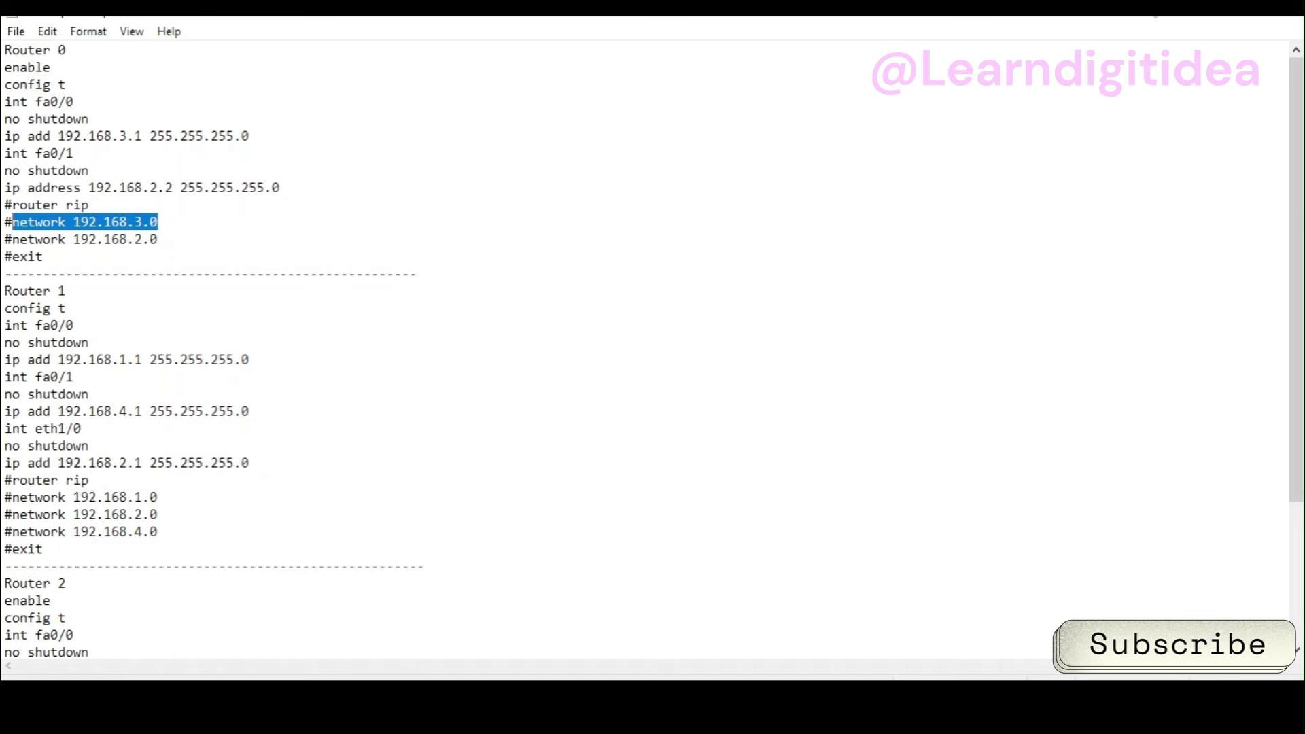
click(1190, 18)
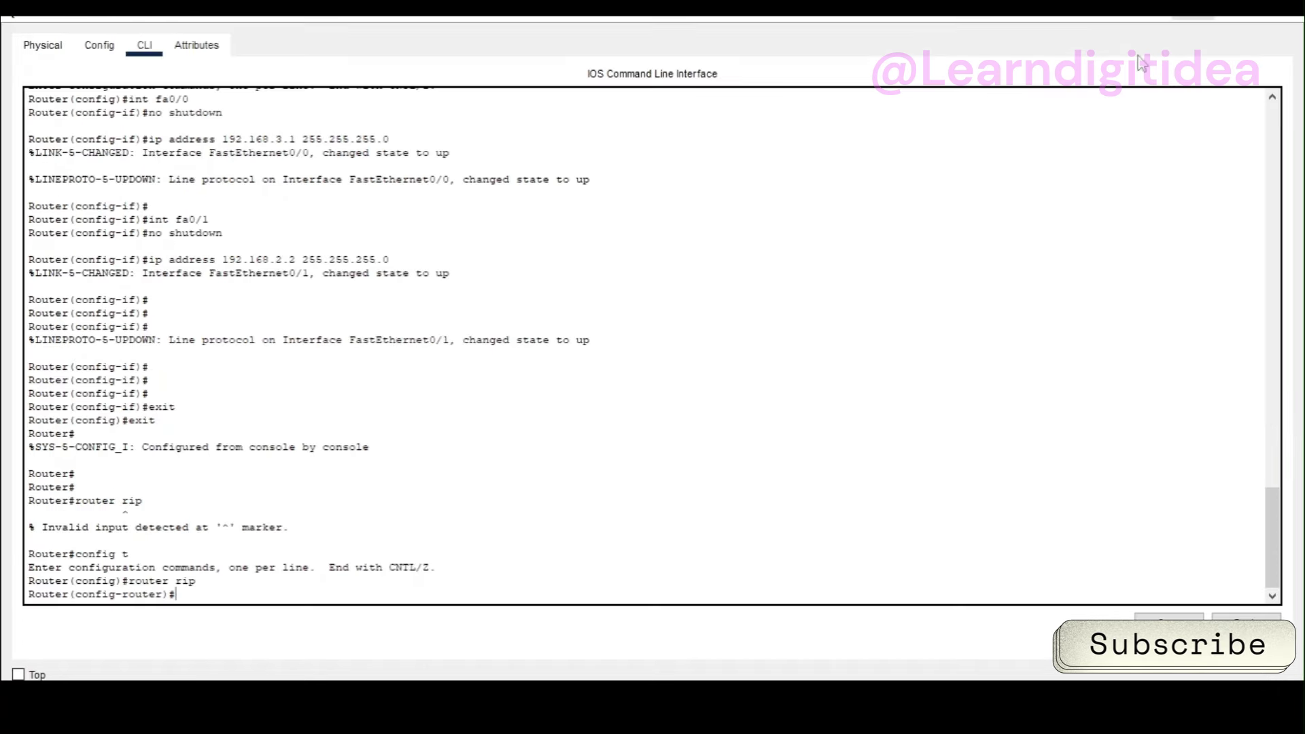
right_click(178, 595)
click(216, 626)
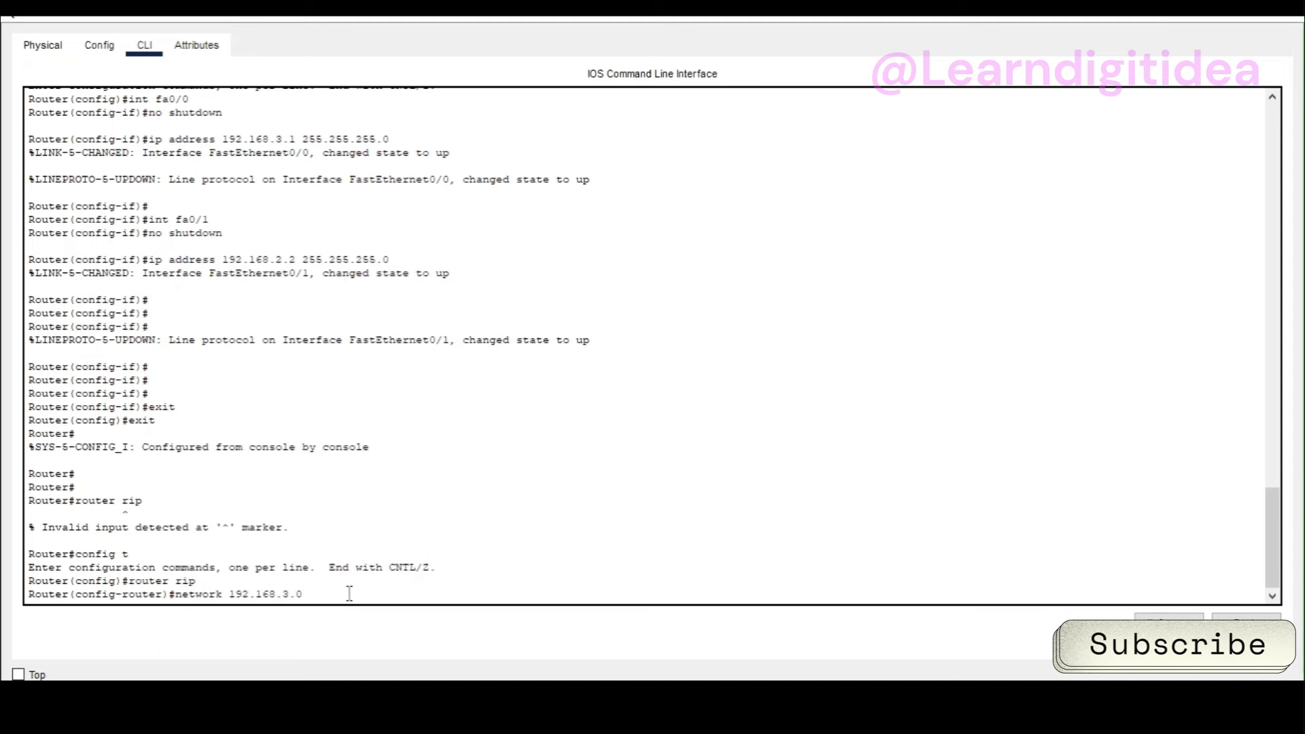
key(Return)
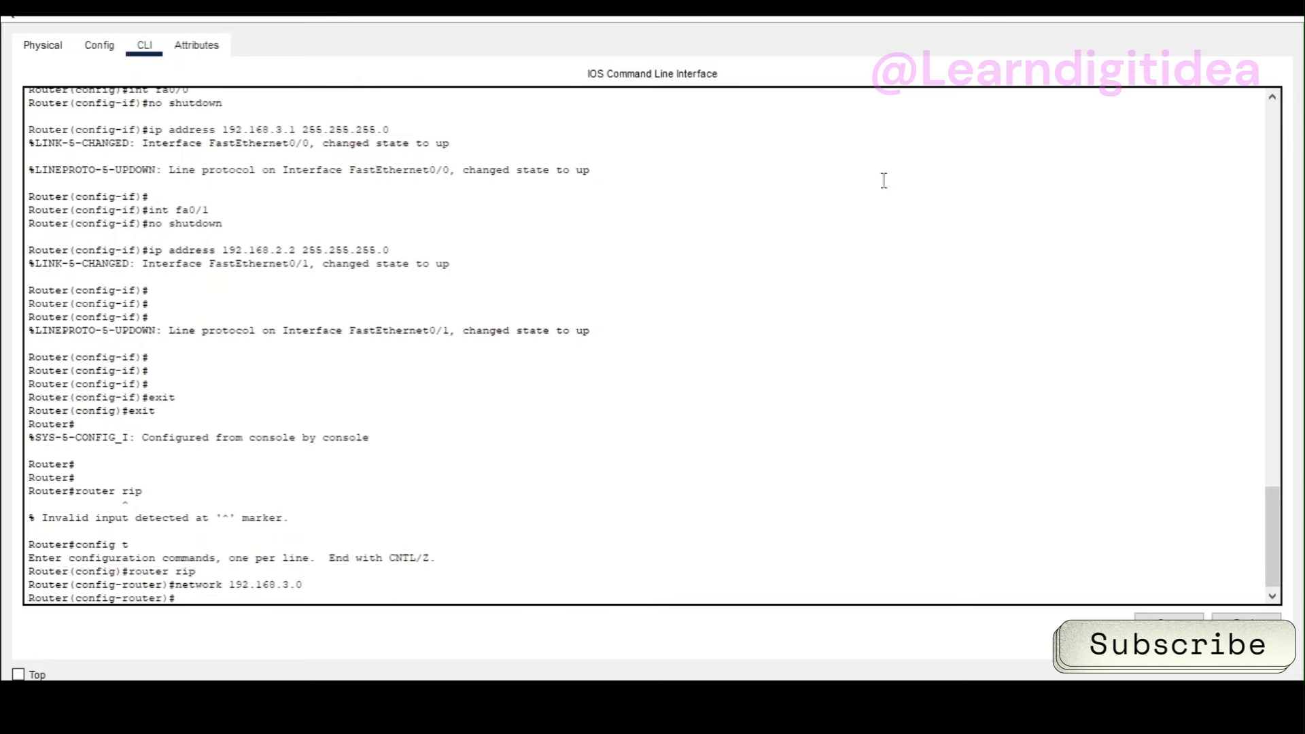
- Copy 192.168.2.0 from Notepad's Router 0 block without the network keyword and try to run it in Router0's RIP configuration
click(1193, 15)
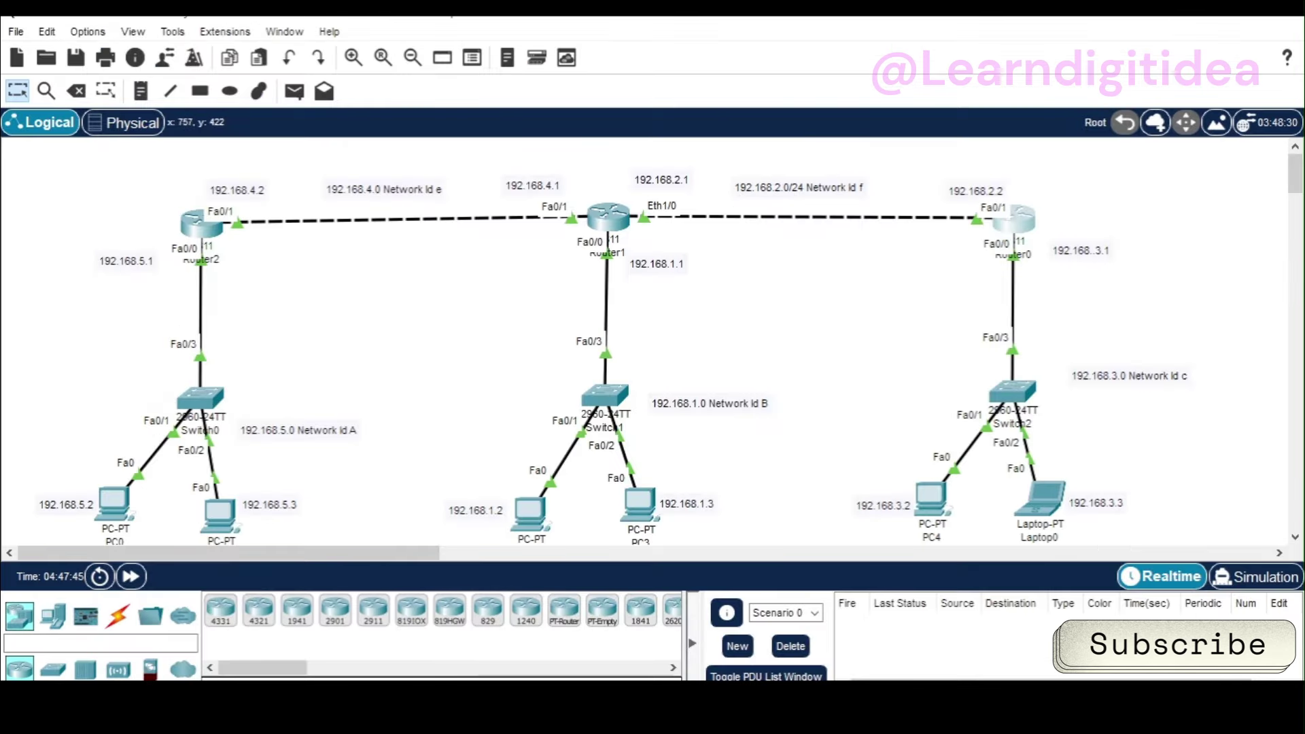
key(alt+Tab)
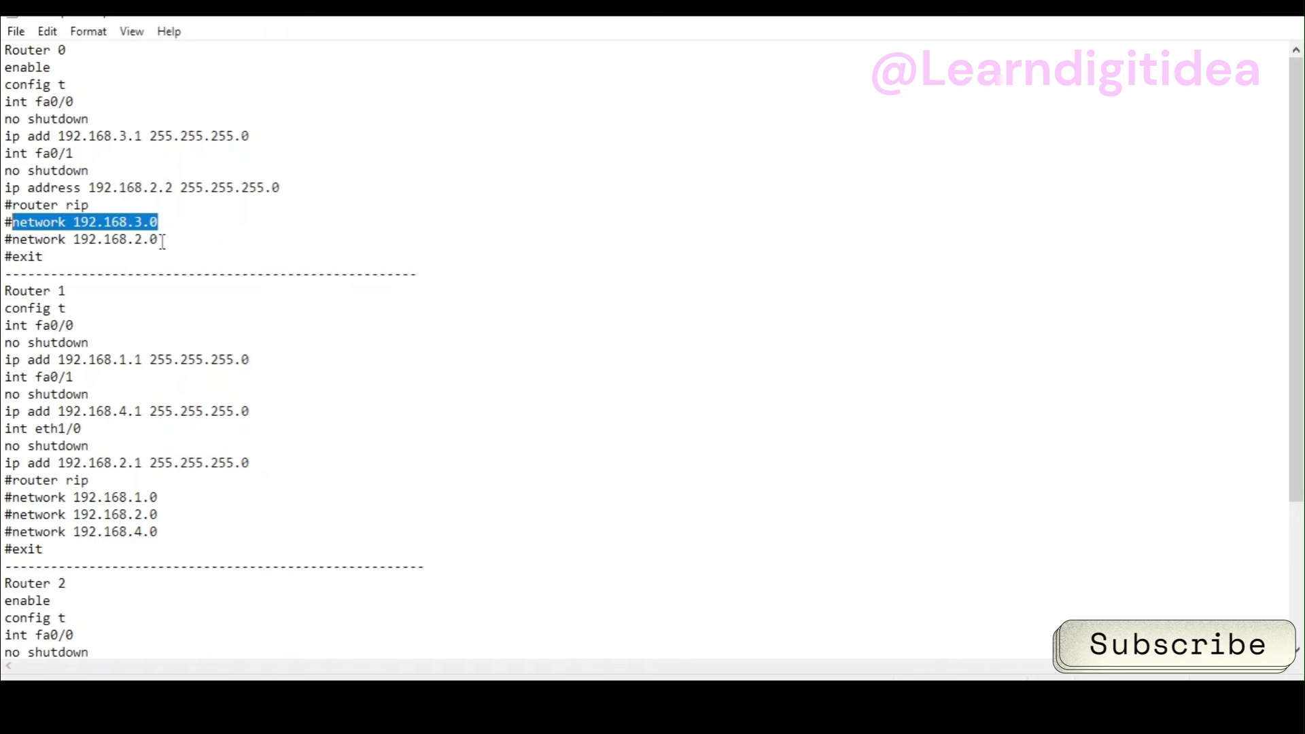
drag(163, 242, 70, 242)
key(ctrl+c)
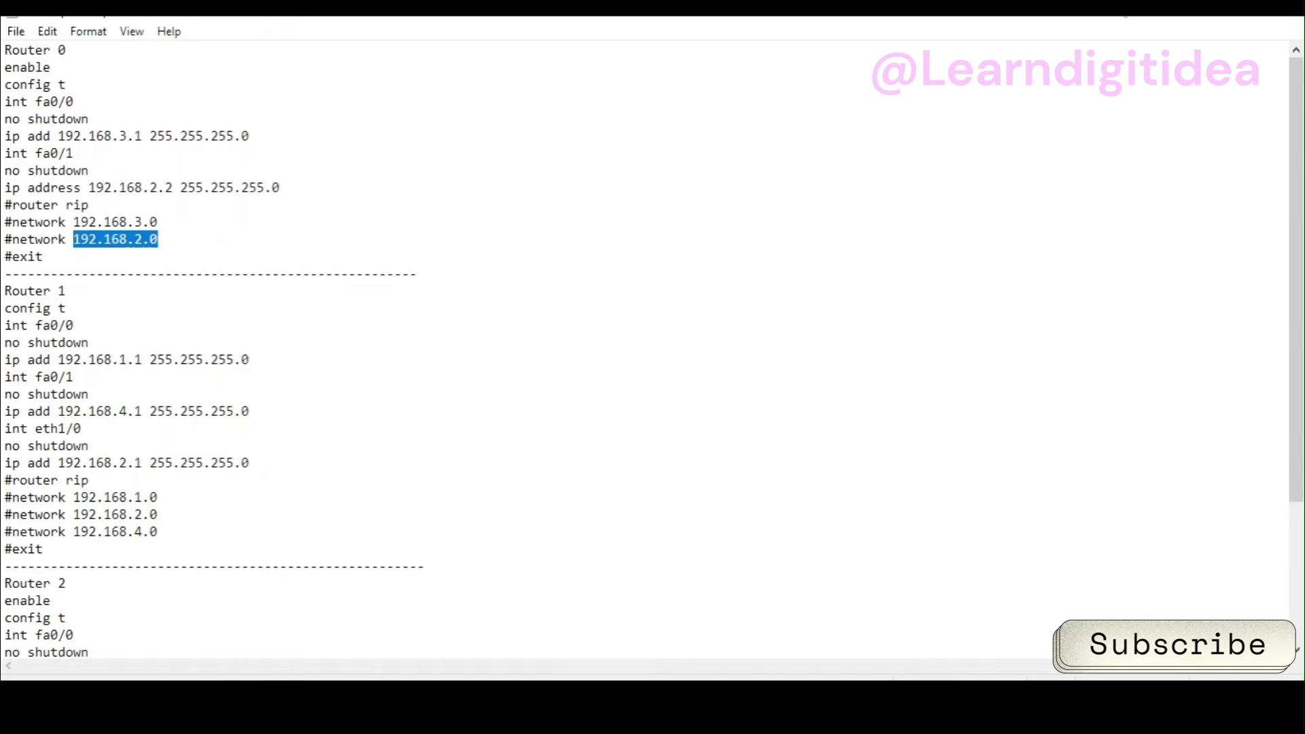
click(1193, 9)
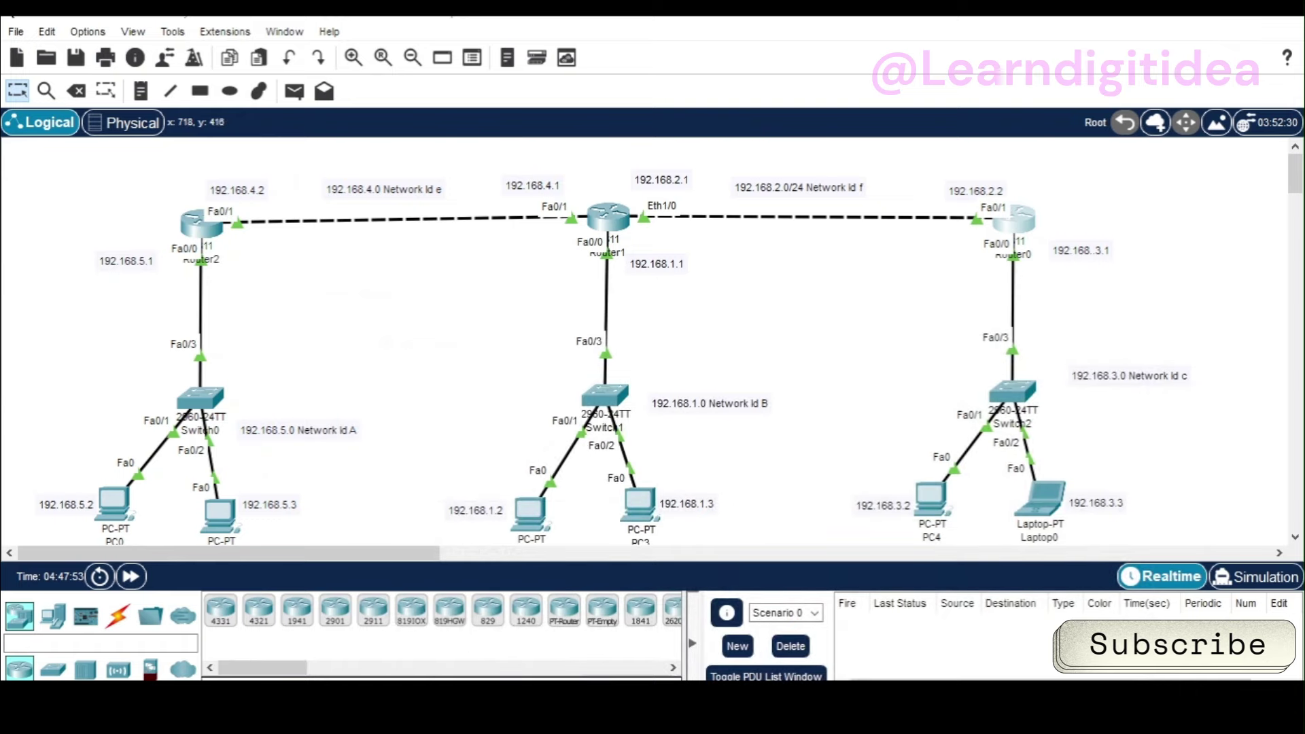
click(846, 622)
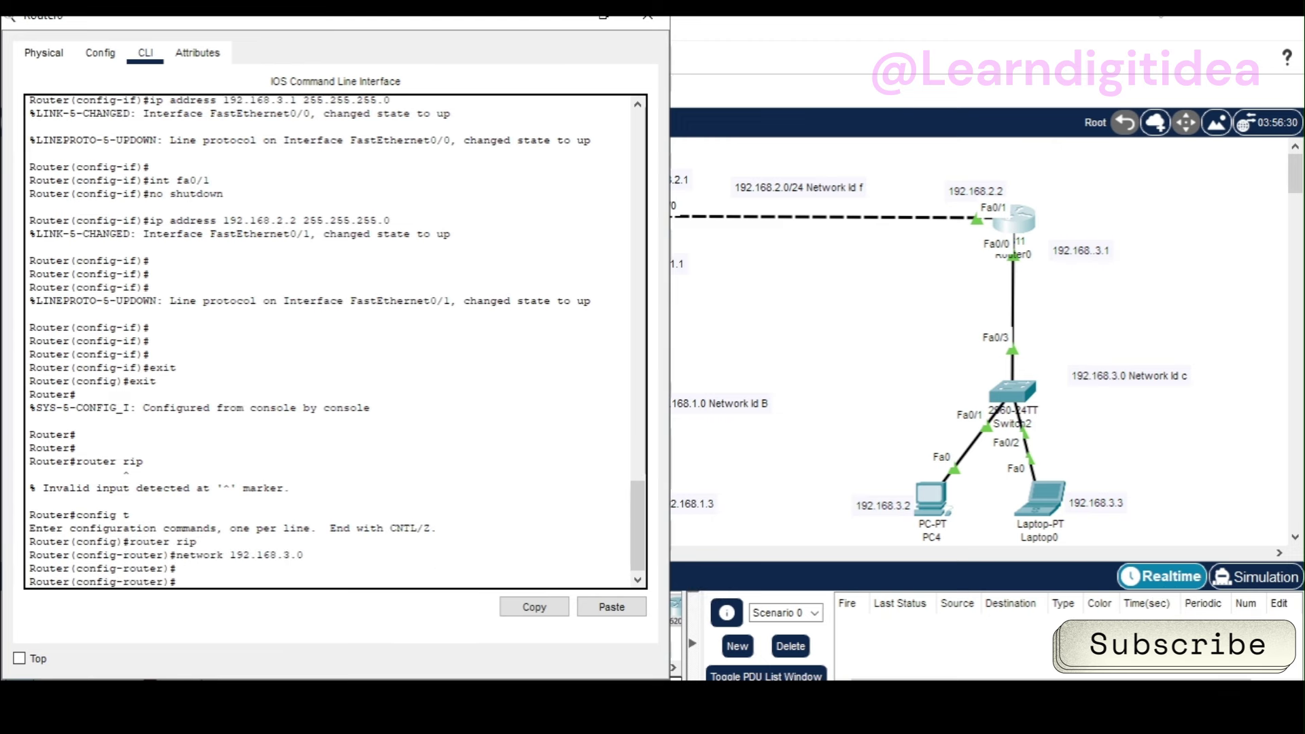
right_click(276, 573)
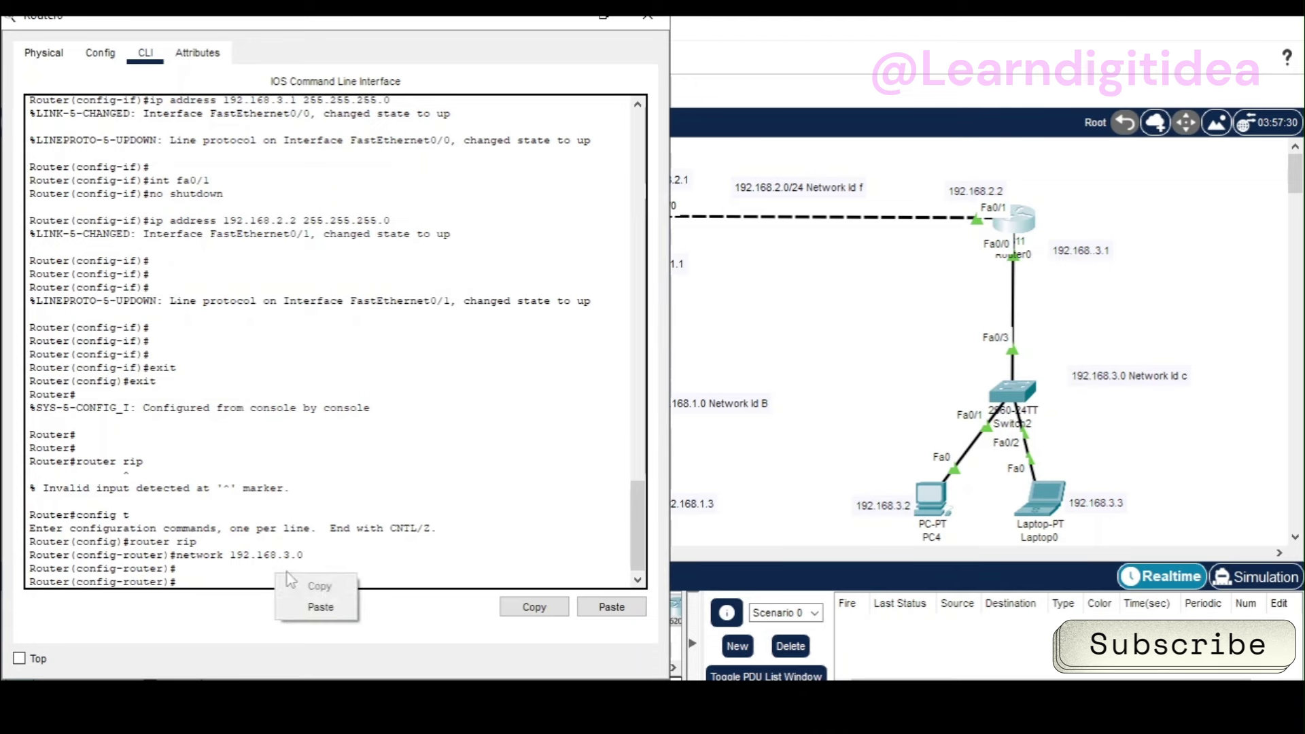
click(319, 603)
key(Return)
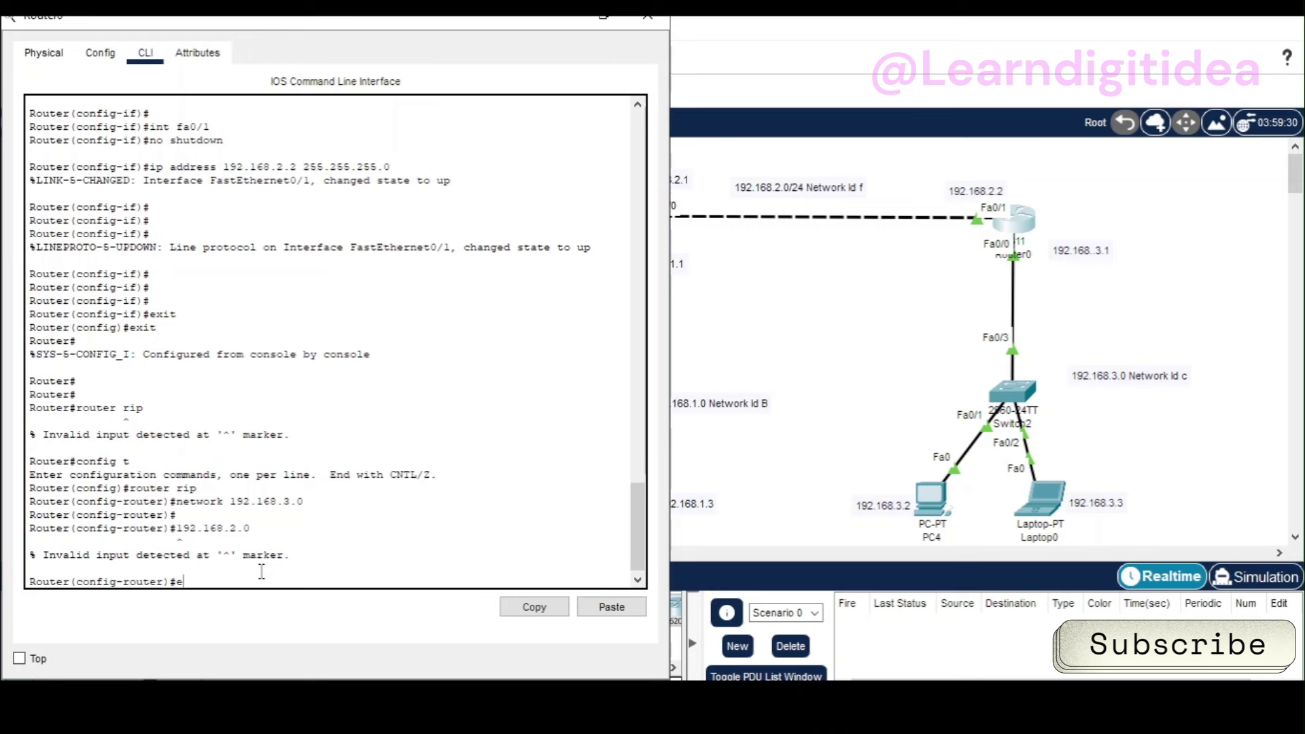
- Exit Router0's RIP and global configuration modes and close the Router0 window
text(exit)
key(Return)
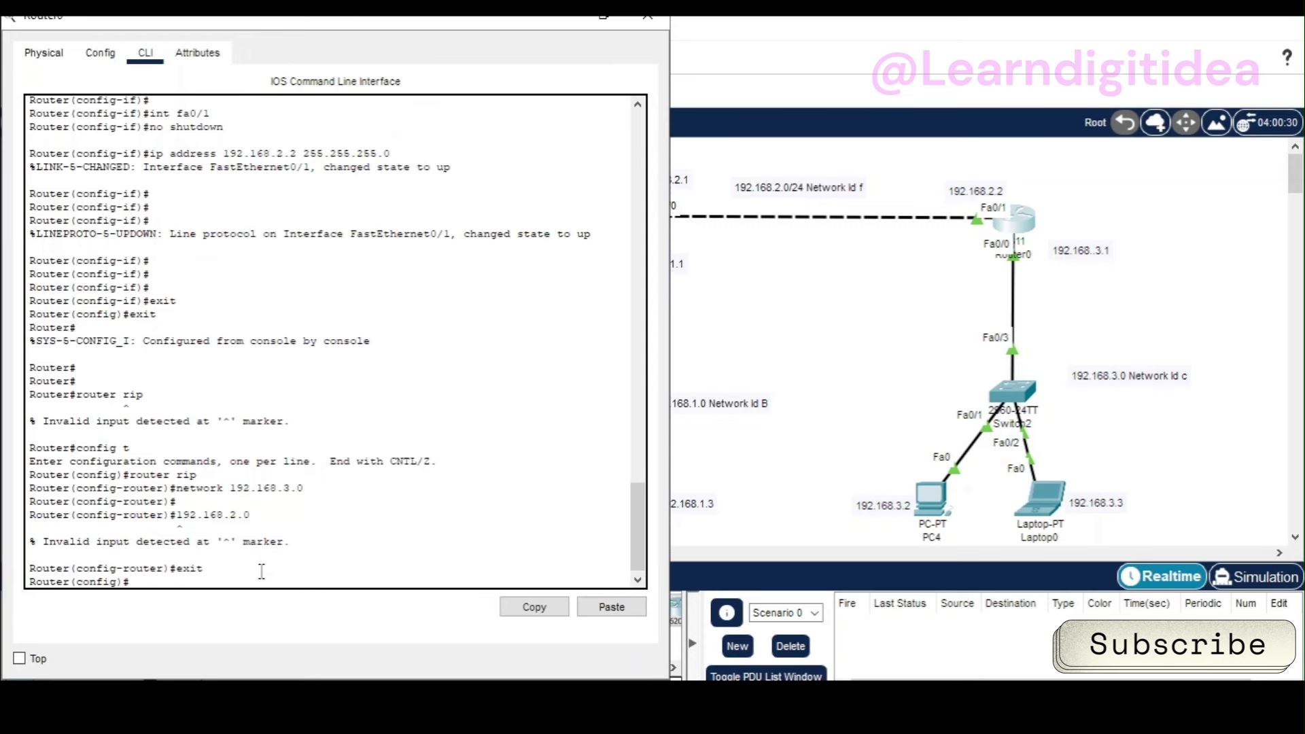
text(exit)
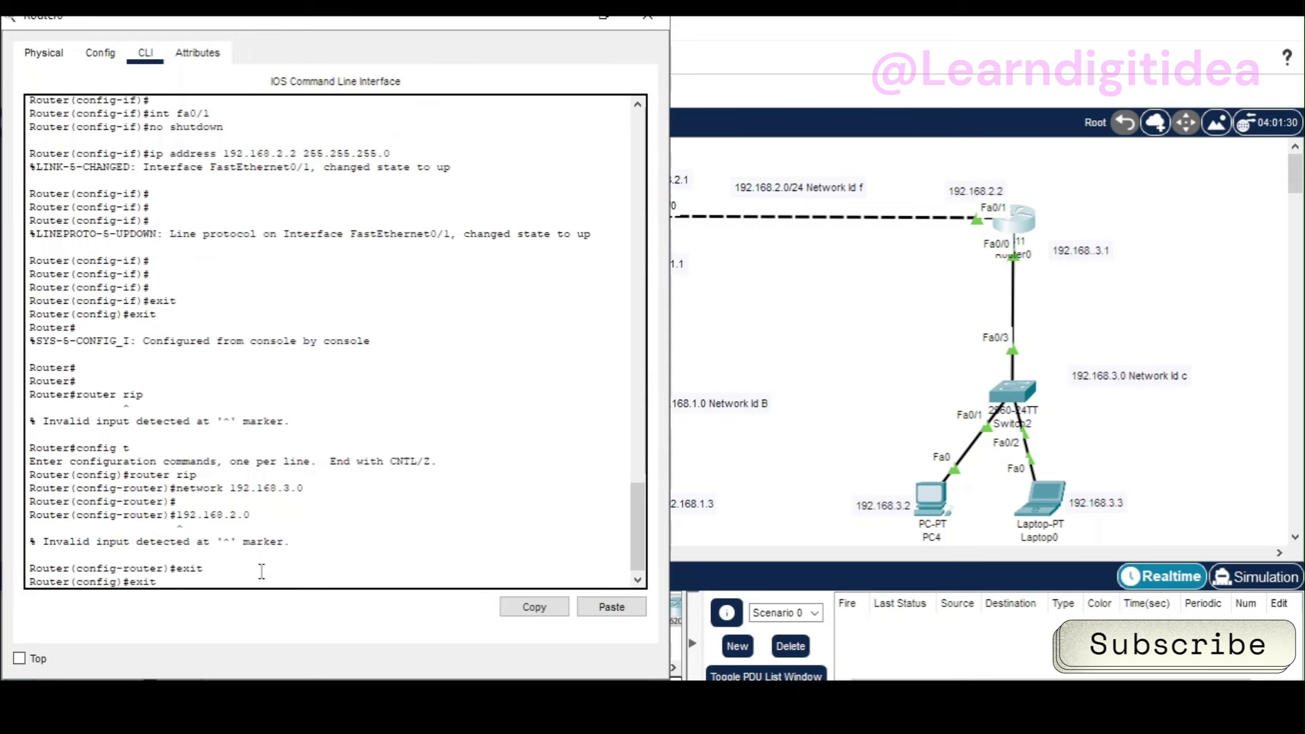
key(Return)
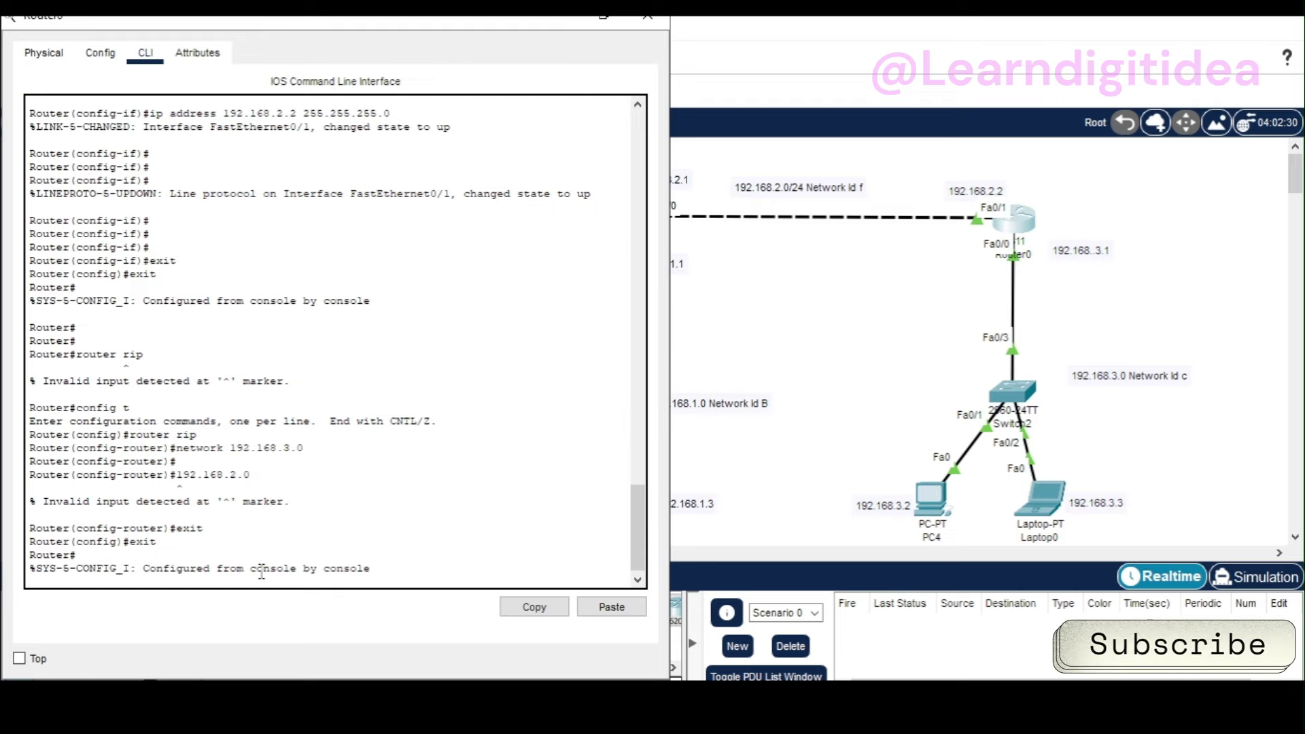
click(647, 15)
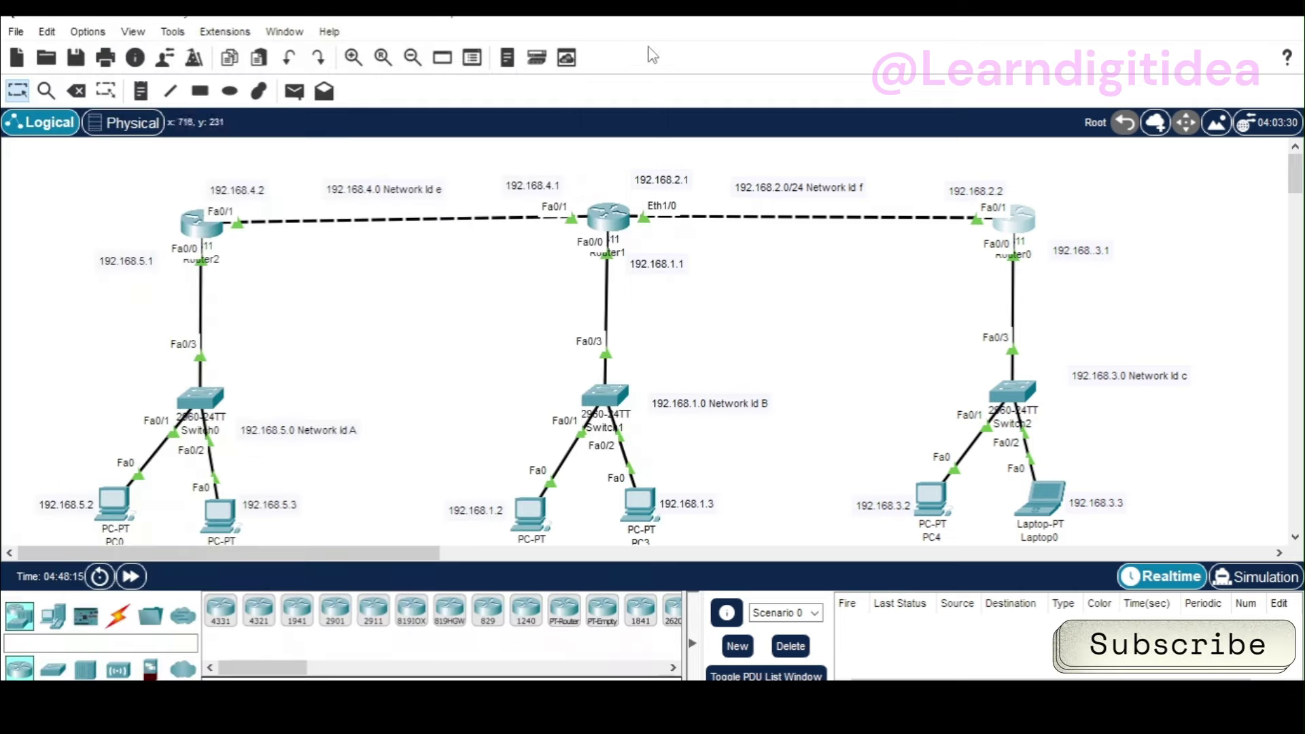
- Open Router1's CLI and exit from interface configuration back to privileged EXEC mode
click(608, 217)
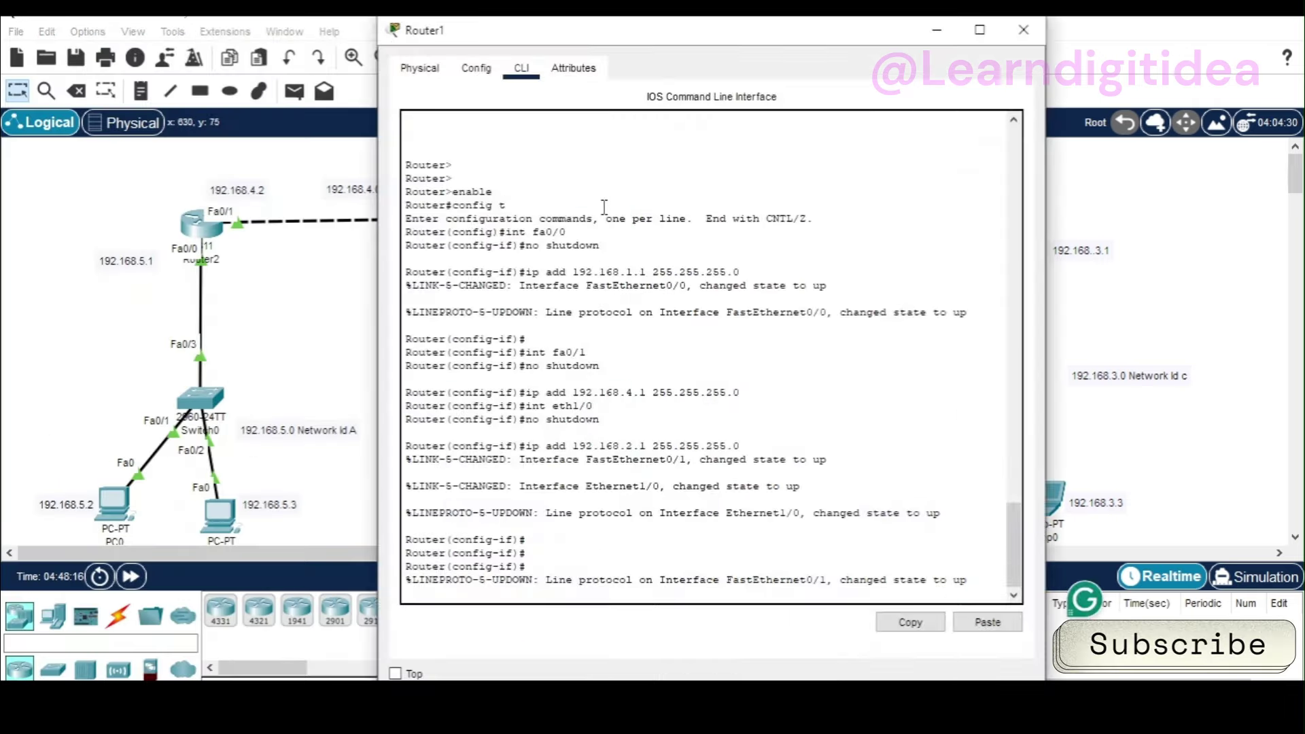
key(Return)
key(Return)
key(Return)
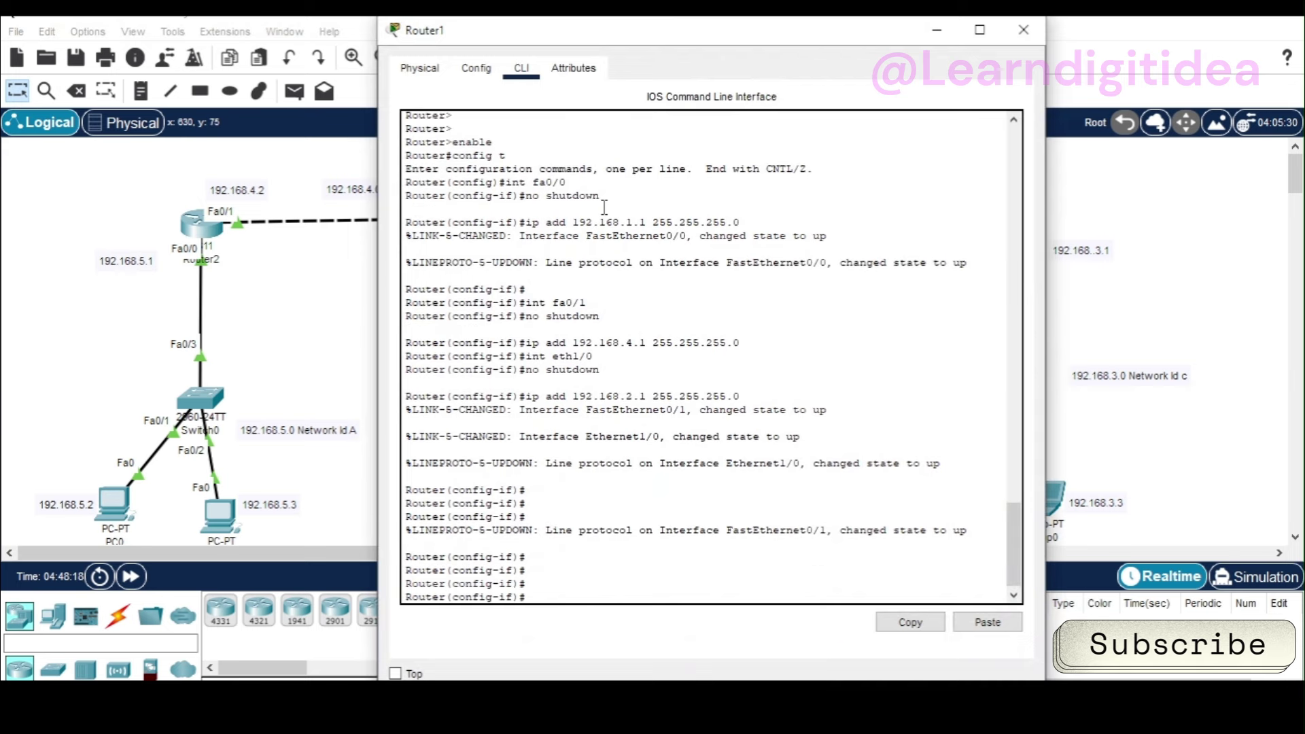
text(exit)
key(Return)
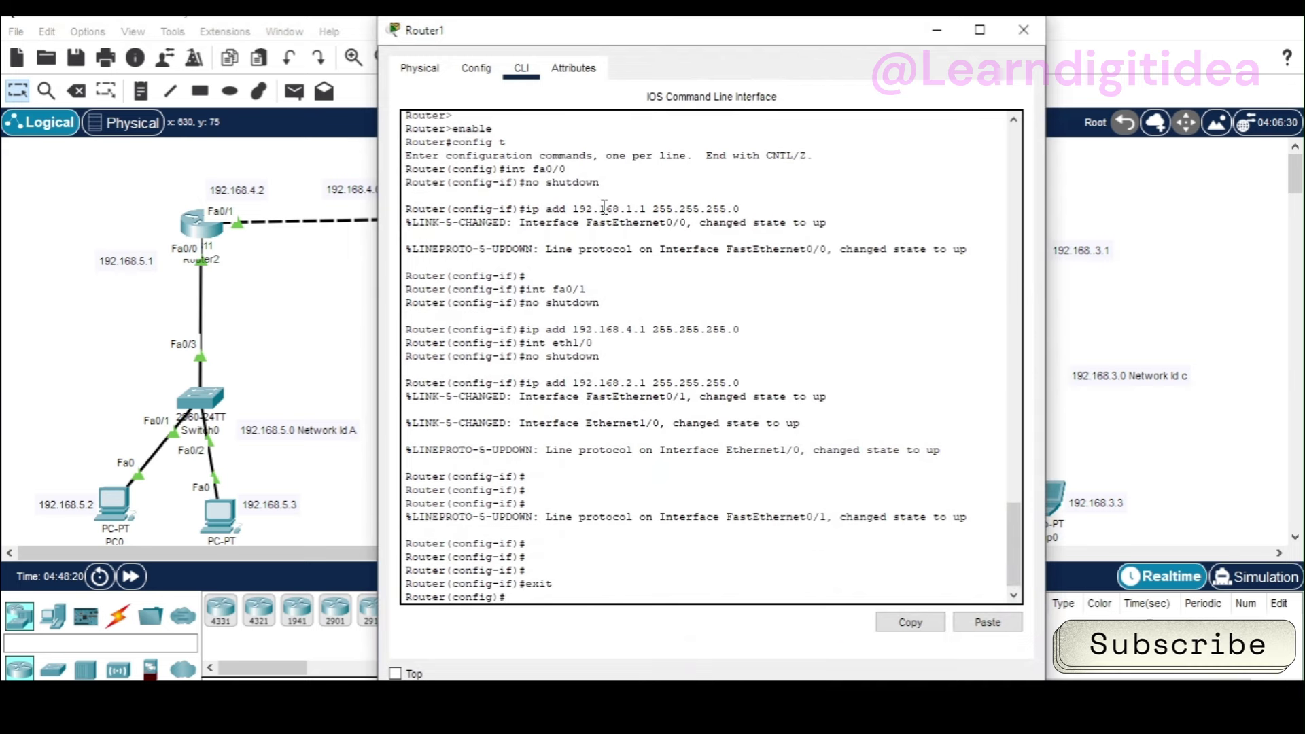
text(exit)
key(Return)
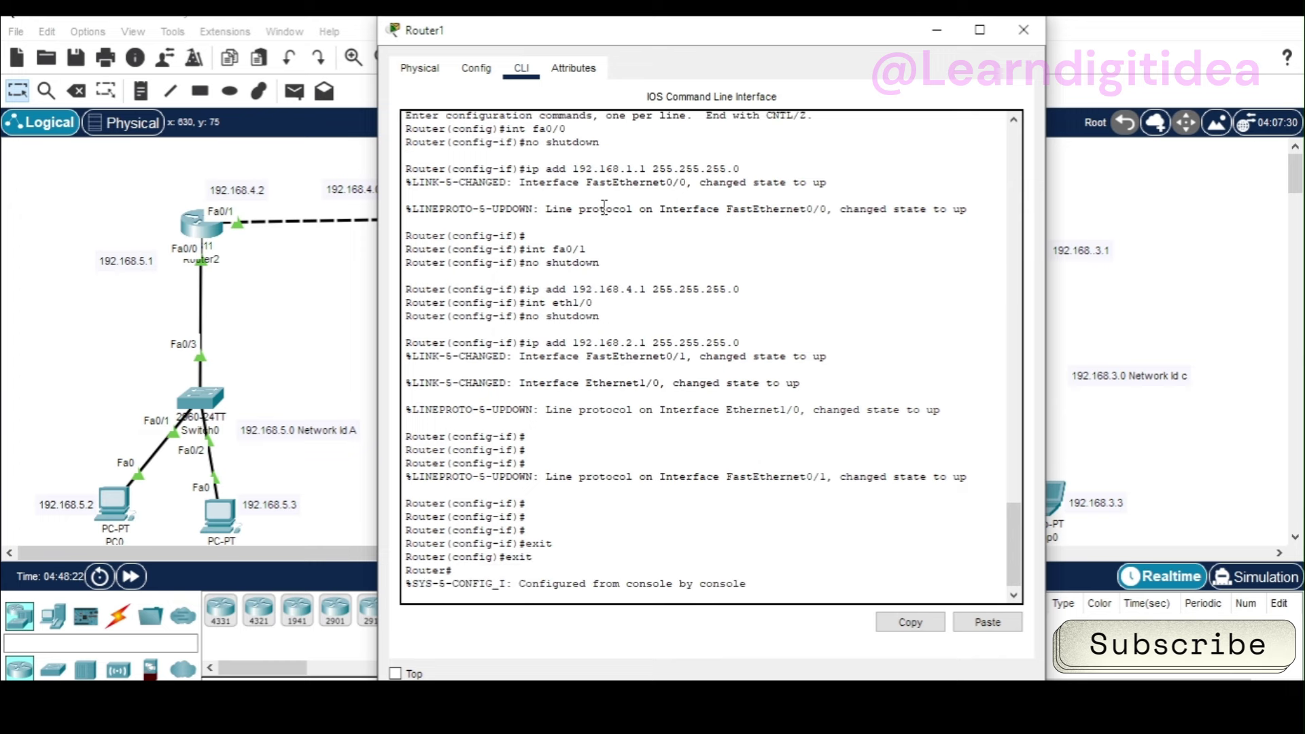
key(Return)
key(Return)
key(Return)
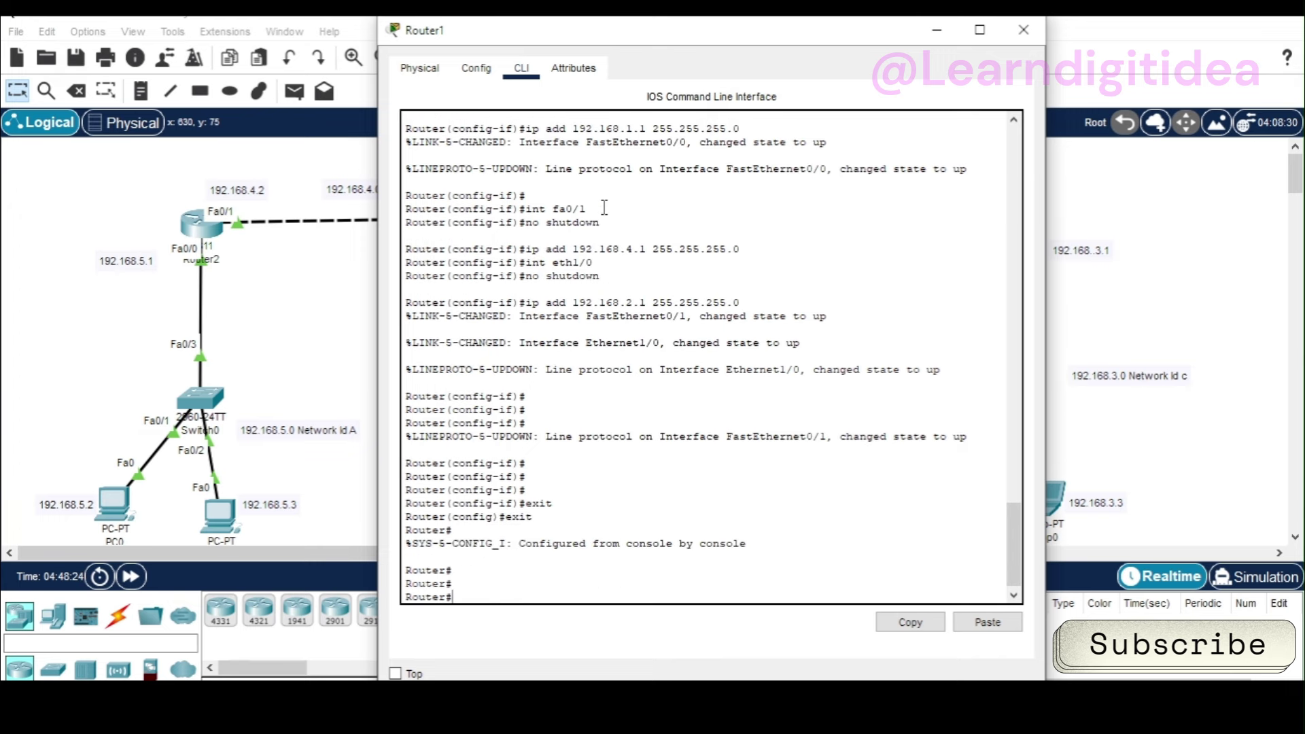
- Enter global configuration mode on Router1 with config t and start RIP configuration with router rip
text(congig)
text( fig t)
key(Return)
key(Return)
key(Return)
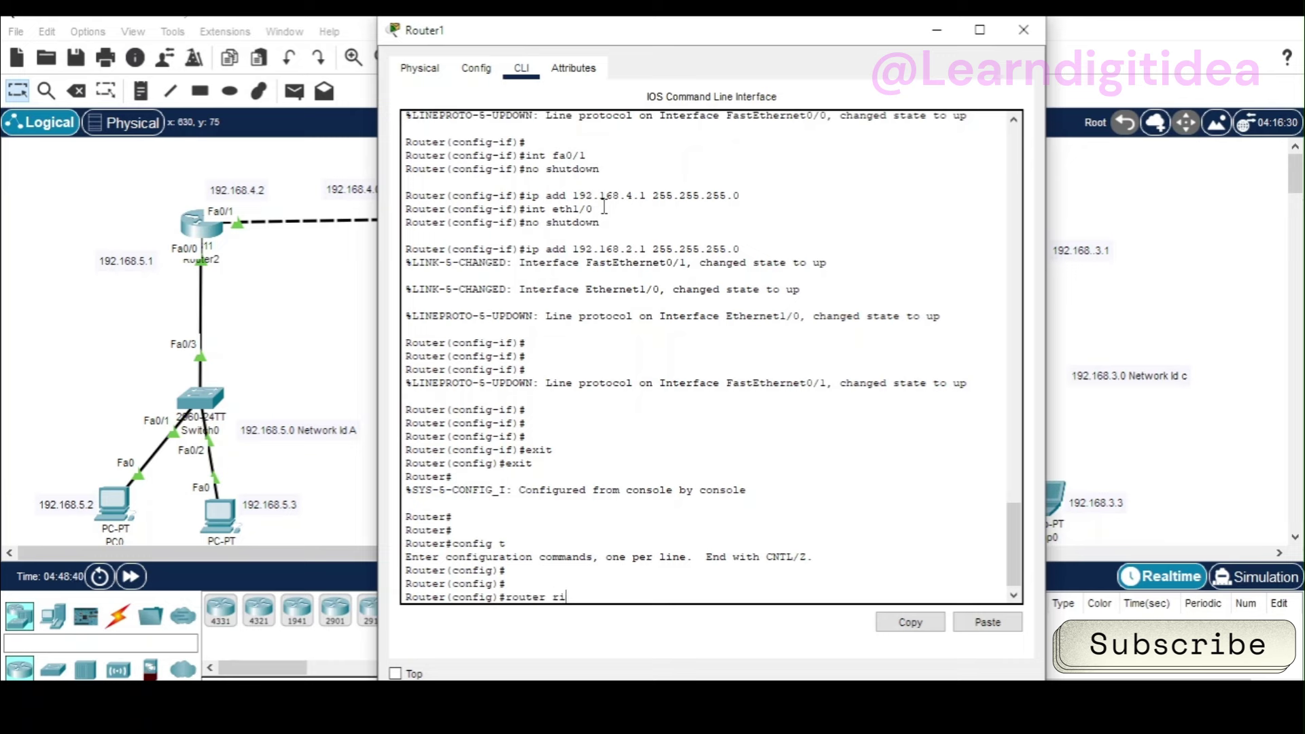
key(Return)
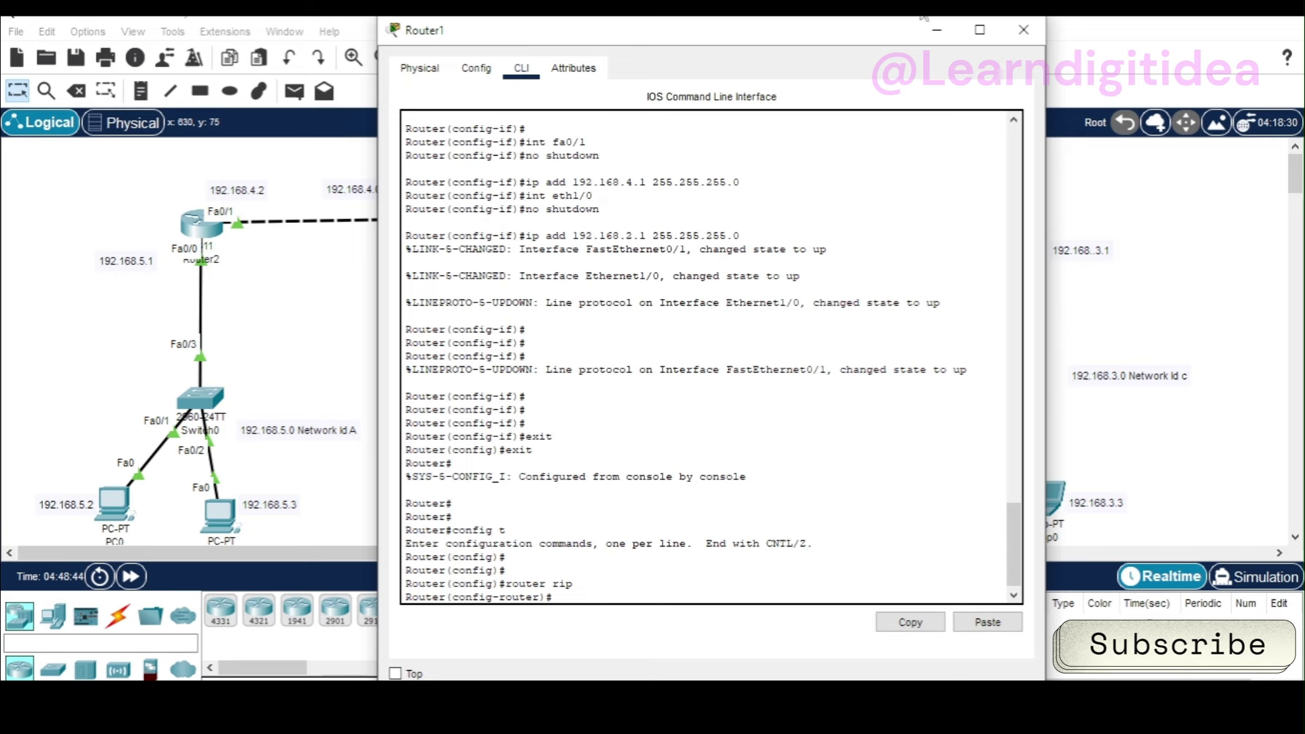
- Copy network 192.168.1.0 from the Router 1 block in Notepad and run it in Router1's RIP configuration
click(937, 30)
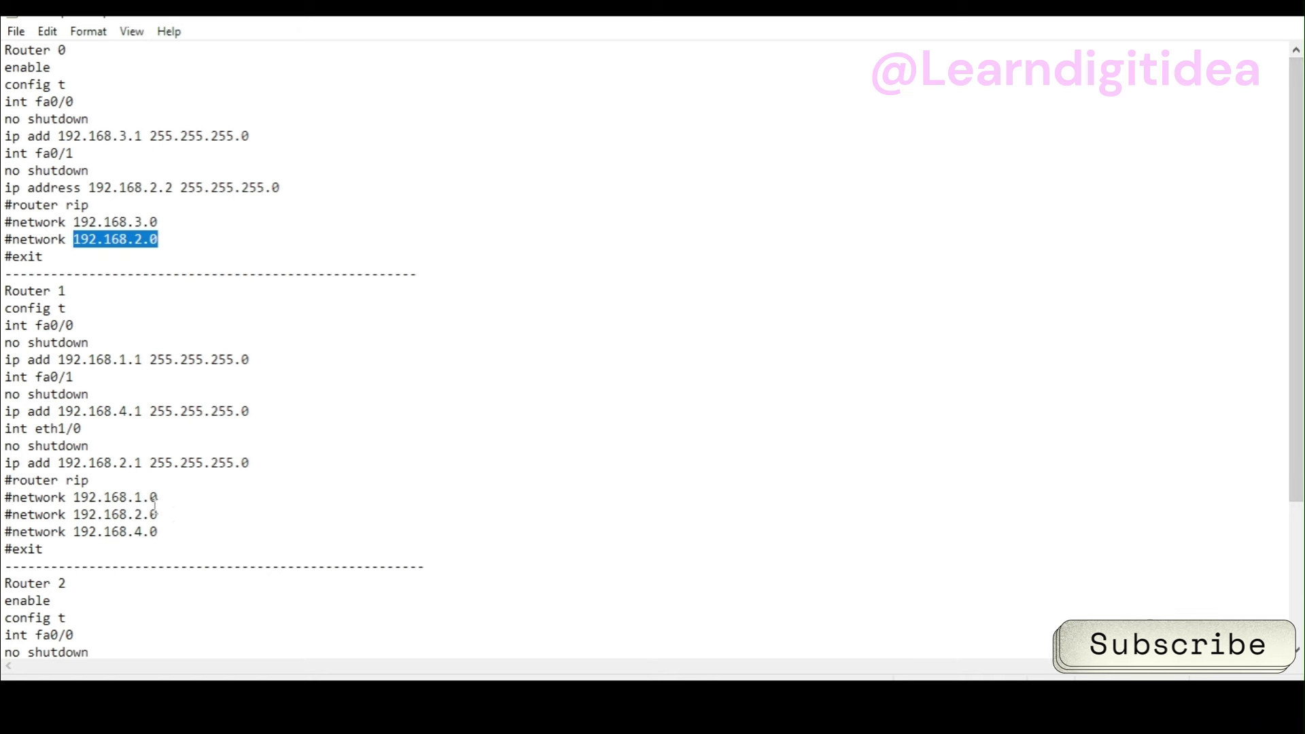
drag(156, 500, 23, 501)
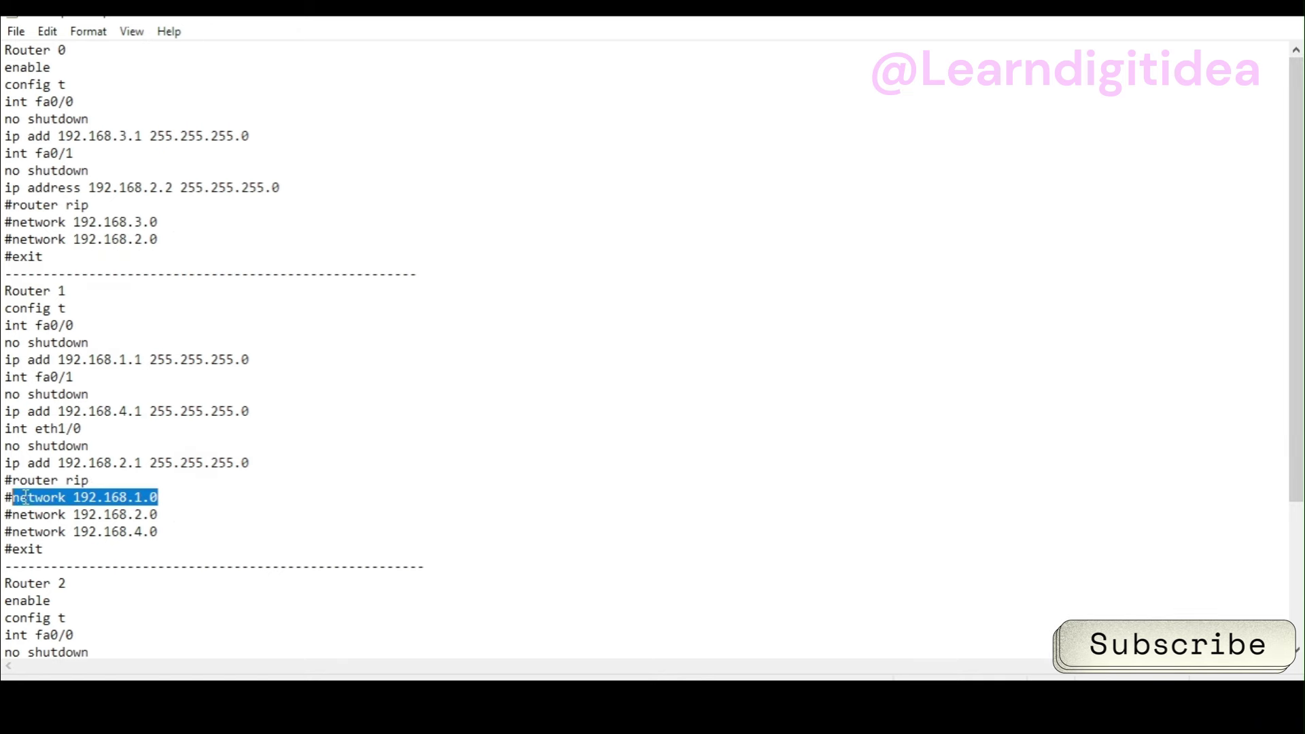
right_click(25, 497)
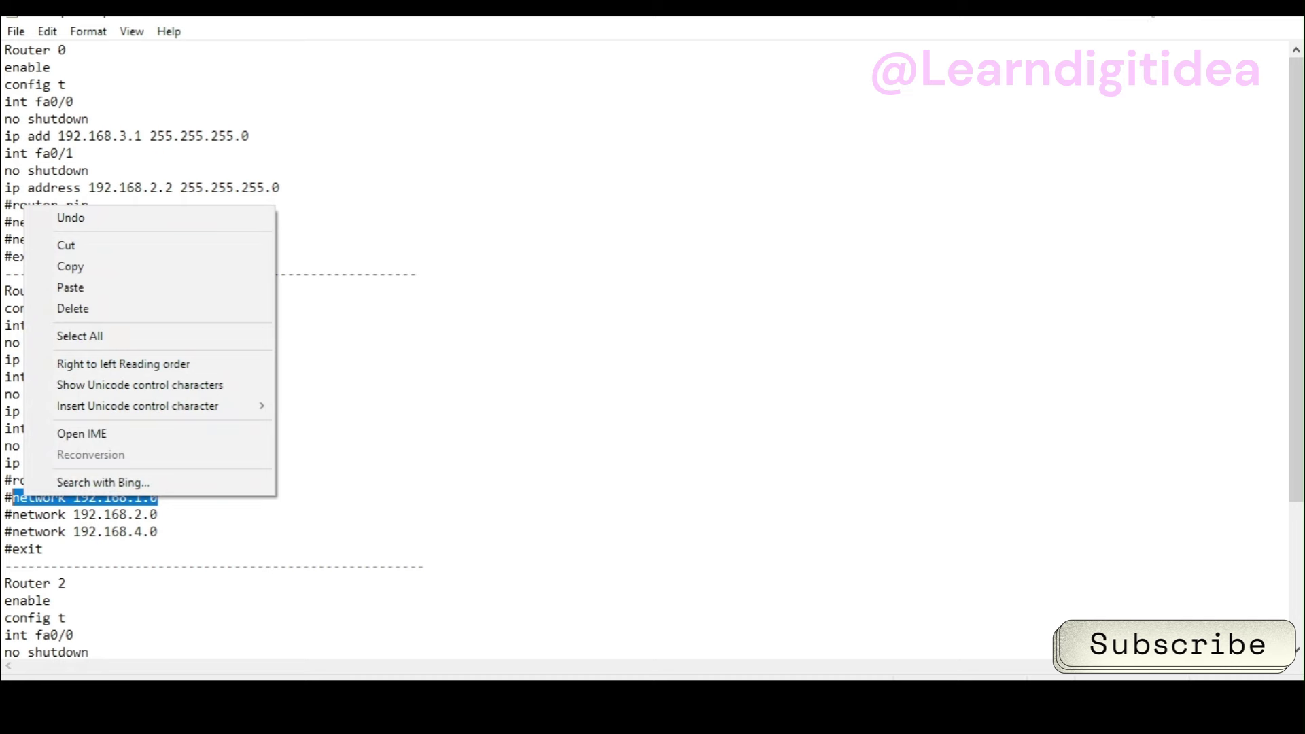
click(97, 271)
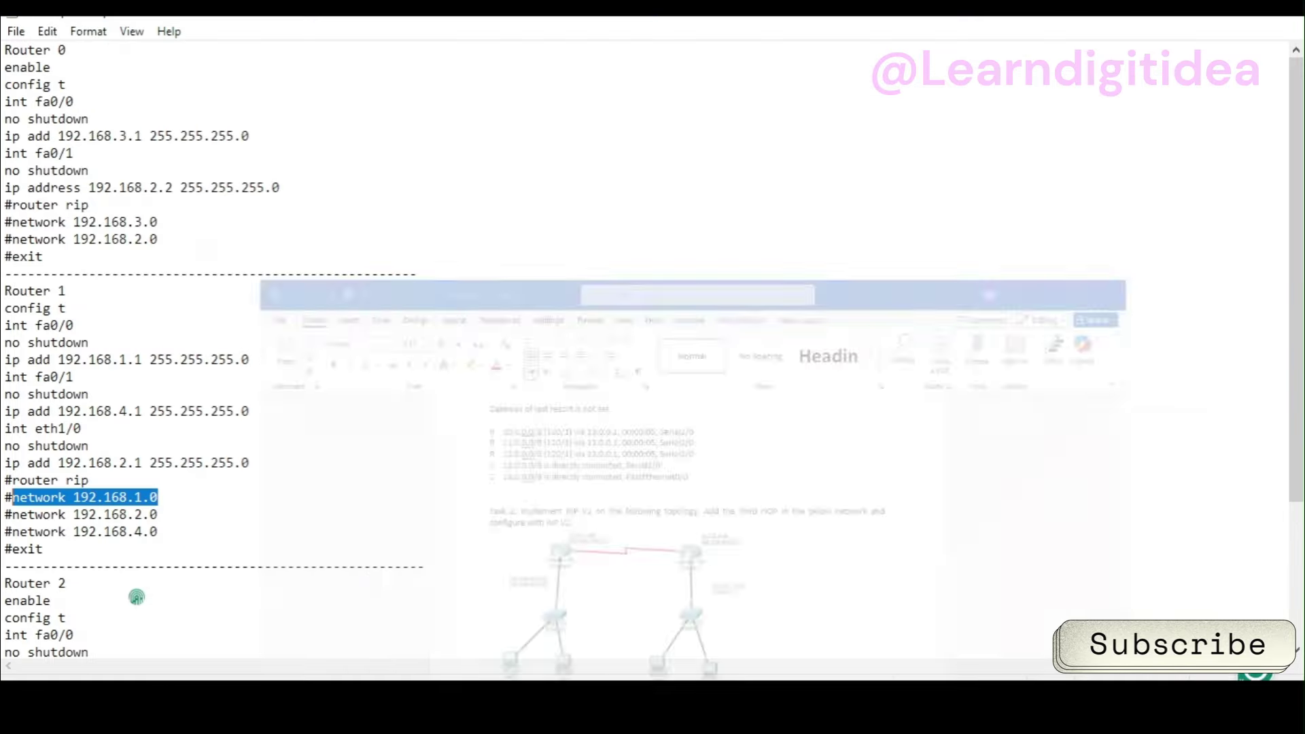
mouse_move(691, 673)
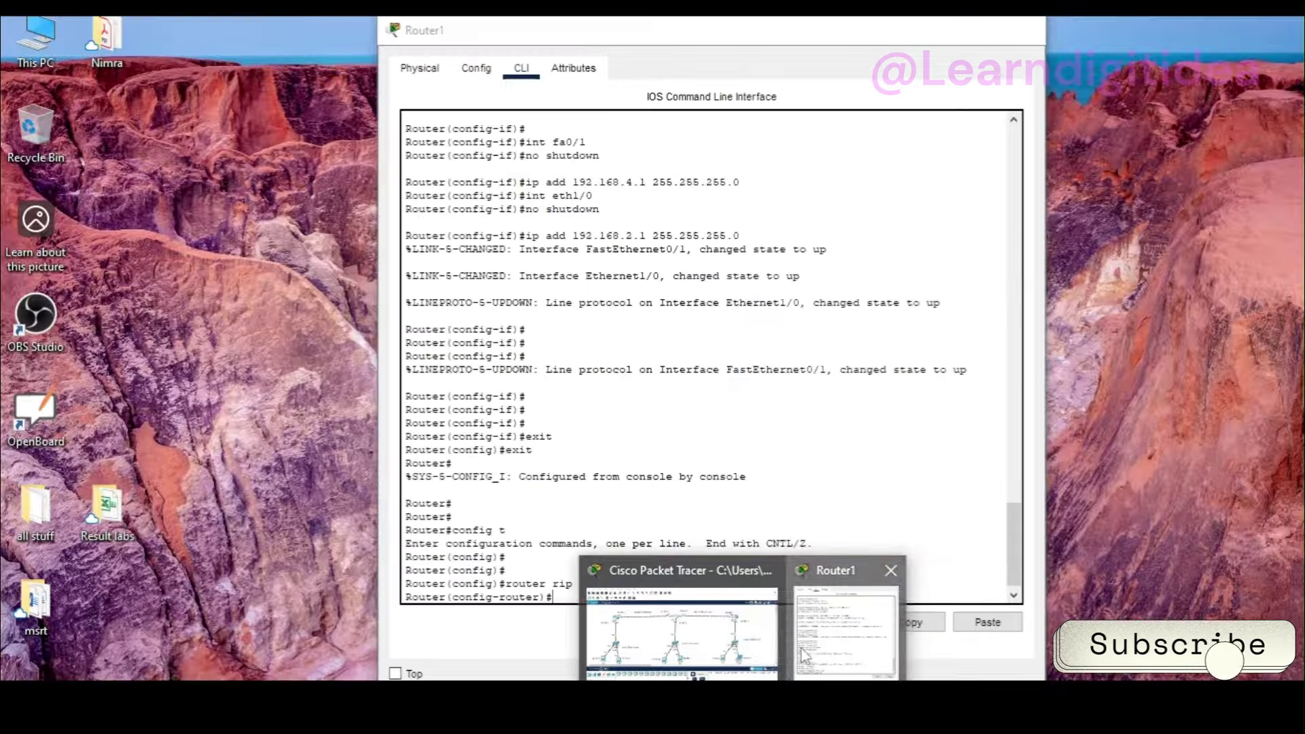
click(845, 633)
right_click(564, 597)
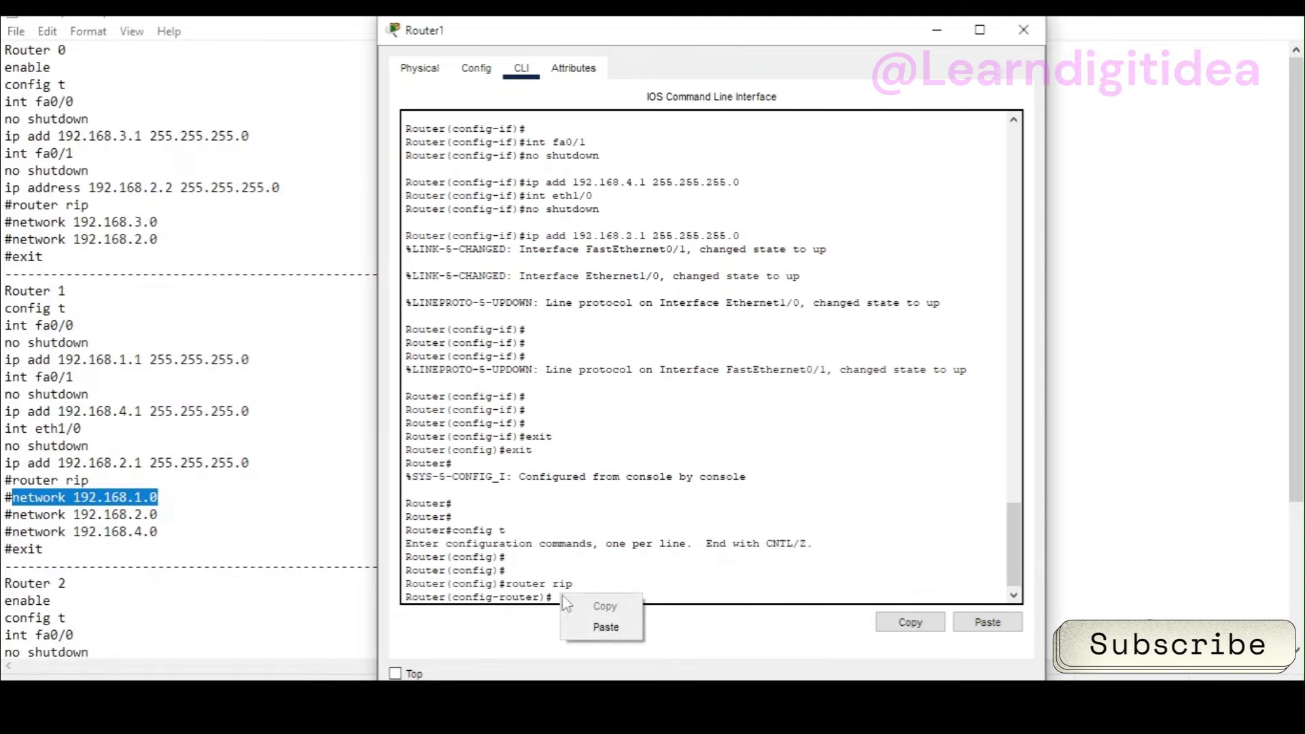
click(599, 623)
key(Return)
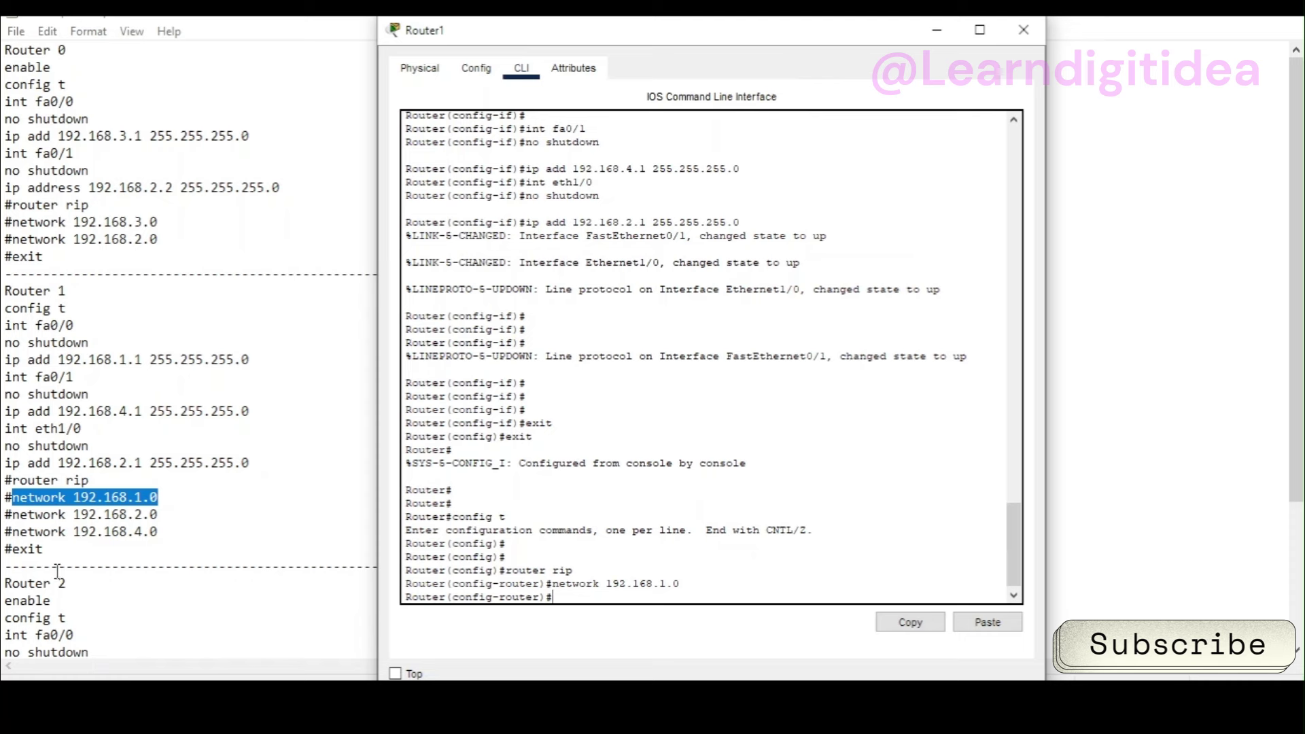
- Copy network 192.168.2.0 from Notepad's Router 1 block and run it in Router1's RIP configuration
drag(159, 518, 14, 518)
key(ctrl+c)
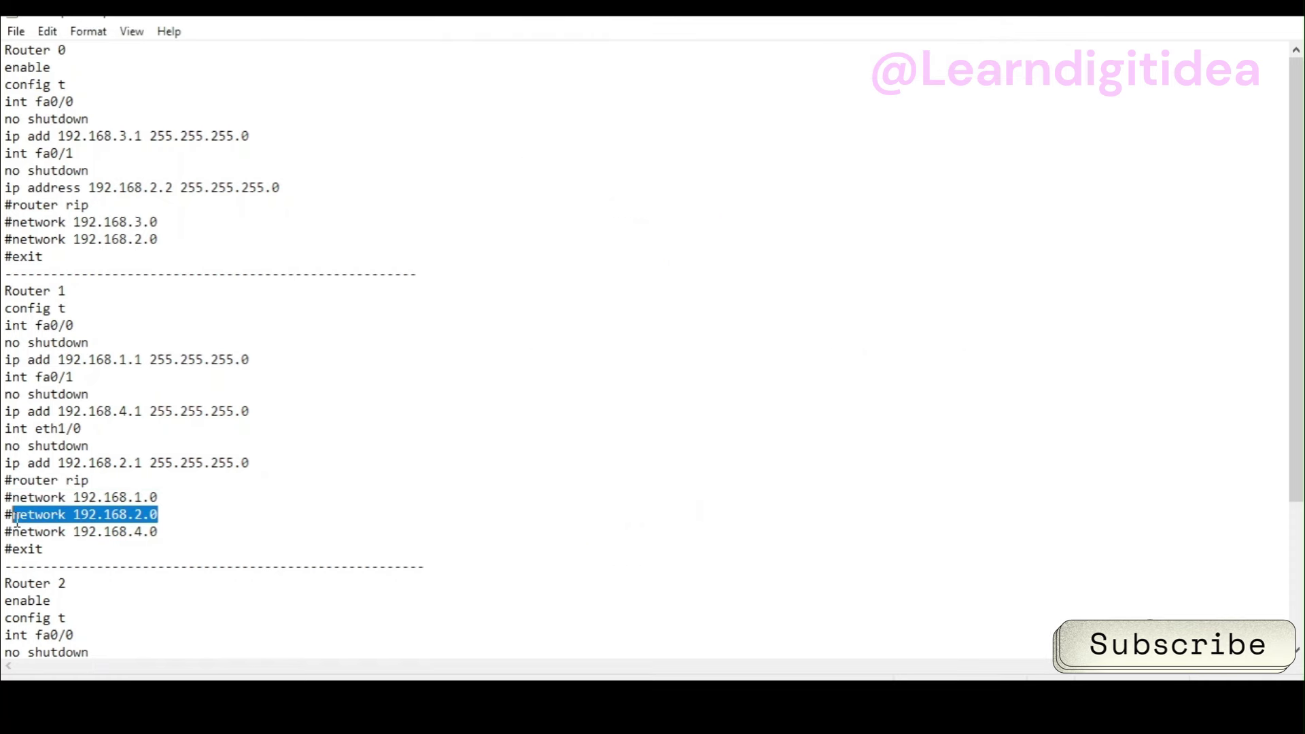
mouse_move(768, 676)
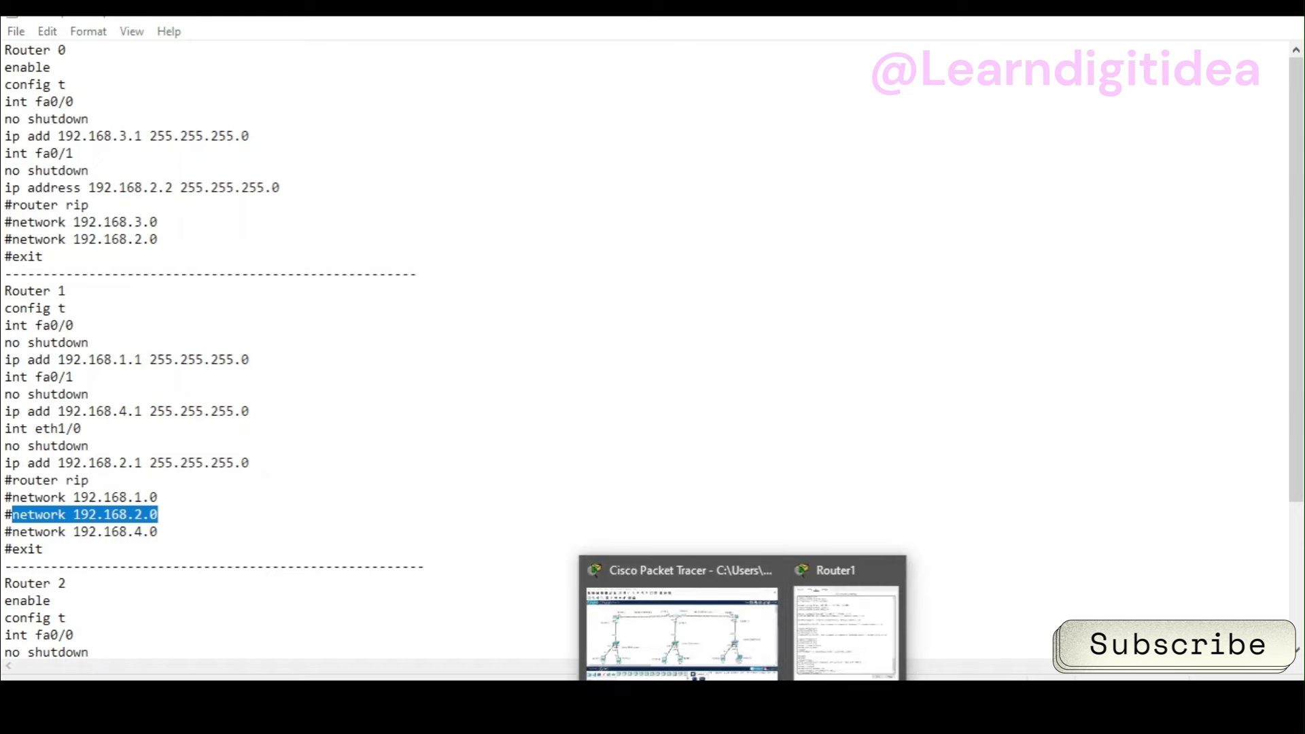
click(846, 618)
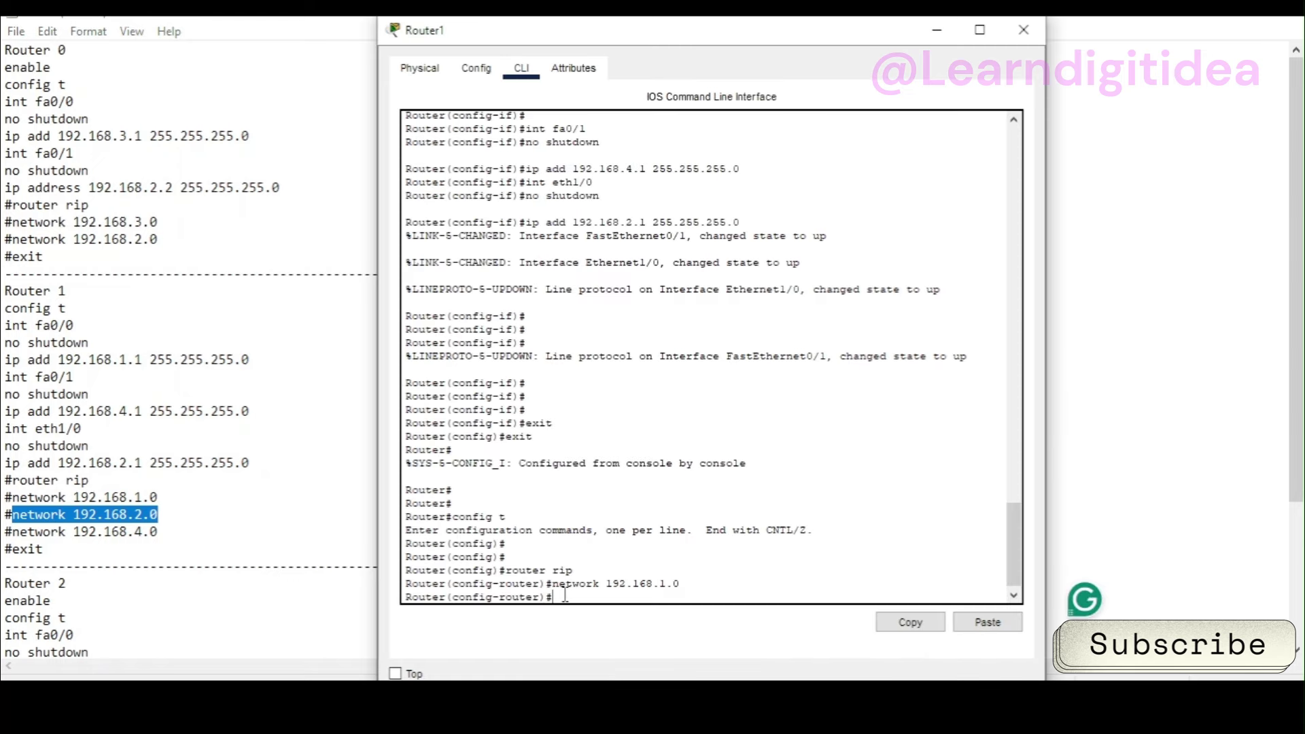
right_click(565, 595)
click(601, 625)
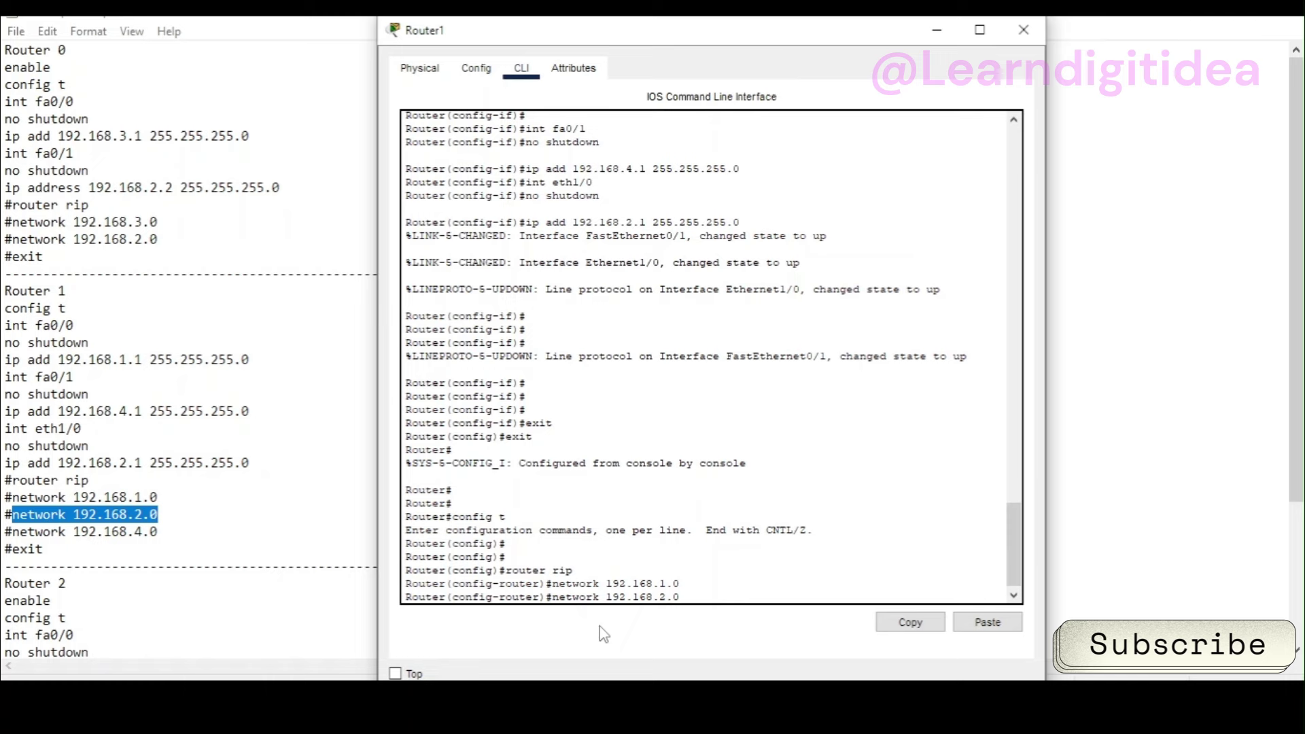
key(Return)
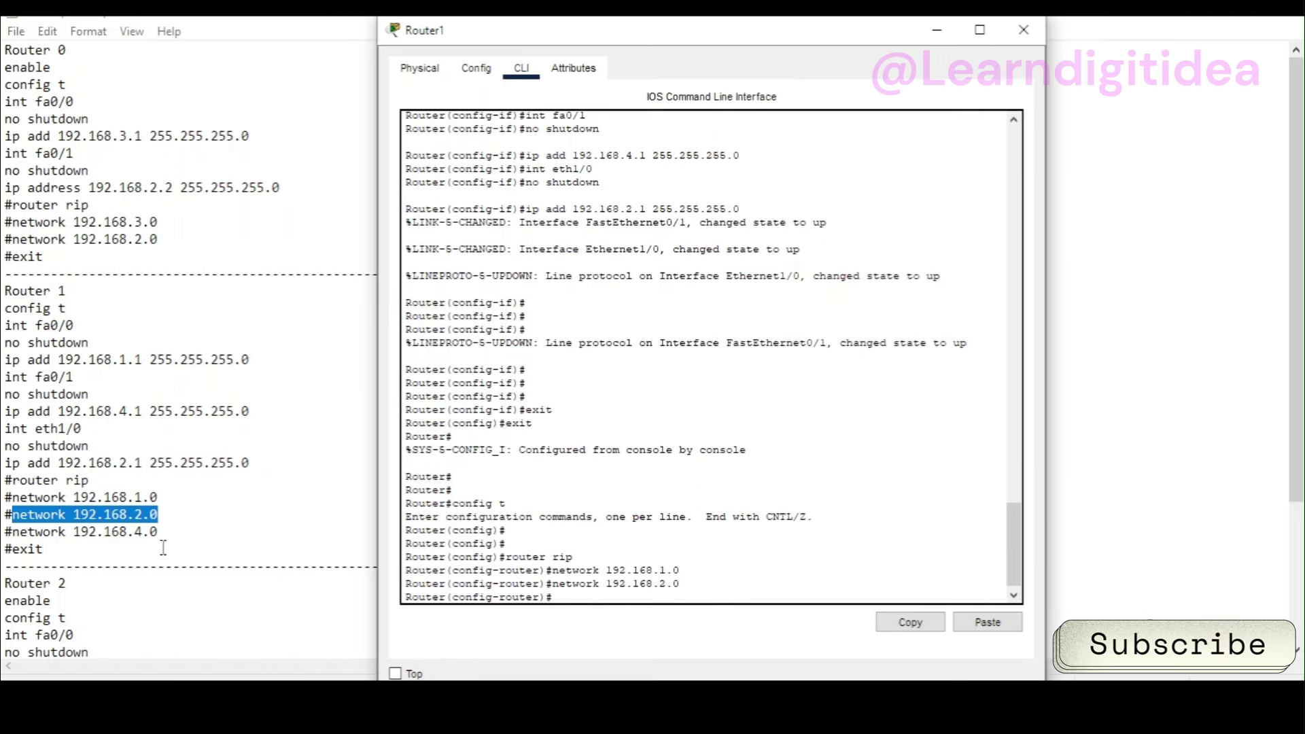
- Copy network 192.168.4.0 from Notepad's Router 1 block and run it in Router1's RIP configuration
drag(160, 533, 30, 537)
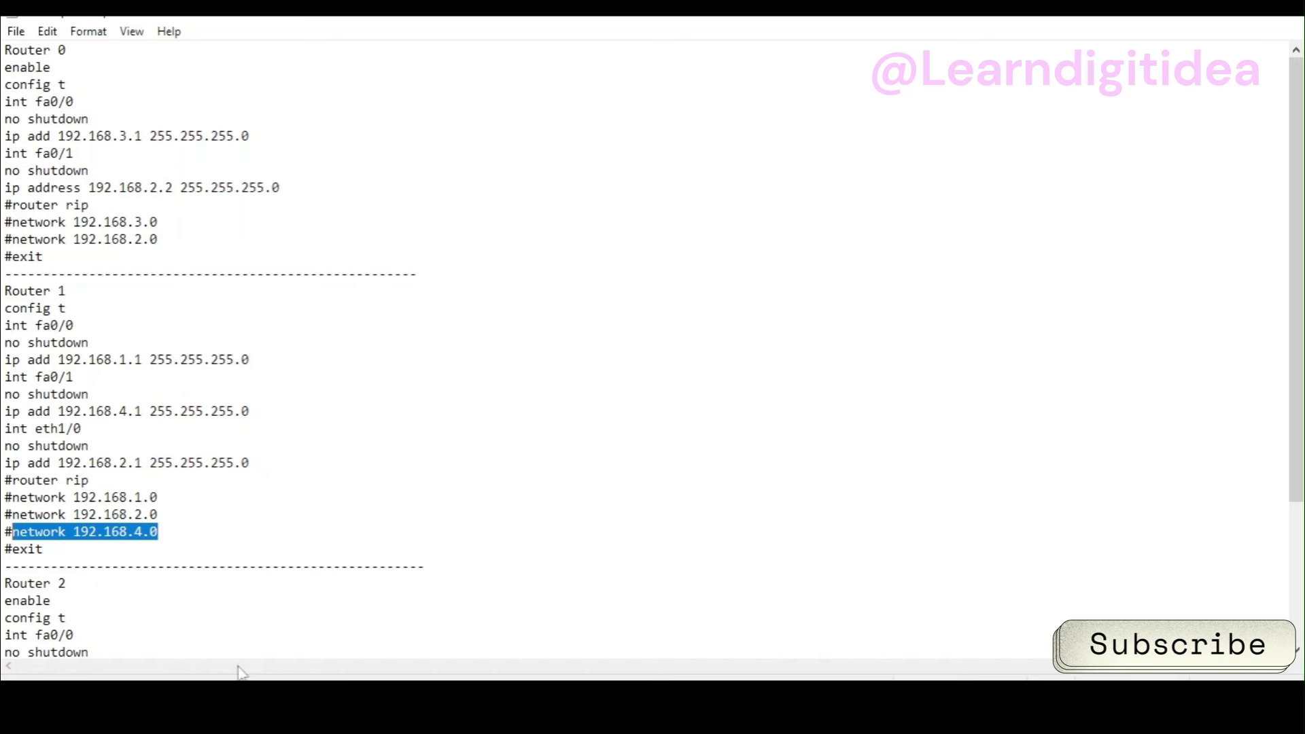
key(alt+Tab)
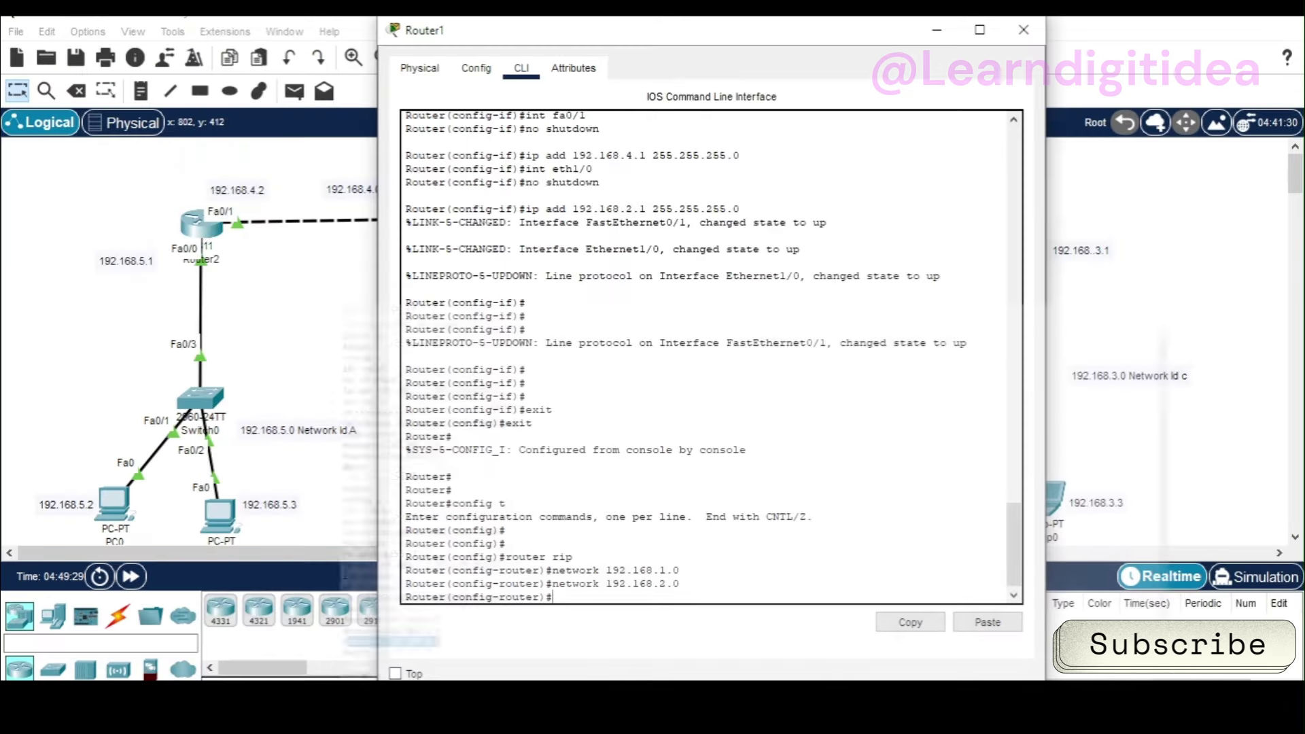
right_click(566, 596)
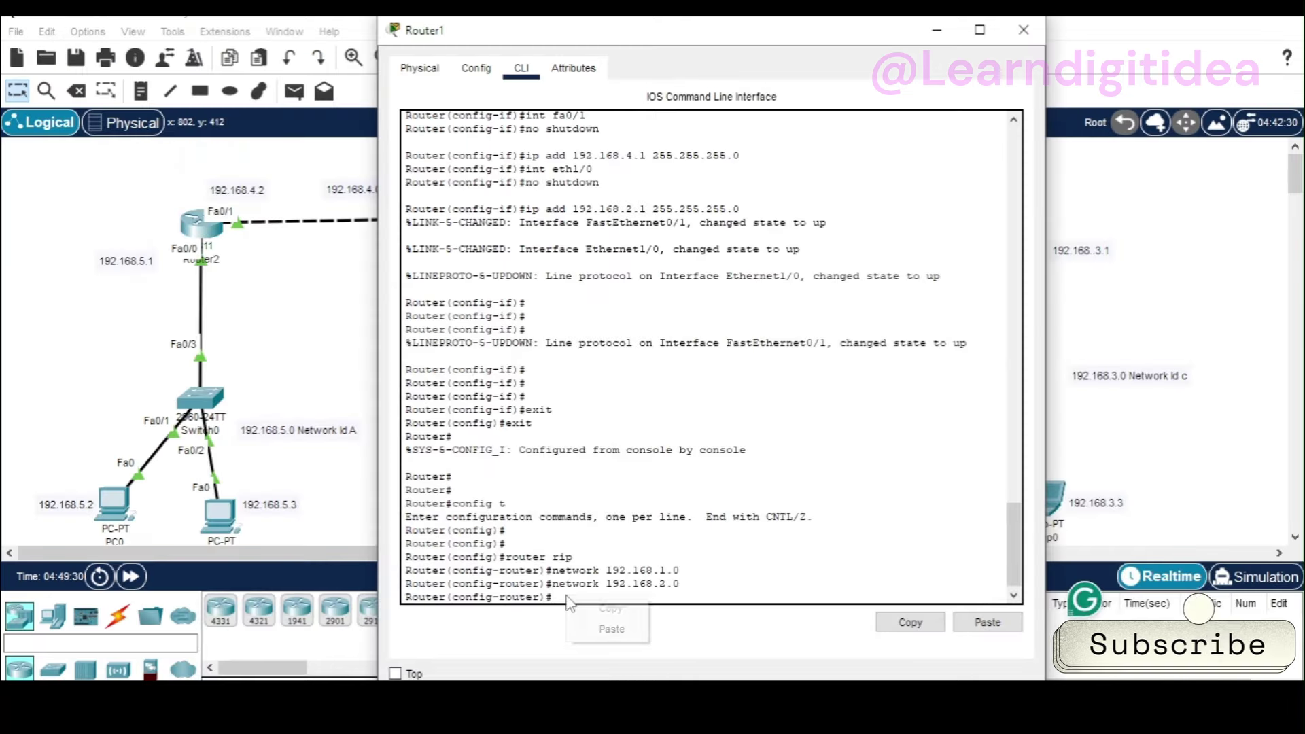
click(609, 628)
key(Return)
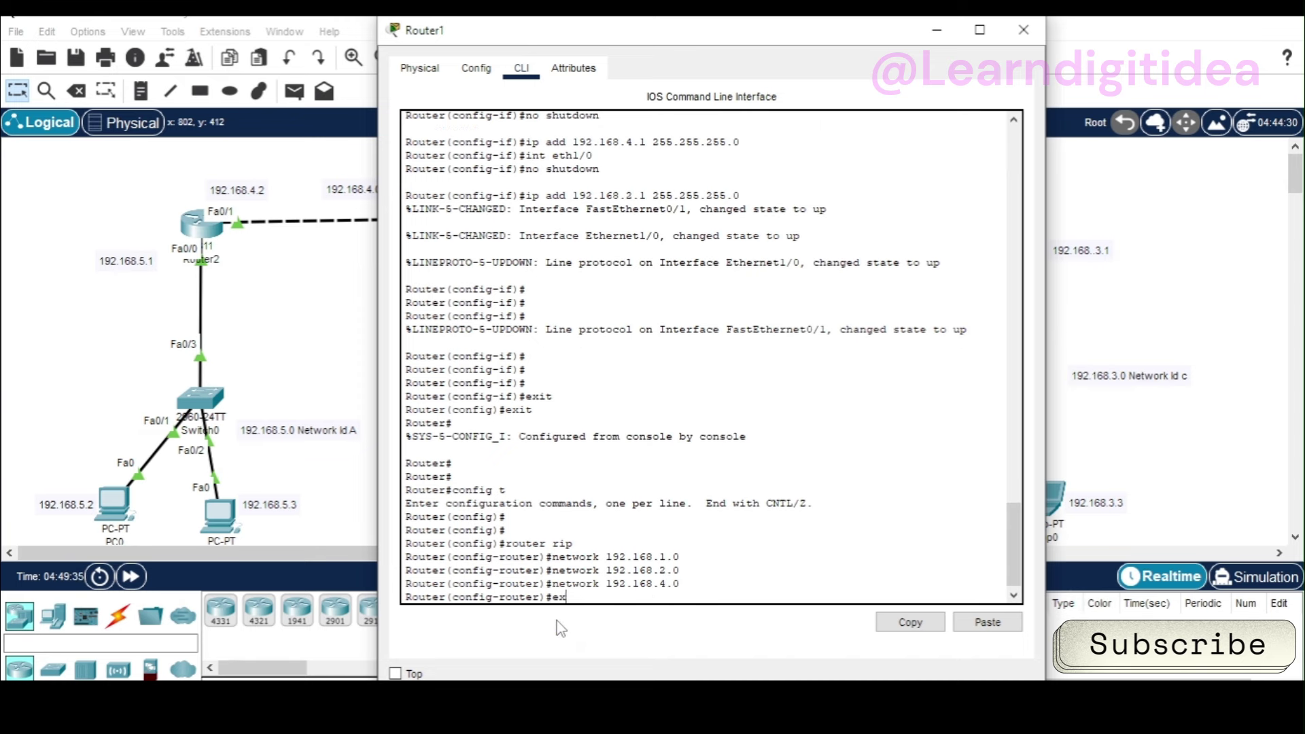
- Exit Router1's RIP and global configuration modes and close the Router1 window
key(Return)
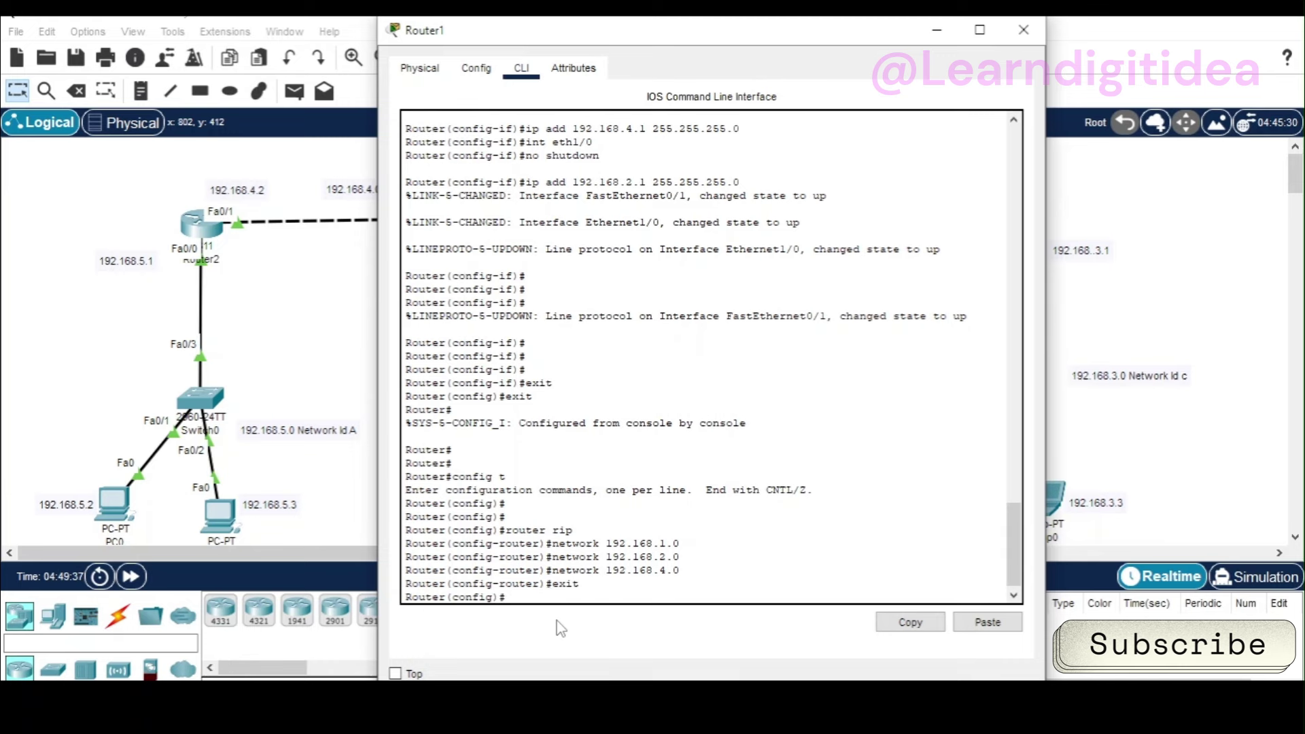
text(exit)
key(Return)
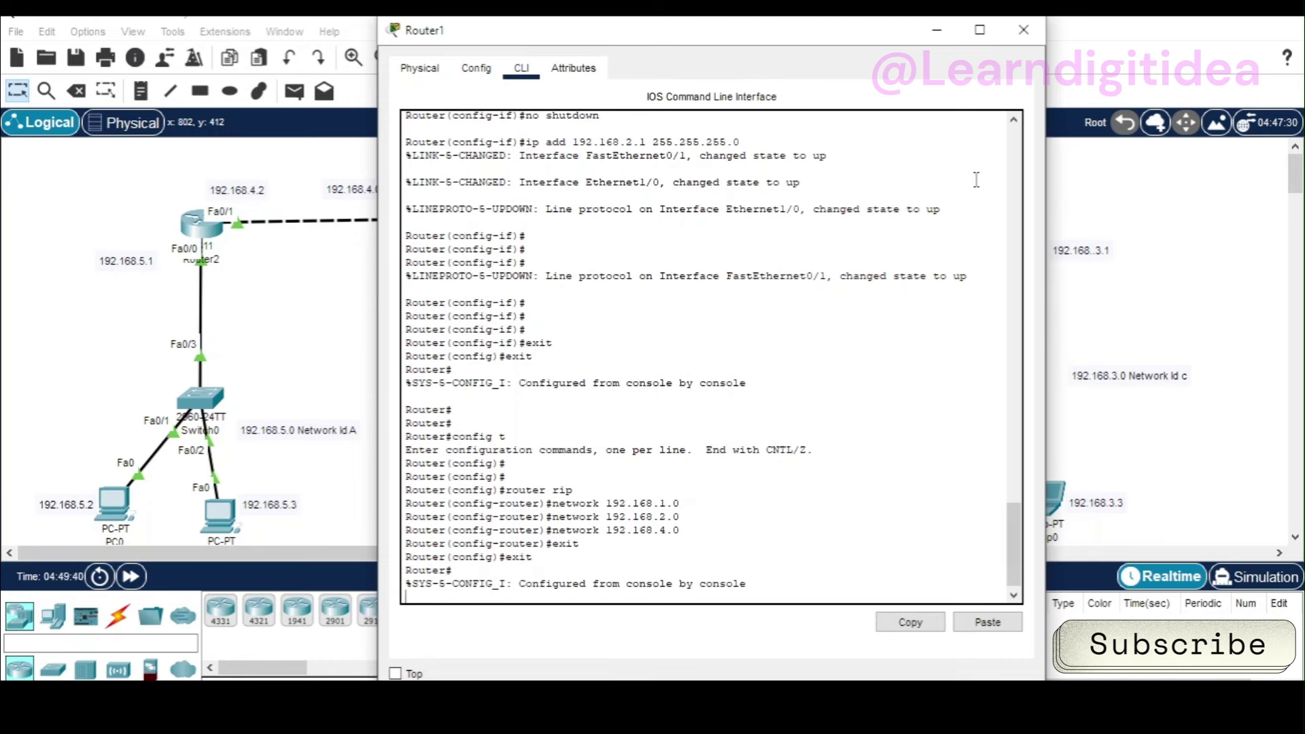
click(1024, 30)
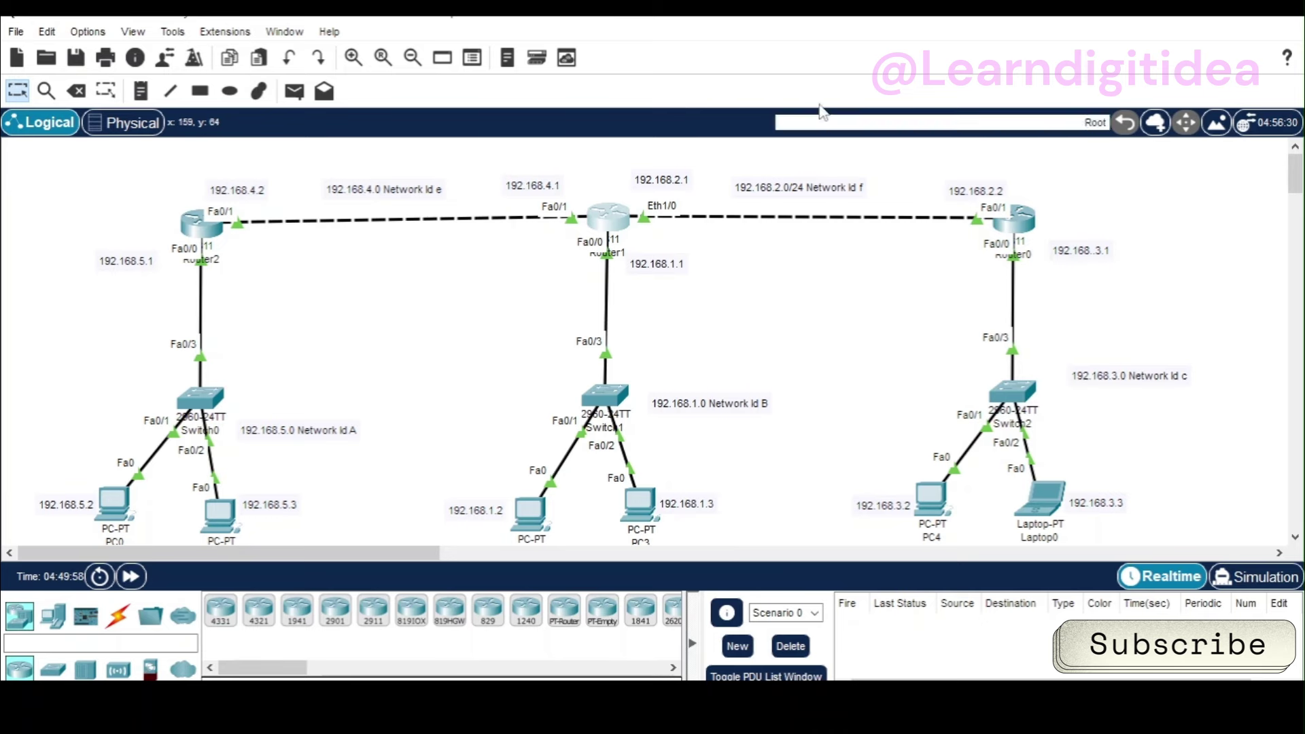
- Open Router2's CLI and exit from interface configuration back to privileged EXEC mode
click(206, 231)
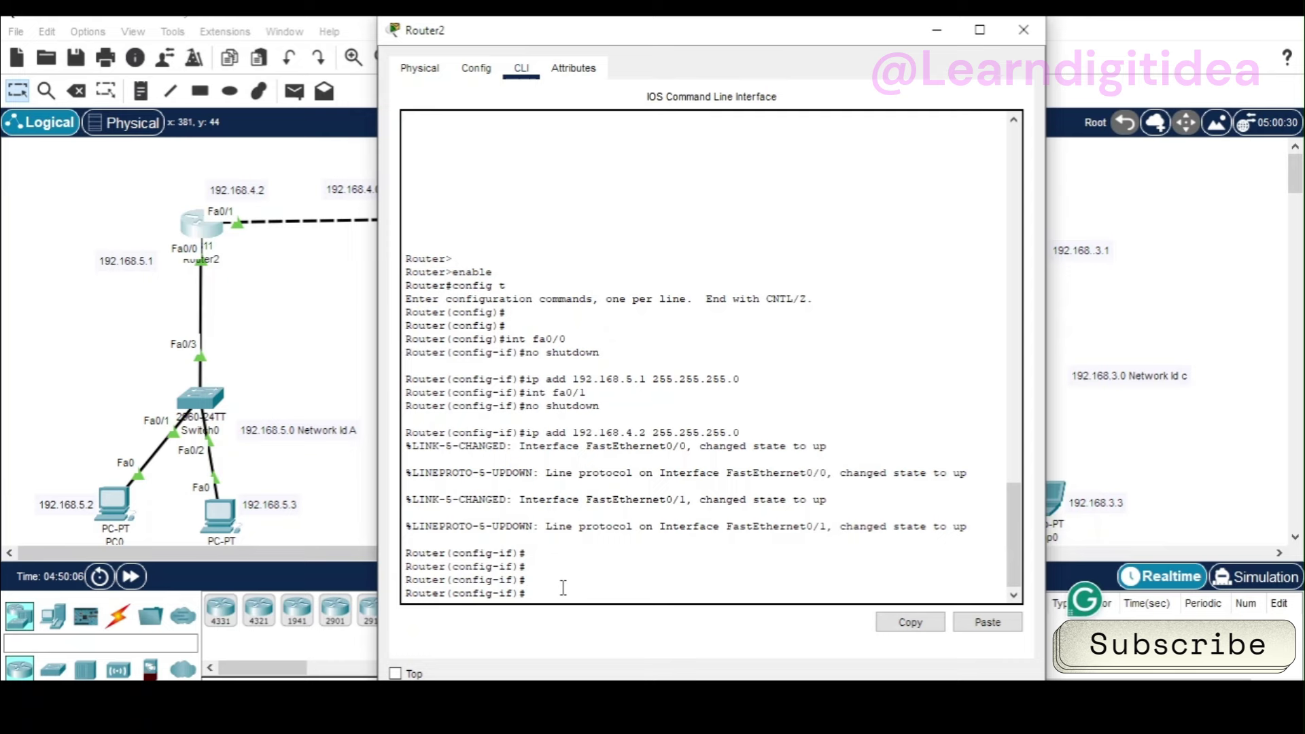
text(exit)
key(Return)
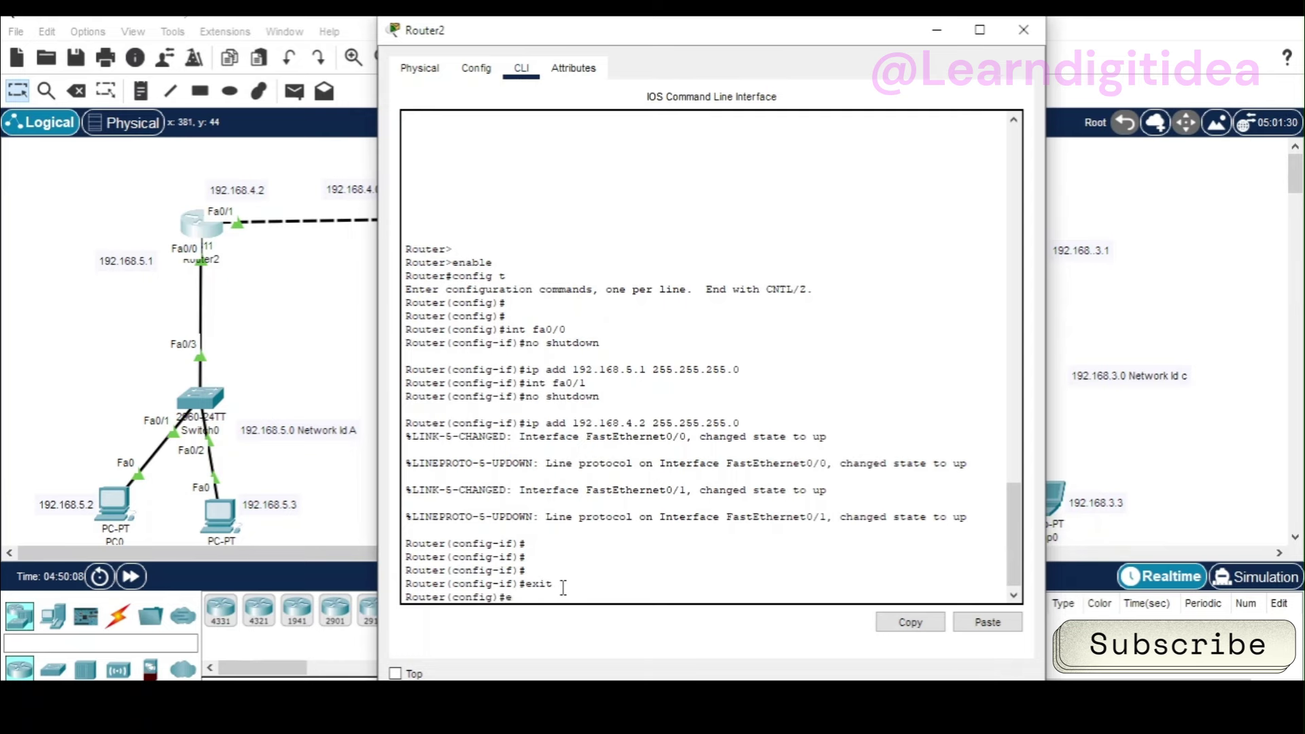
text(exit)
key(Return)
key(Return)
key(Return)
key(Return)
key(Return)
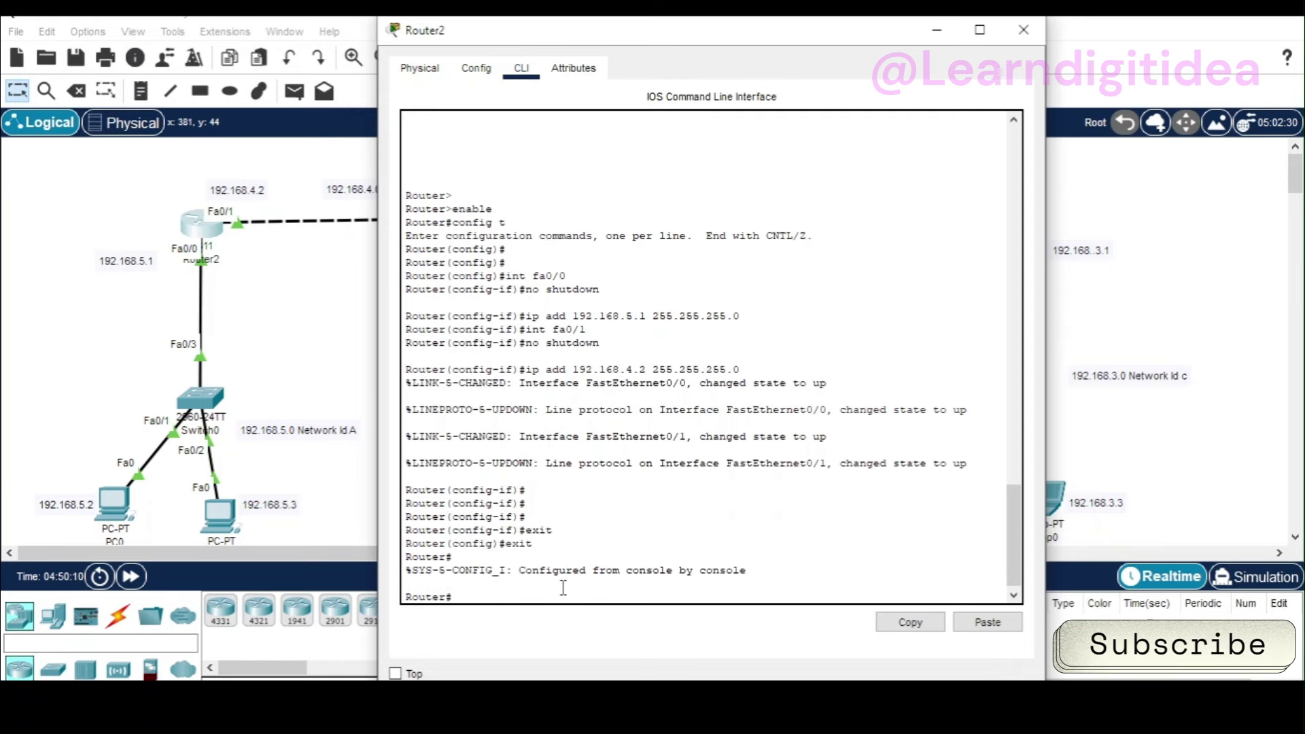
- Enter global configuration mode on Router2 with config t and start RIP configuration with router rip
text(co)
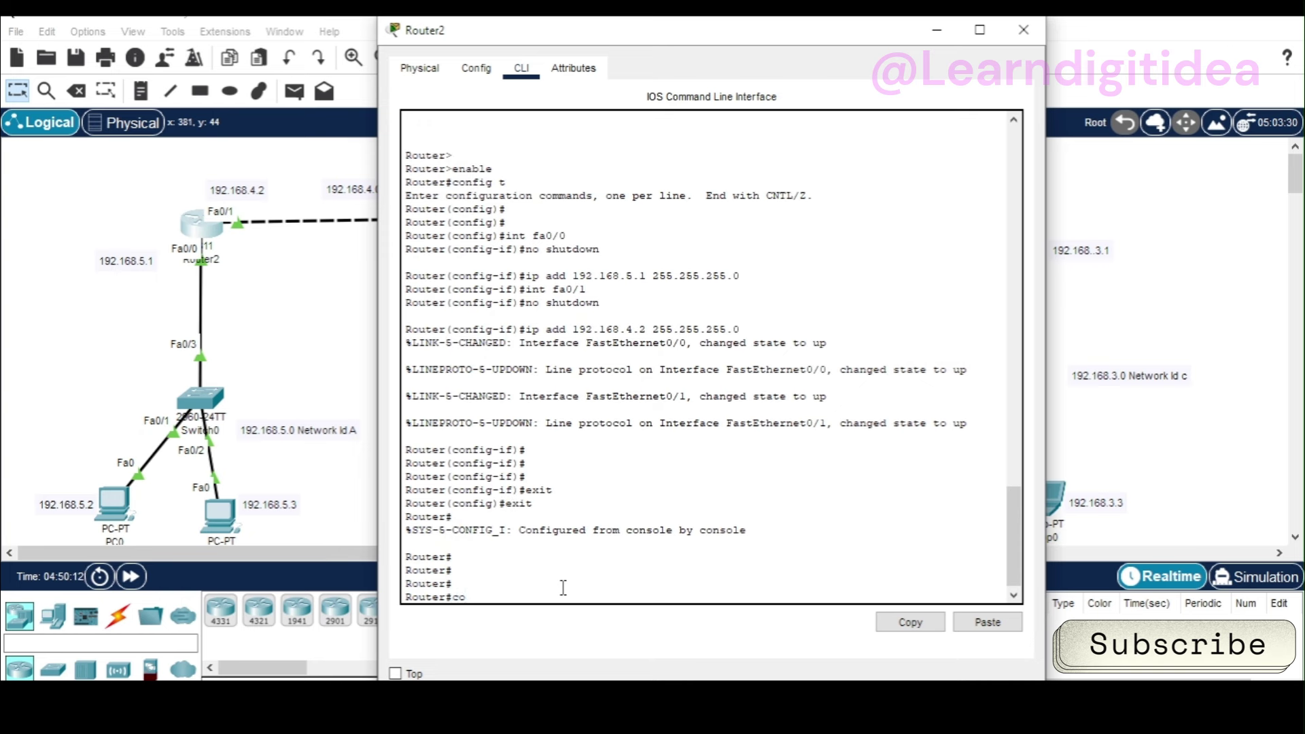
text(nfig t)
key(Return)
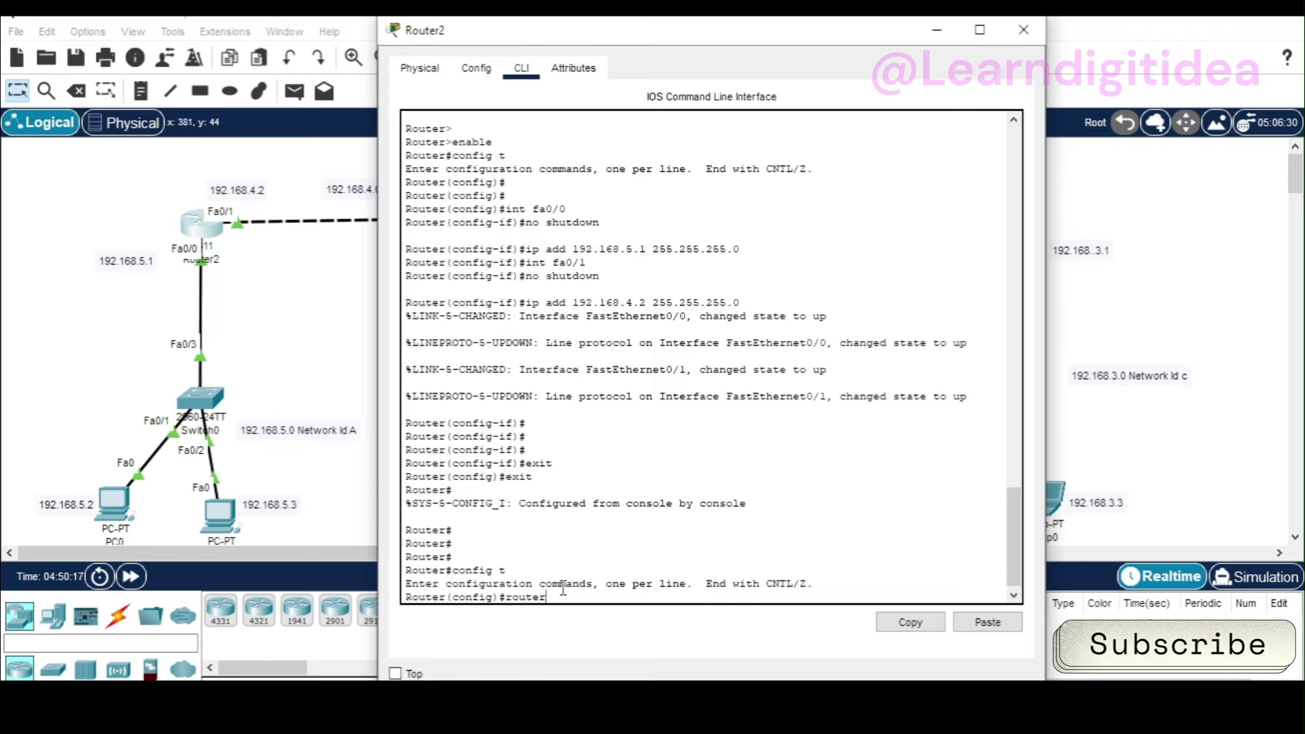
click(980, 30)
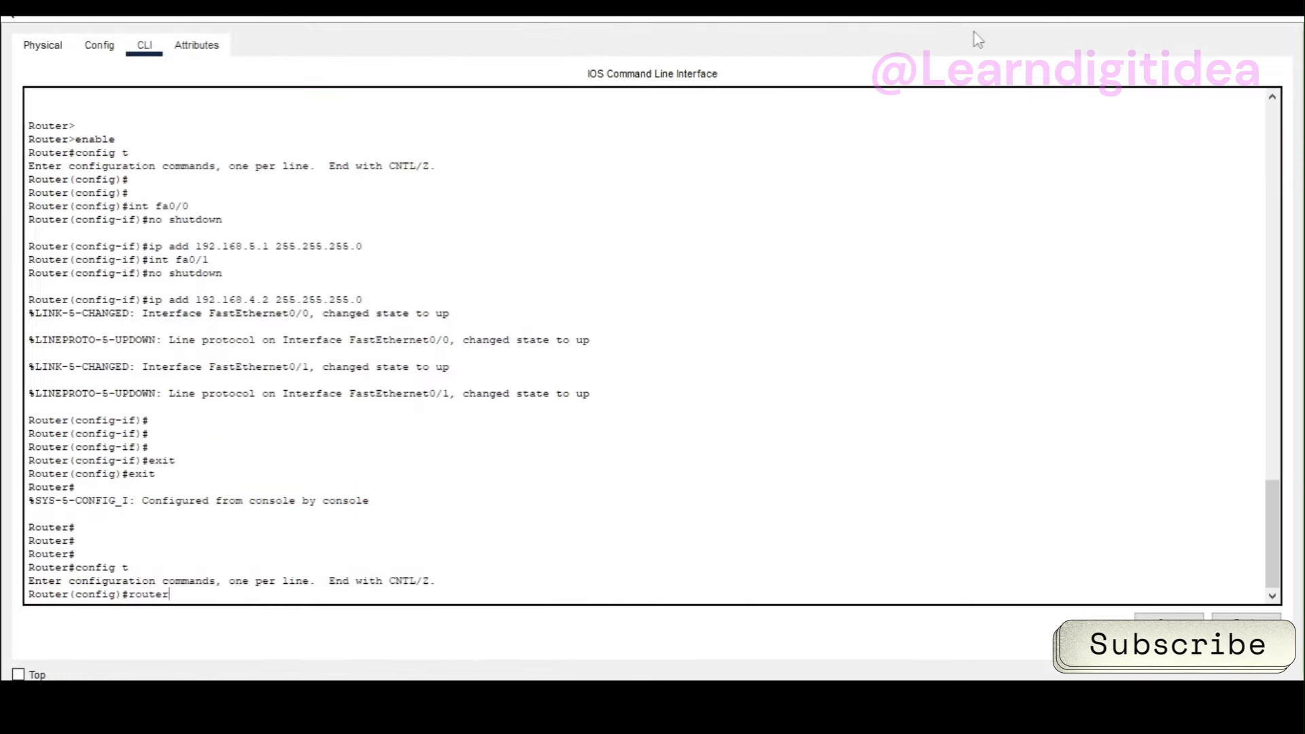
text(router rip)
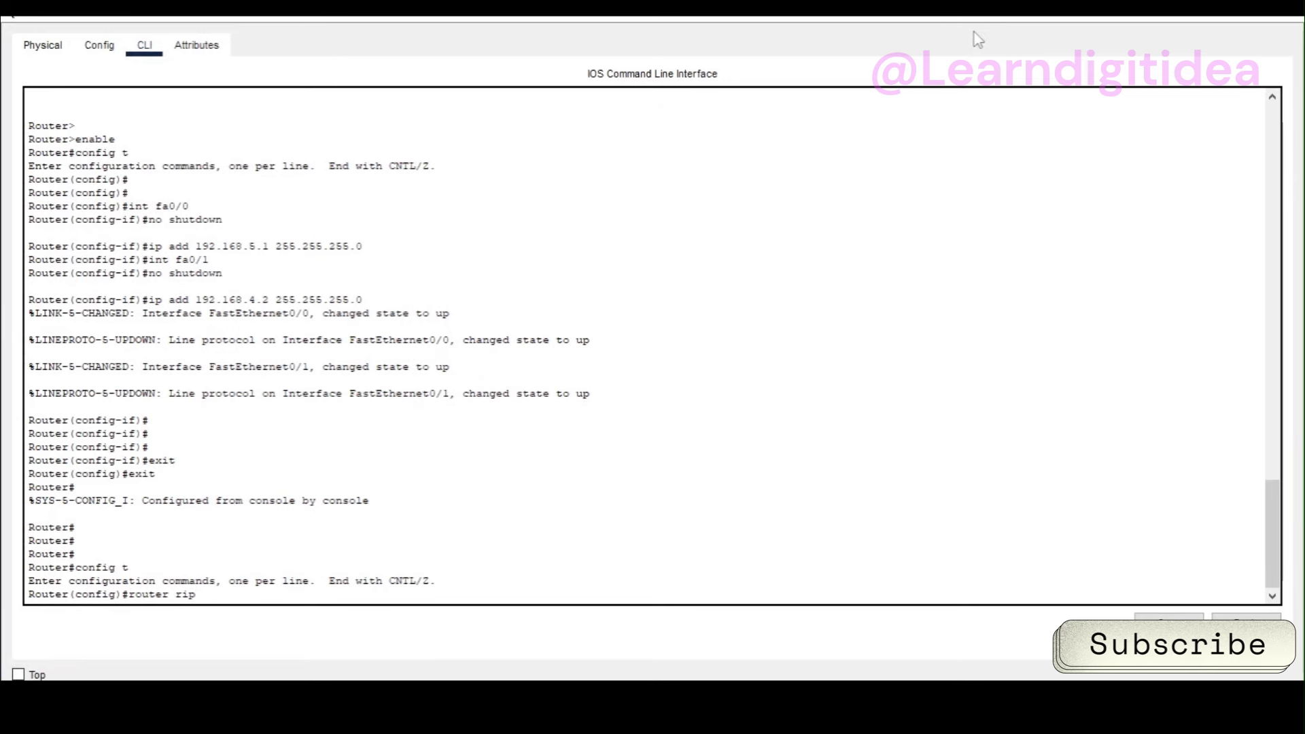
key(Return)
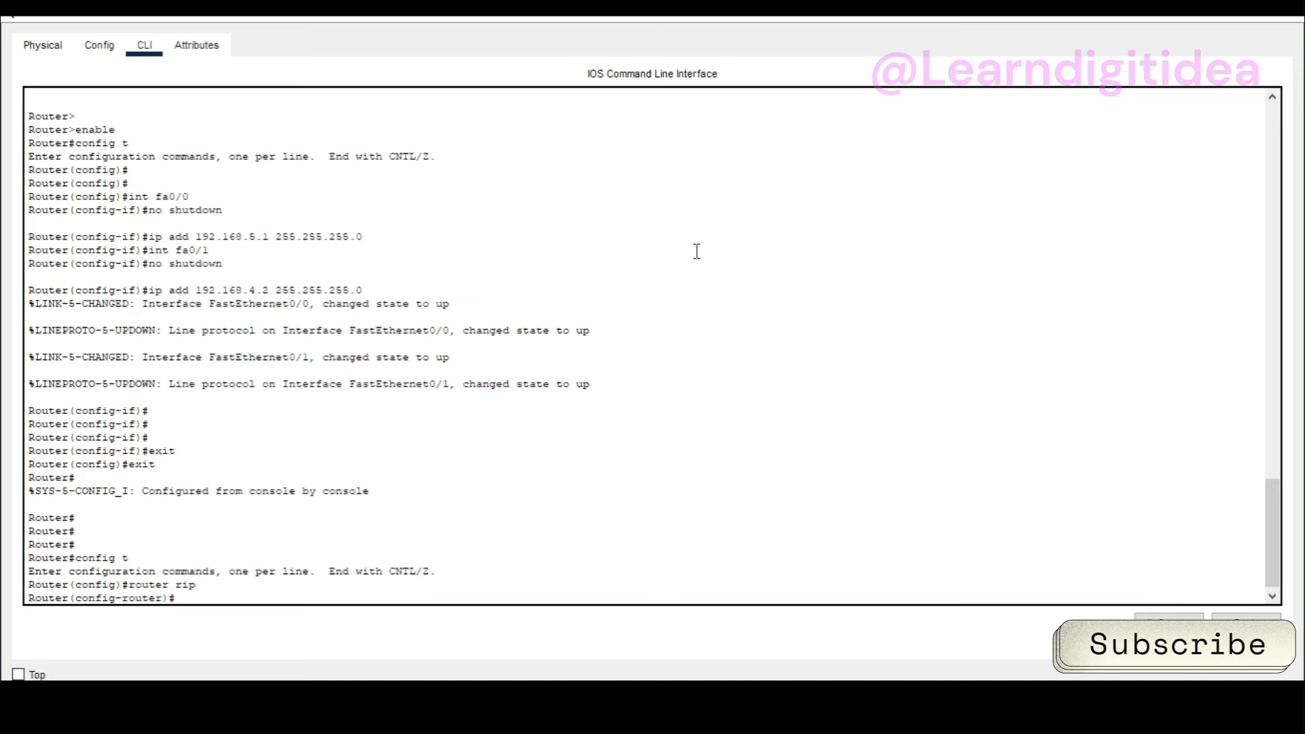
- Run network 192.168.4.0 in Router2's RIP configuration and copy network 192.168.5.0 from Notepad's Router 2 block
right_click(229, 604)
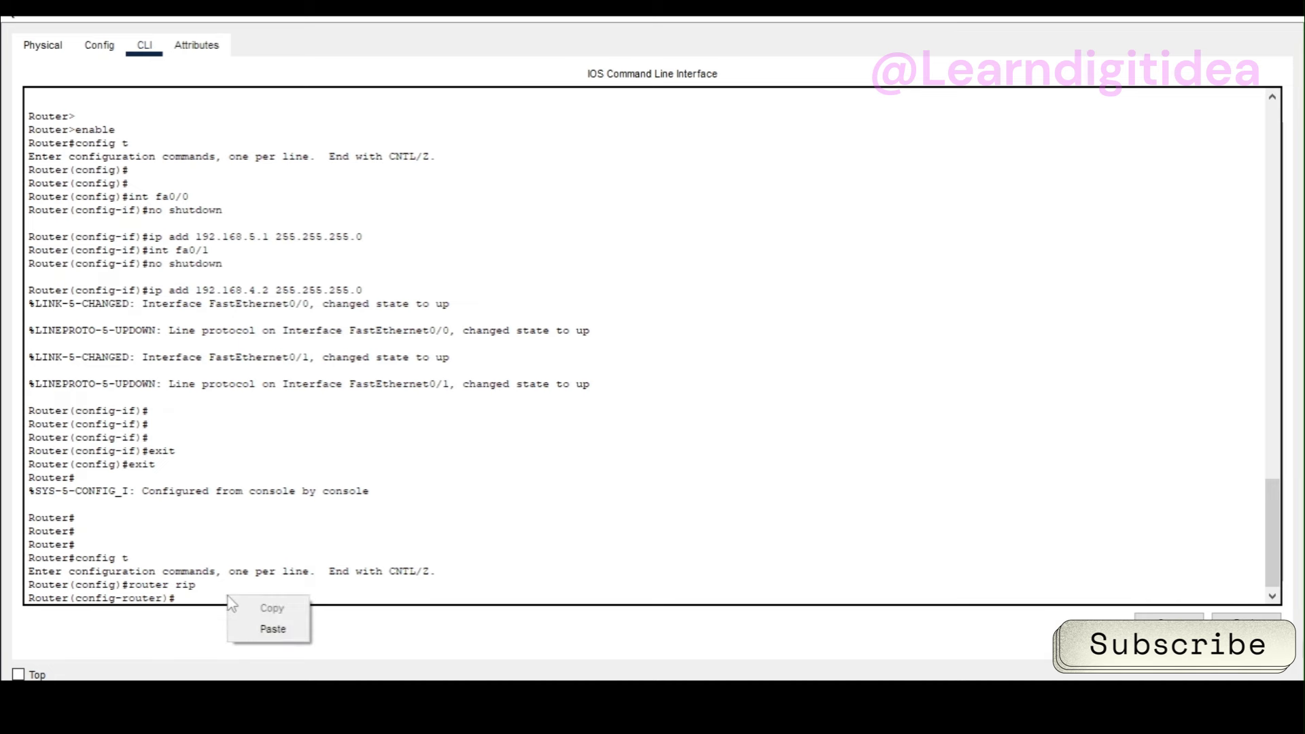
click(261, 625)
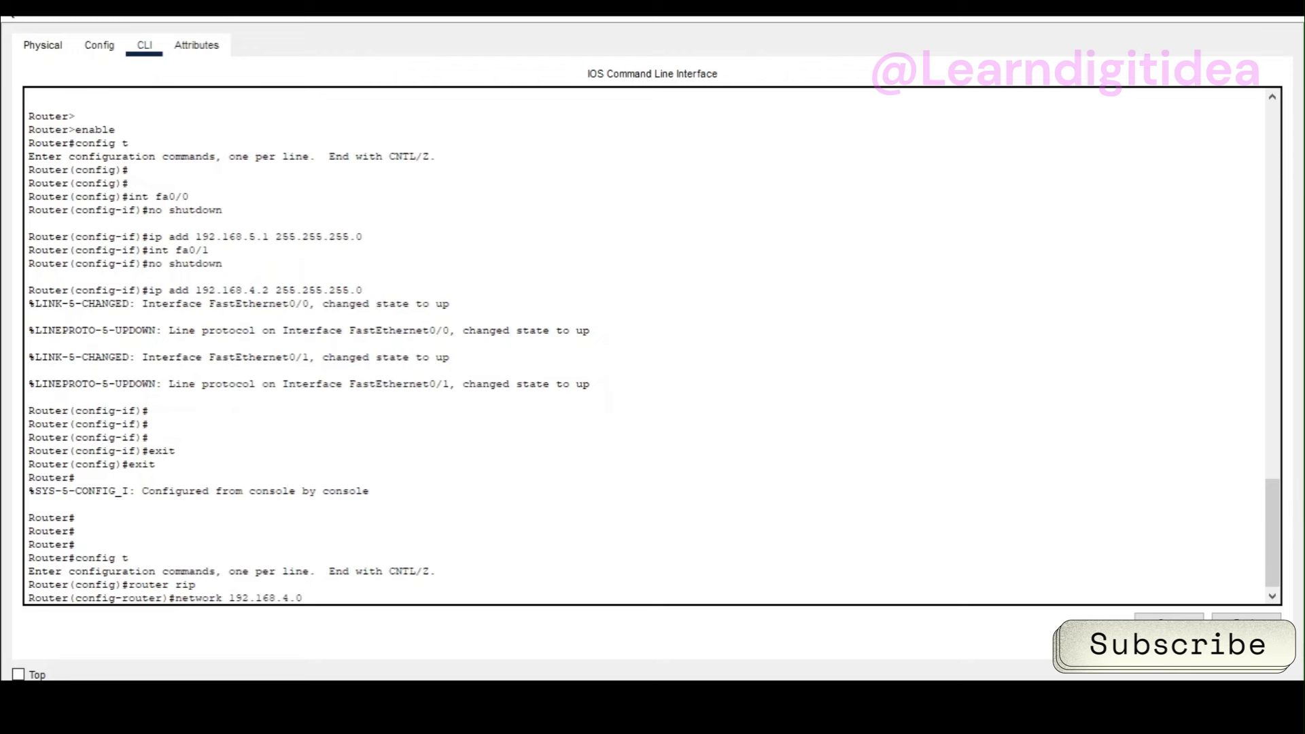
click(556, 695)
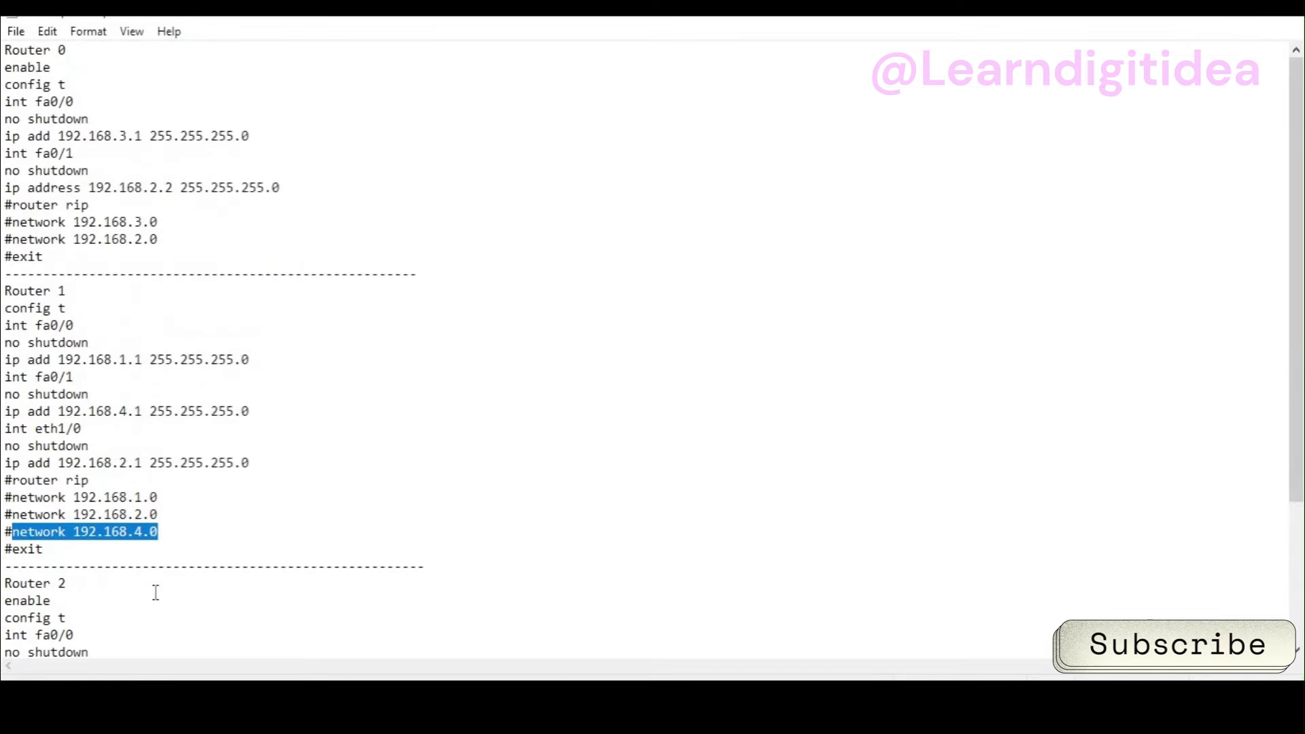
scroll(155, 586, down, 4)
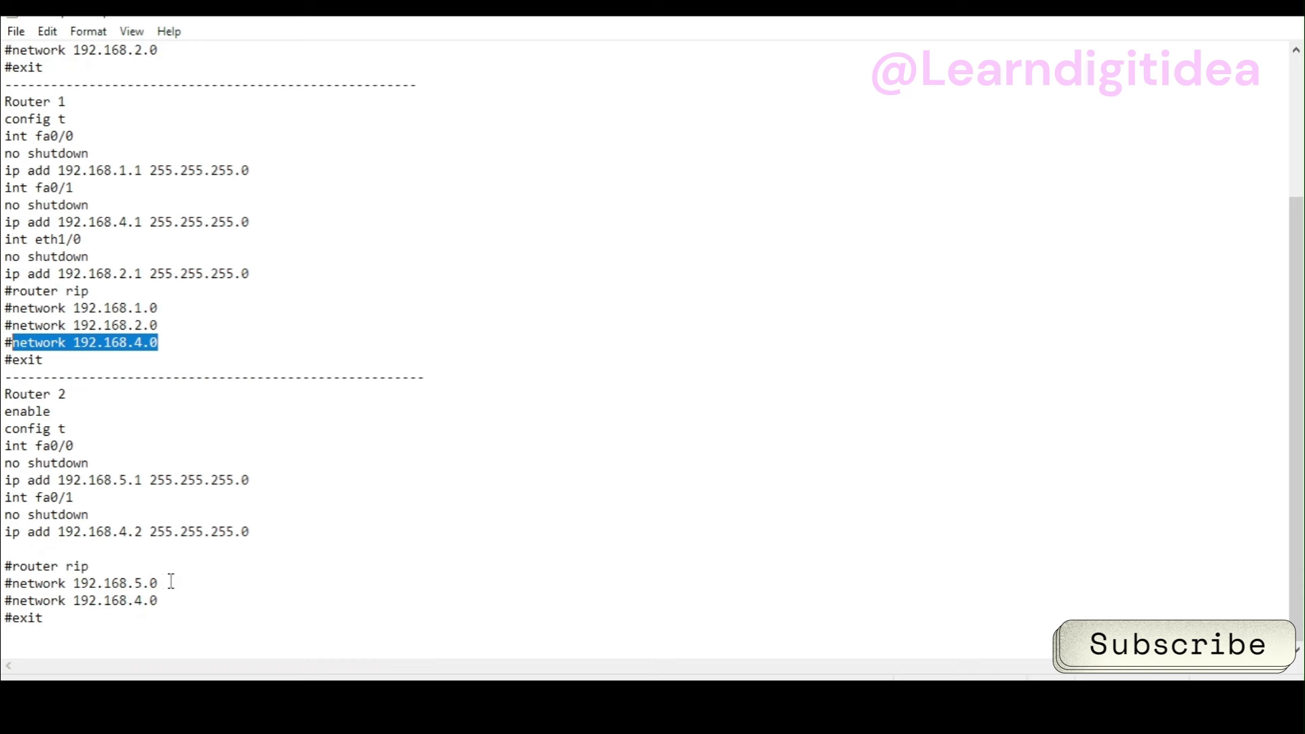
drag(170, 579, 21, 581)
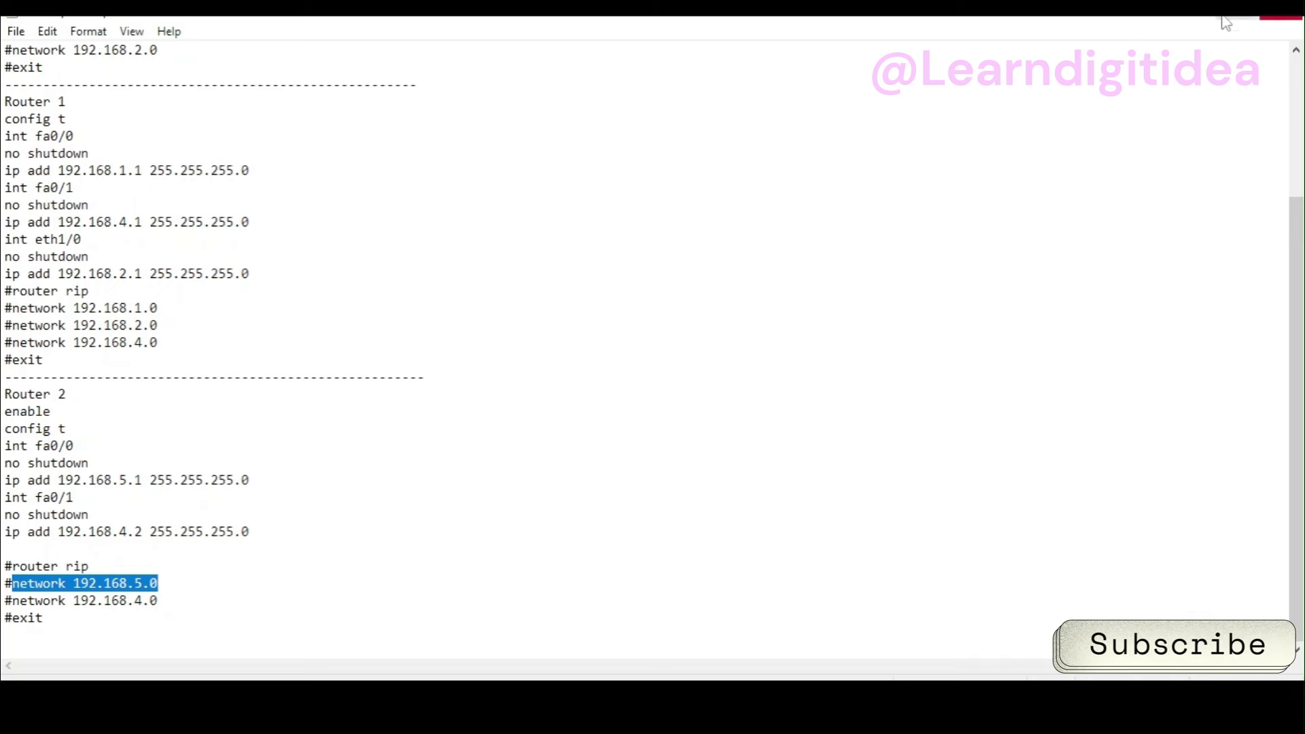
key(alt+Tab)
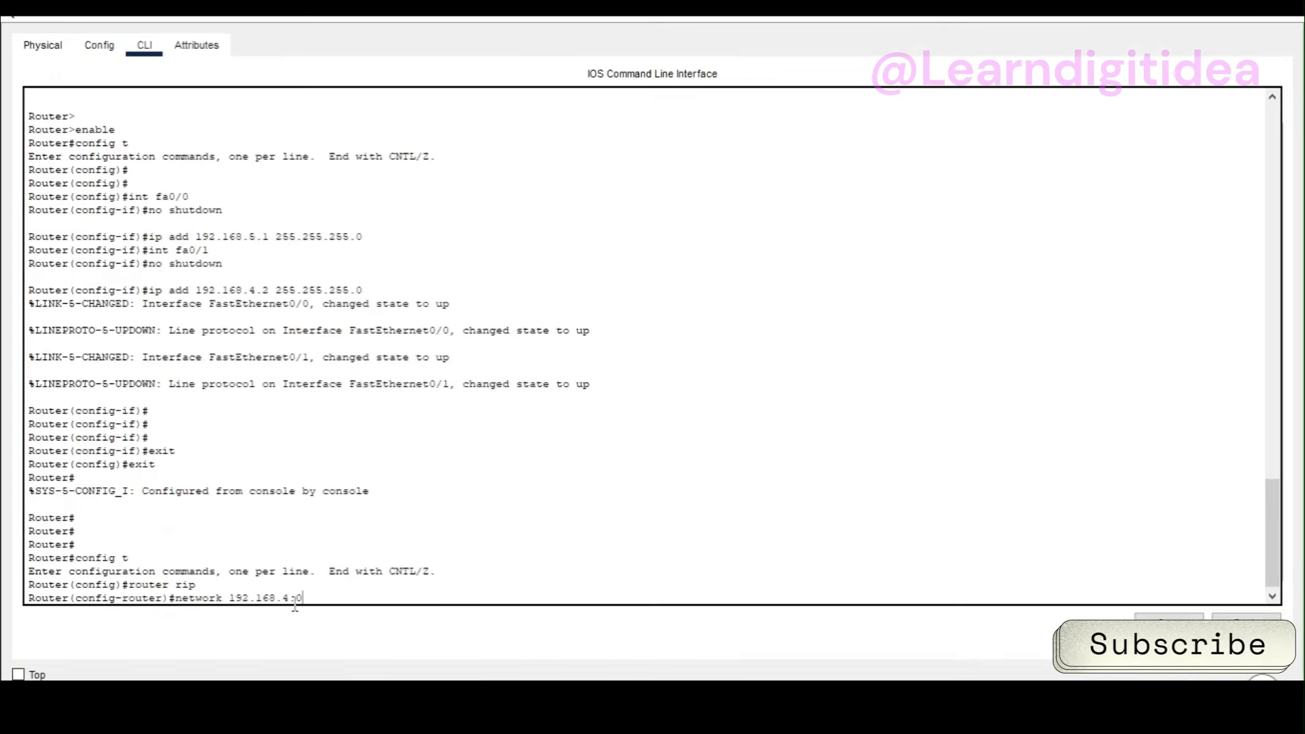
key(Return)
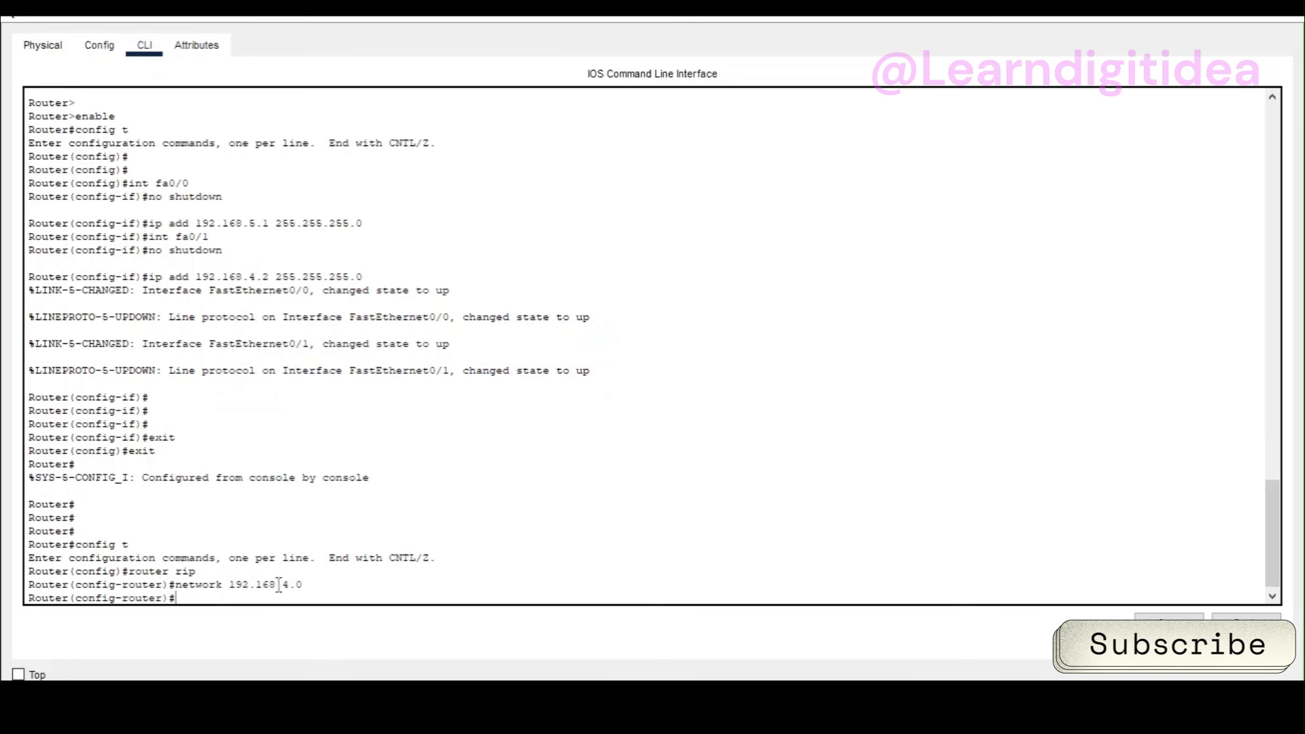
- Run network 192.168.4.5 in Router2's RIP configuration
right_click(232, 598)
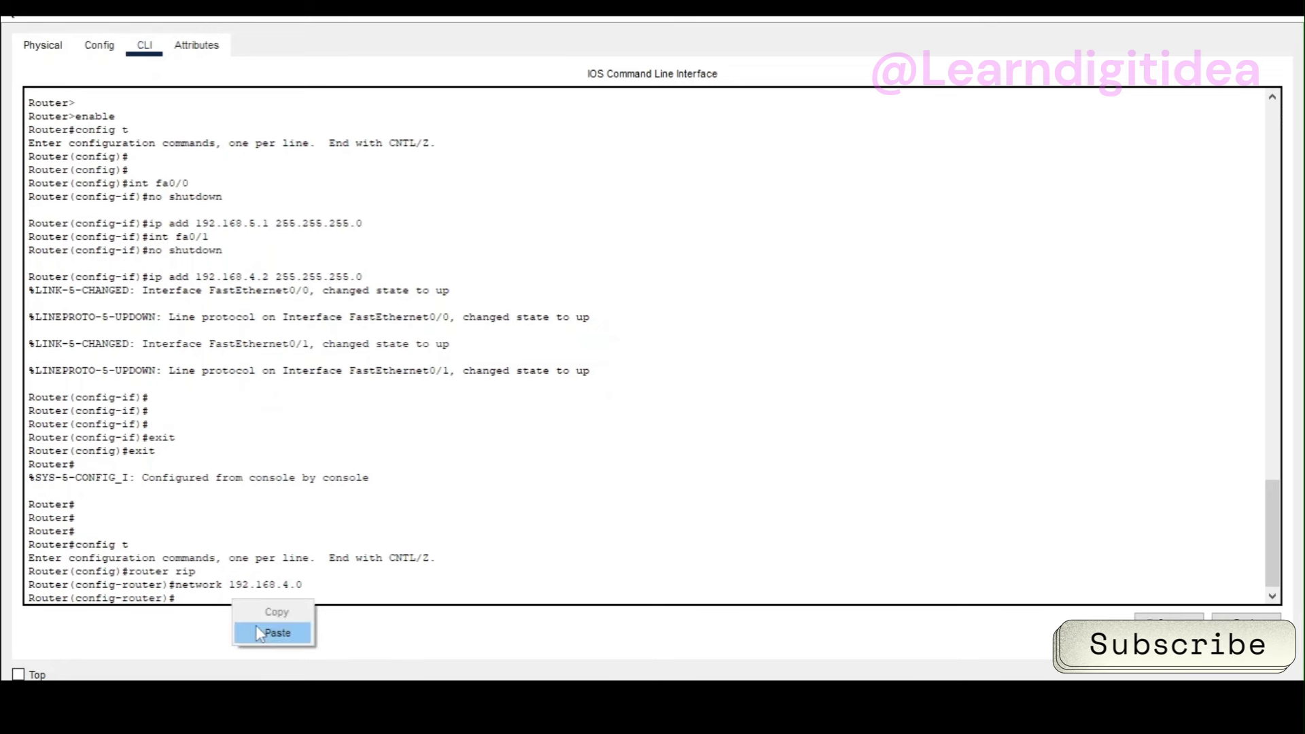
click(258, 634)
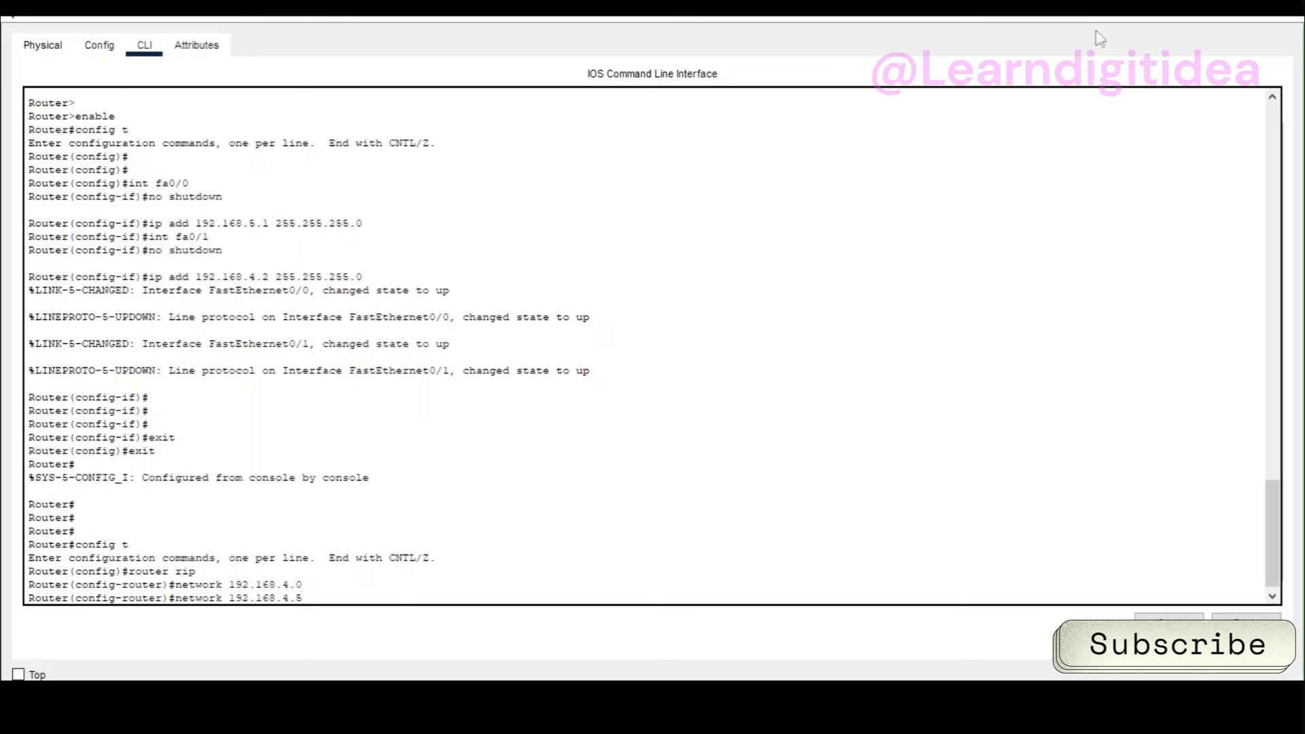
key(Return)
- Exit Router2's RIP and global configuration modes to privileged EXEC and close the Router2 window
text(ex)
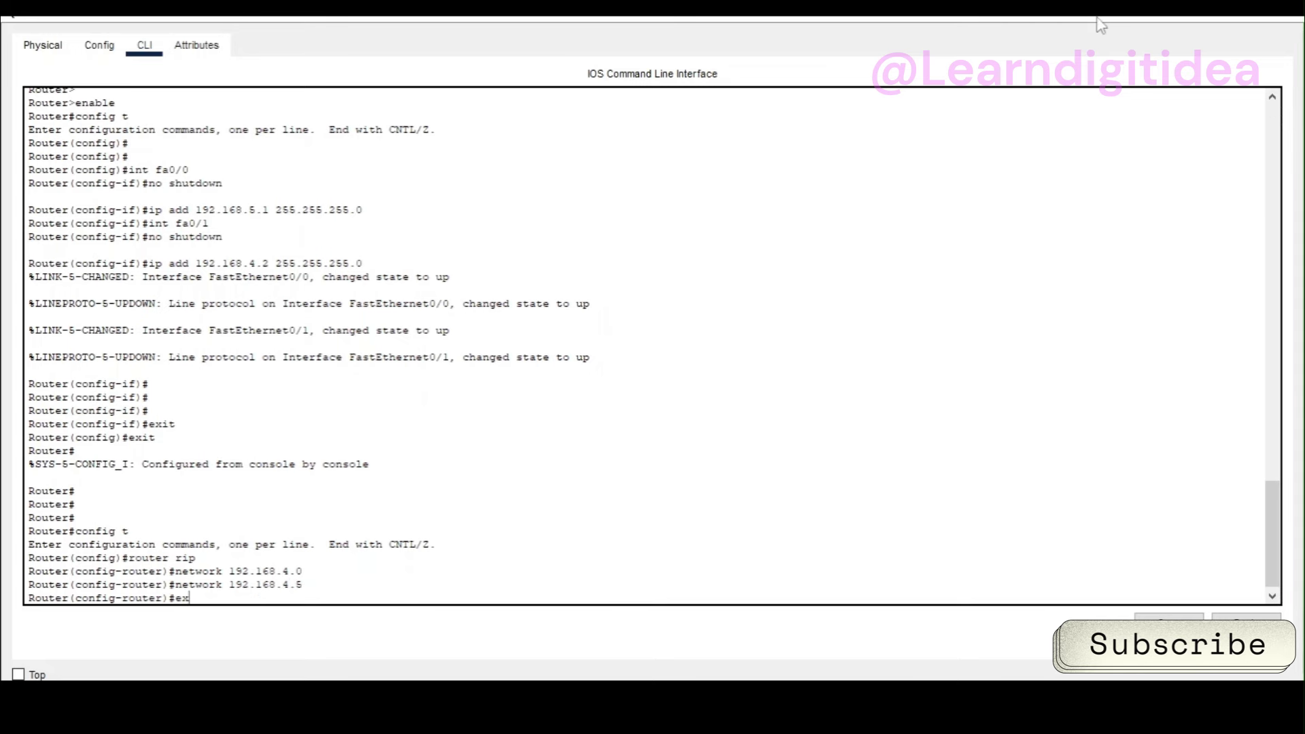
text(it)
key(Return)
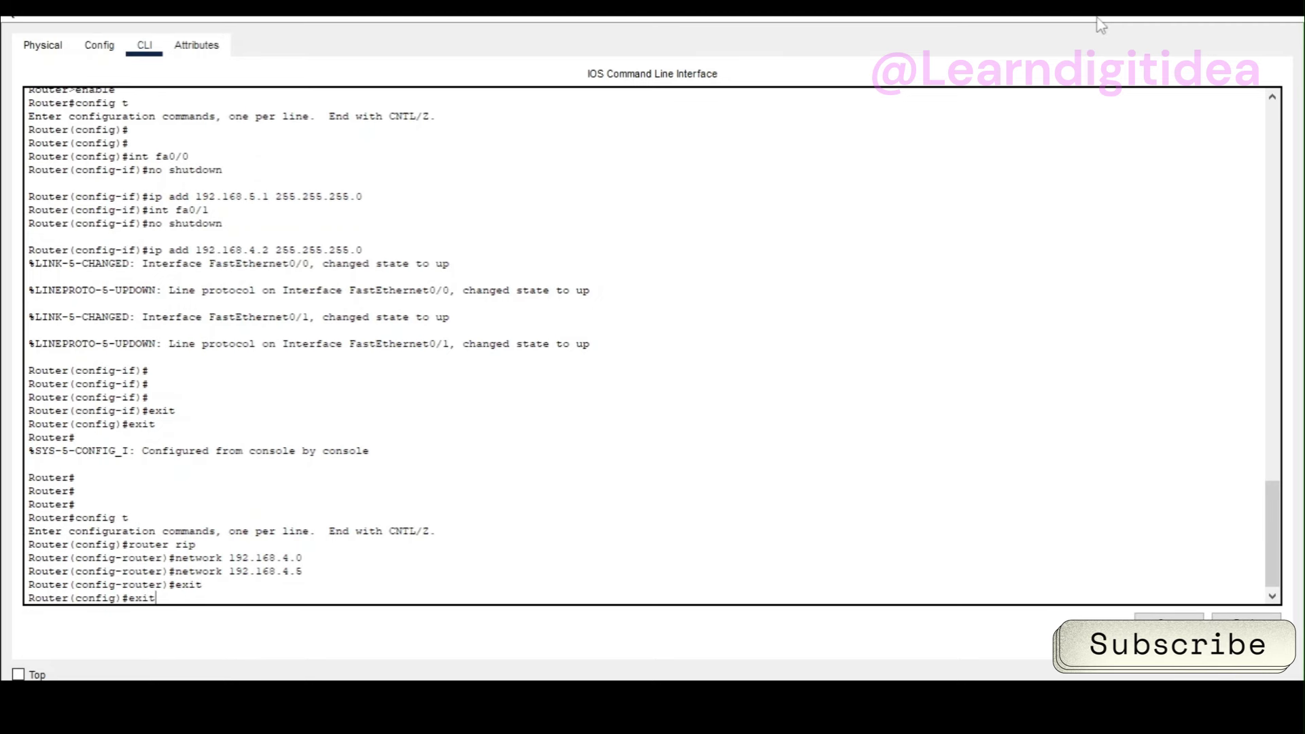
text(exit)
key(Return)
key(Return)
key(Return)
key(Return)
key(Return)
key(Return)
key(Return)
key(Return)
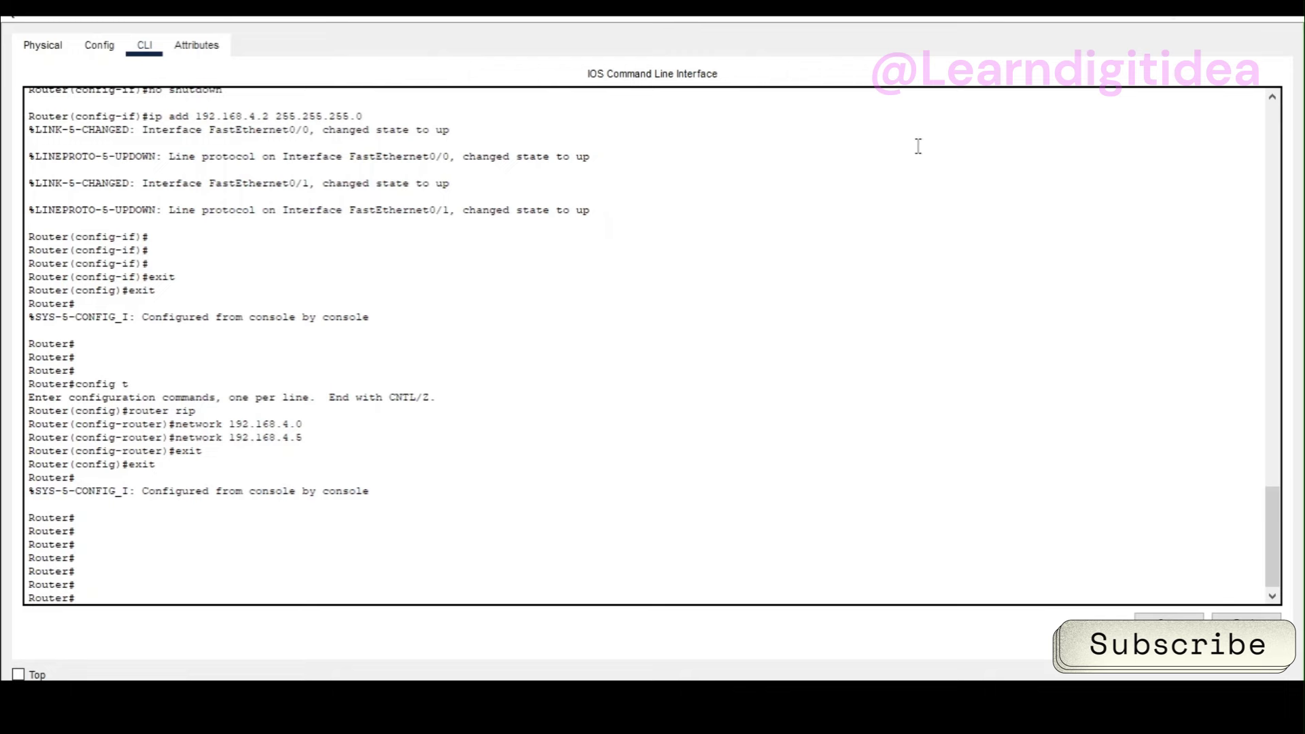
click(1282, 19)
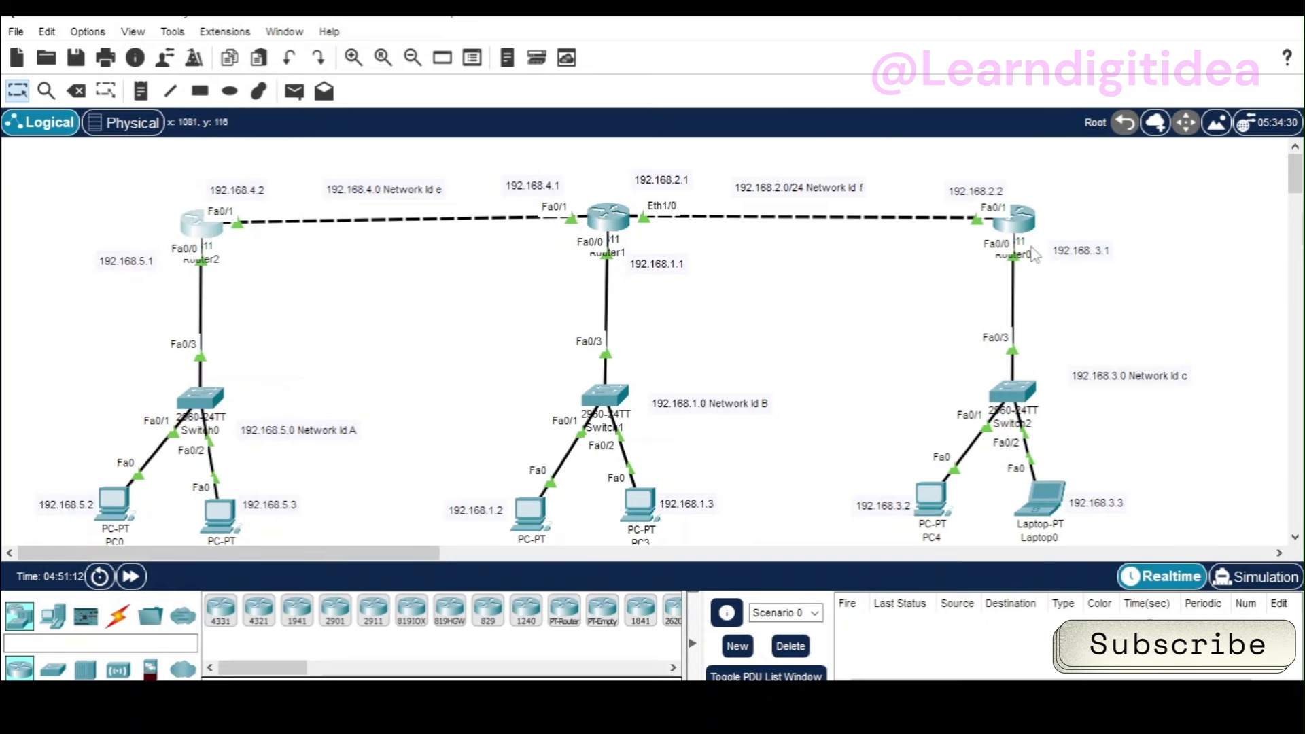
- Fast-forward the simulation time twice and send a simple PDU from PC1 to PC2
mouse_move(1020, 234)
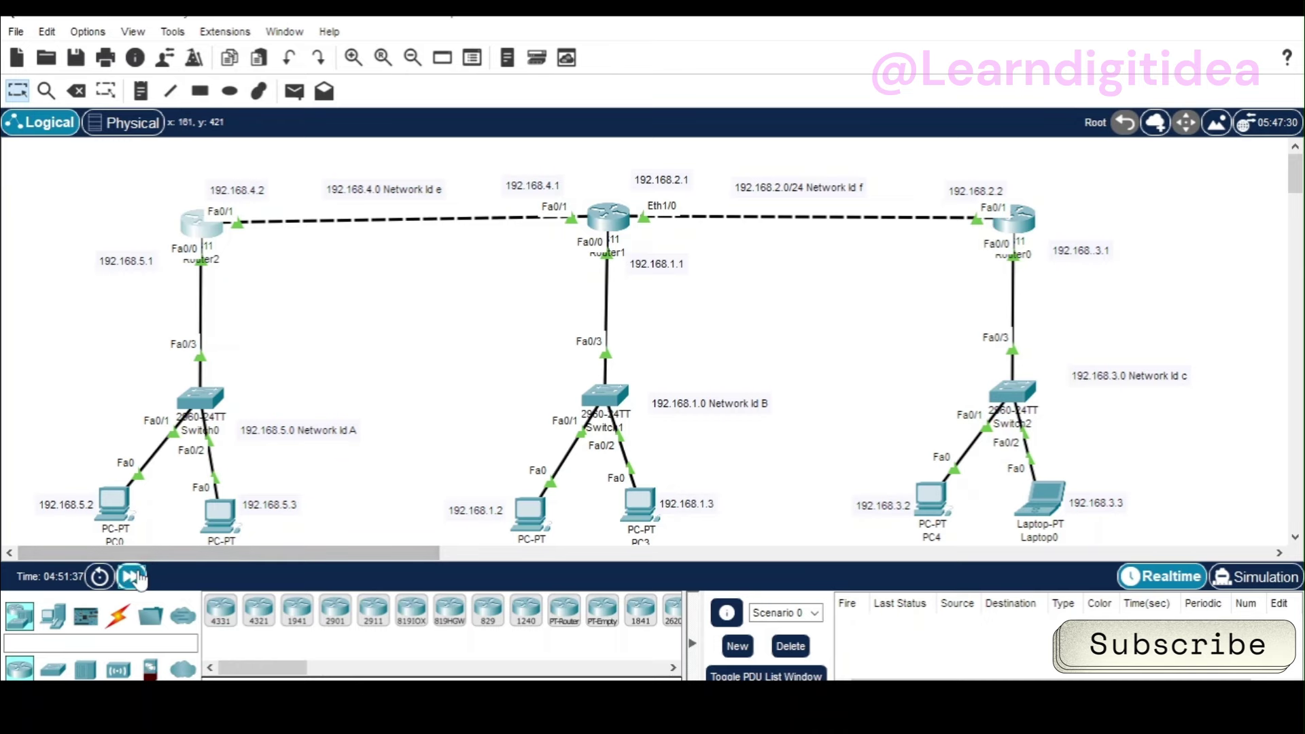
click(132, 577)
click(133, 577)
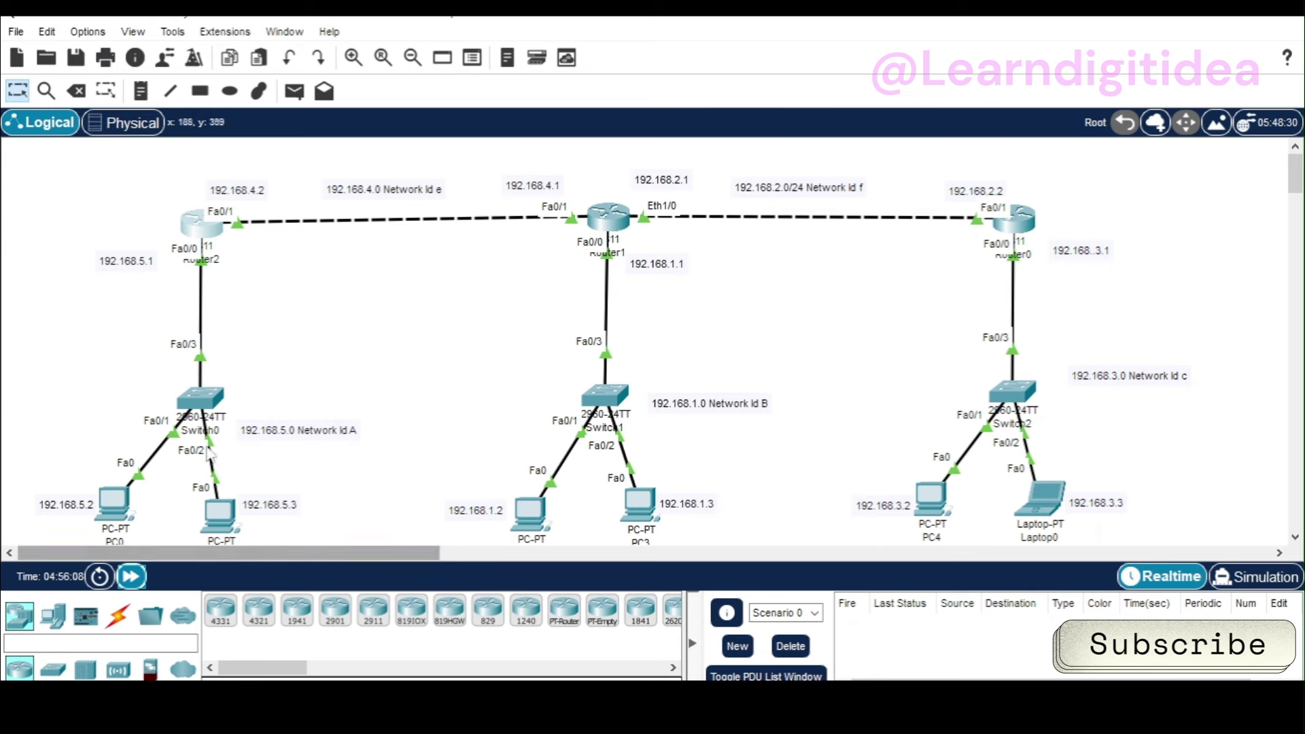
click(295, 91)
click(219, 514)
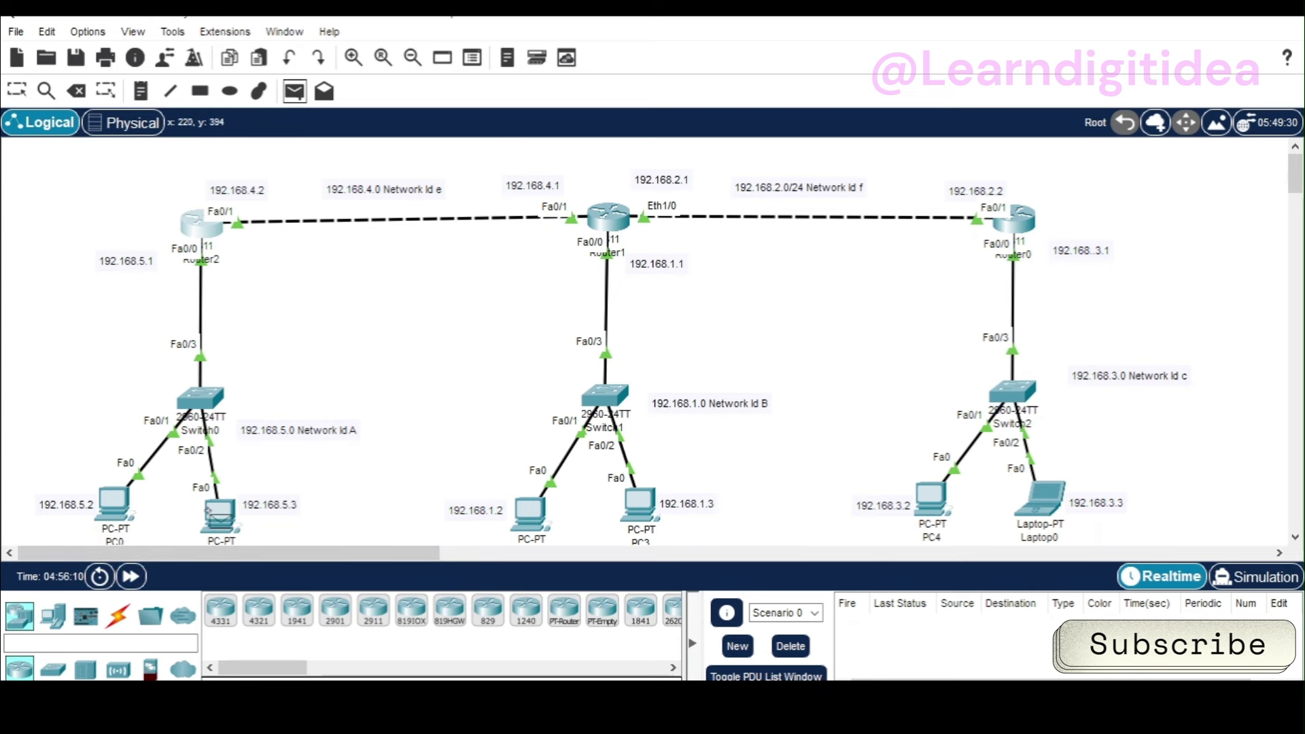
click(505, 510)
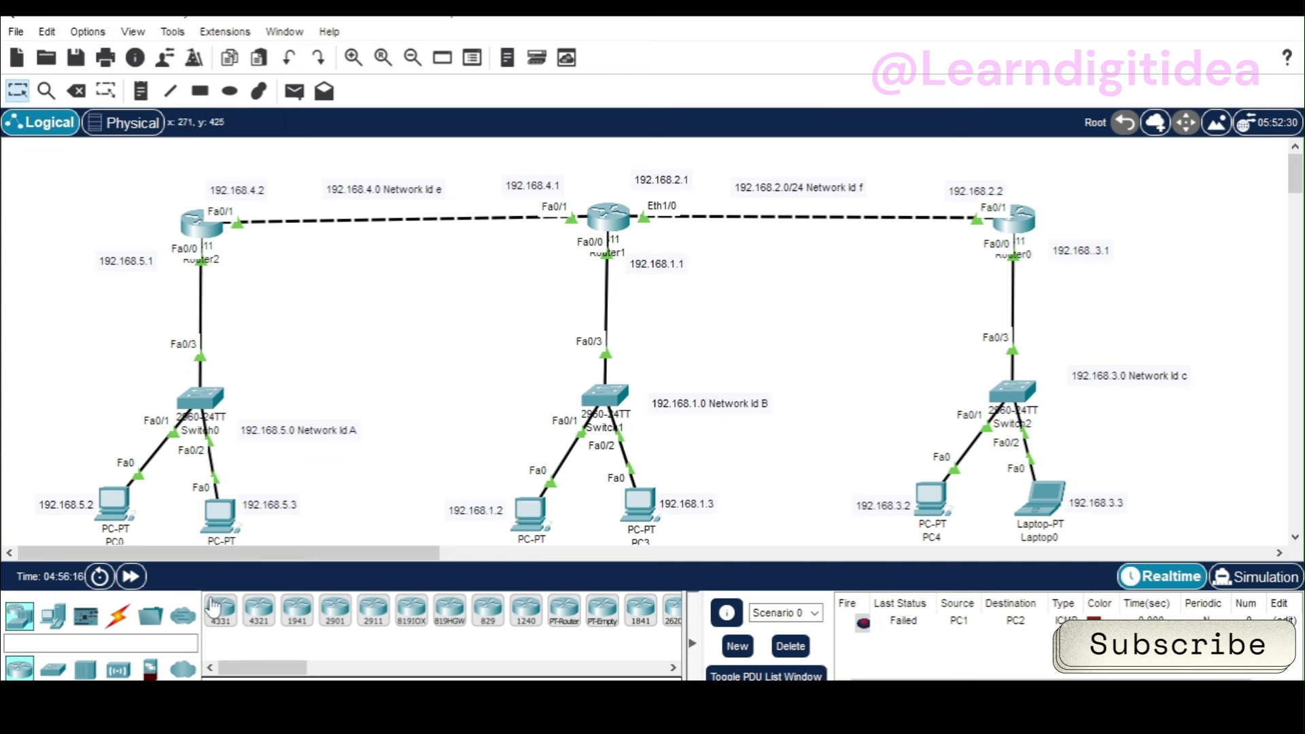
- Fast-forward the simulation time once more and resend a simple PDU from PC1 to PC2
click(132, 577)
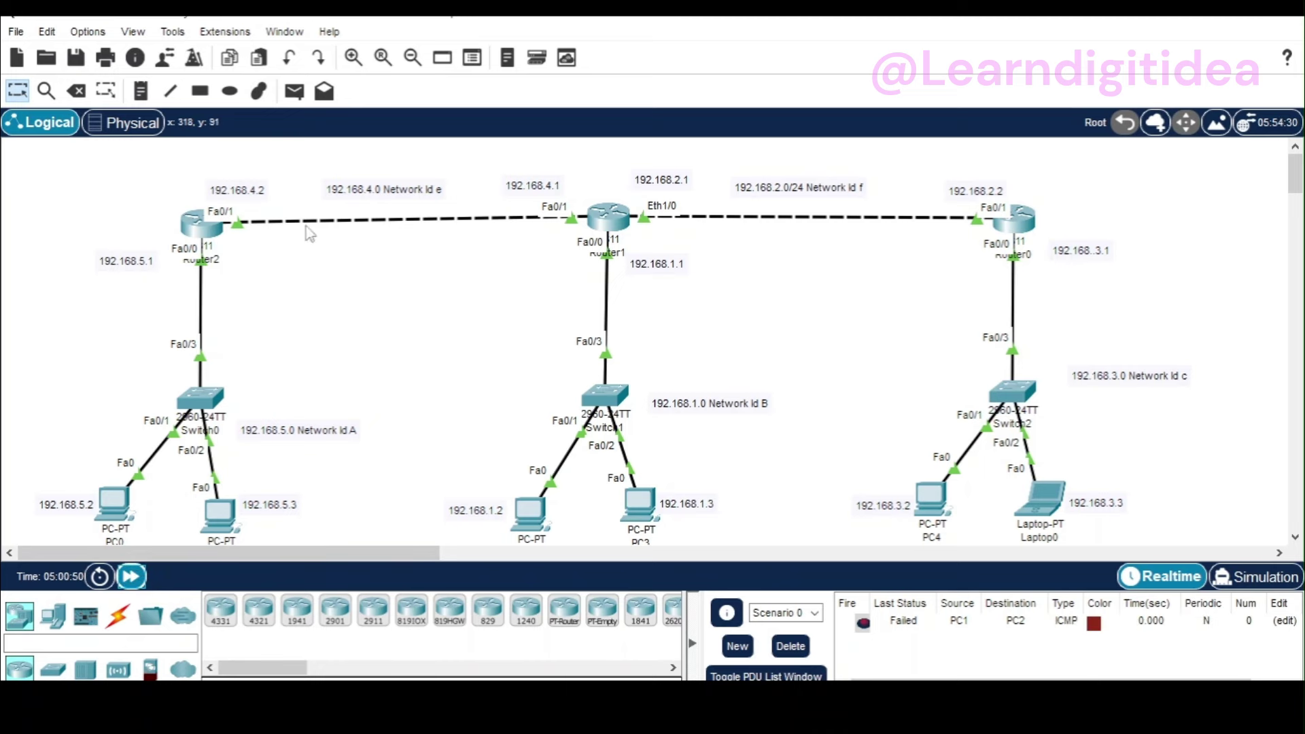
click(299, 95)
click(221, 511)
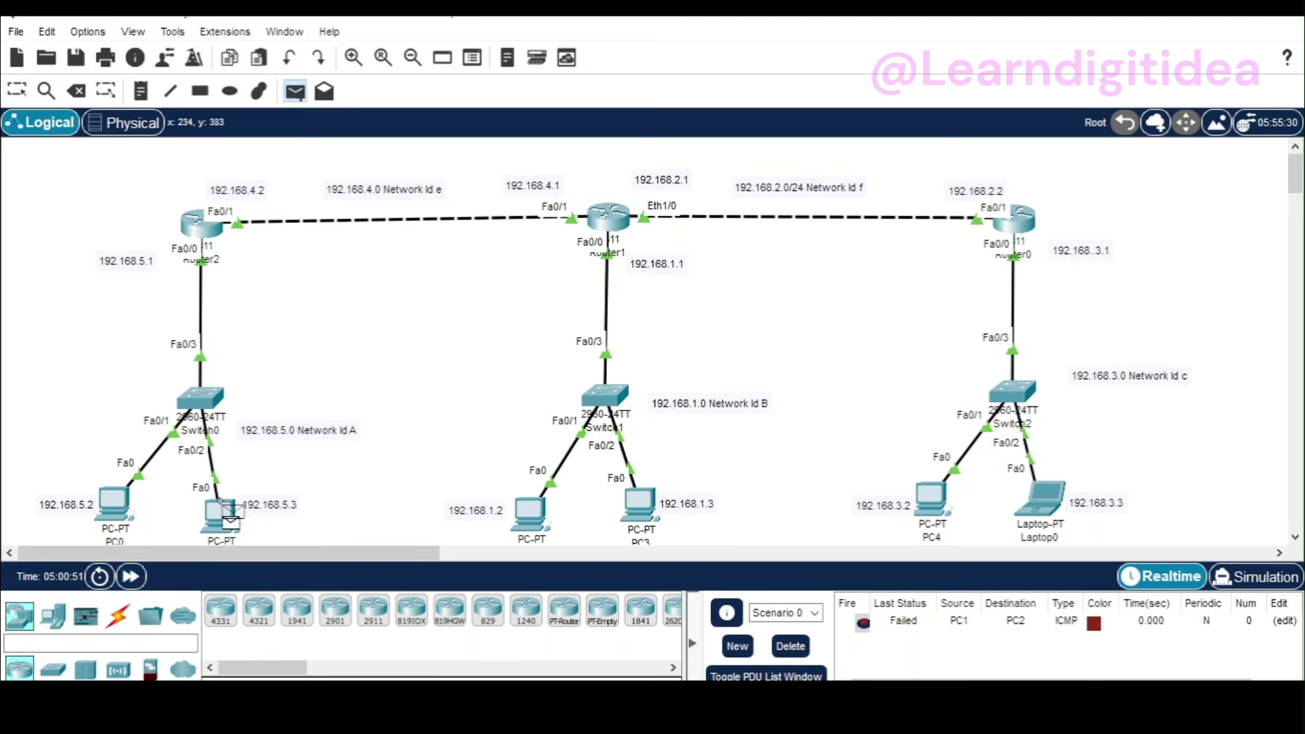
click(526, 515)
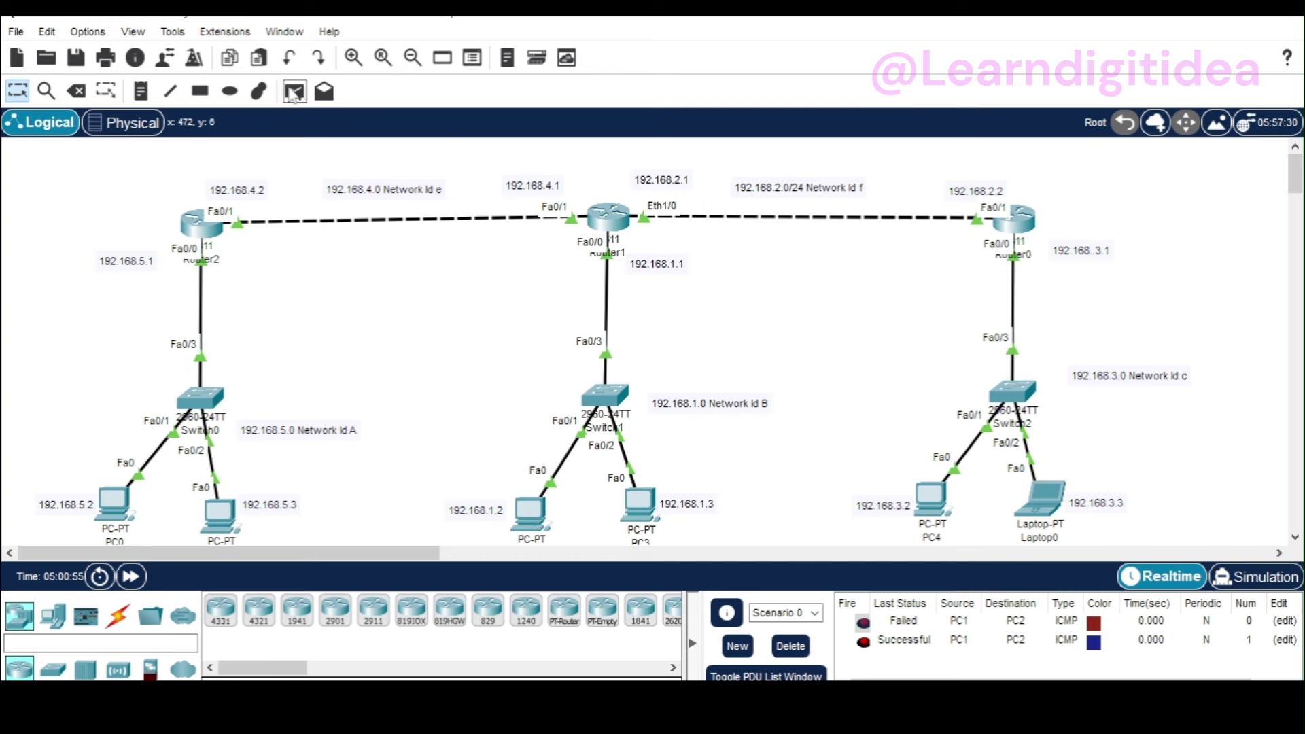
- Send two simple PDUs from PC3 to PC4 to test the connection between their networks
click(294, 91)
click(639, 503)
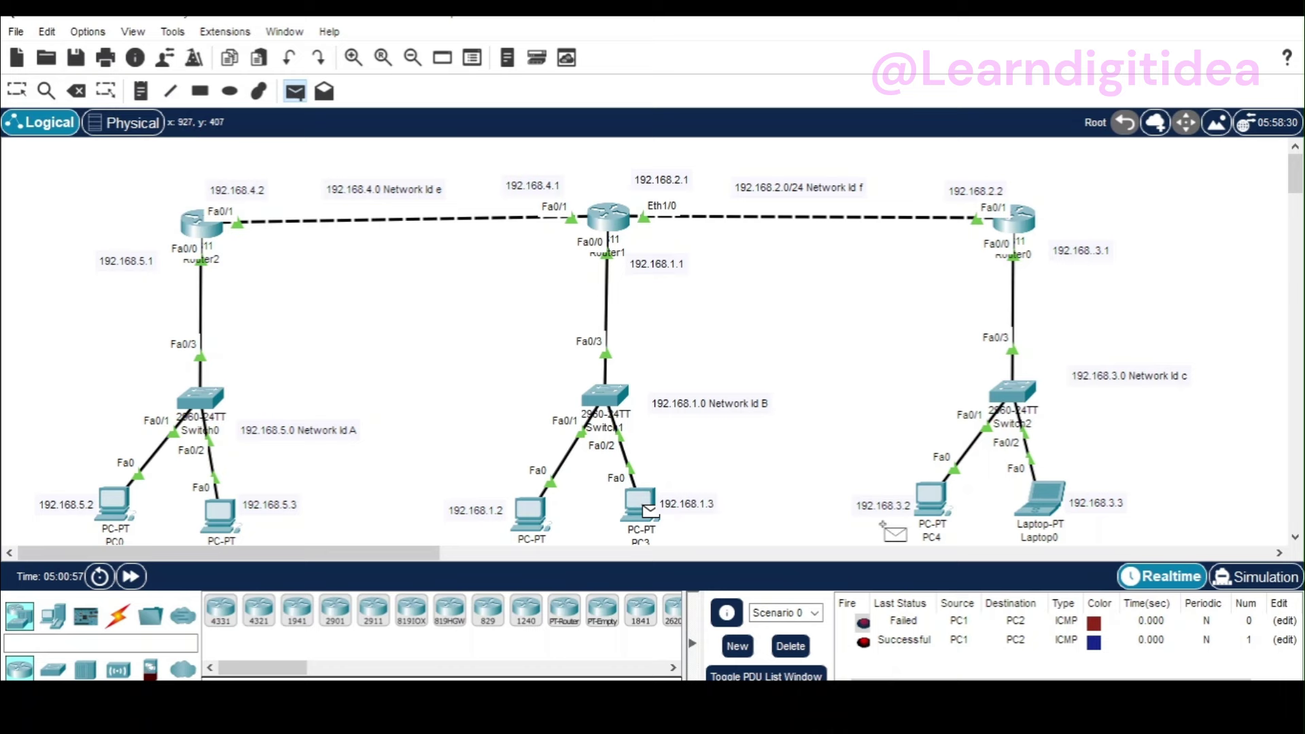
click(924, 502)
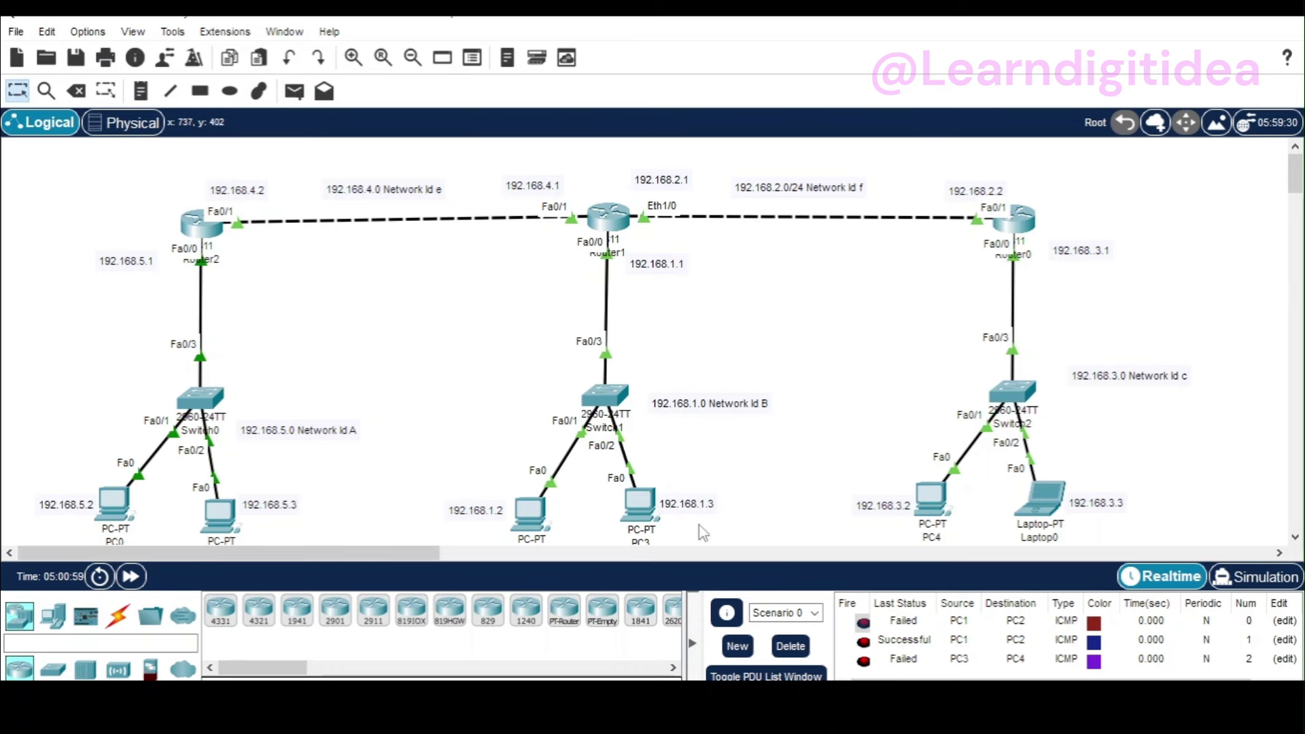
click(290, 96)
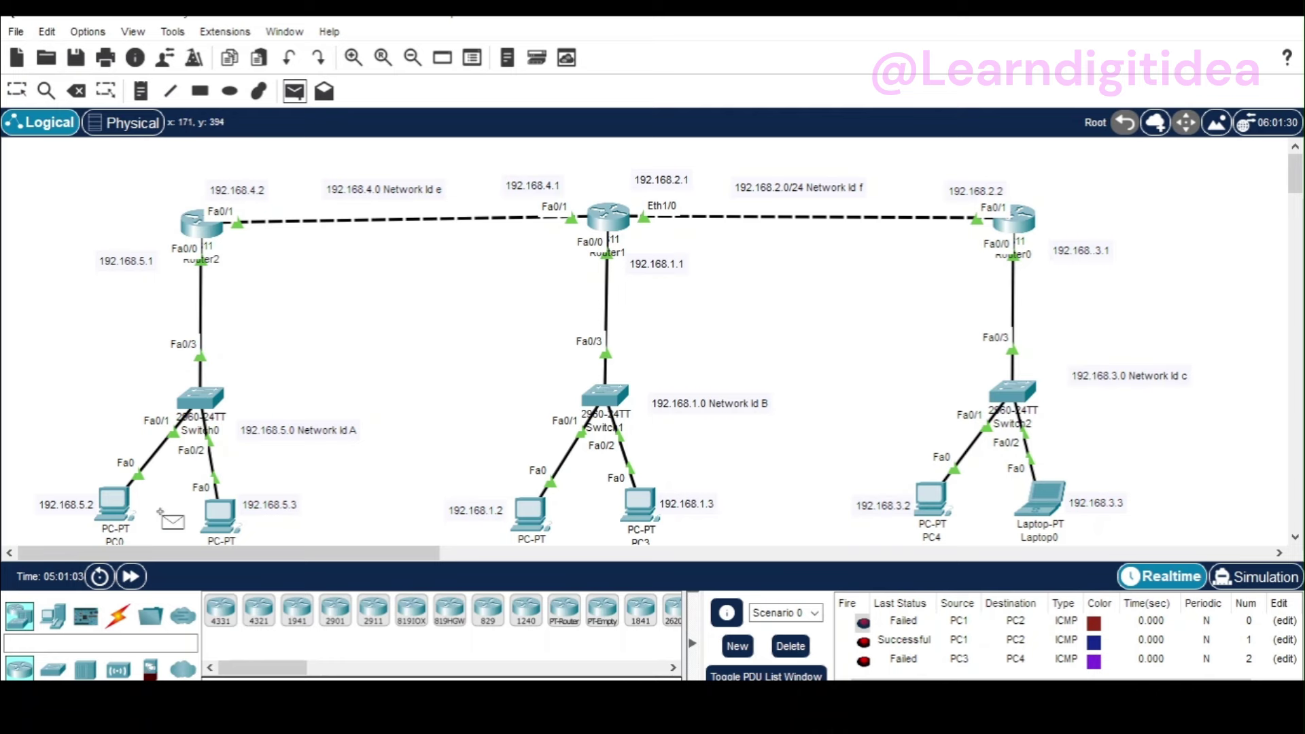
click(642, 507)
click(923, 501)
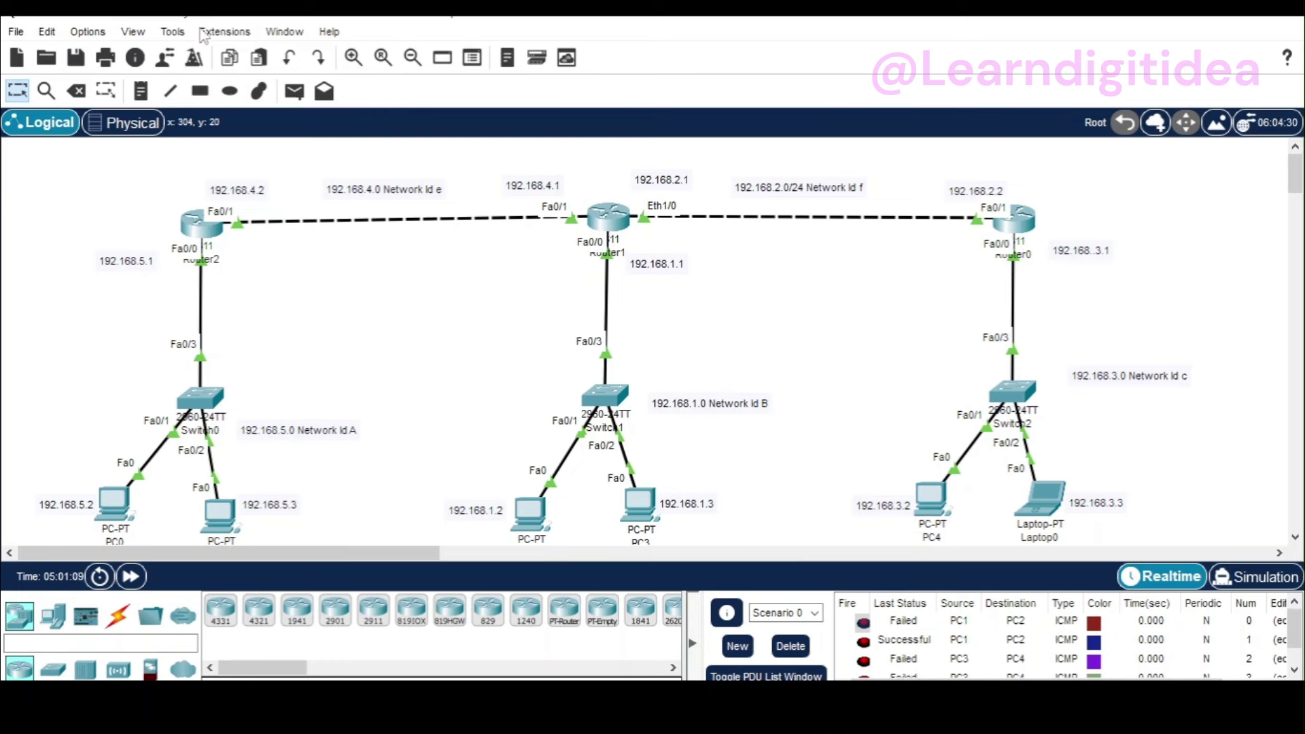
- Send another simple PDU from PC1 to PC2 and delete all PDU entries of Scenario 0
click(294, 92)
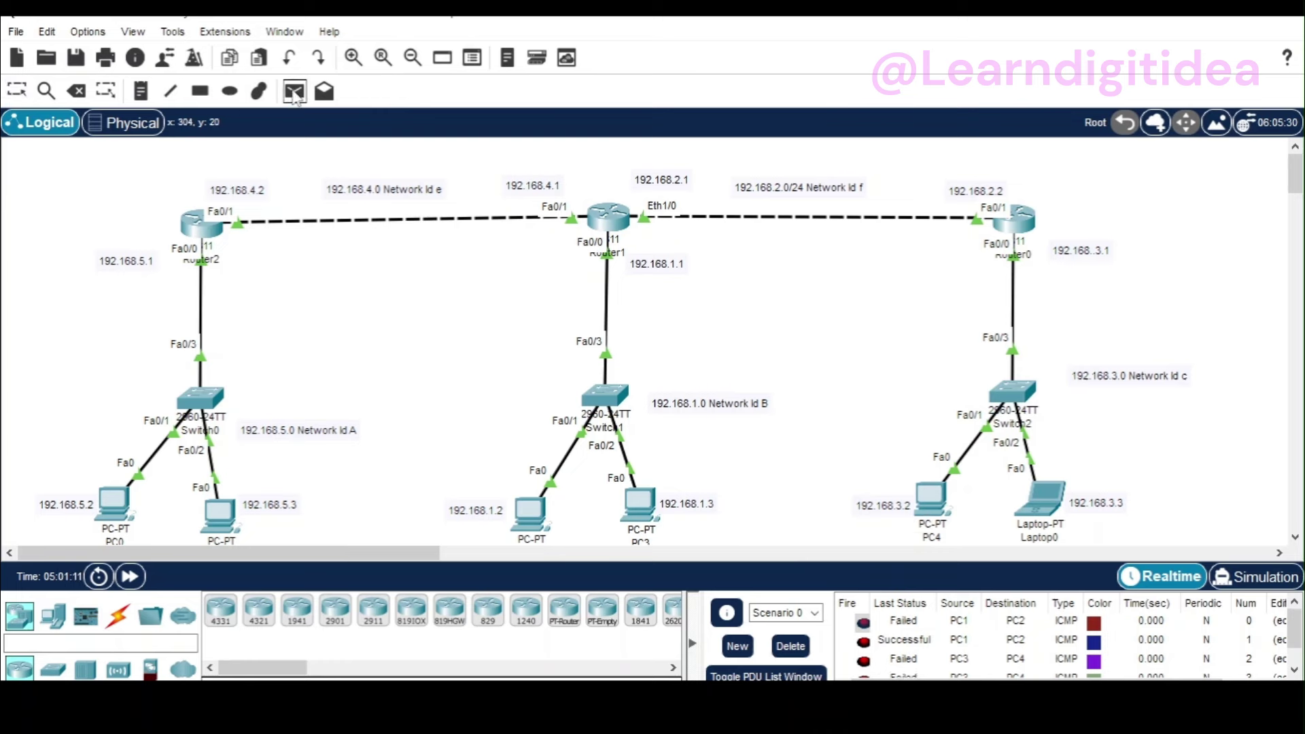
click(221, 511)
click(534, 512)
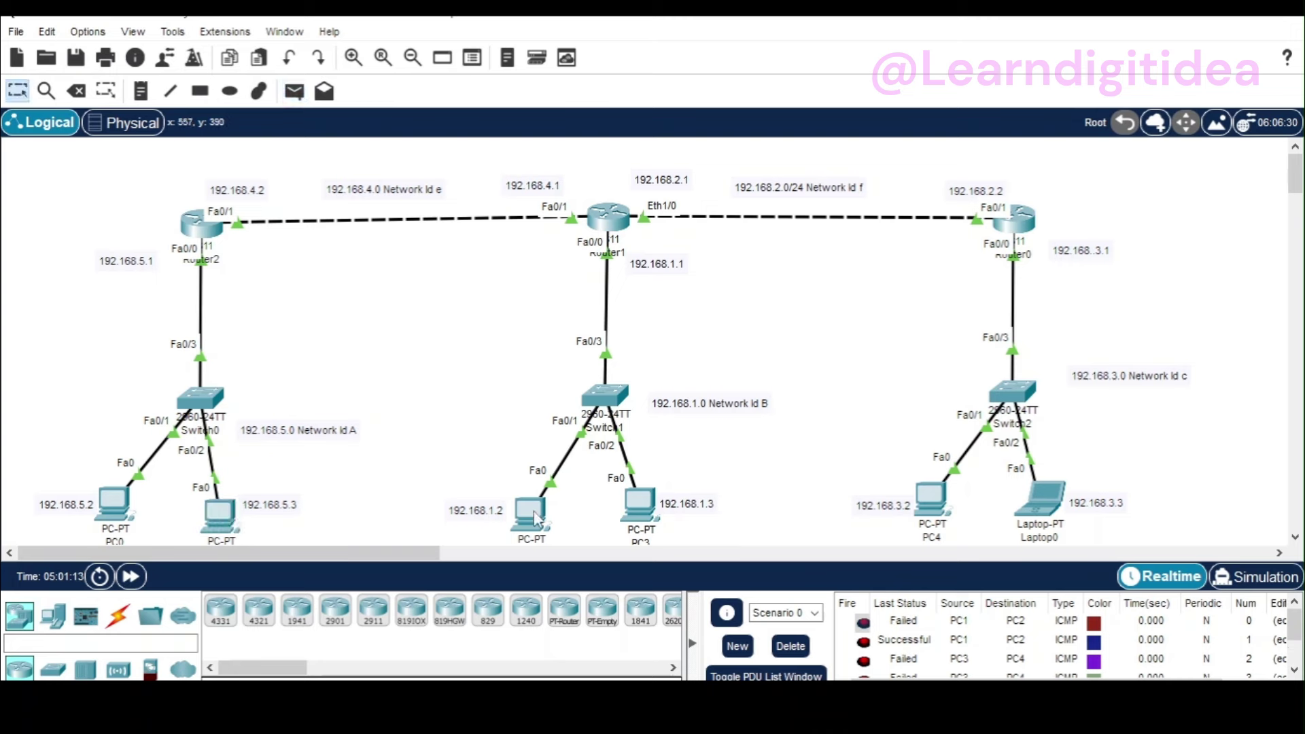
click(790, 646)
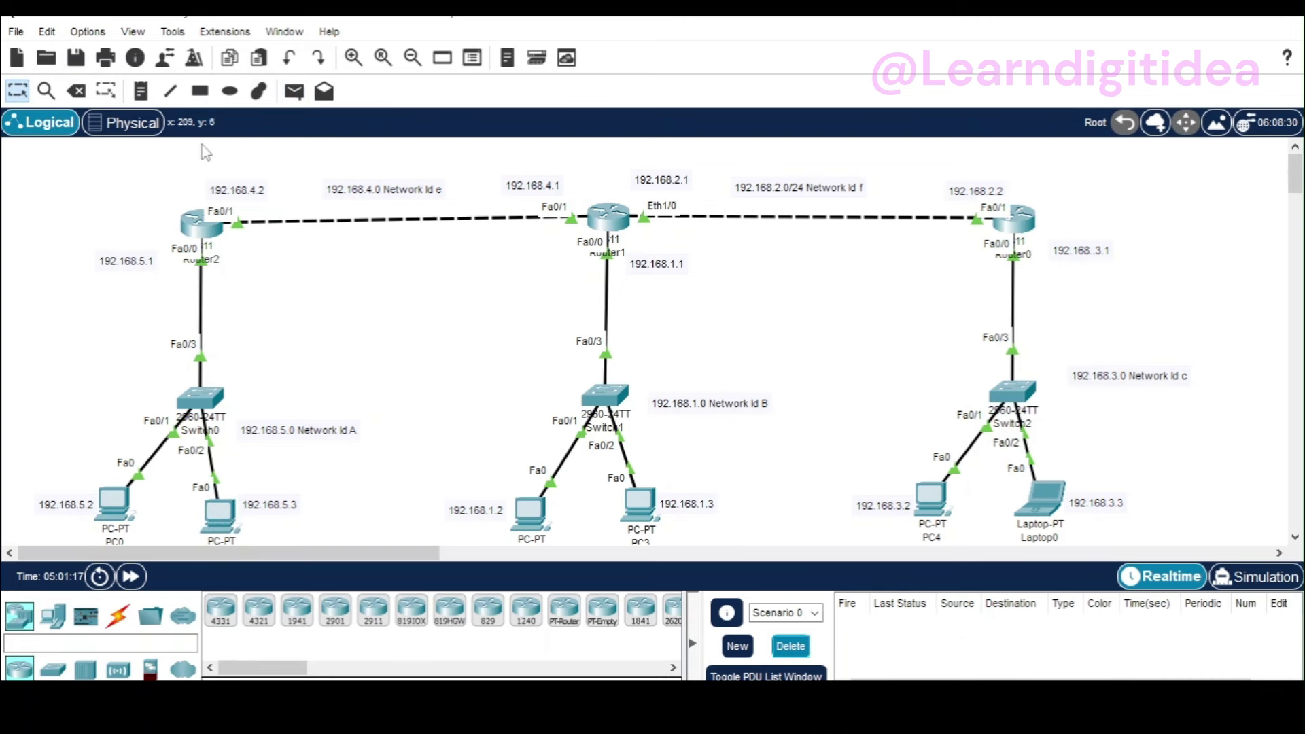
- Send simple PDUs from PC1 to PC2 and from PC3 to PC4 in the cleared scenario
click(295, 91)
click(219, 513)
click(531, 513)
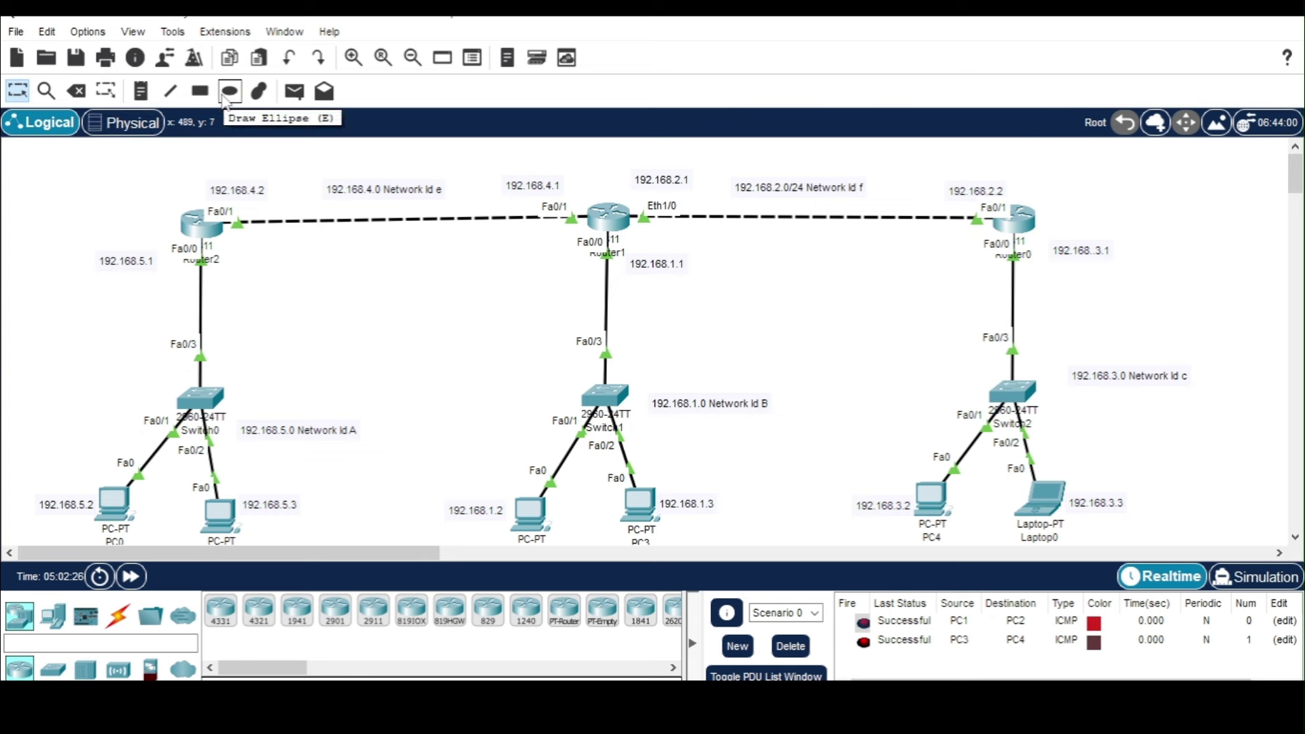
- Send simple PDUs from PC1 to PC3 and from PC2 to PC4
click(294, 91)
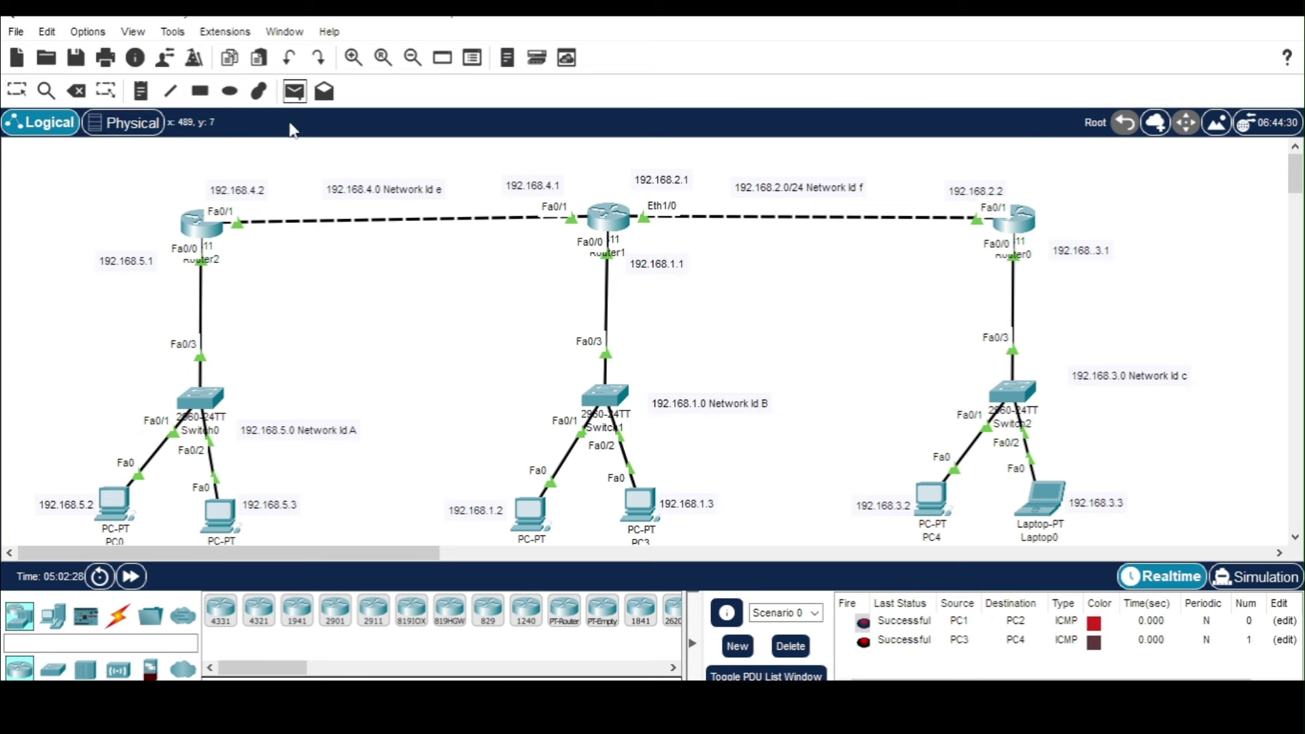
click(217, 517)
click(639, 503)
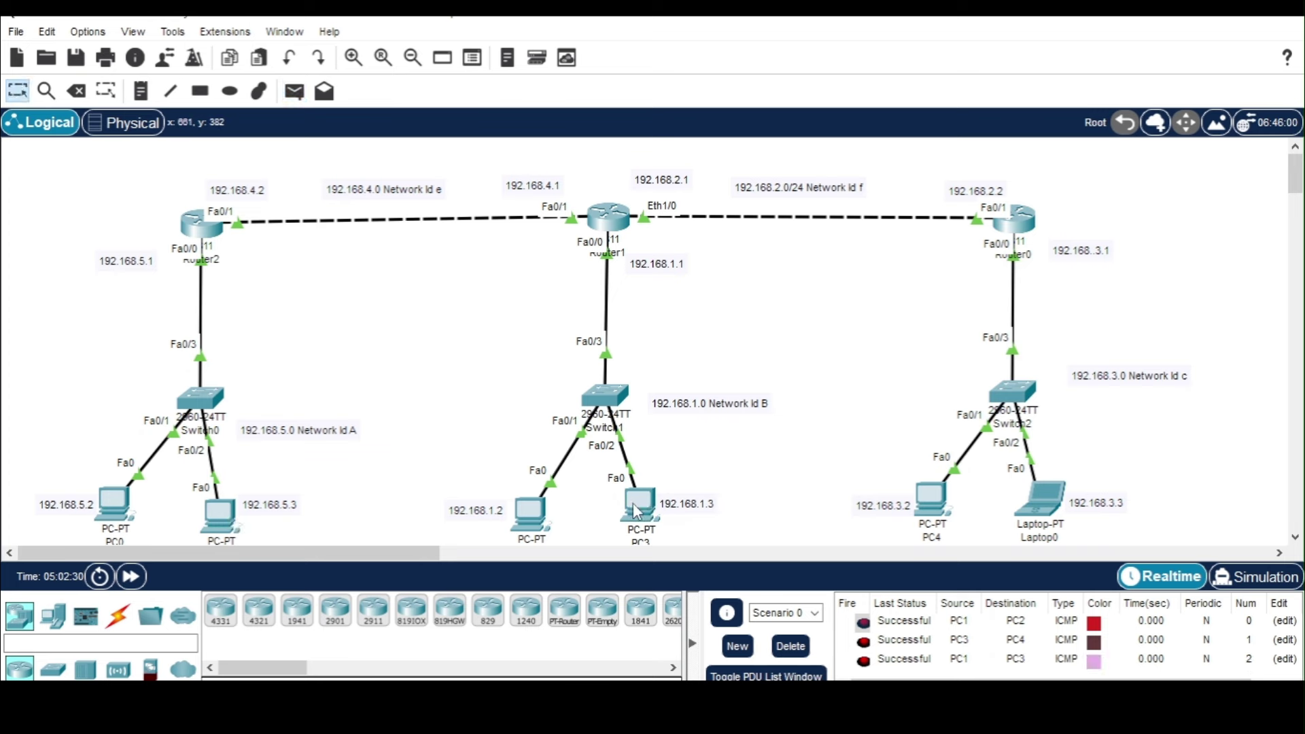
click(295, 91)
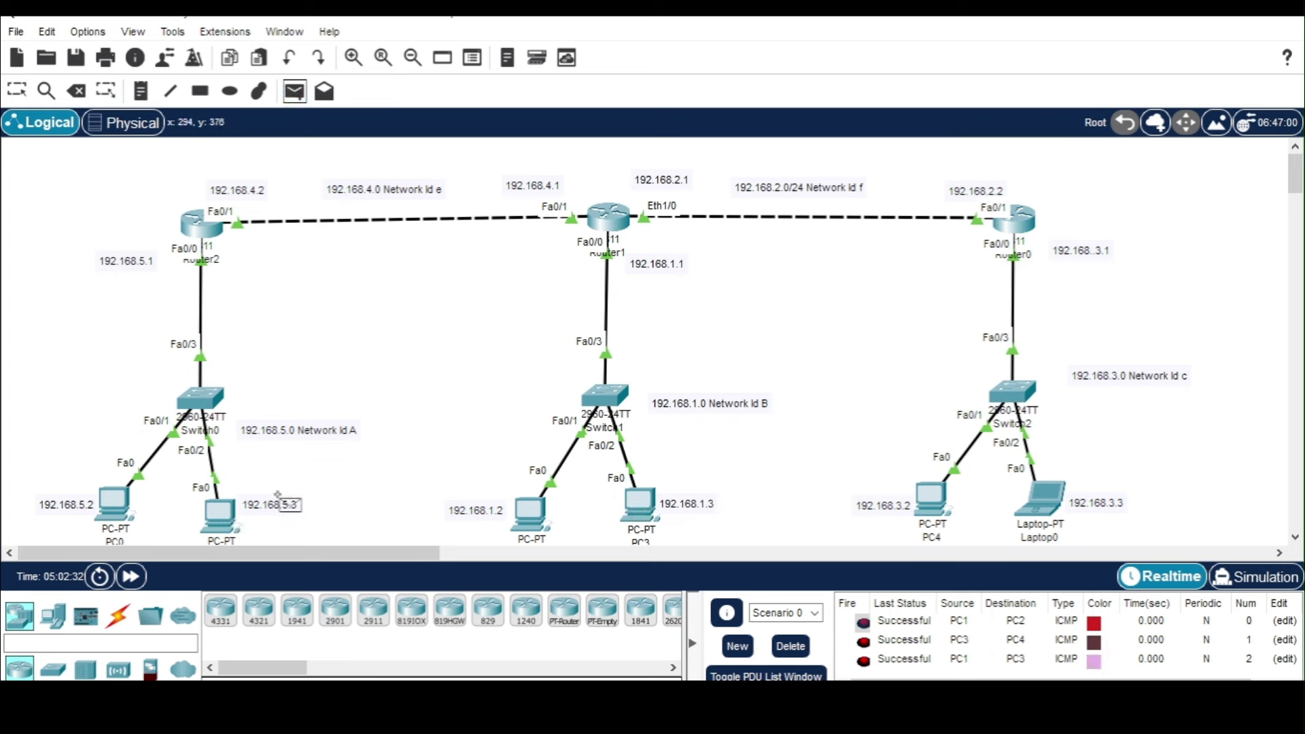
click(530, 511)
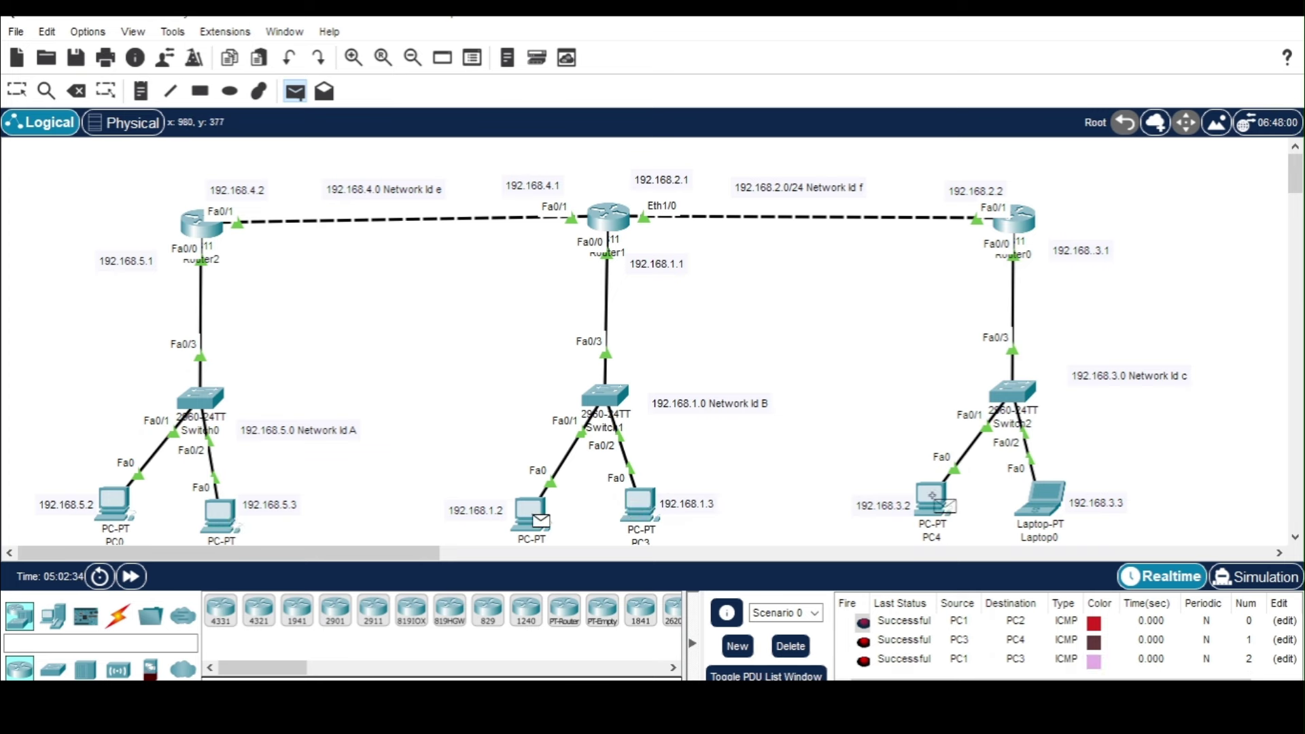
click(933, 500)
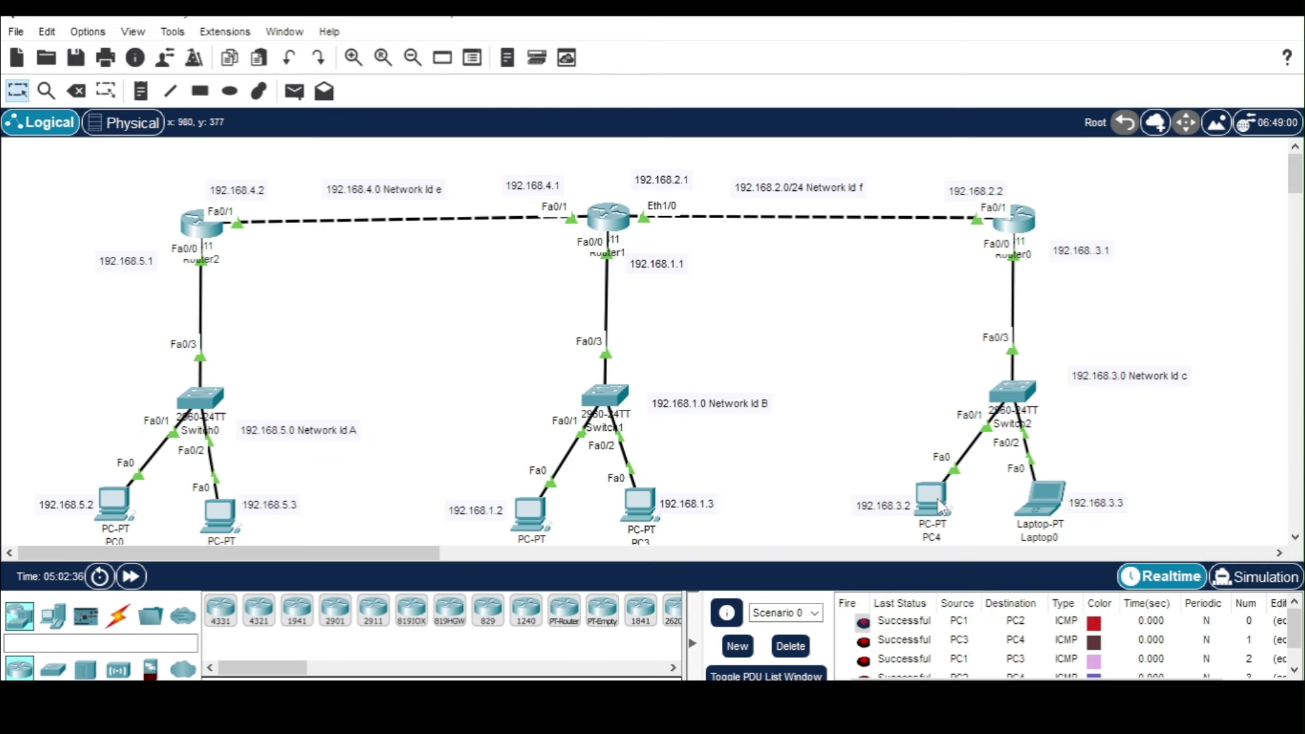